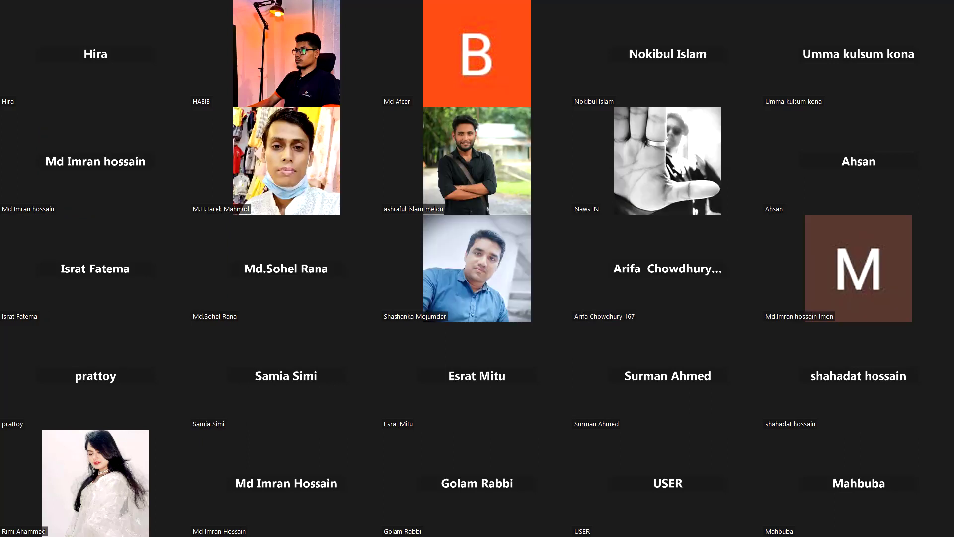
Leave the Zoom meeting gallery and return to the ELEGANT HOME layout in Photoshop.
key("alt+Tab")
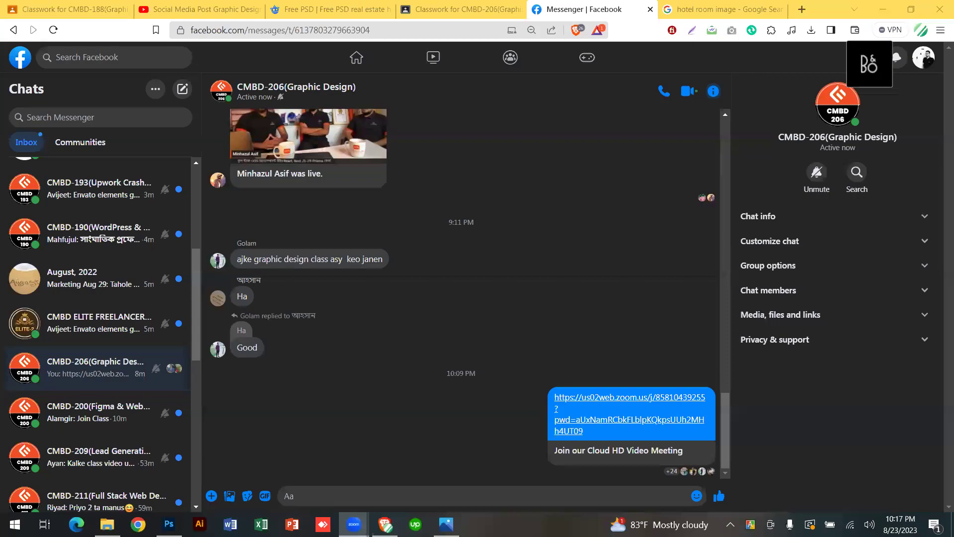
left_click(168, 524)
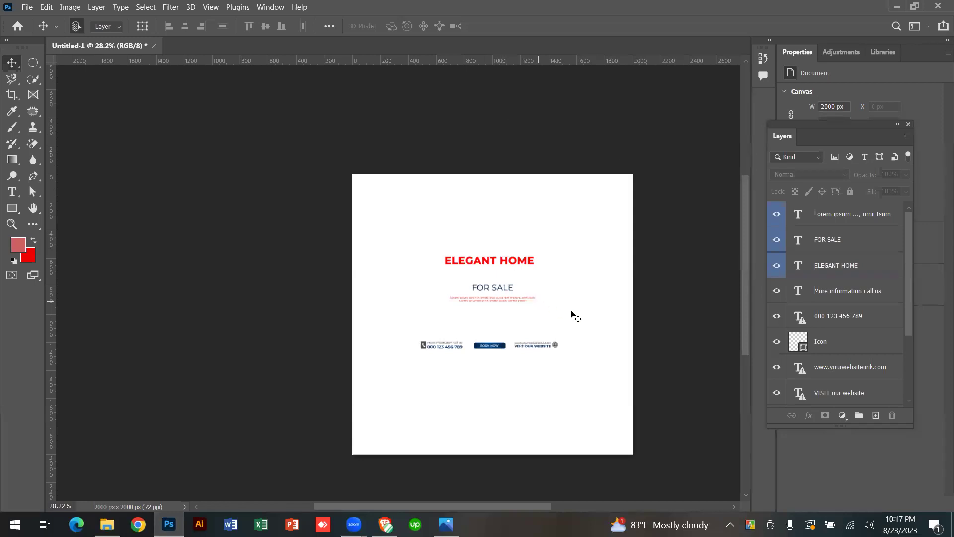
left_click_drag(538, 354, 598, 249)
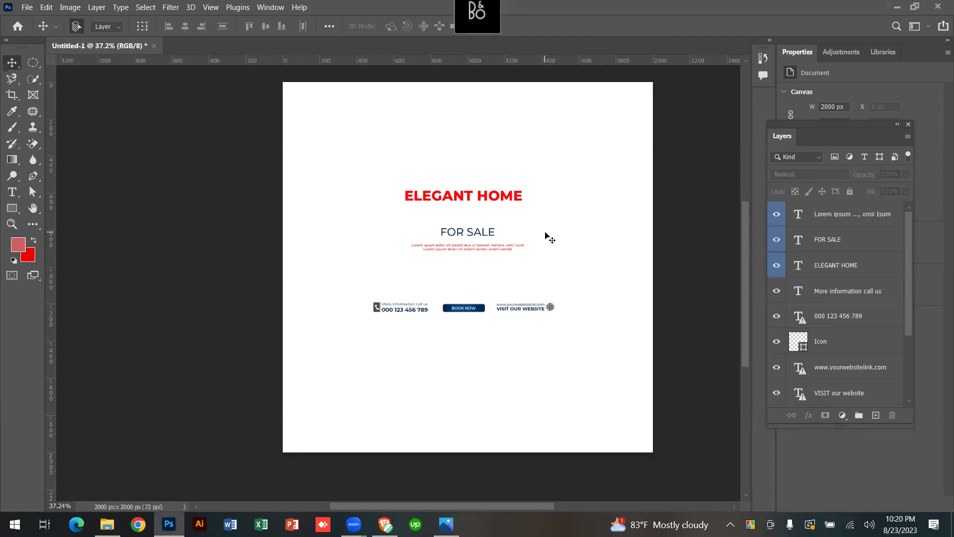
key("ctrl+plus")
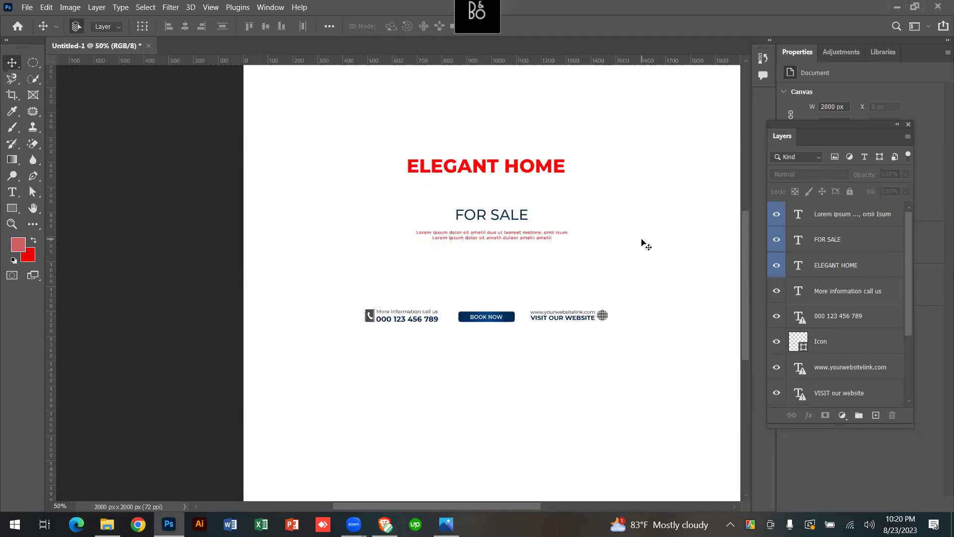
scroll(540, 237, "up", 2)
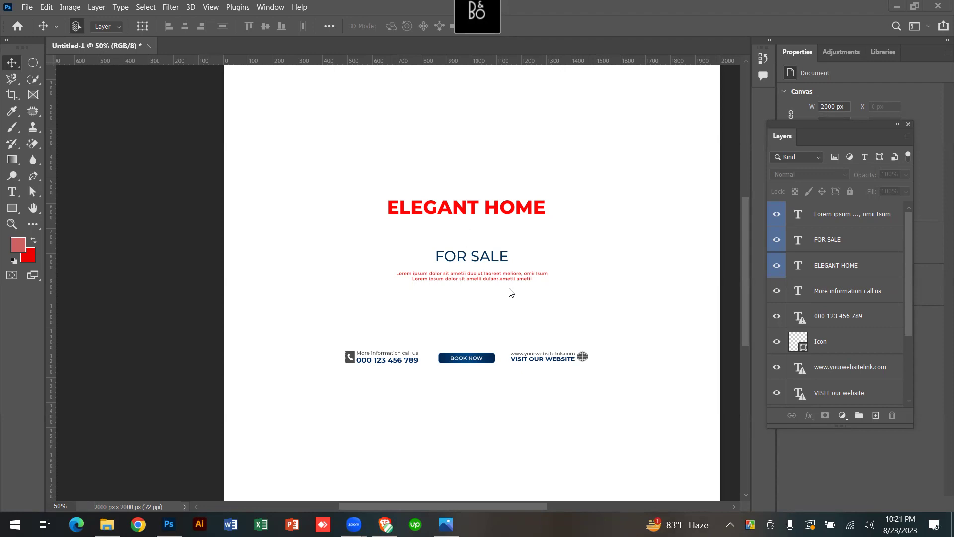
Zoom in closely on the Lorem ipsum lines and pan to recentre the poster.
scroll(566, 298, "up", 1)
scroll(442, 238, "down", 1)
left_click_drag(452, 273, 508, 295)
scroll(508, 294, "down", 8)
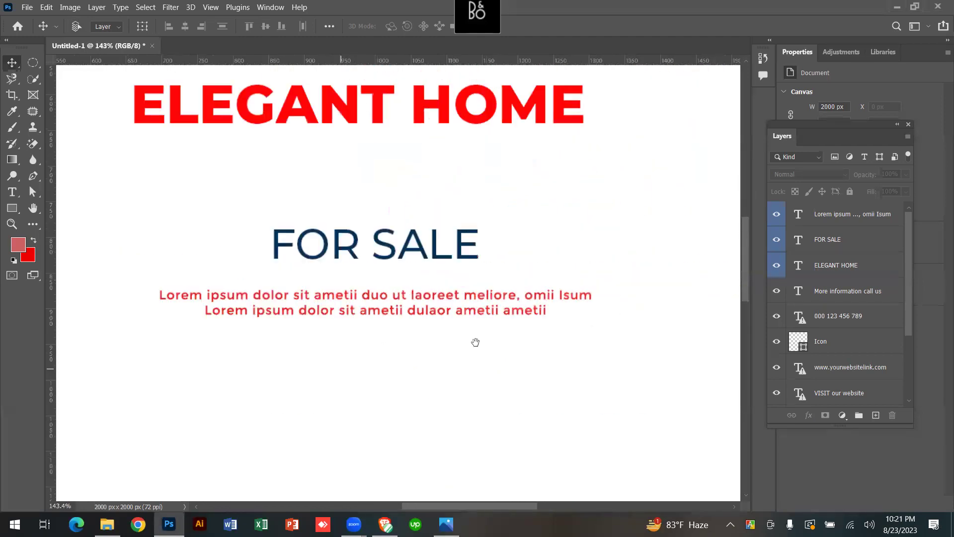
scroll(521, 335, "down", 1)
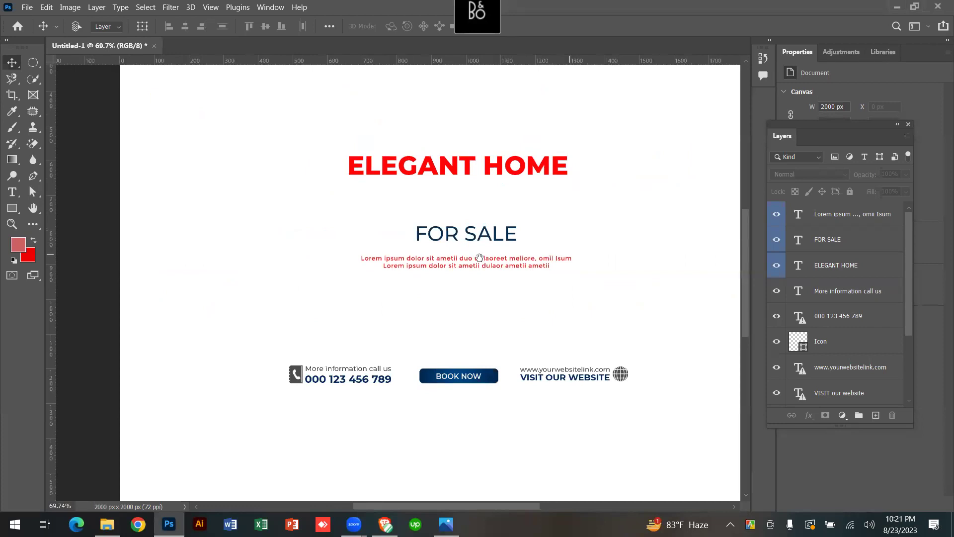
scroll(514, 248, "down", 1)
left_click_drag(512, 252, 471, 269)
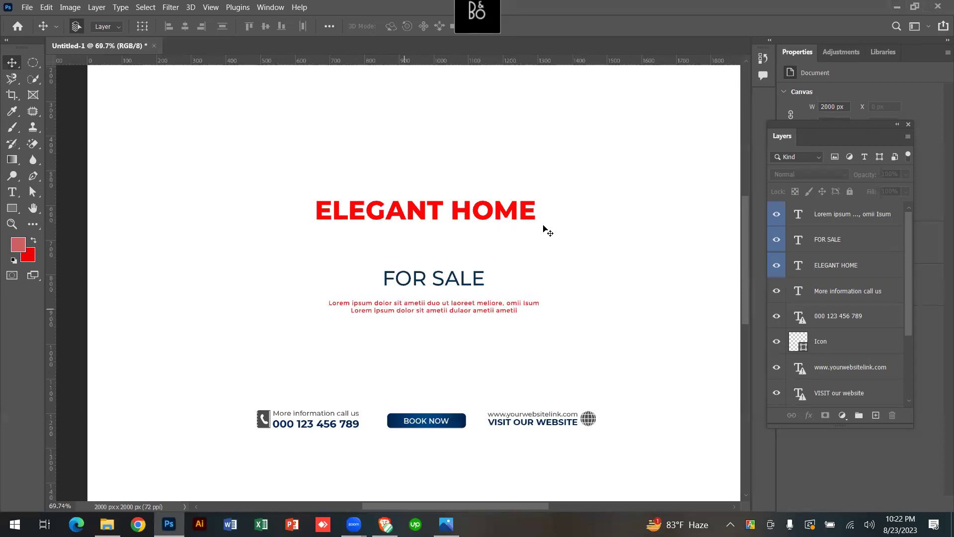
scroll(440, 197, "down", 2)
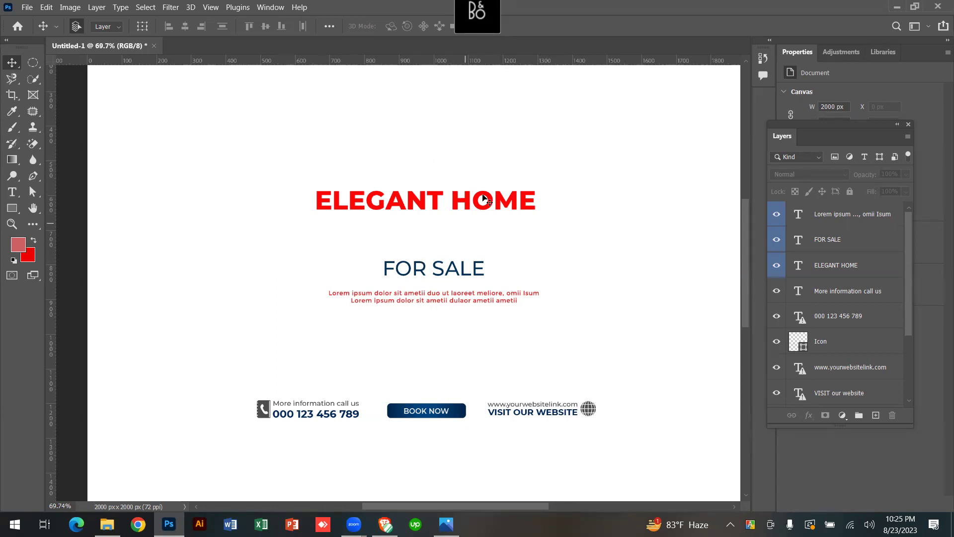
left_click(385, 524)
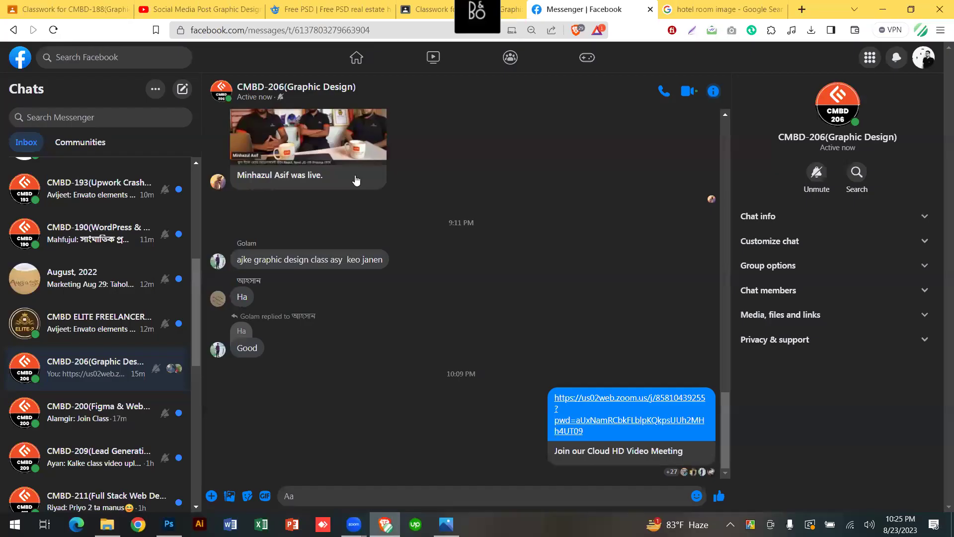
left_click(801, 9)
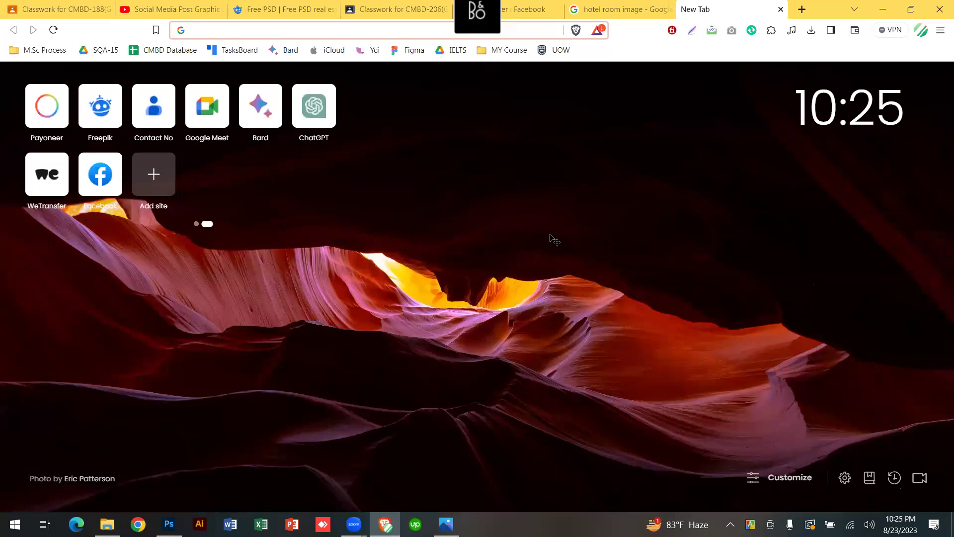
key("alt+Tab")
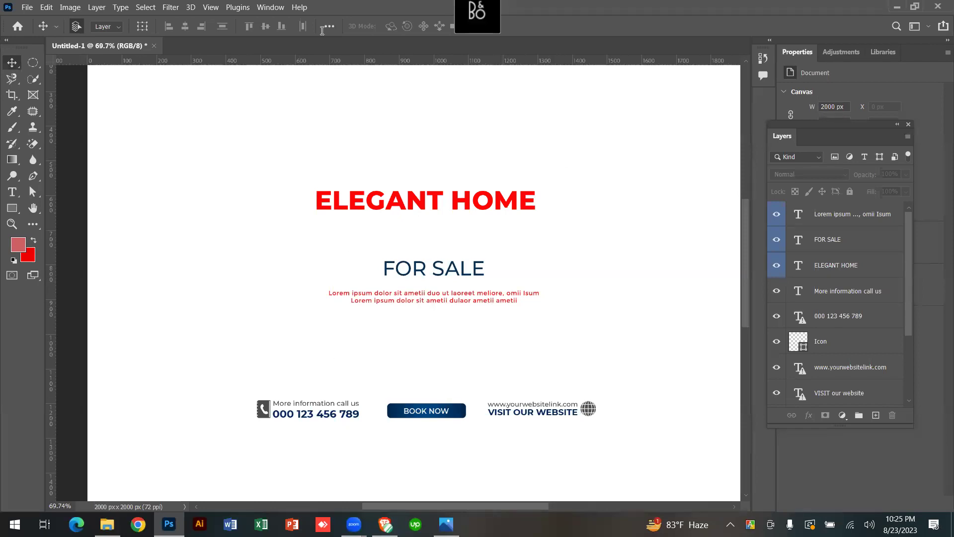
Switch from Photoshop to the browser's empty new tab page.
key("alt+Tab")
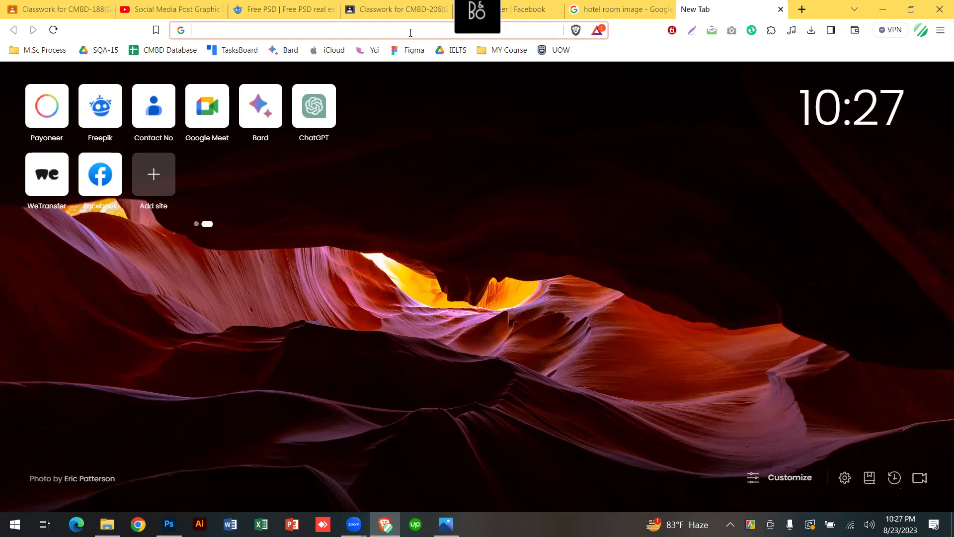
Search Google for 'real estate banner idea' from the new tab's address bar.
type("real est")
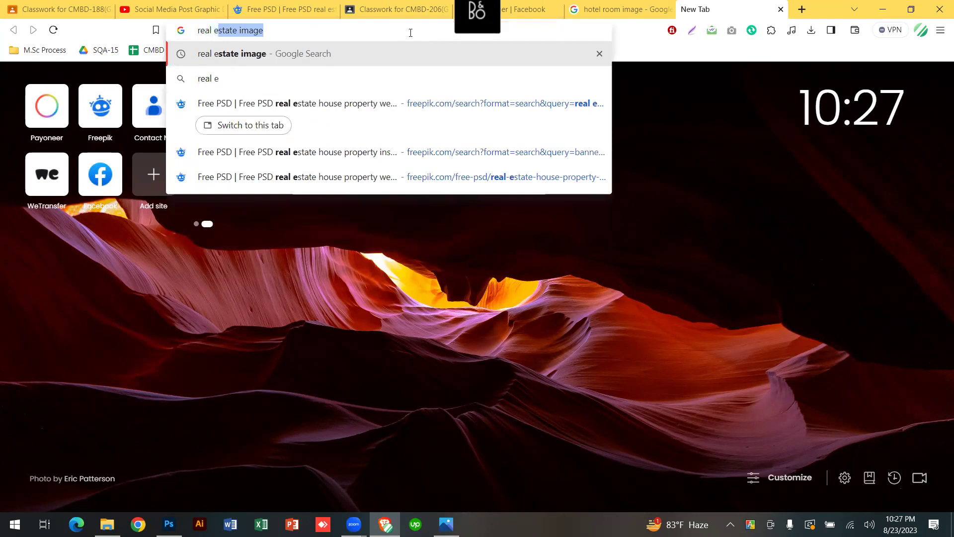
type("ate")
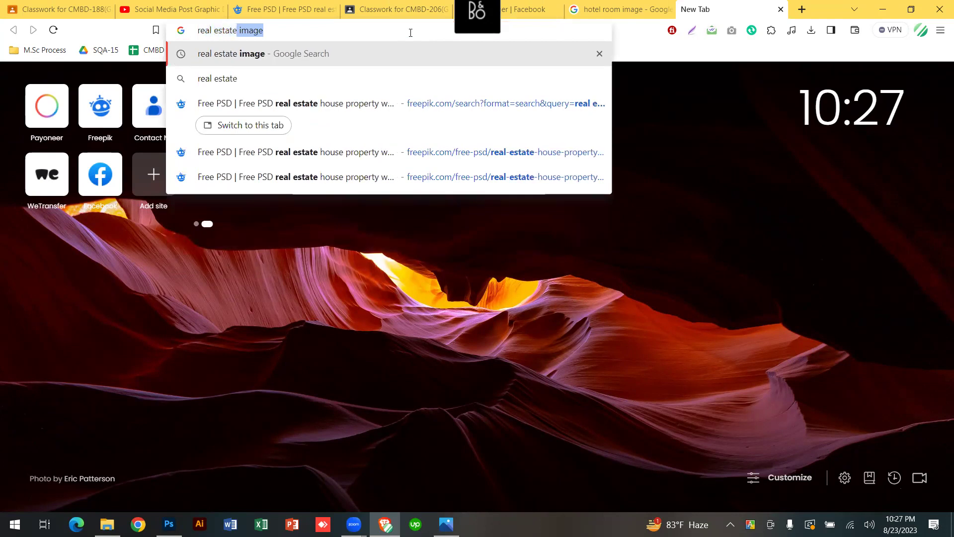
key("BackSpace")
key("BackSpace")
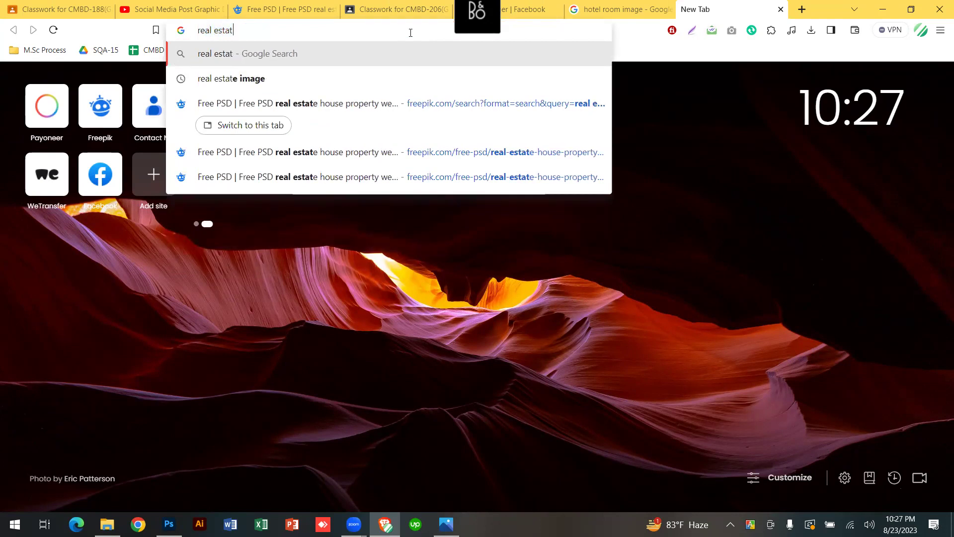
type("e bann")
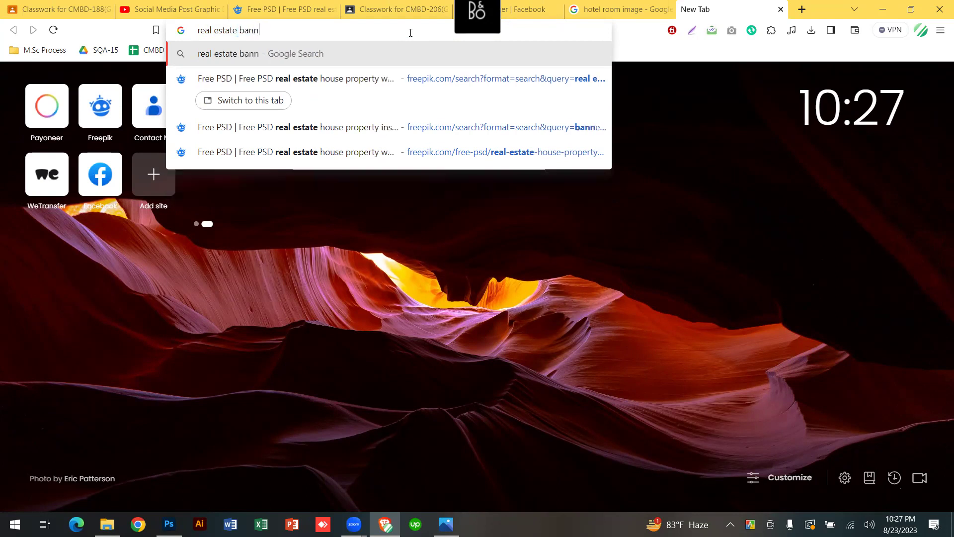
type("er idea")
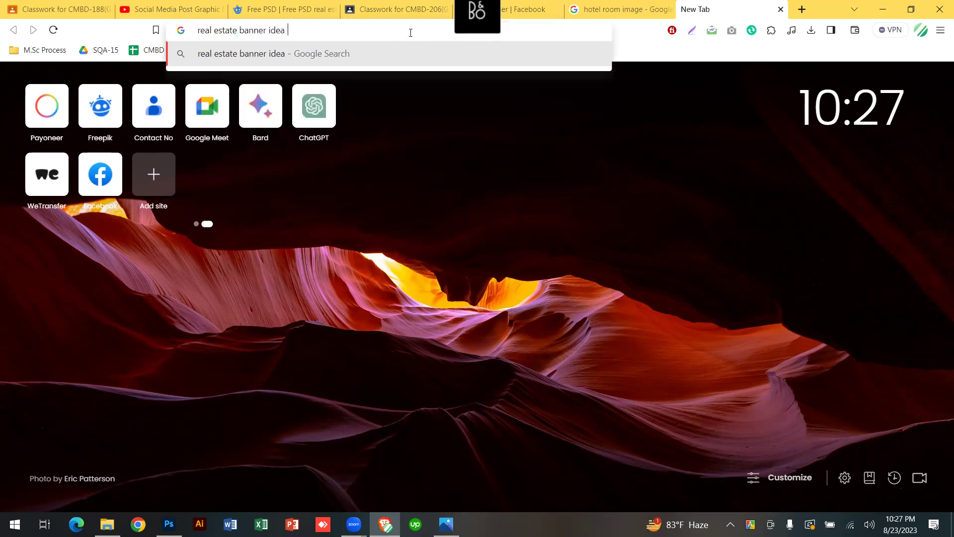
key("Return")
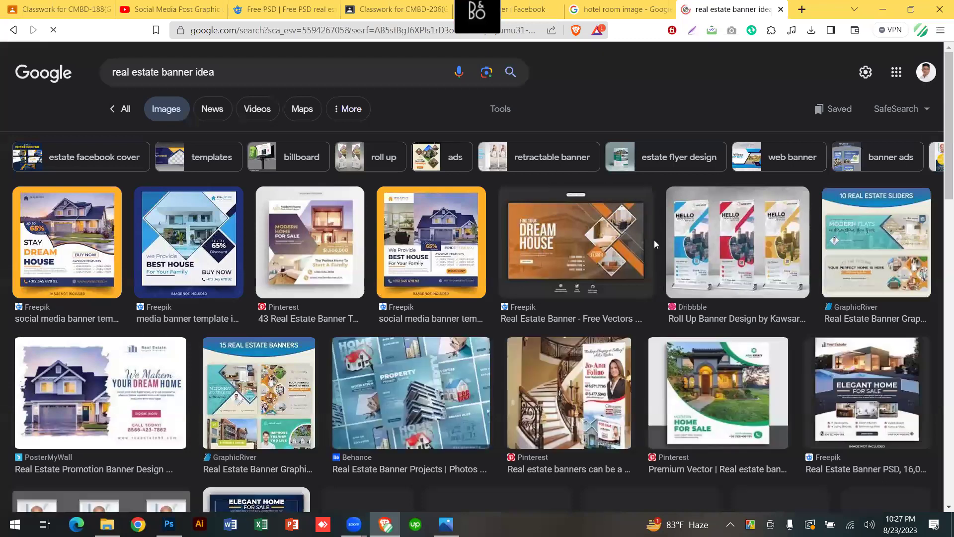
Scroll through the real estate banner image results and preview the Behance flyer.
scroll(598, 274, "down", 1)
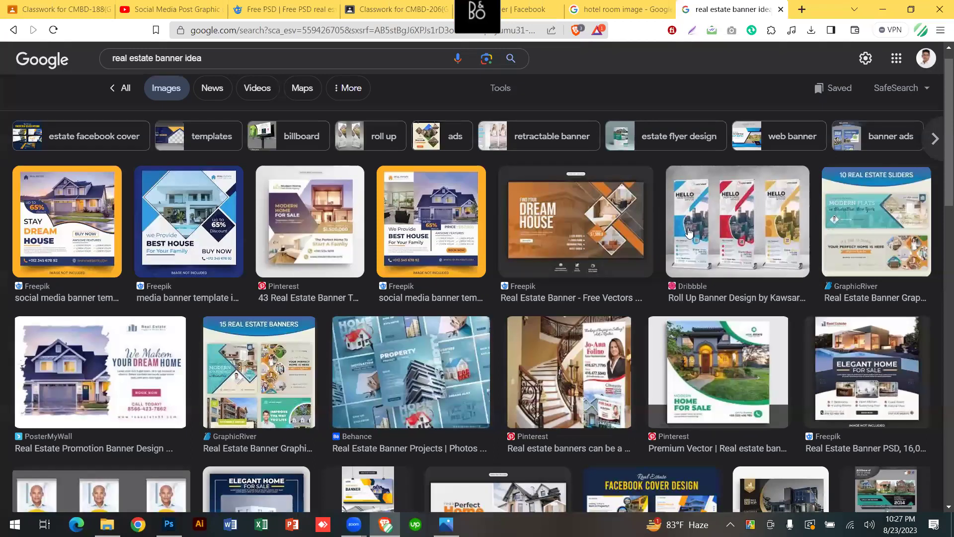
scroll(21, 195, "down", 2)
scroll(736, 242, "down", 3)
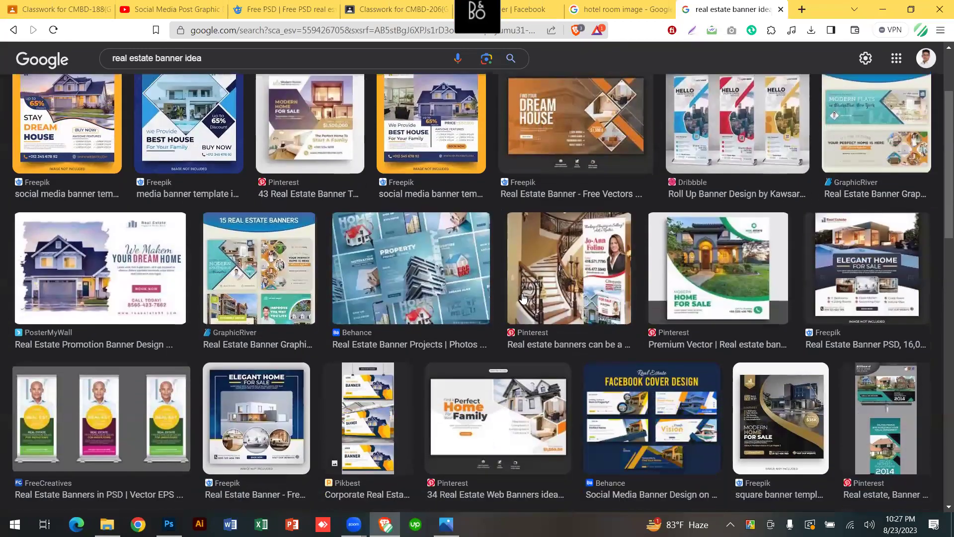
scroll(292, 274, "down", 6)
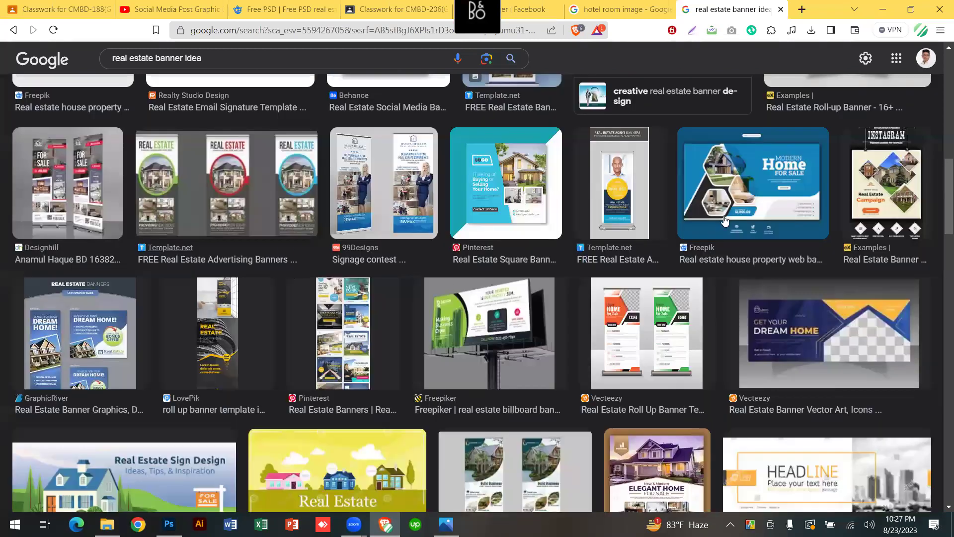
scroll(385, 164, "down", 2)
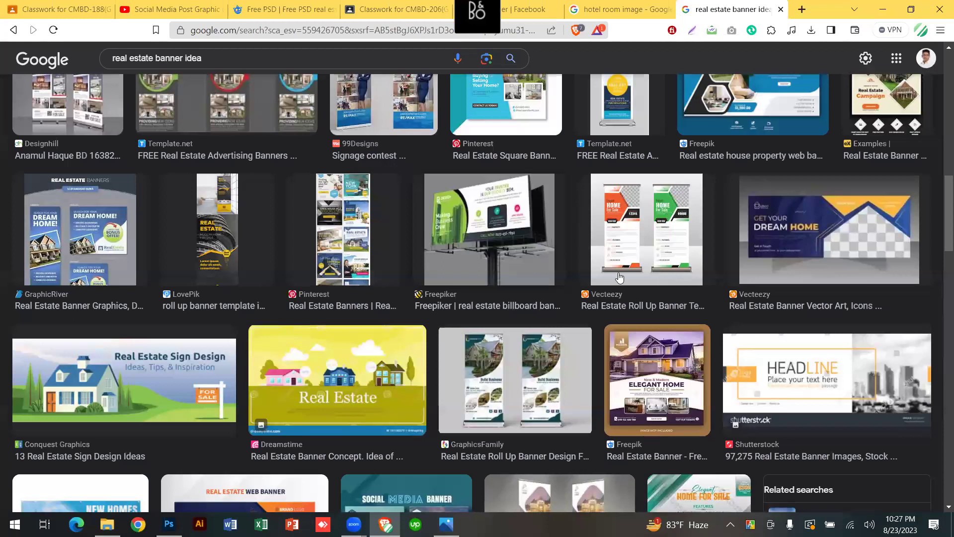
scroll(905, 182, "down", 3)
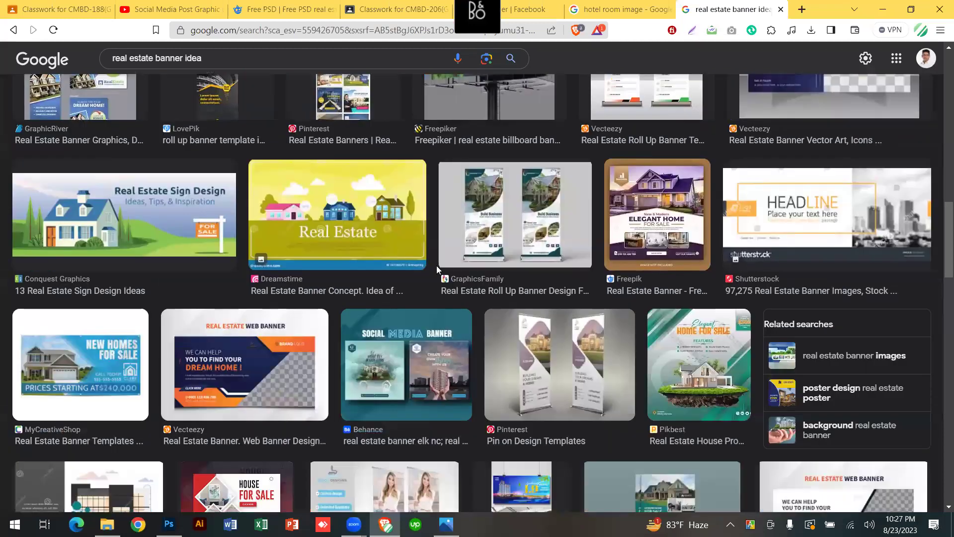
scroll(398, 242, "down", 2)
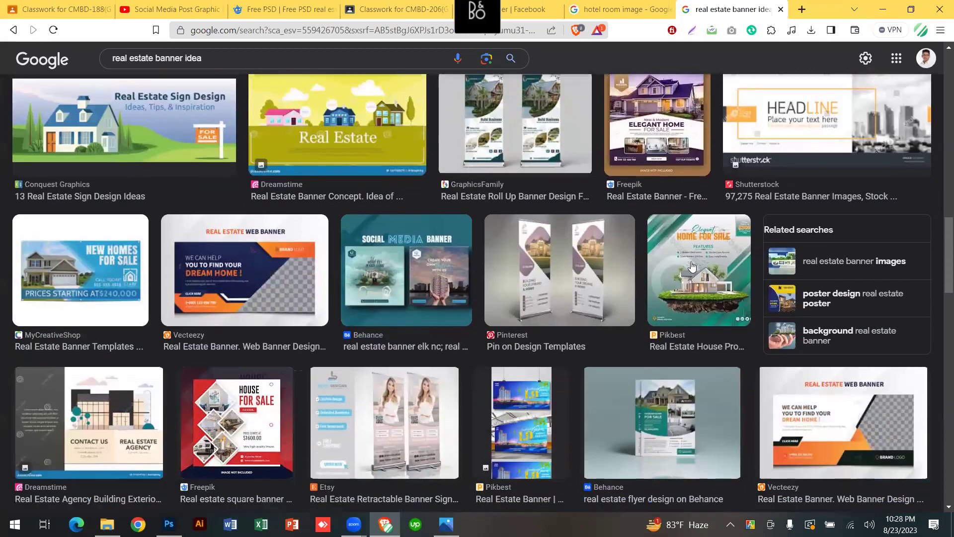
scroll(699, 271, "down", 3)
left_click(674, 271)
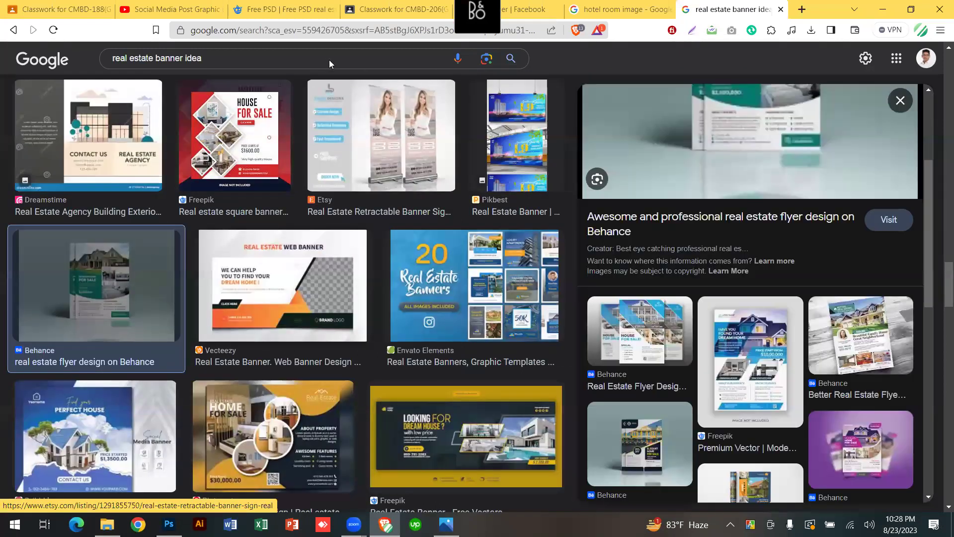
scroll(329, 60, "down", 2)
Open an image result in a new tab and compare it with the other result tabs.
right_click(267, 307)
key("t")
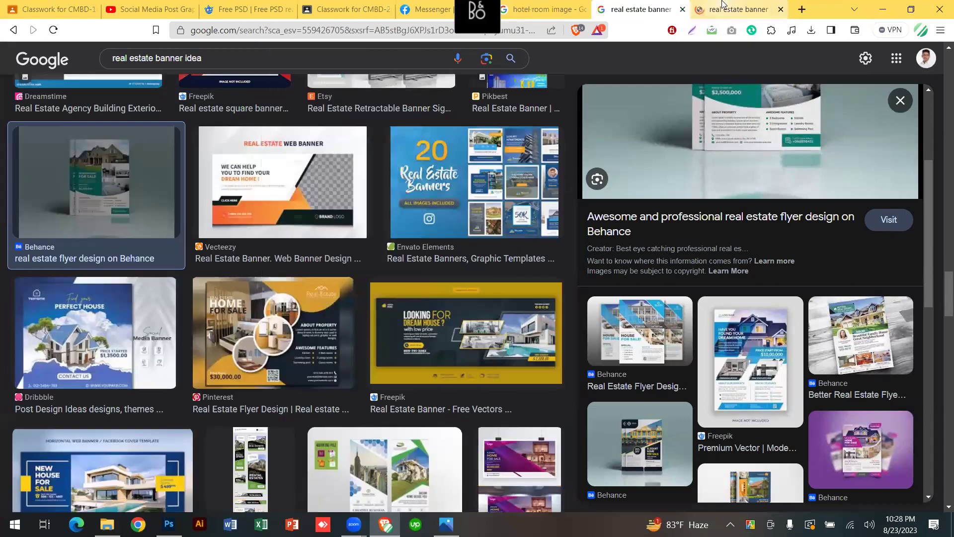
left_click(722, 5)
left_click(643, 9)
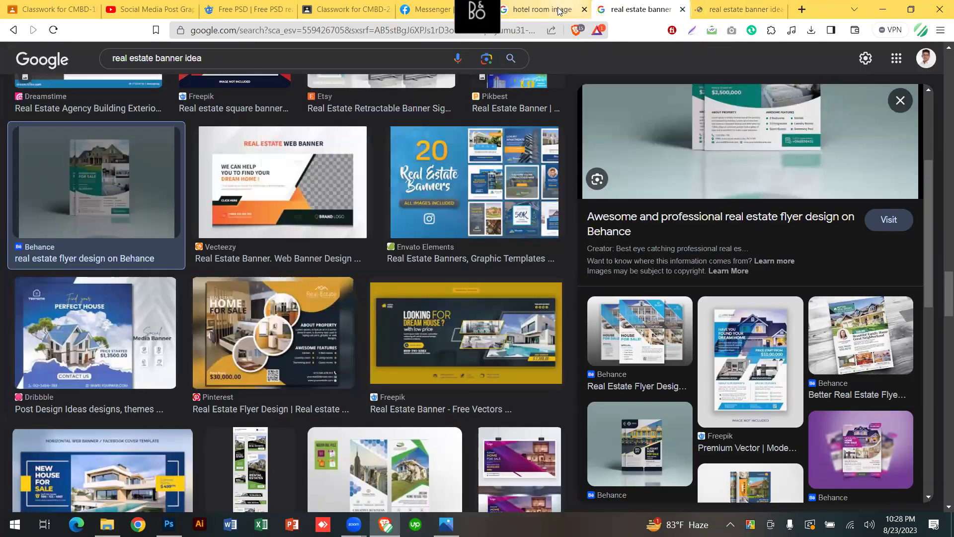
left_click(560, 11)
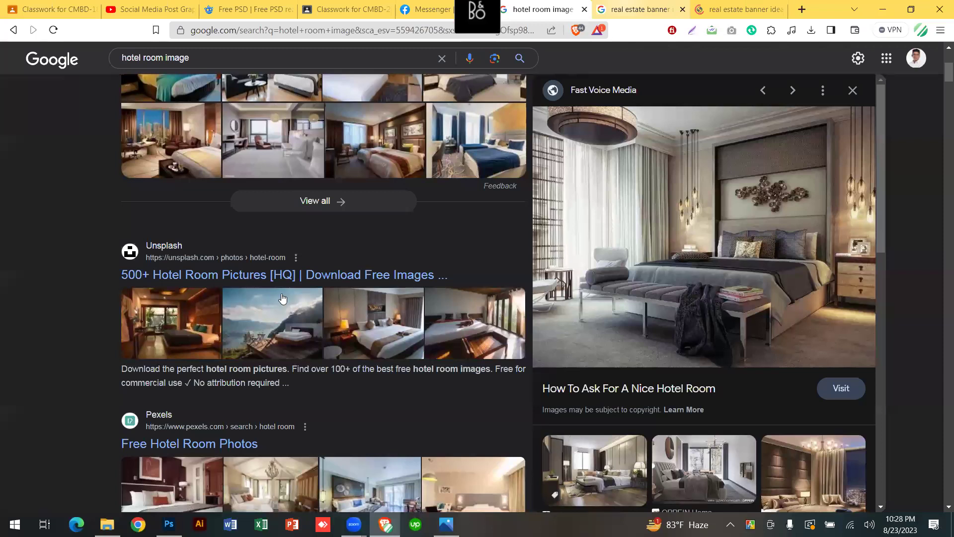
key("ctrl+Tab")
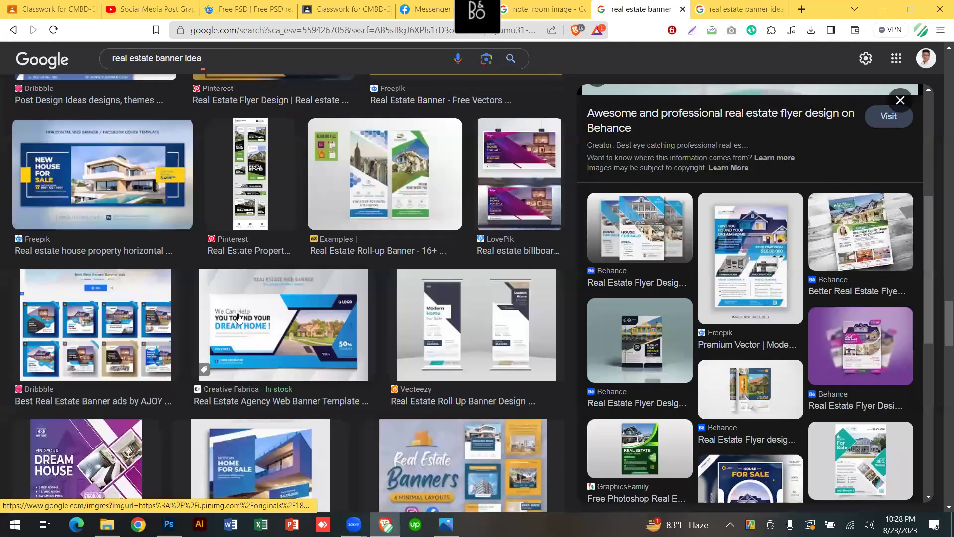
Open the Pinterest banner page in a new tab and compare the orange and blue banners.
scroll(258, 288, "down", 3)
right_click(255, 286)
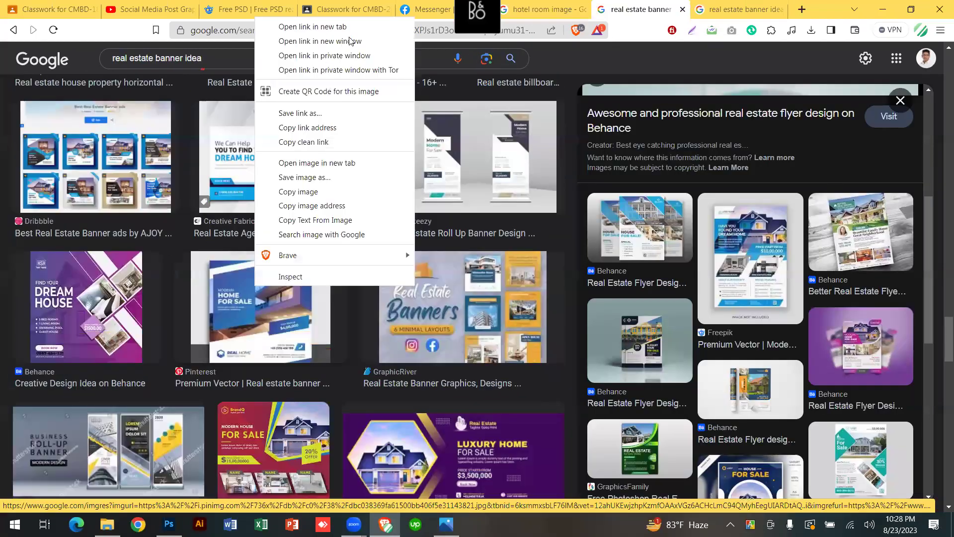
left_click(368, 27)
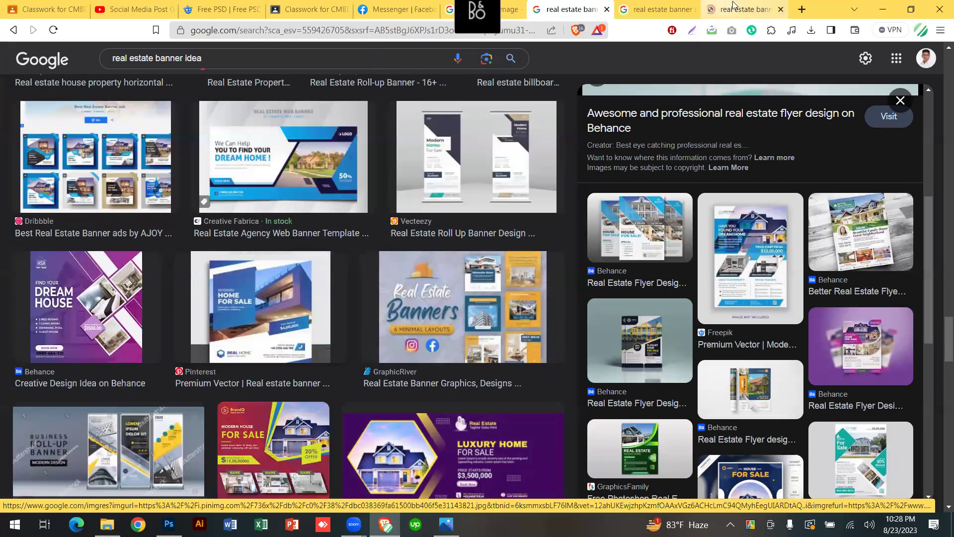
left_click(733, 5)
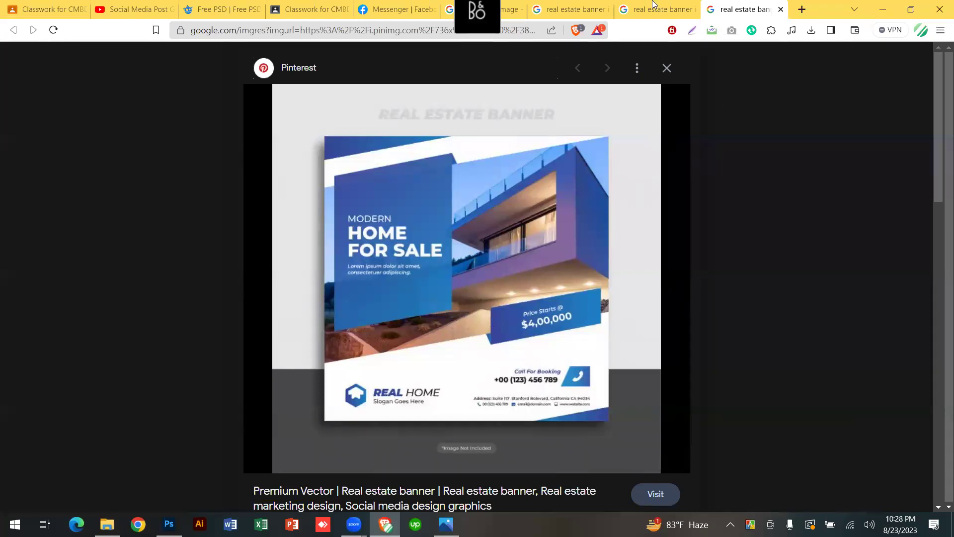
left_click(579, 4)
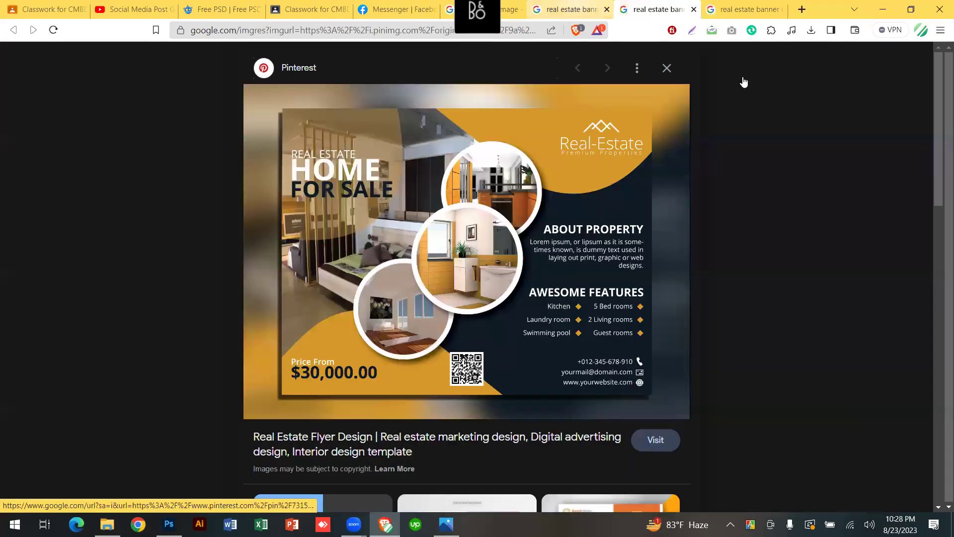
left_click(651, 6)
left_click(734, 5)
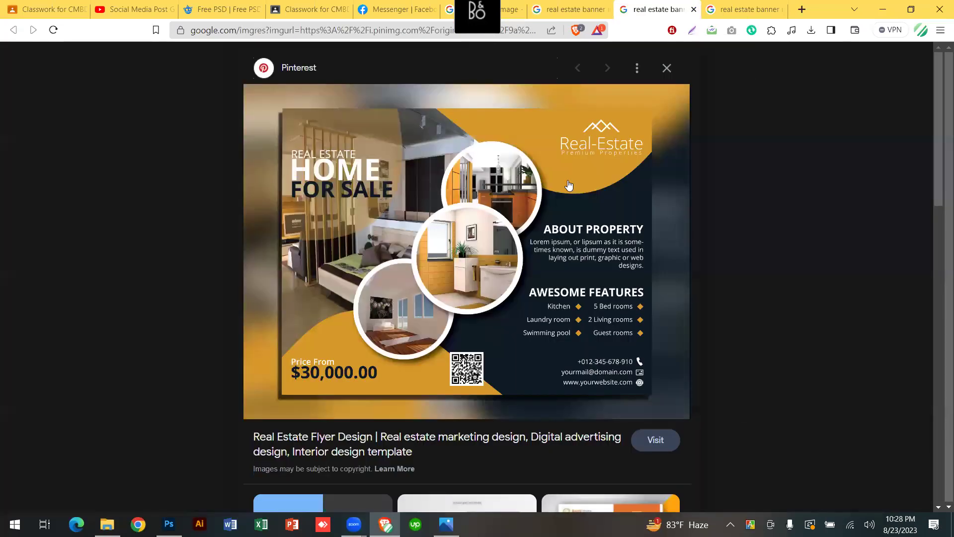
left_click(641, 6)
left_click(600, 5)
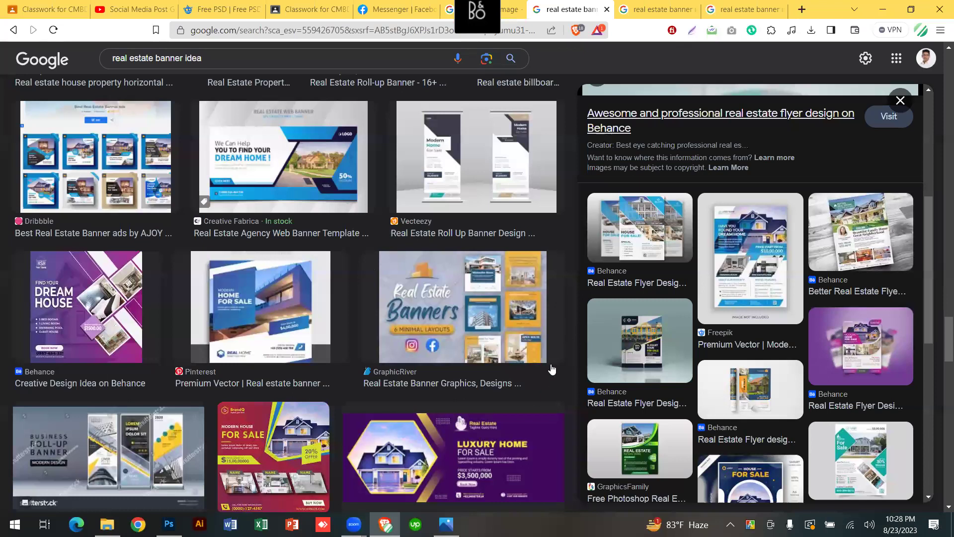
key("ctrl+Tab")
key("ctrl+Tab")
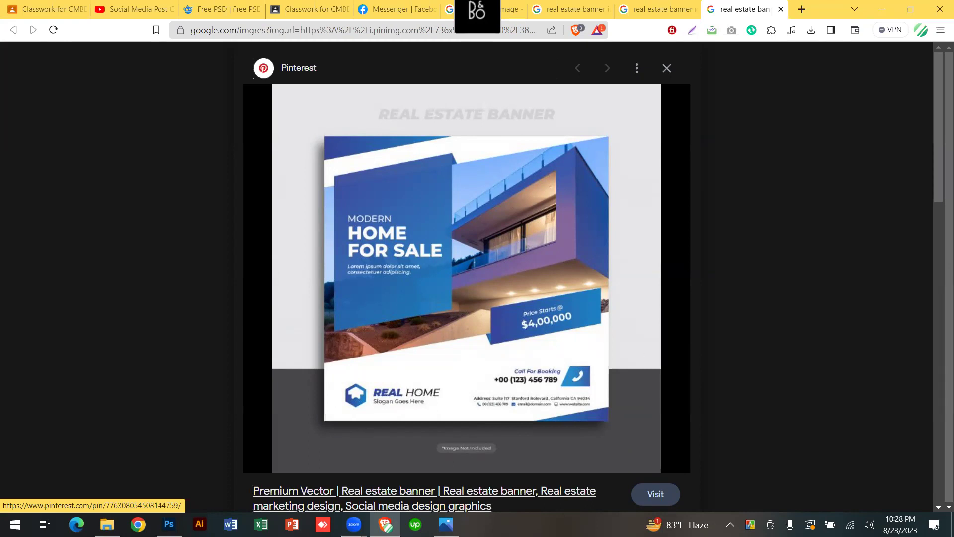
Open Photoshop's New Document settings, then return to the browser and open a blank tab.
key("alt+Tab")
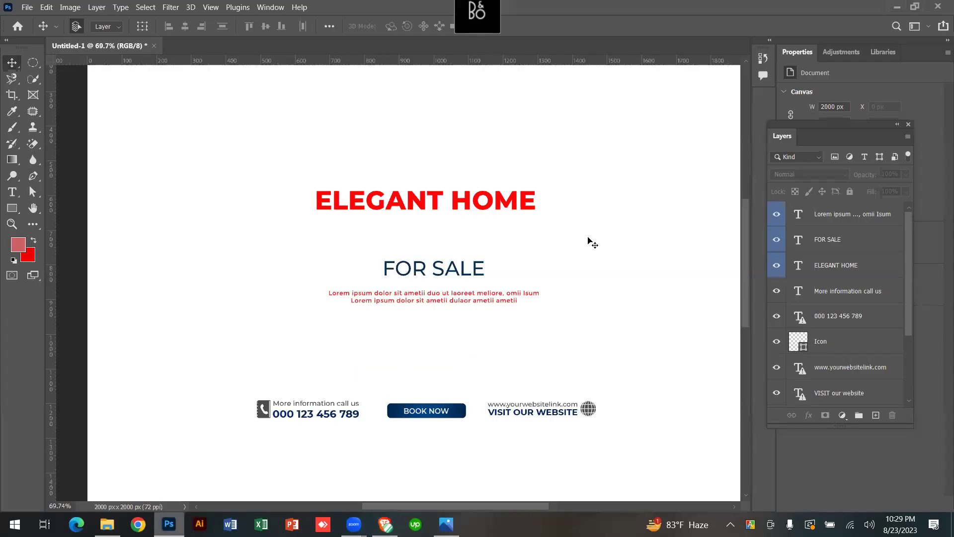
key("ctrl+n")
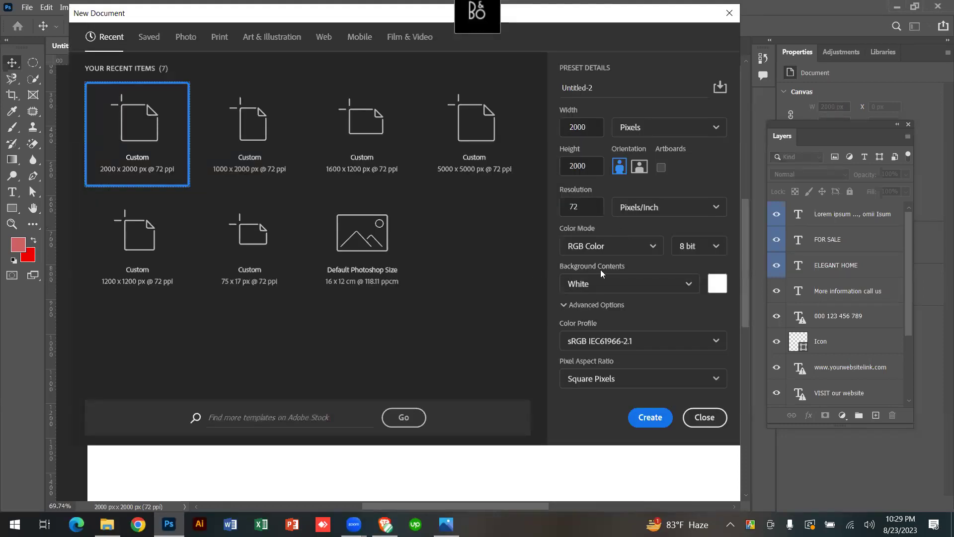
left_click(385, 524)
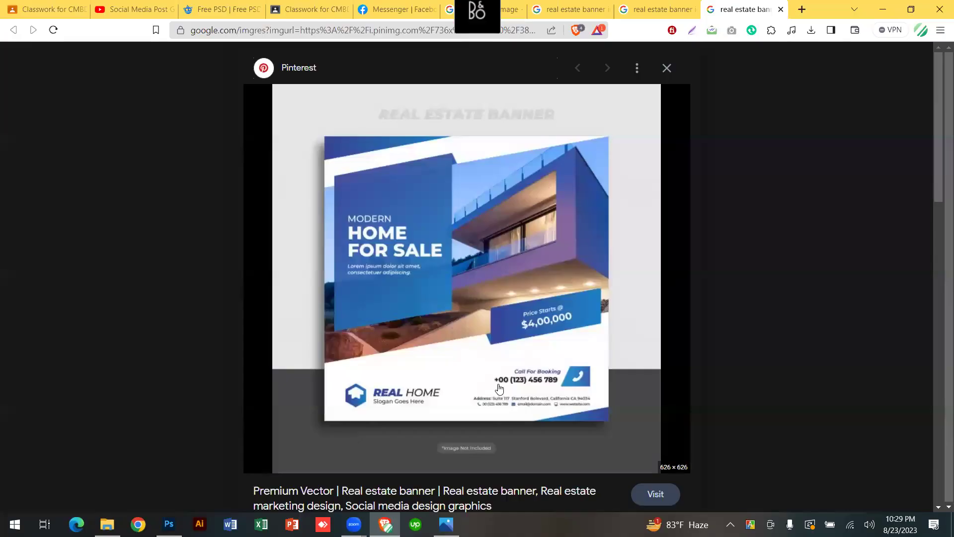
left_click(801, 9)
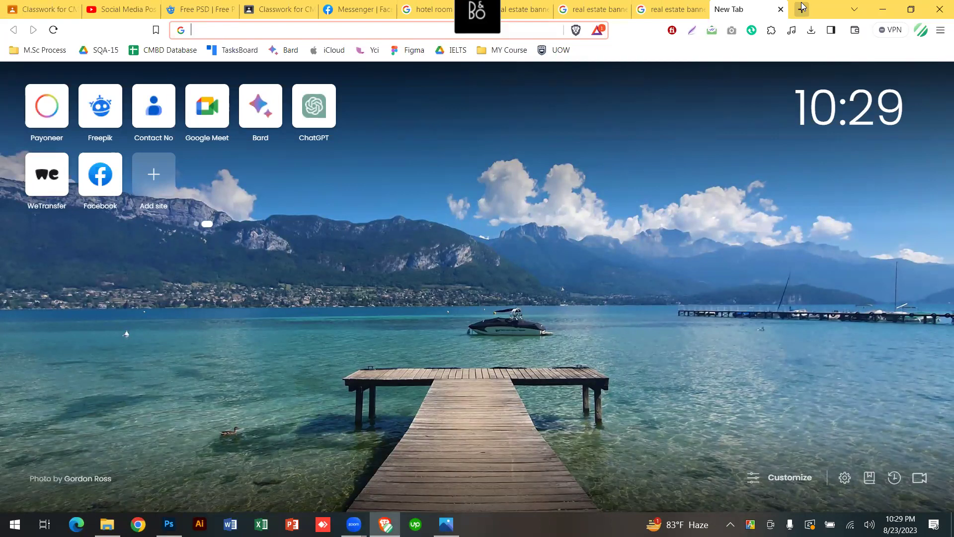
Search 'twitter post design size' and highlight the 1,024 × 512 px post size.
type("twi")
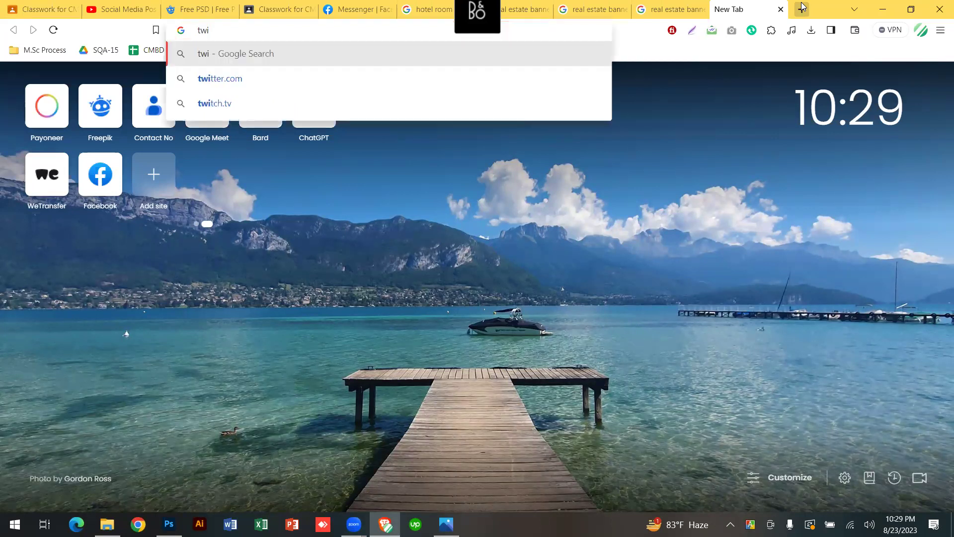
type("tter p")
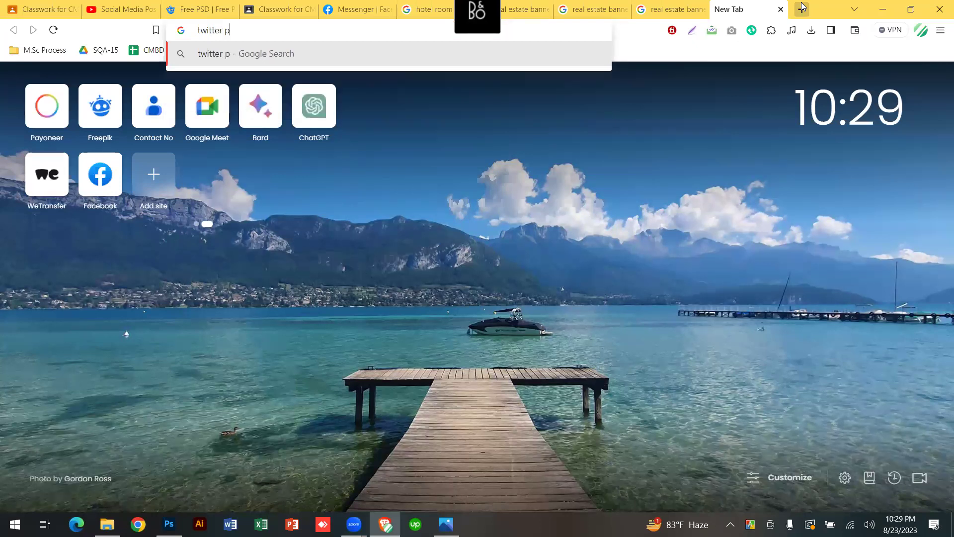
type("ost design size")
key("Return")
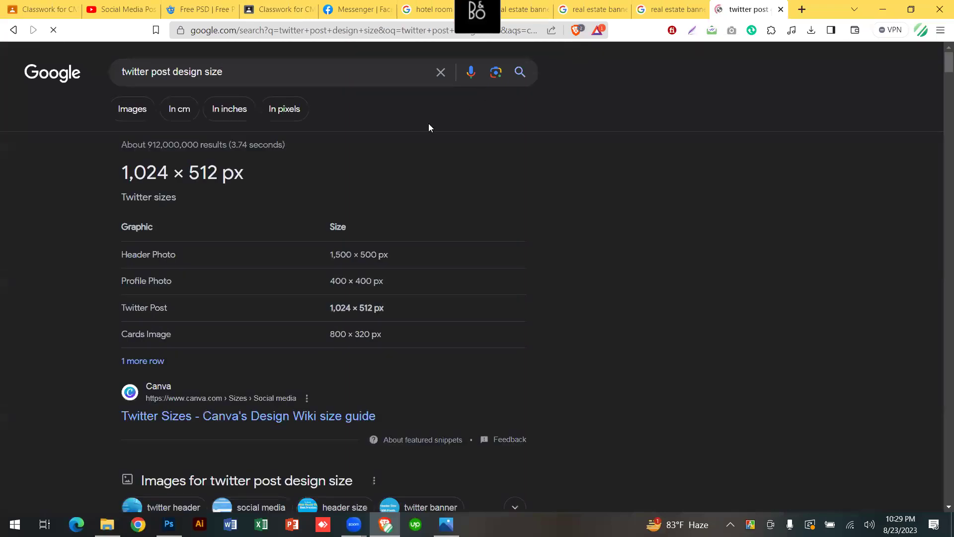
left_click_drag(124, 174, 257, 172)
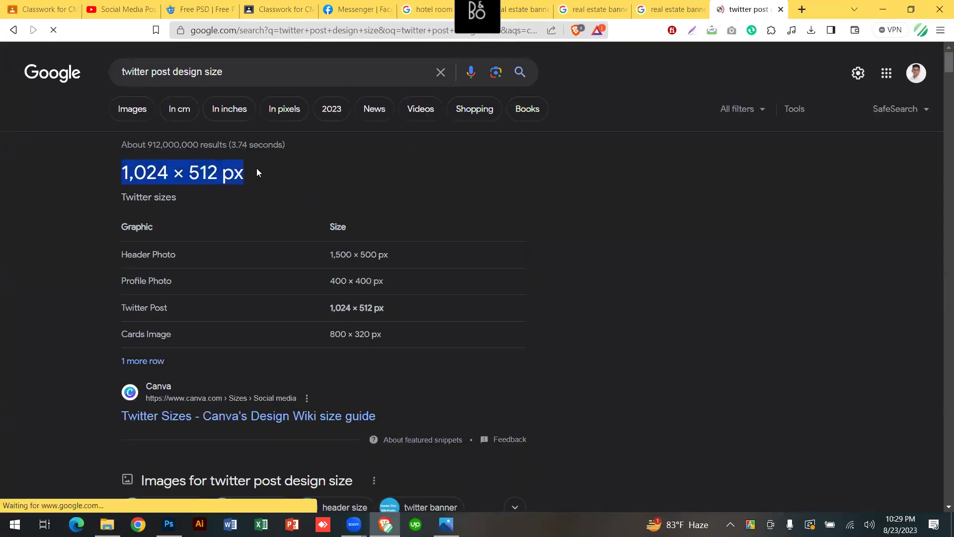
left_click(158, 175)
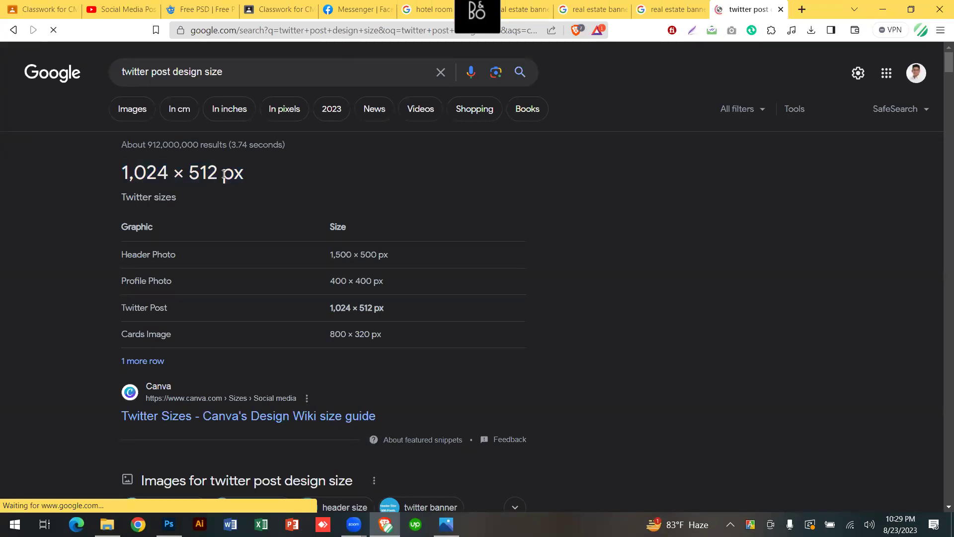
triple_click(244, 170)
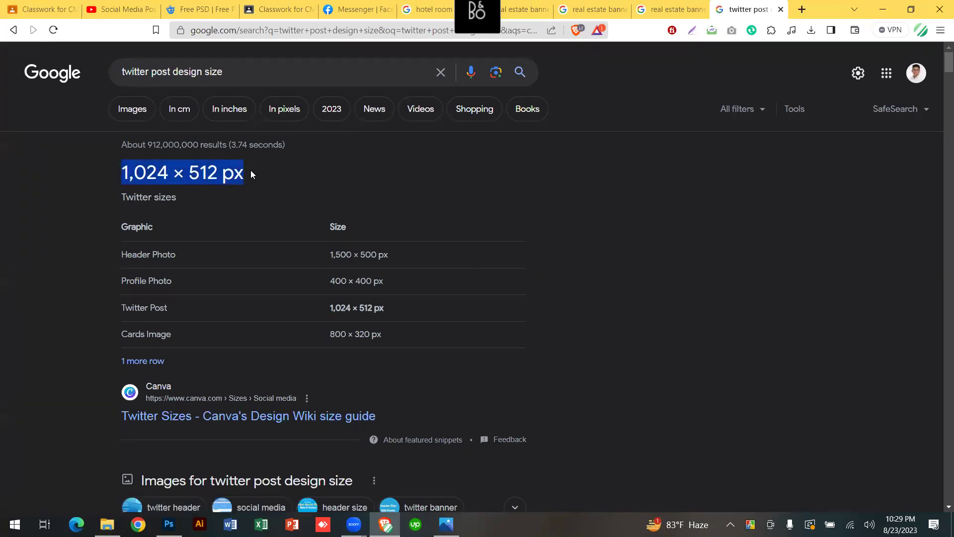
left_click(265, 172)
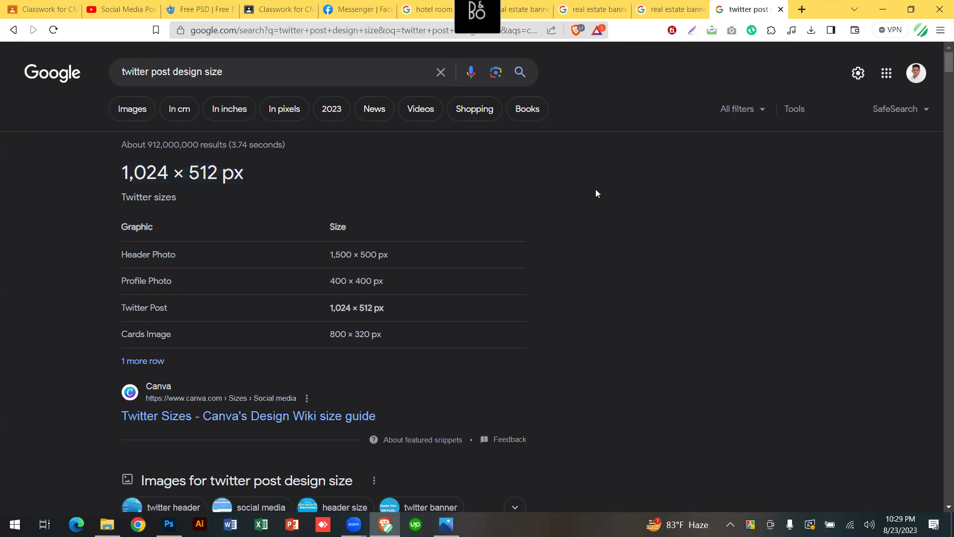
Highlight the 1,500 × 500 px header photo size, then the 1,024 post width.
scroll(560, 192, "down", 1)
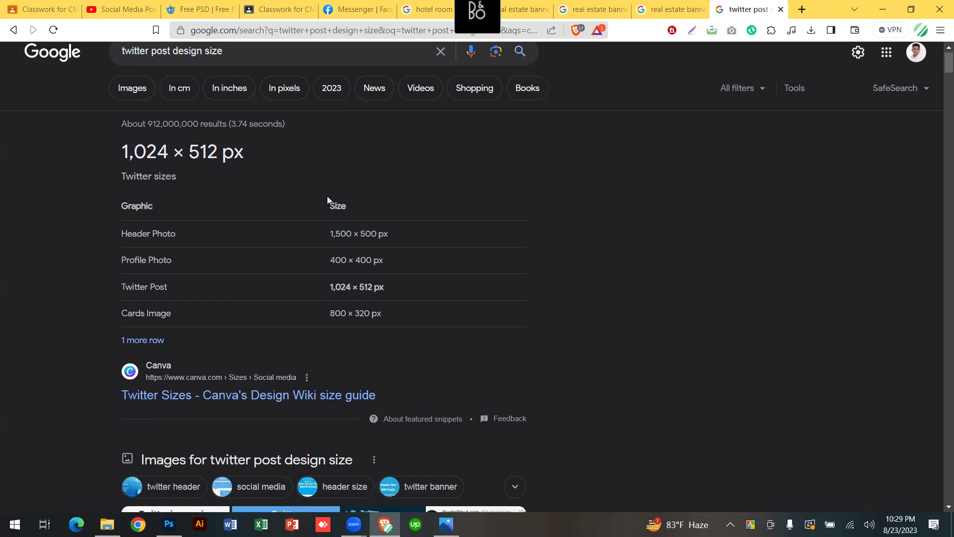
triple_click(341, 233)
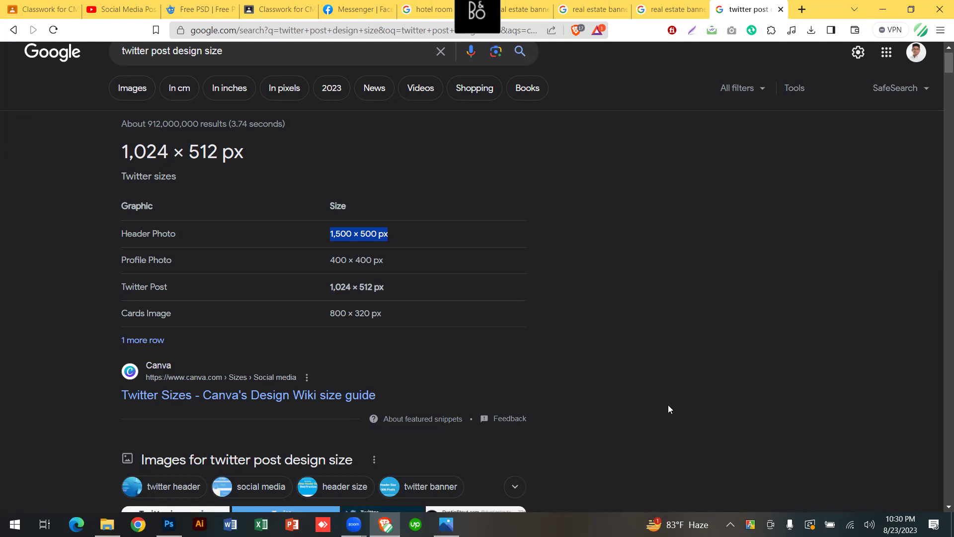
scroll(456, 260, "up", 1)
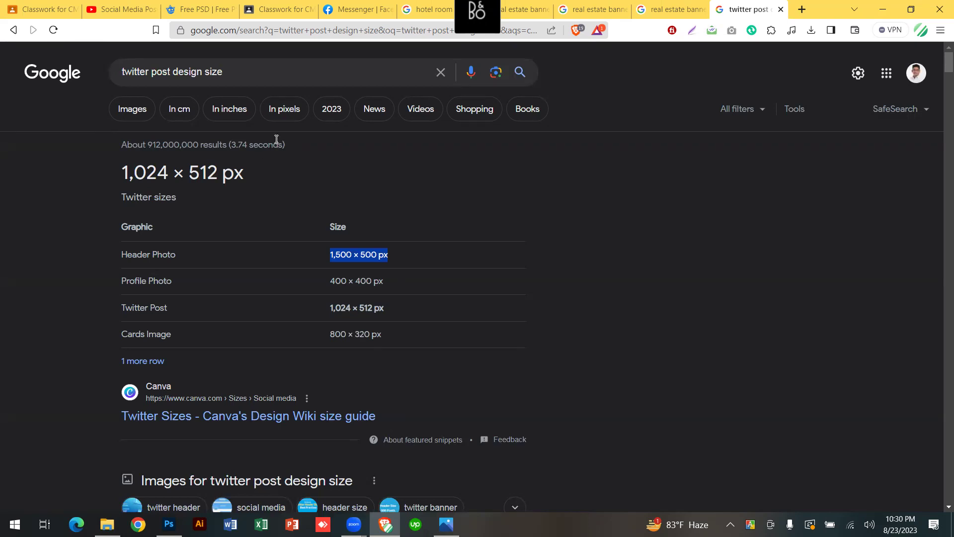
left_click_drag(145, 175, 218, 174)
left_click(315, 181)
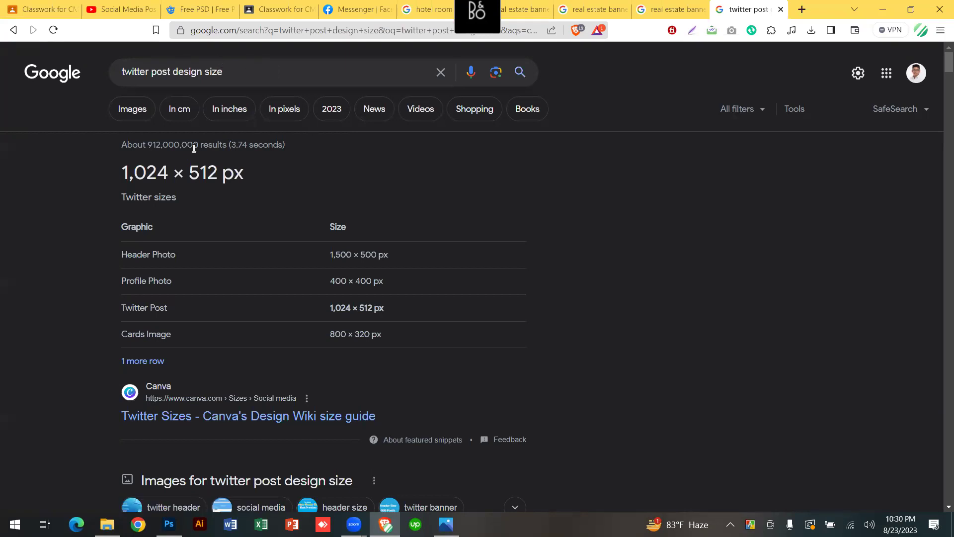
Browse the Twitter post size image results, then return to Photoshop's New Document dialog.
left_click(145, 111)
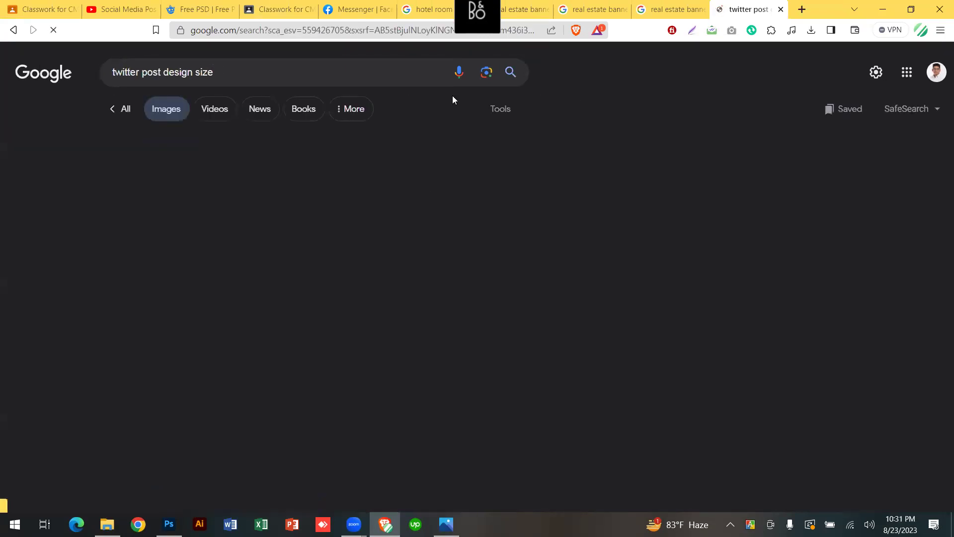
scroll(869, 258, "down", 1)
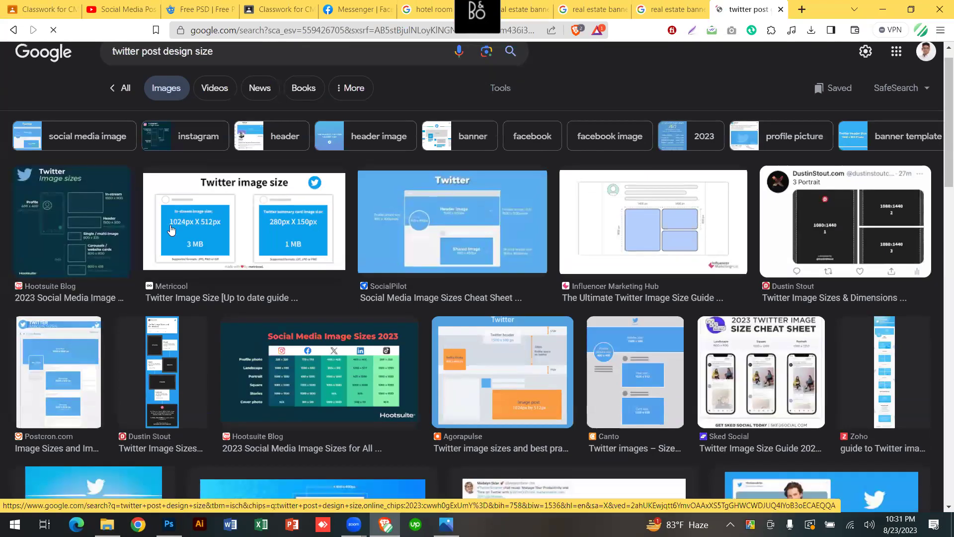
scroll(796, 368, "down", 2)
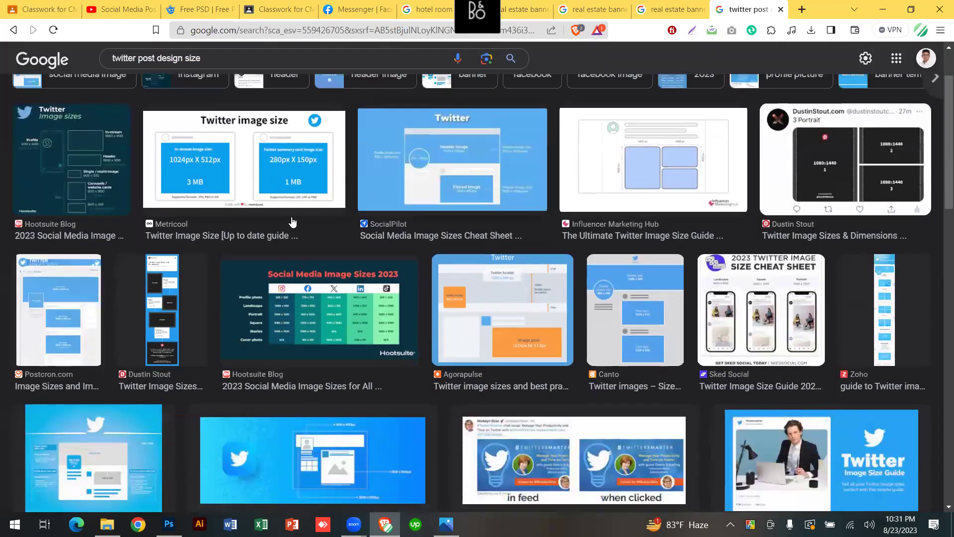
scroll(440, 370, "down", 3)
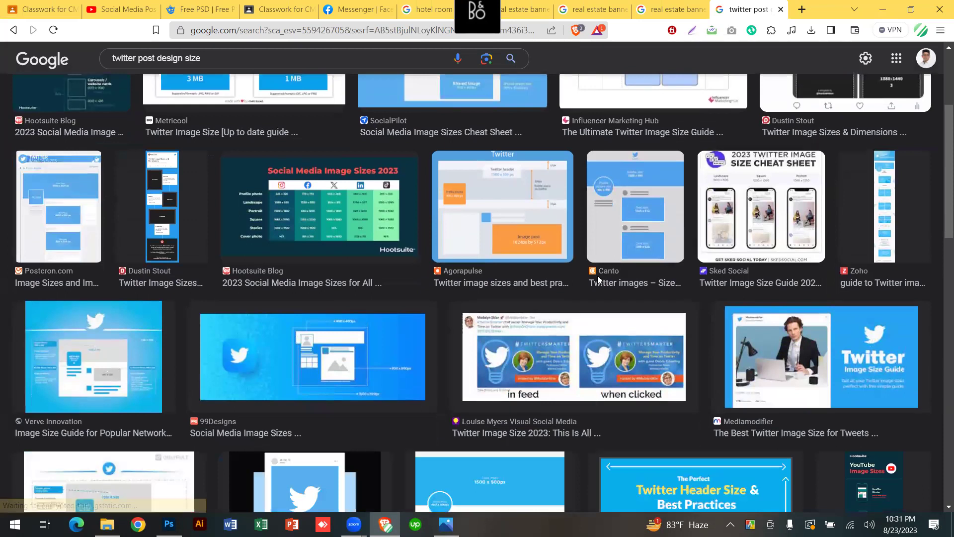
scroll(619, 269, "down", 2)
scroll(529, 377, "up", 3)
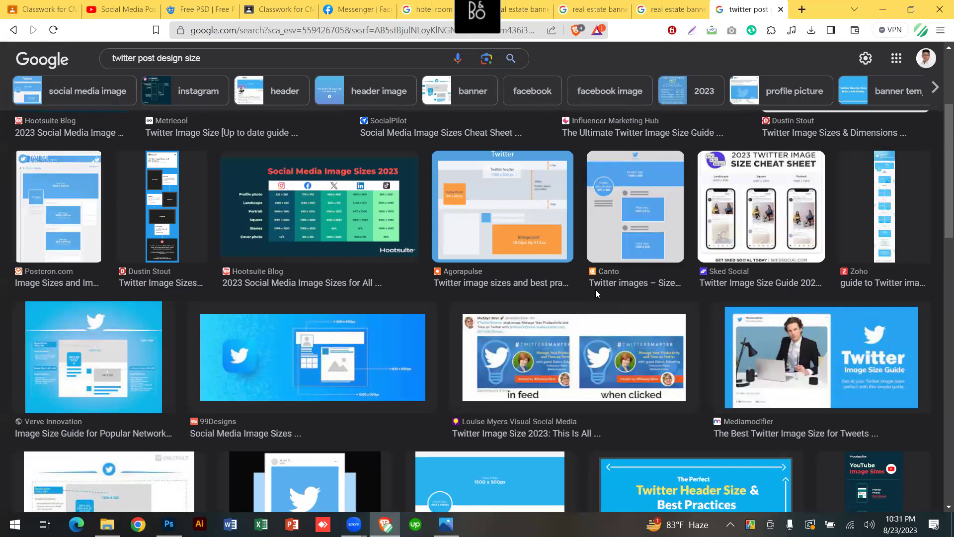
scroll(596, 290, "up", 4)
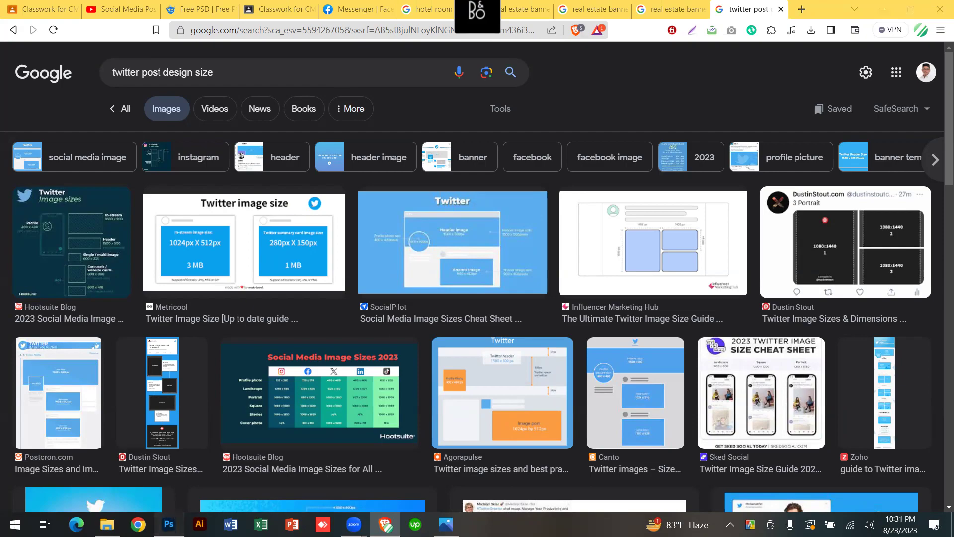
left_click(168, 524)
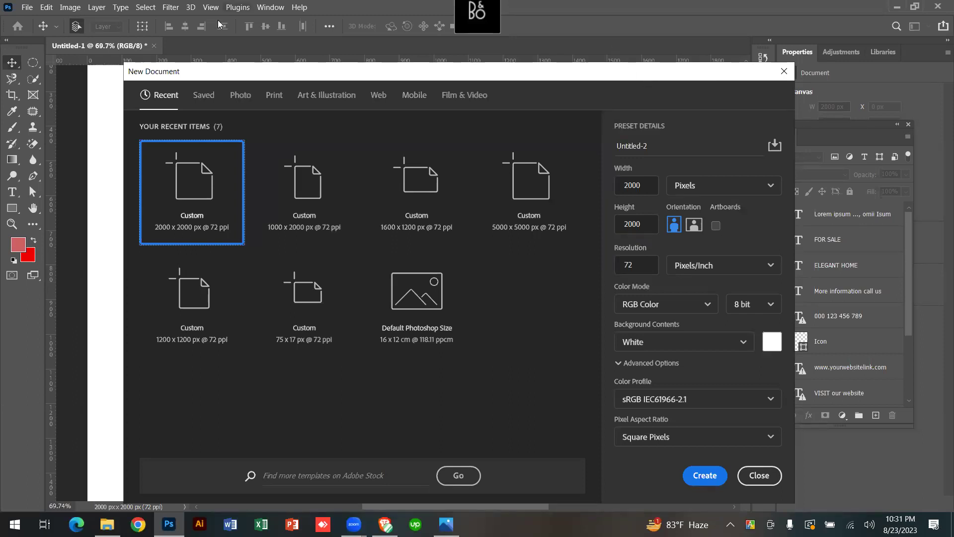
Create a new document with width 1080 px and height 1080 px.
left_click_drag(125, 61, 291, 103)
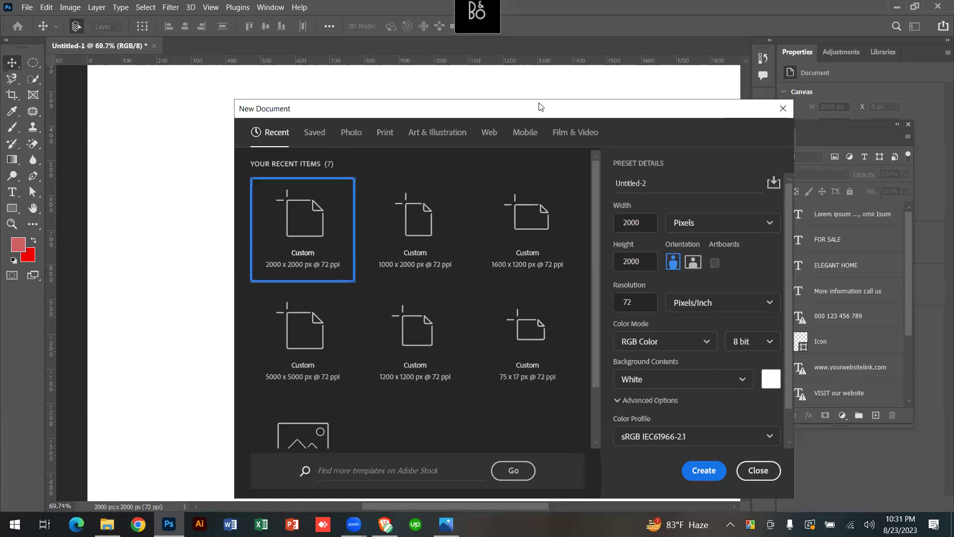
left_click_drag(540, 107, 465, 68)
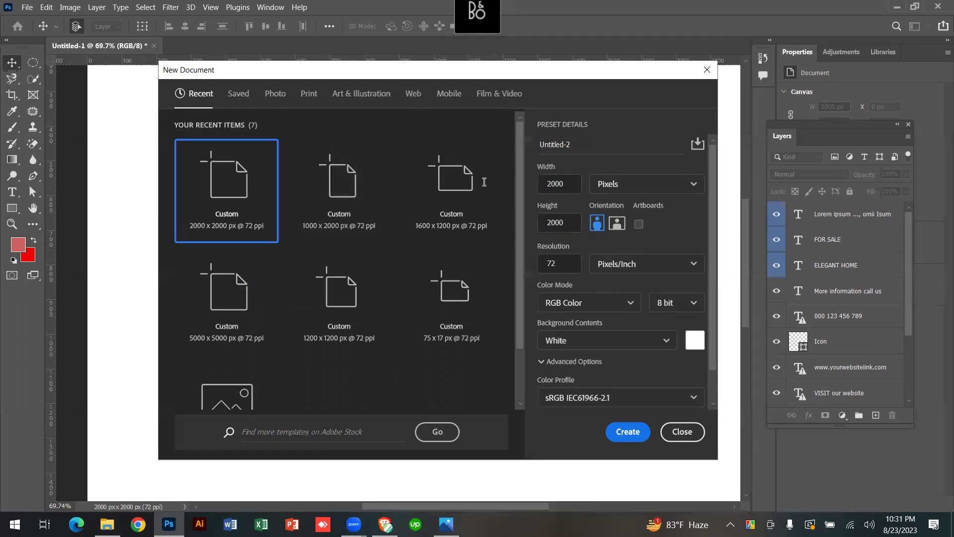
left_click(579, 177)
type("1080")
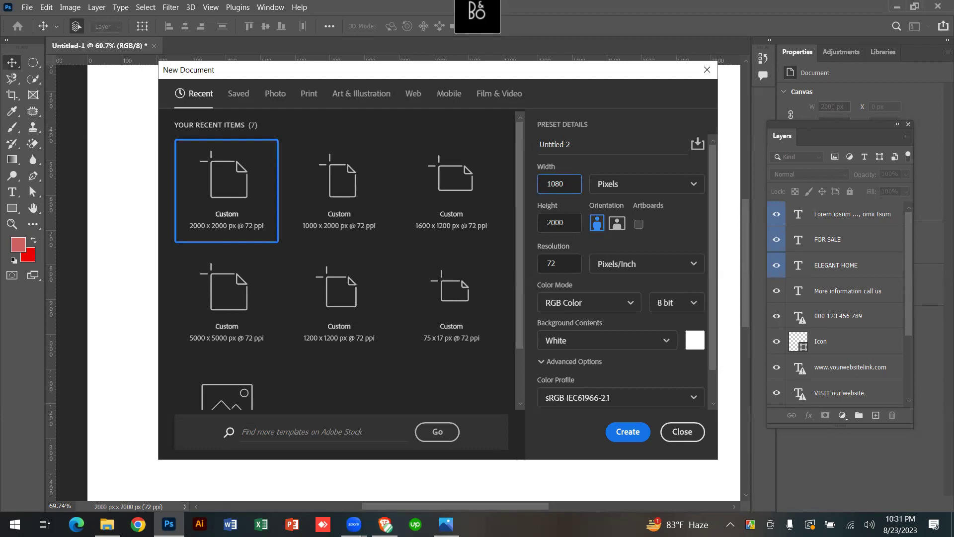
key("Tab")
type("1080")
scroll(622, 224, "down", 1)
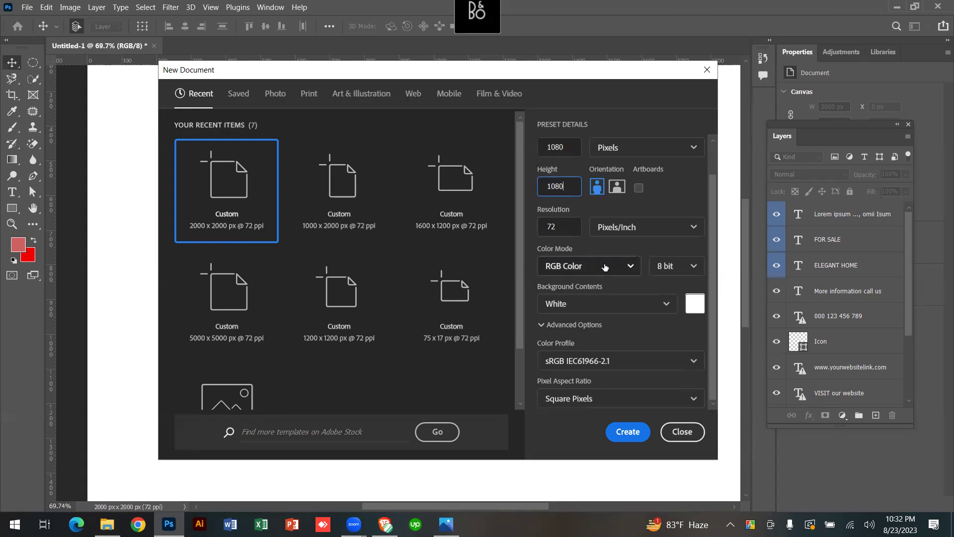
left_click(630, 439)
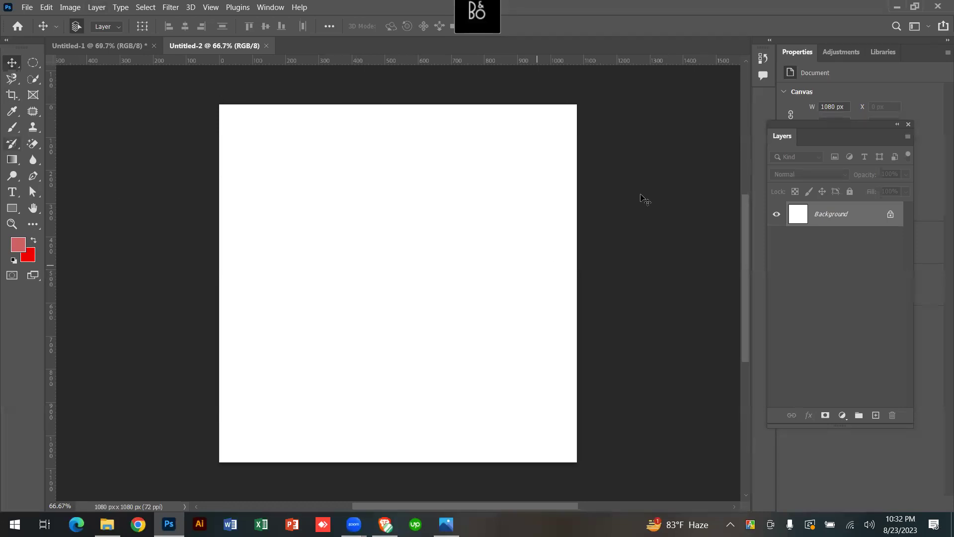
Draw a rectangle with the Rectangle Tool covering the whole canvas.
left_click(14, 211)
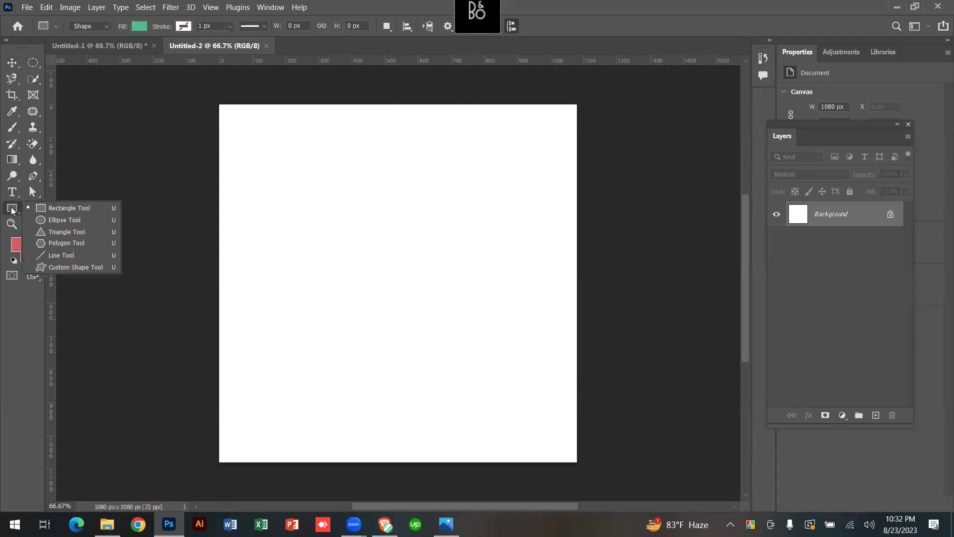
left_click(75, 211)
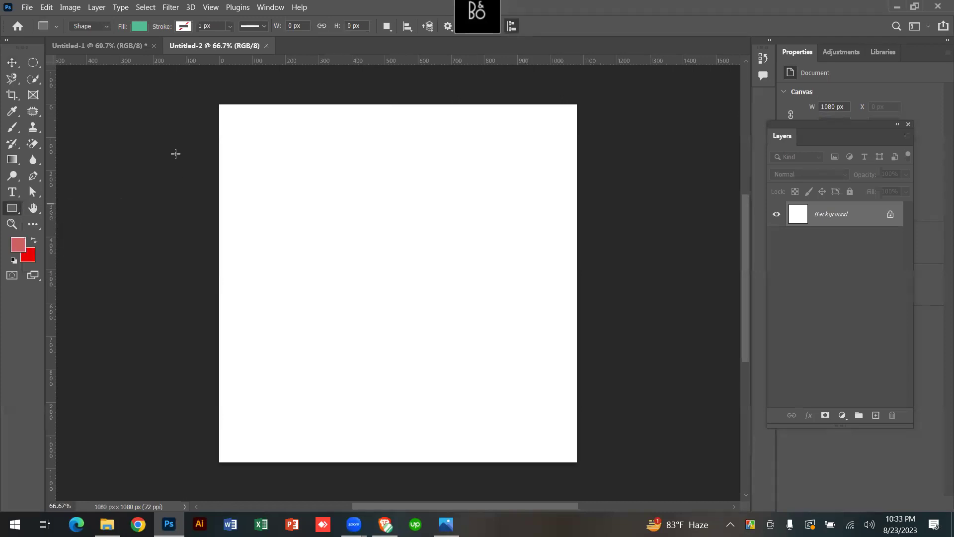
left_click_drag(199, 90, 683, 456)
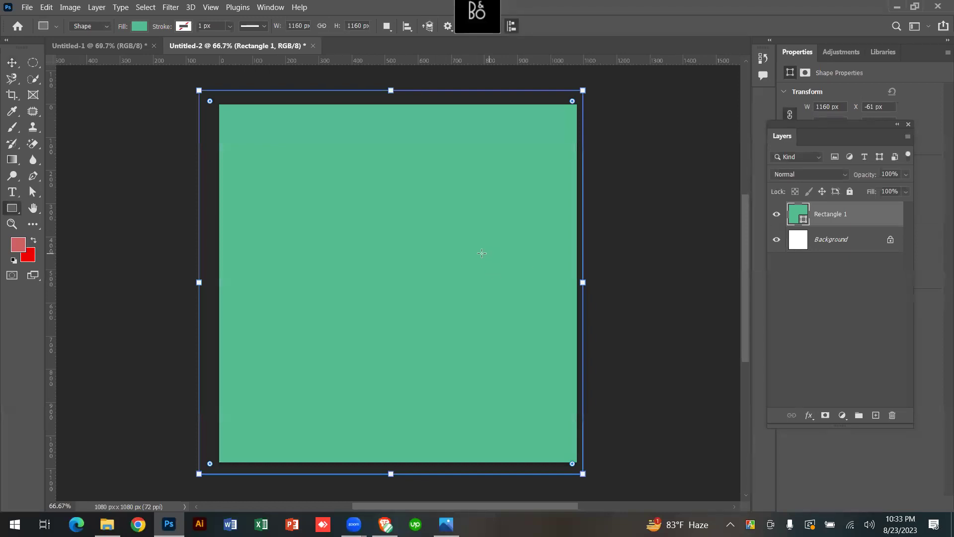
Fill the rectangle with dark navy blue #002e4b.
double_click(804, 220)
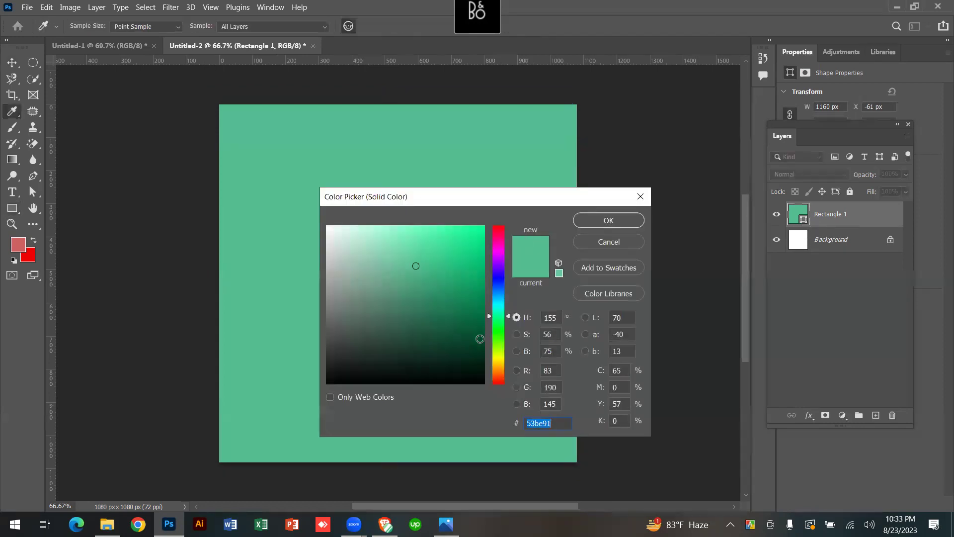
left_click(501, 294)
left_click(485, 341)
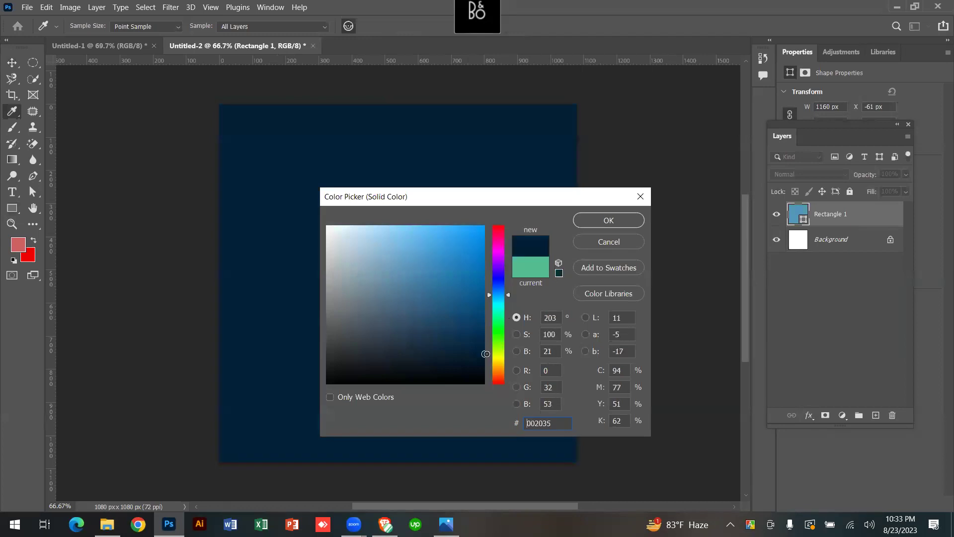
left_click_drag(491, 341, 491, 338)
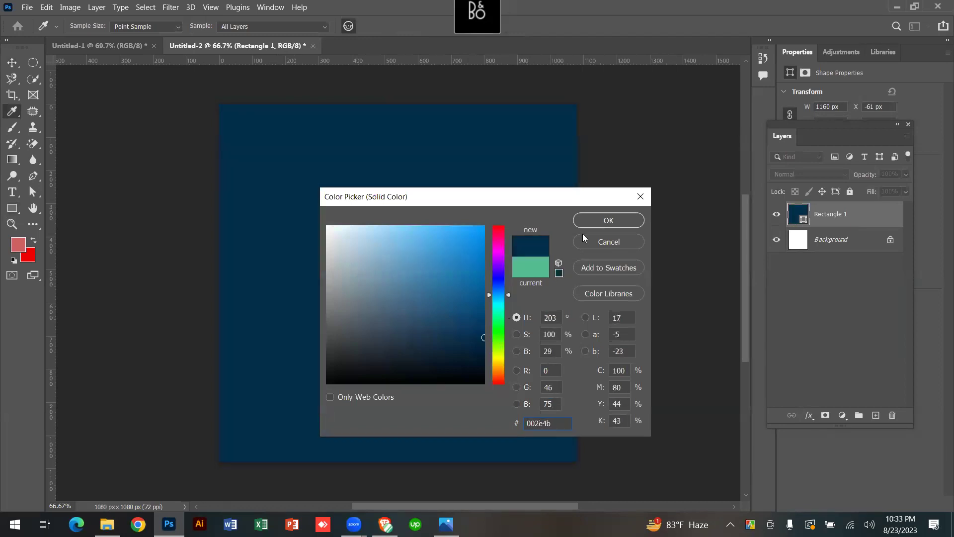
left_click(601, 222)
left_click(653, 230)
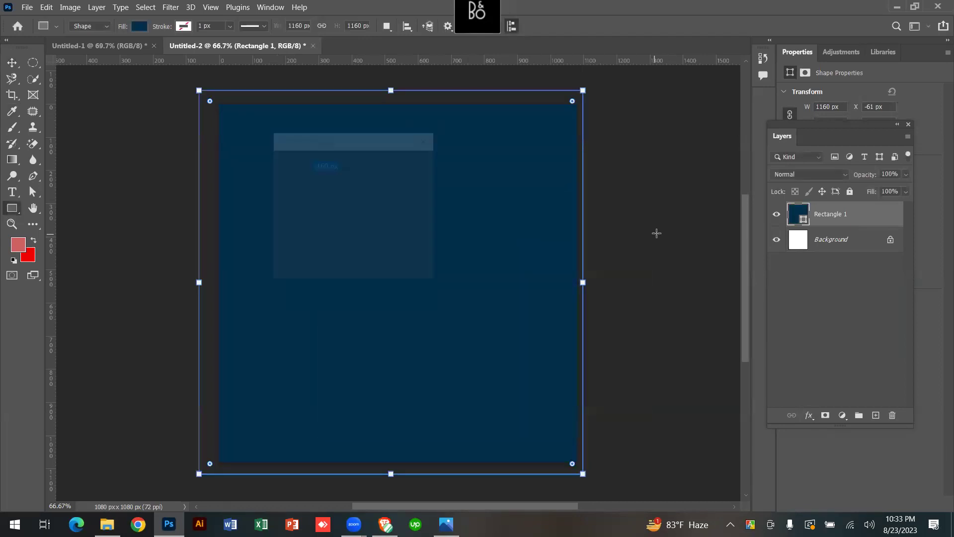
left_click(436, 139)
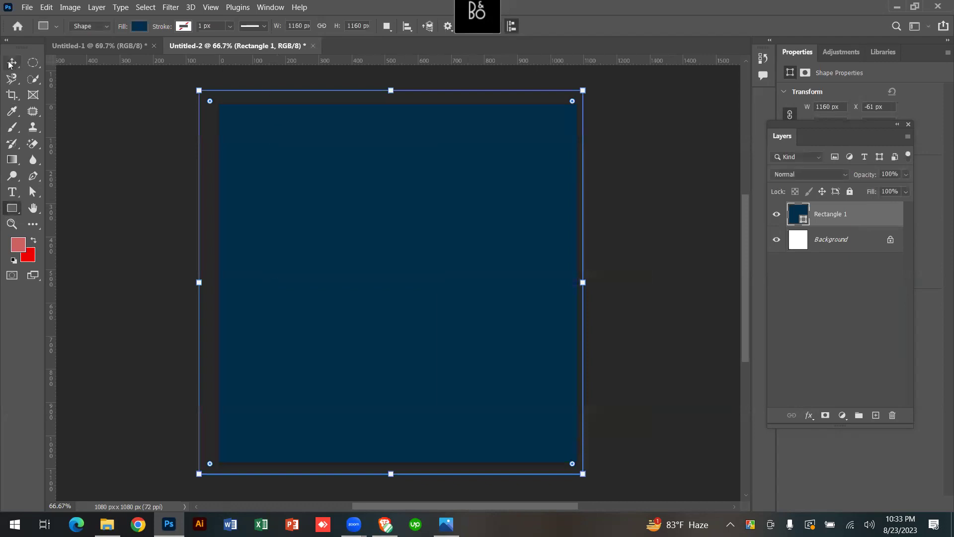
left_click(12, 62)
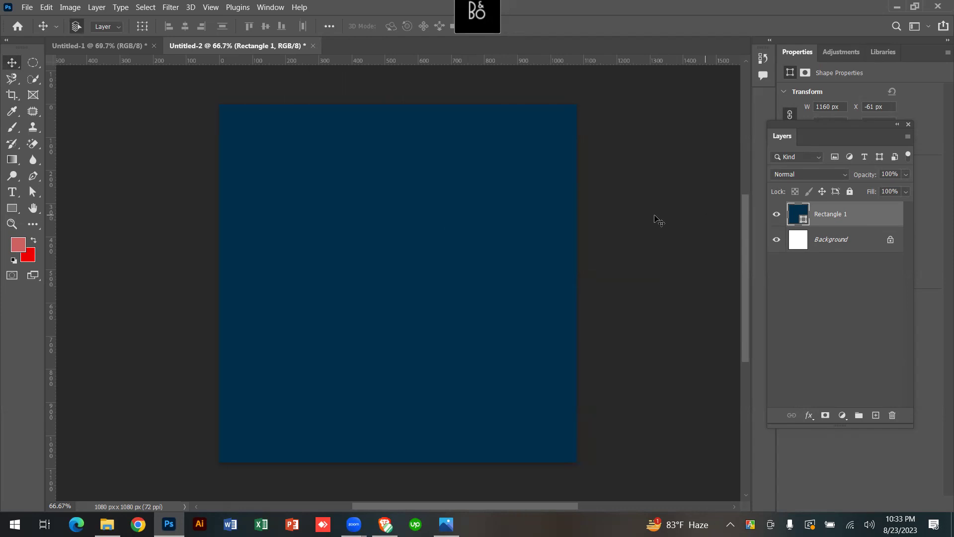
scroll(497, 203, "up", 2)
scroll(478, 207, "down", 1)
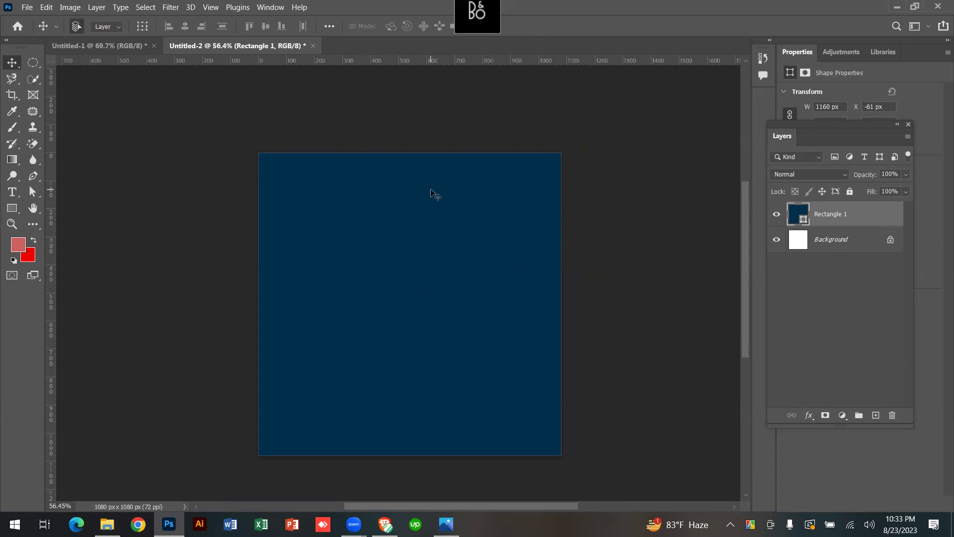
scroll(481, 166, "down", 5)
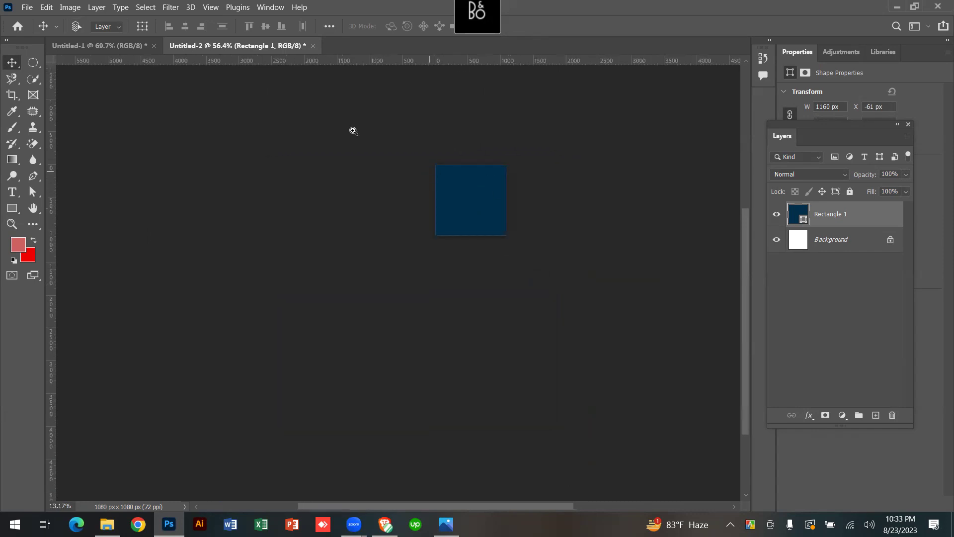
left_click_drag(506, 202, 613, 255)
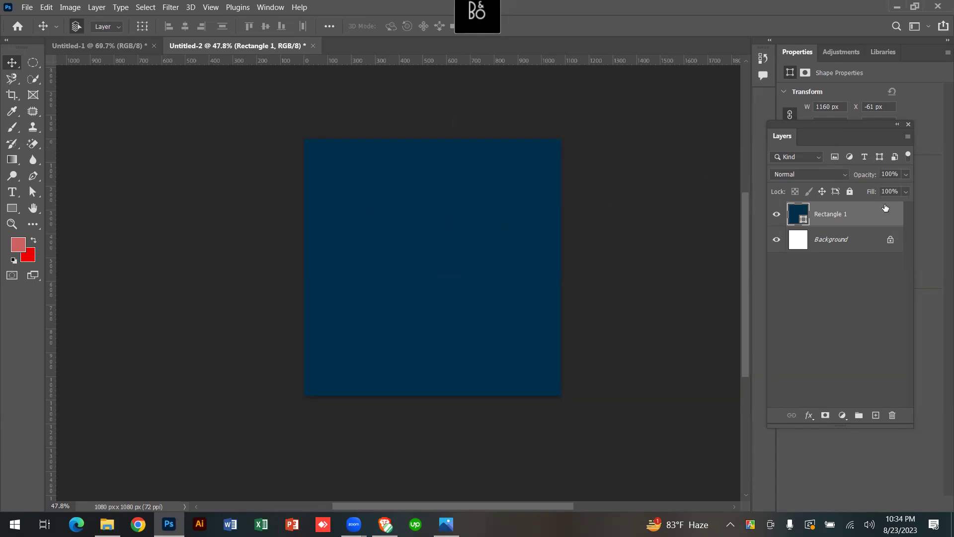
left_click(271, 7)
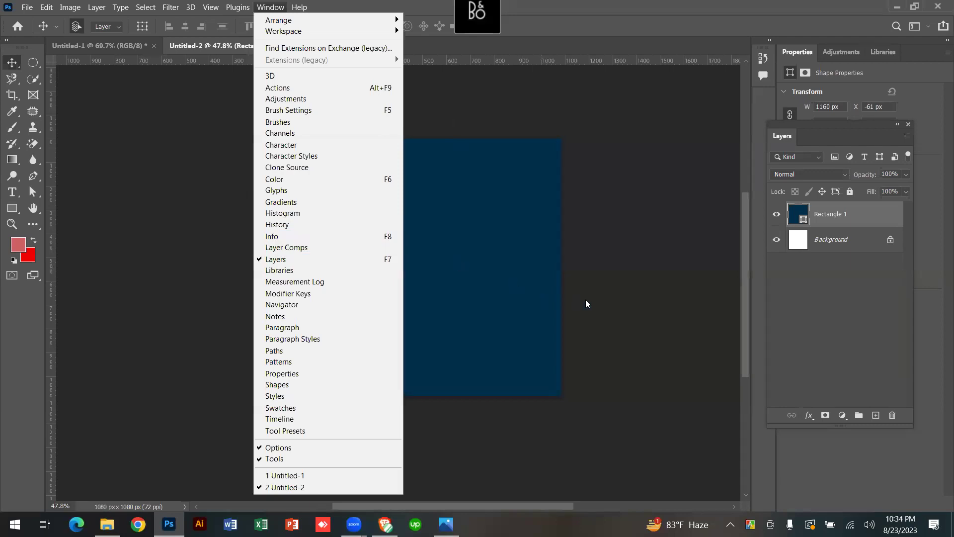
left_click(598, 298)
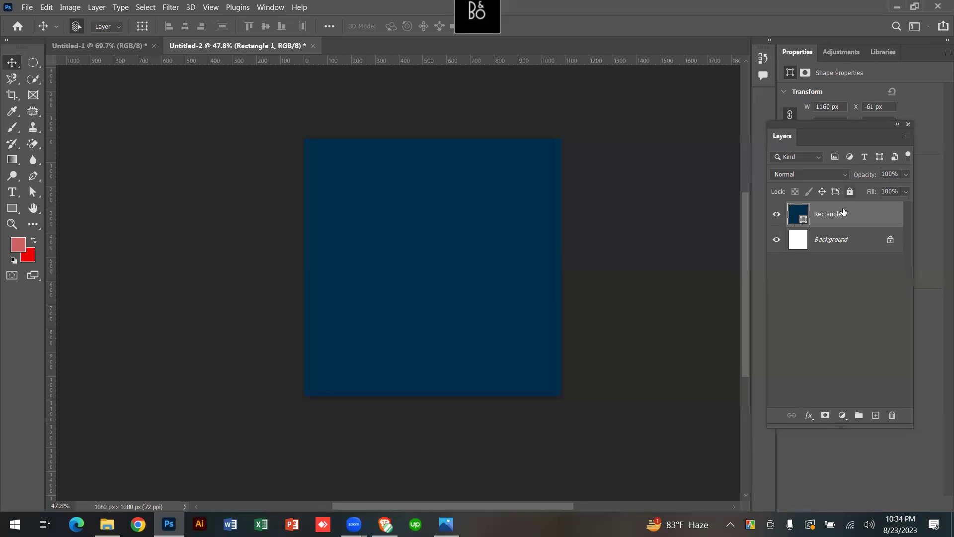
left_click(777, 218)
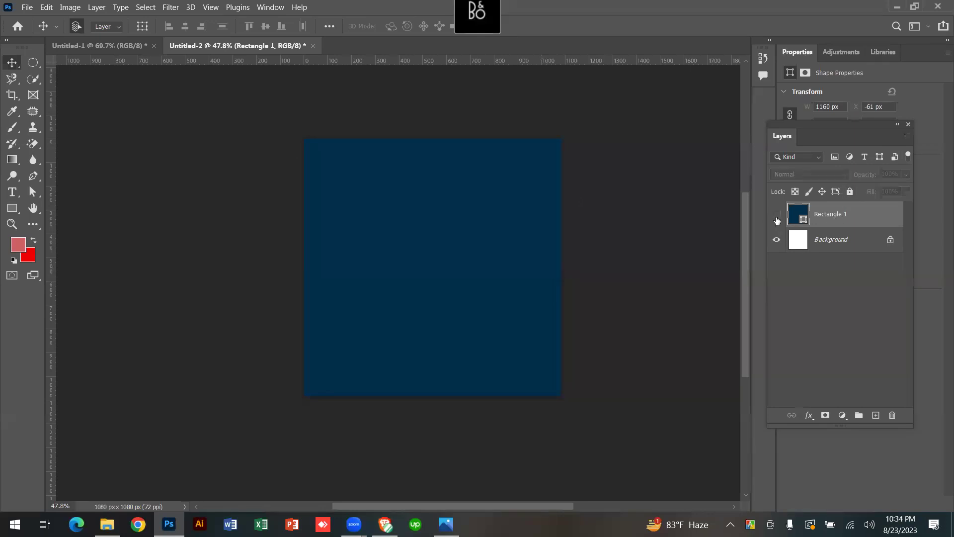
left_click(777, 218)
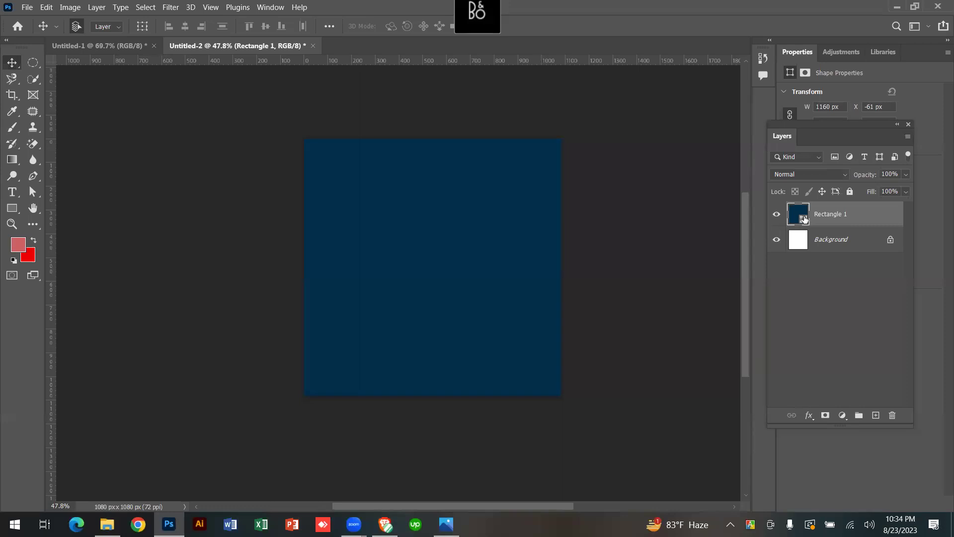
Recolour Rectangle 1 from dark navy to brighter blue #005489, then deselect it.
double_click(804, 219)
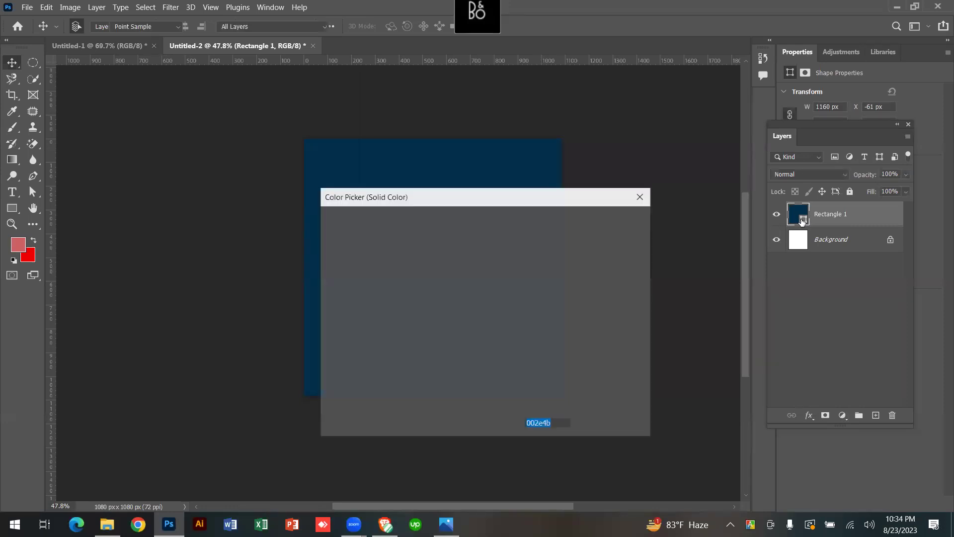
left_click(484, 298)
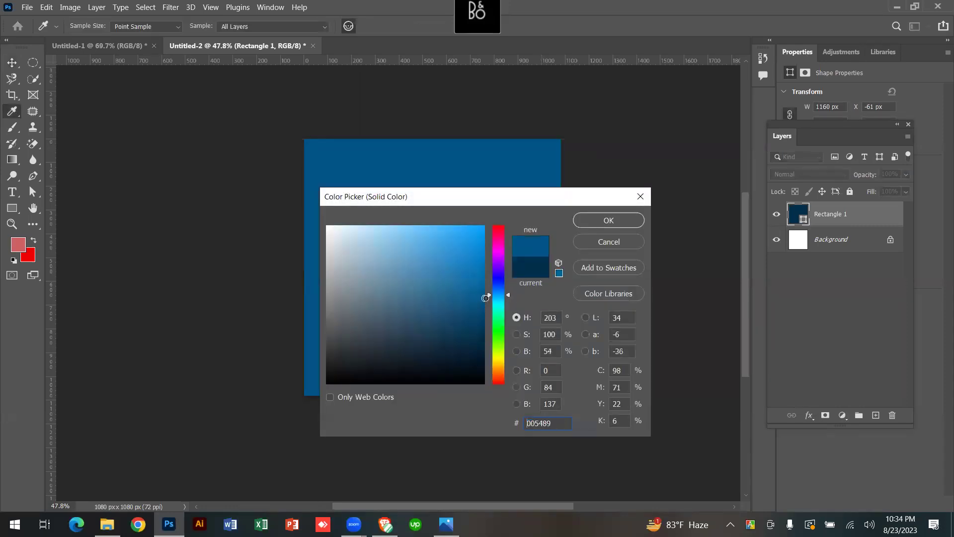
left_click(598, 219)
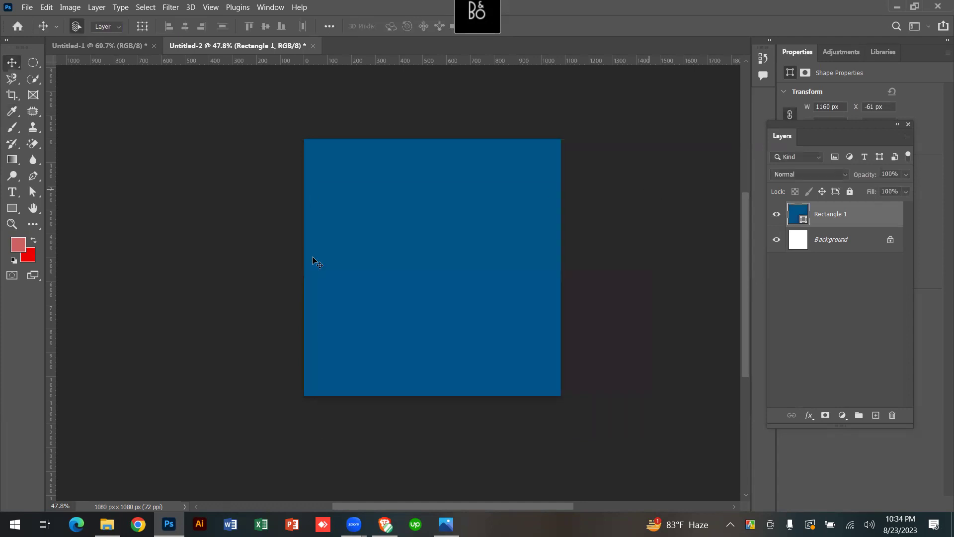
left_click(477, 196)
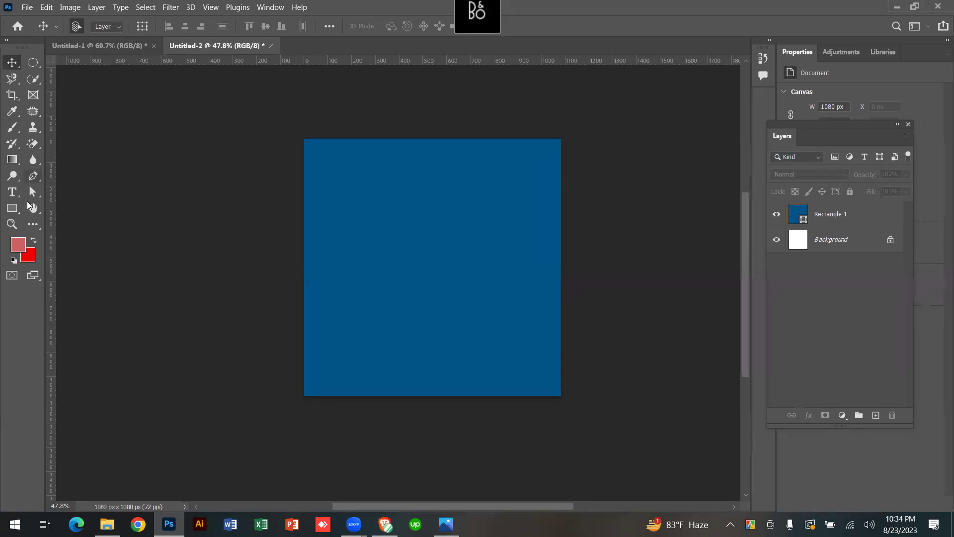
Draw a rectangle band across the lower canvas, widened past both edges.
left_click(12, 207)
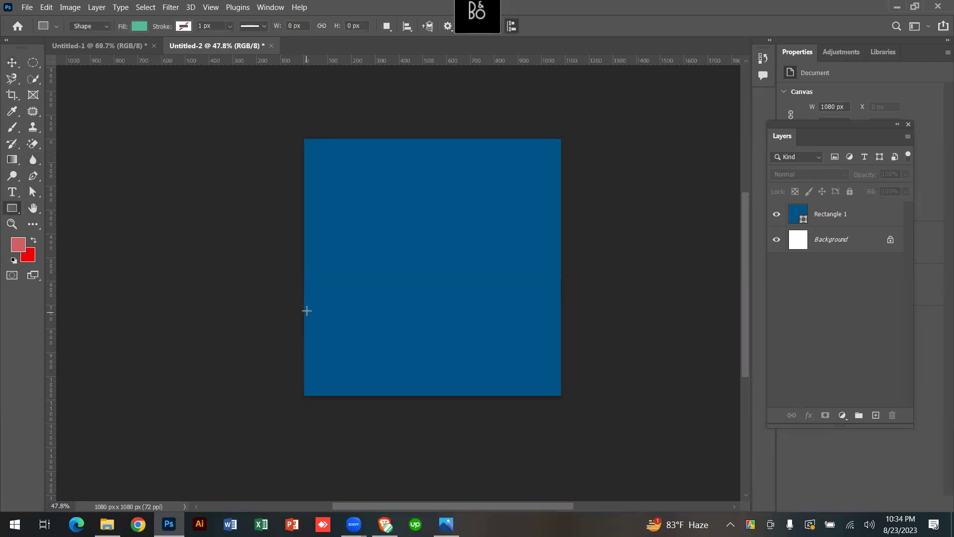
left_click_drag(301, 298, 579, 394)
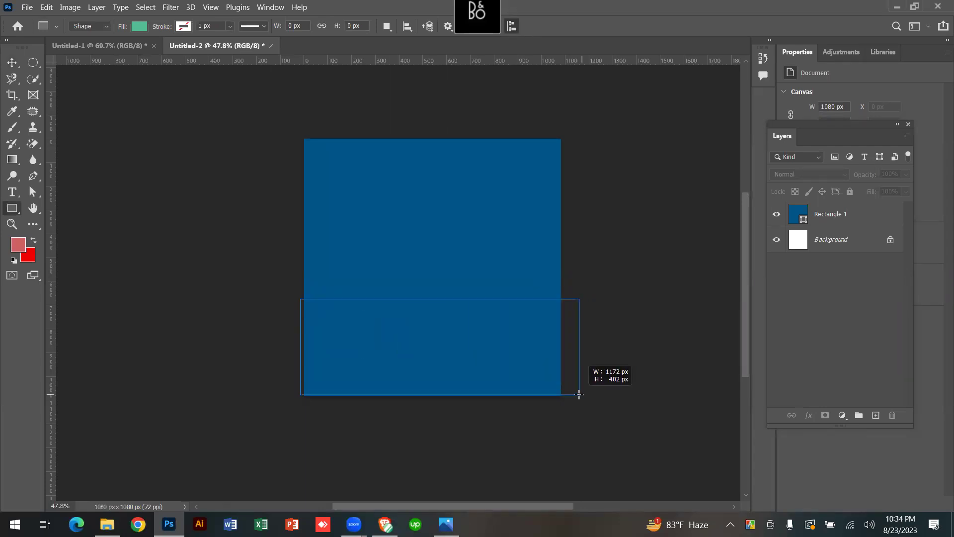
left_click_drag(579, 394, 601, 395)
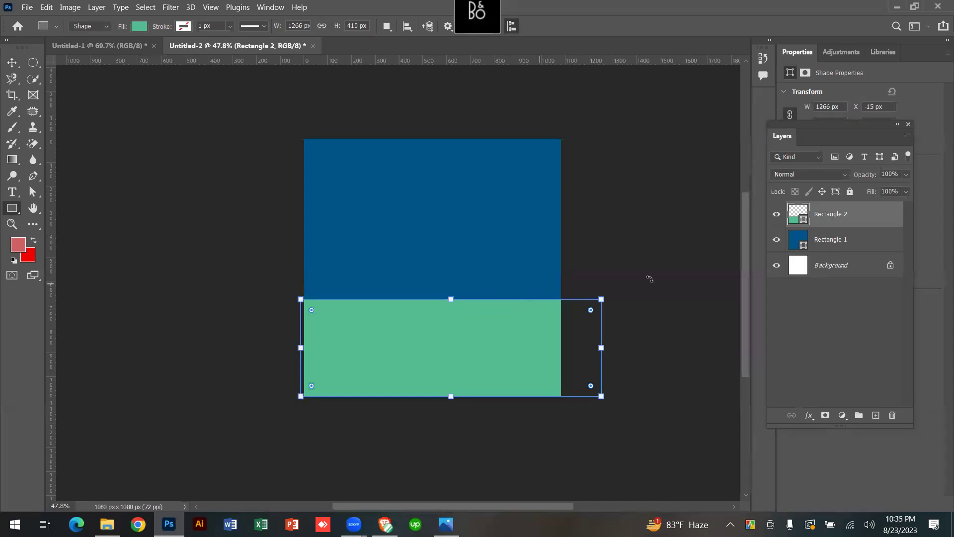
Change the lower rectangle's fill to white (#ffffff).
double_click(805, 223)
left_click(328, 226)
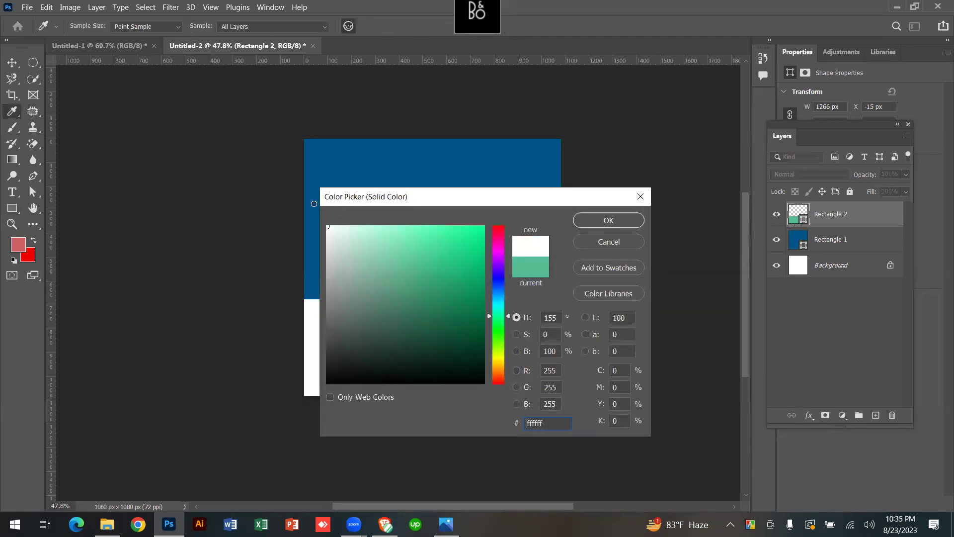
left_click(608, 220)
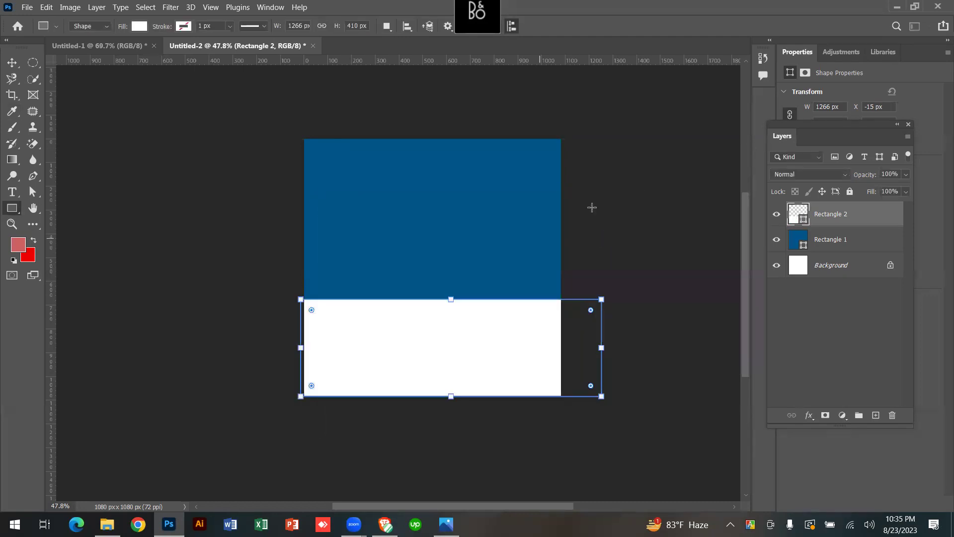
left_click(15, 60)
Transform Rectangle 2 from its top edge to 78.05% height and commit the resize.
left_click(401, 318)
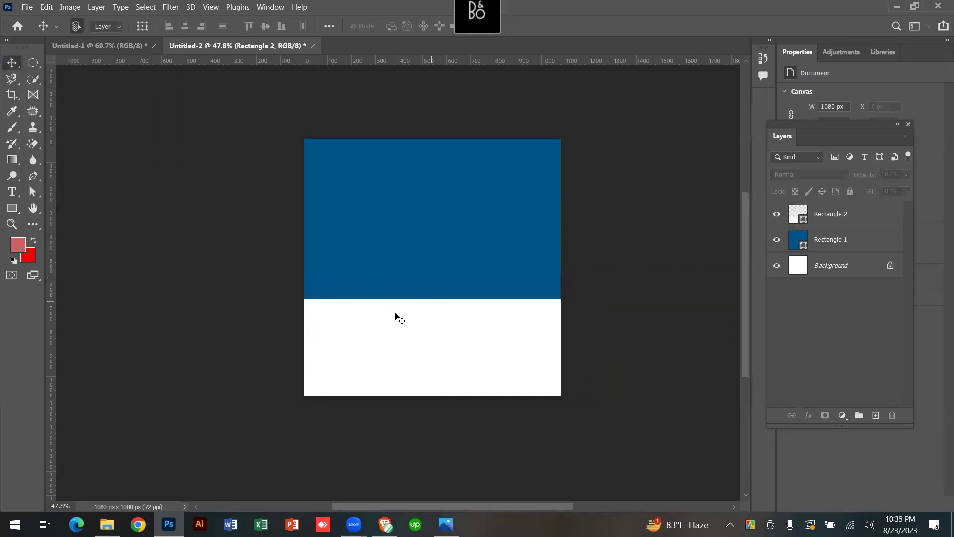
left_click(439, 348)
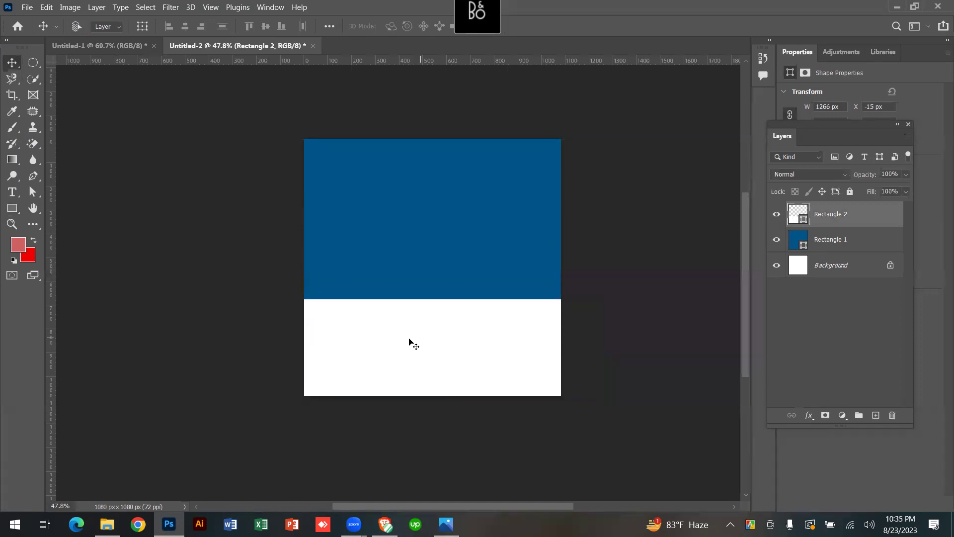
key("ctrl+t")
left_click(454, 304)
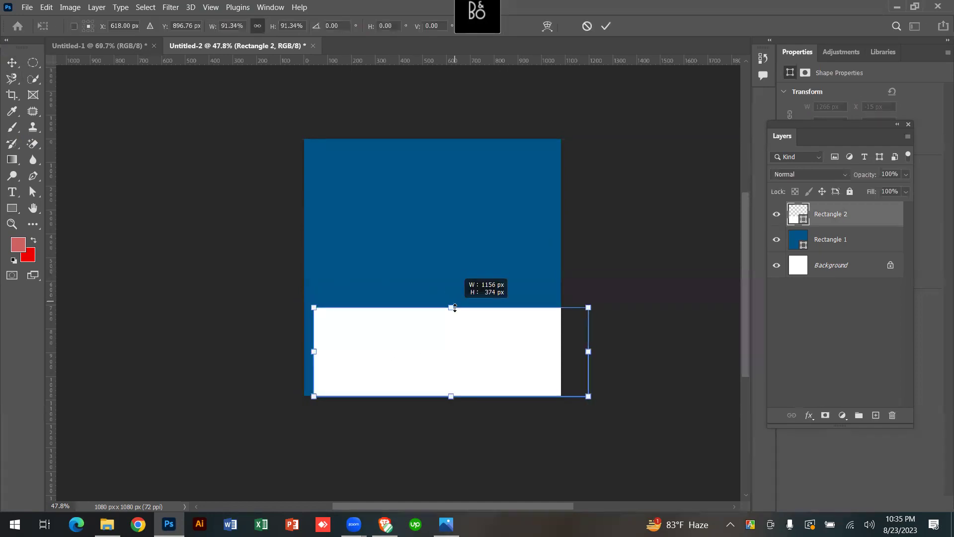
left_click_drag(450, 303, 445, 325)
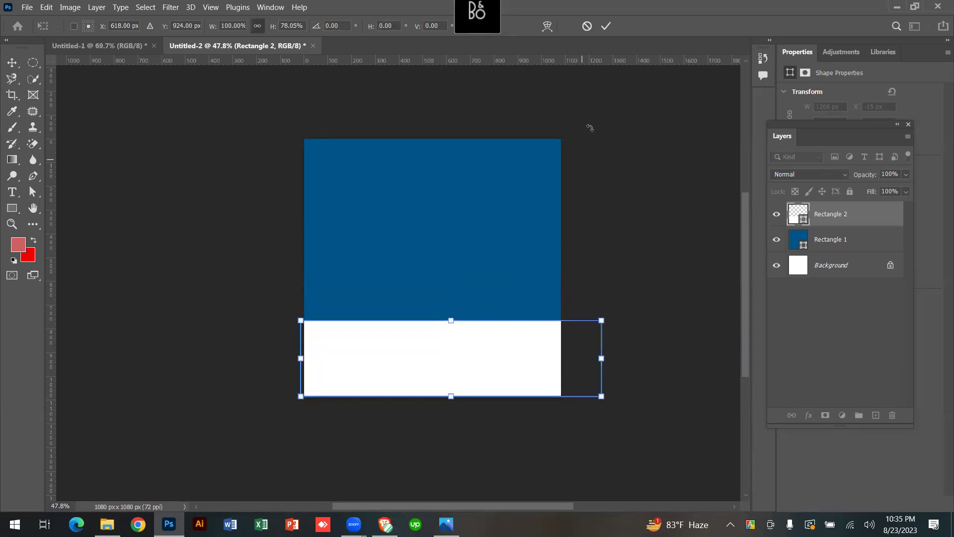
left_click(605, 25)
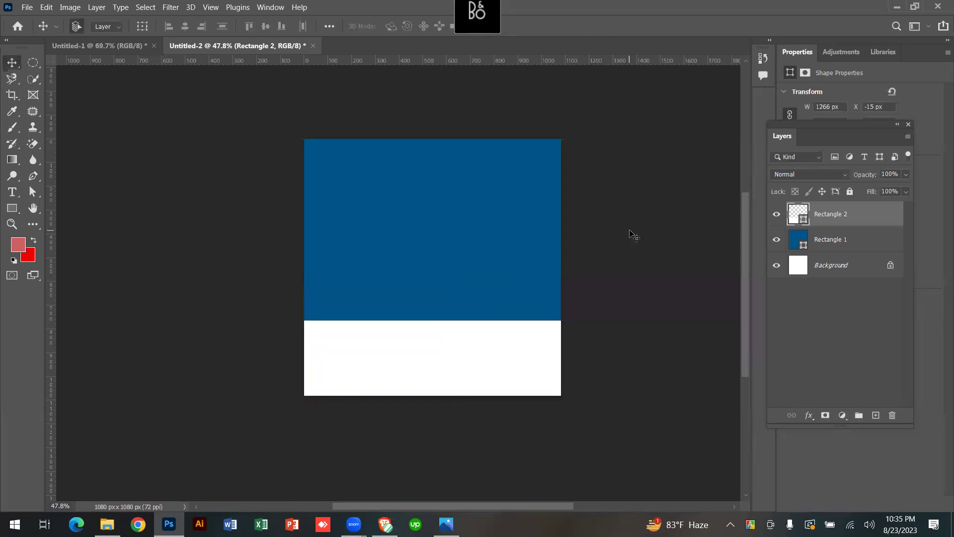
left_click(397, 380)
left_click_drag(441, 340, 461, 342)
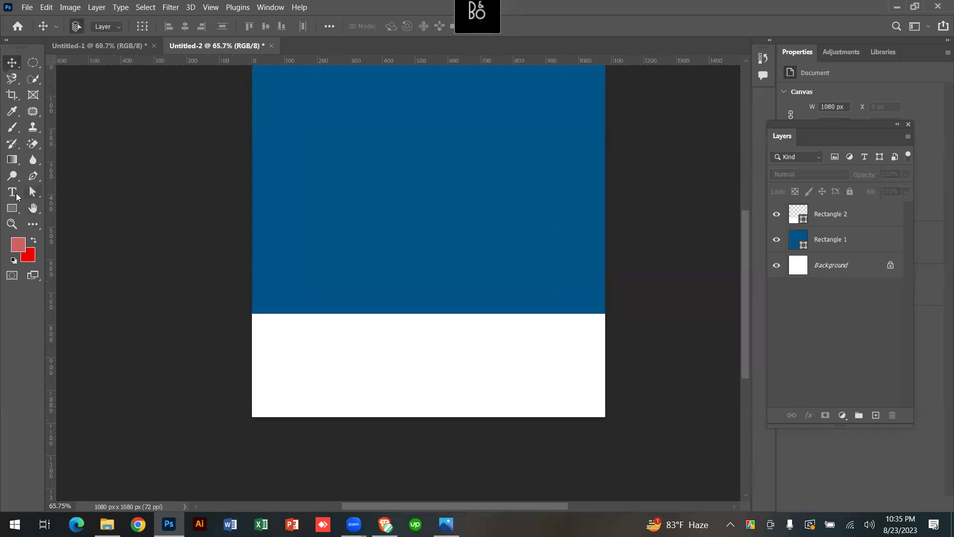
Draw a thin full-width rectangle at the blue-white boundary and nudge it slightly down.
left_click(12, 209)
left_click_drag(252, 301, 605, 313)
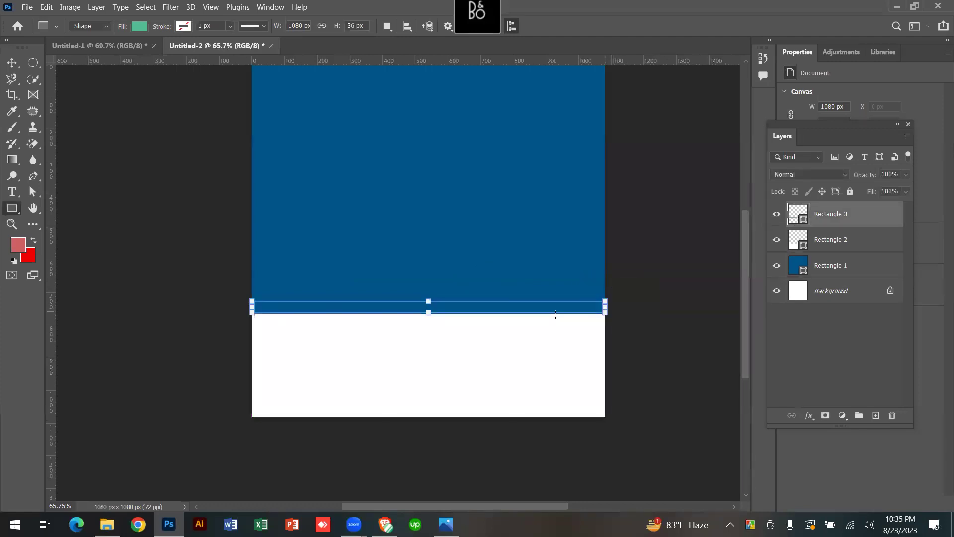
scroll(442, 326, "up", 6)
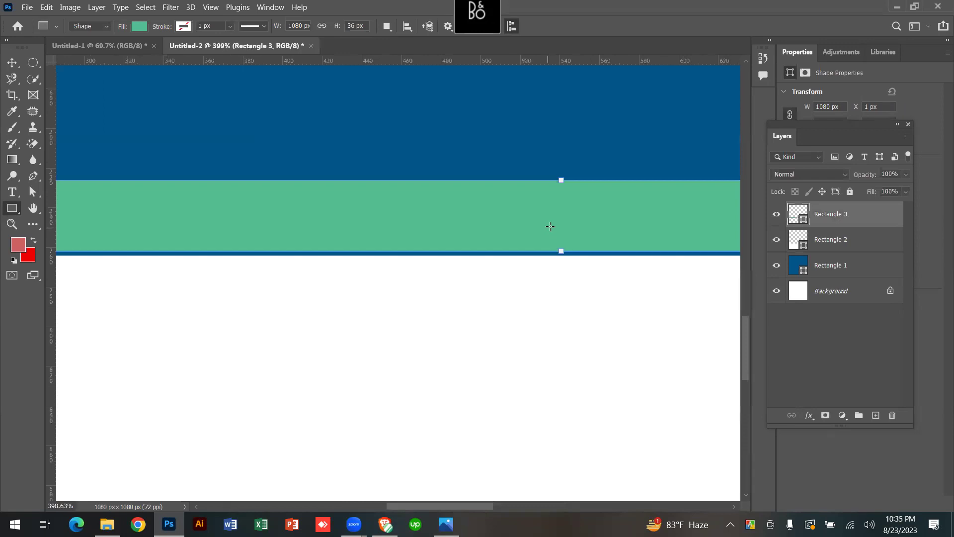
left_click(12, 62)
left_click_drag(582, 213, 580, 241)
scroll(532, 196, "down", 4)
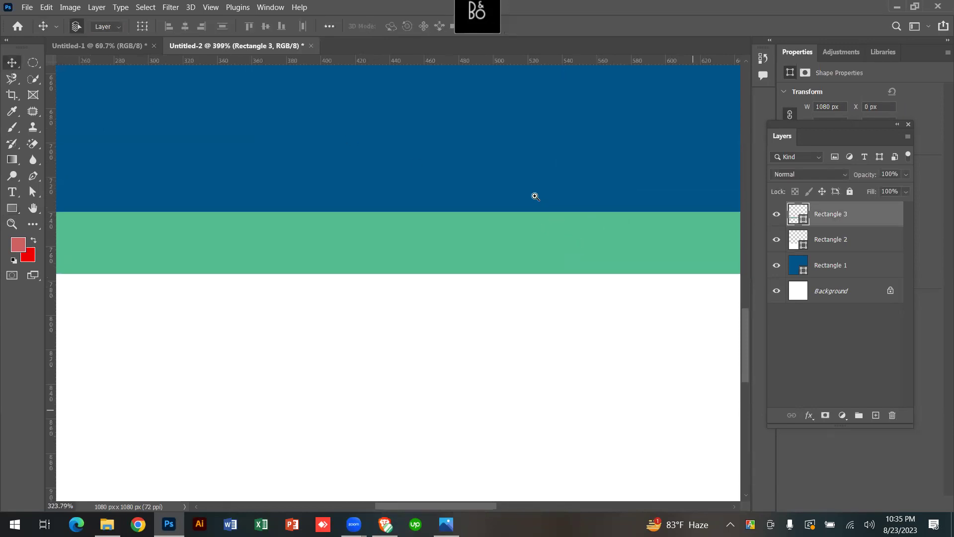
scroll(523, 189, "down", 1)
scroll(566, 222, "up", 1)
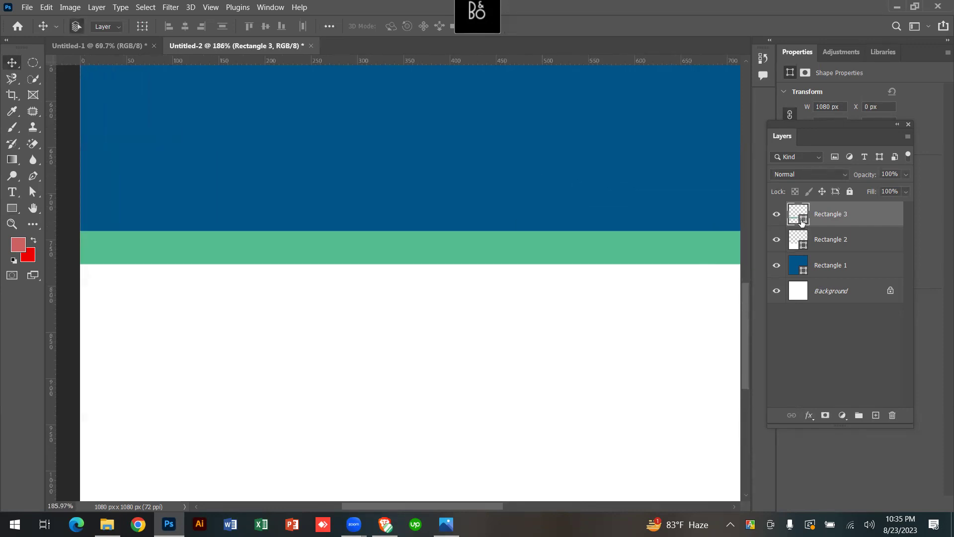
Fill the thin Rectangle 3 band with bright yellow #face01.
double_click(802, 219)
left_click(498, 361)
mouse_move(475, 241)
left_mouse_down()
mouse_move(486, 226)
mouse_move(678, 230)
left_mouse_up()
left_click(608, 220)
Move the yellow band down 6 px, stack it below Rectangle 2, and shift the white band to leave a thin stripe.
key("v")
left_click_drag(588, 250, 589, 285)
left_click_drag(851, 211, 842, 252)
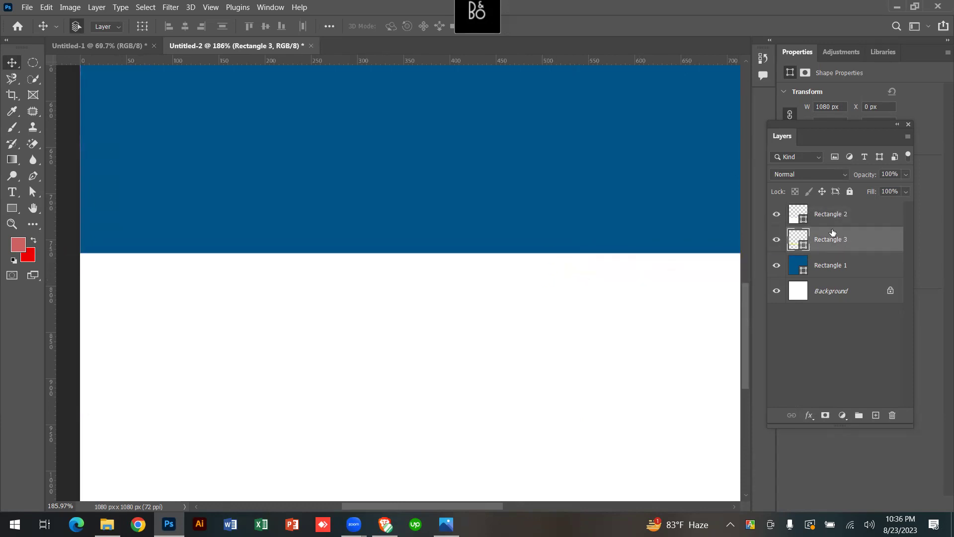
mouse_move(537, 294)
left_mouse_down()
mouse_move(537, 335)
mouse_move(540, 305)
left_mouse_up()
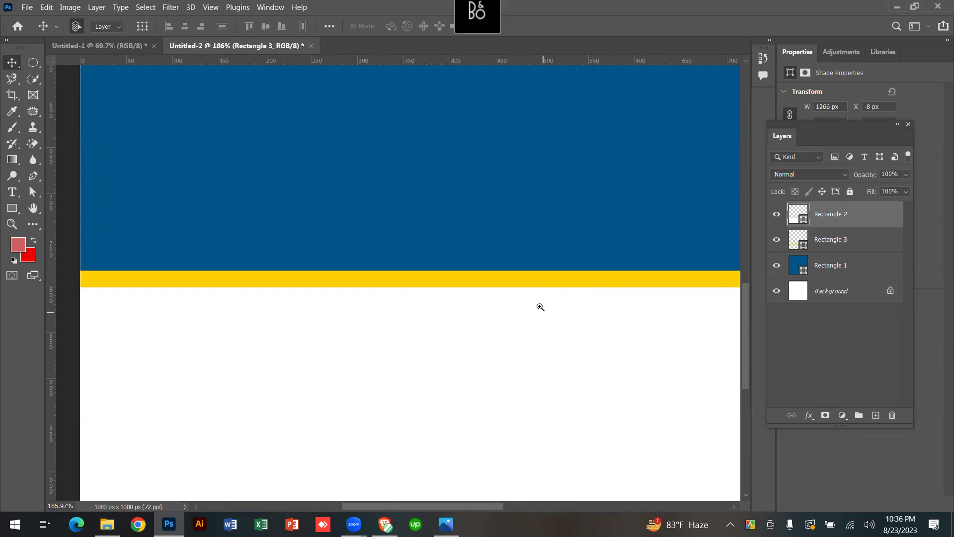
Zoom in and pan around to inspect the yellow stripe between blue and white.
scroll(532, 280, "down", 2)
scroll(559, 271, "down", 4)
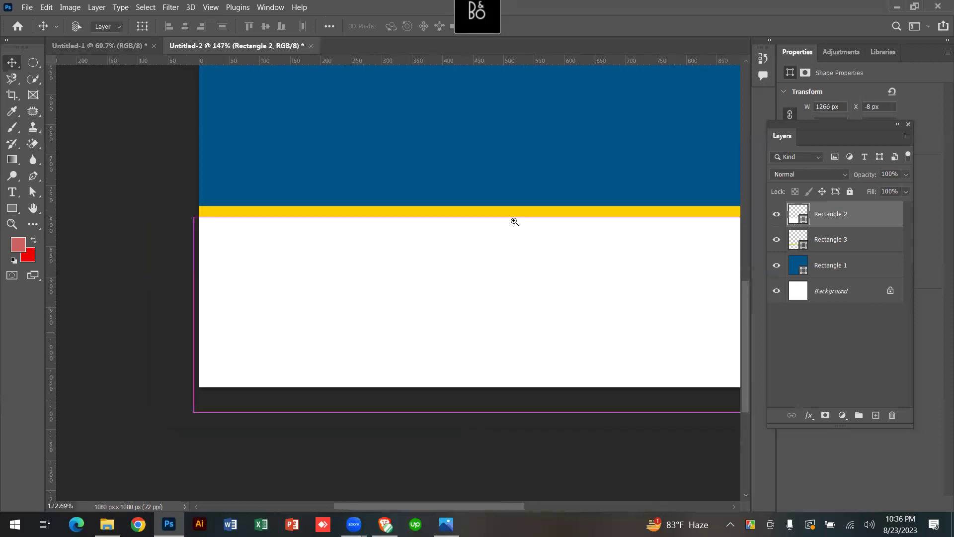
left_click_drag(535, 206, 528, 247)
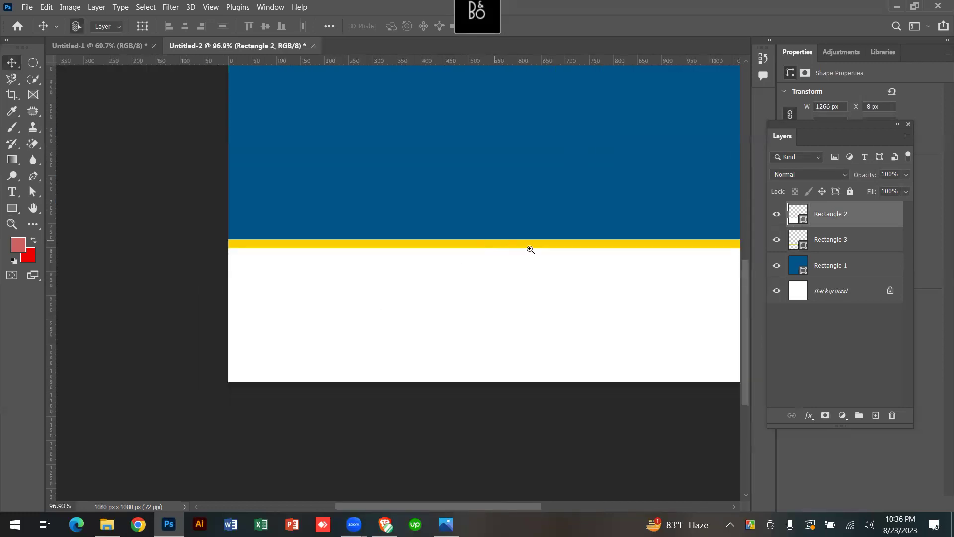
scroll(578, 256, "up", 10)
left_click(526, 256, "ctrl")
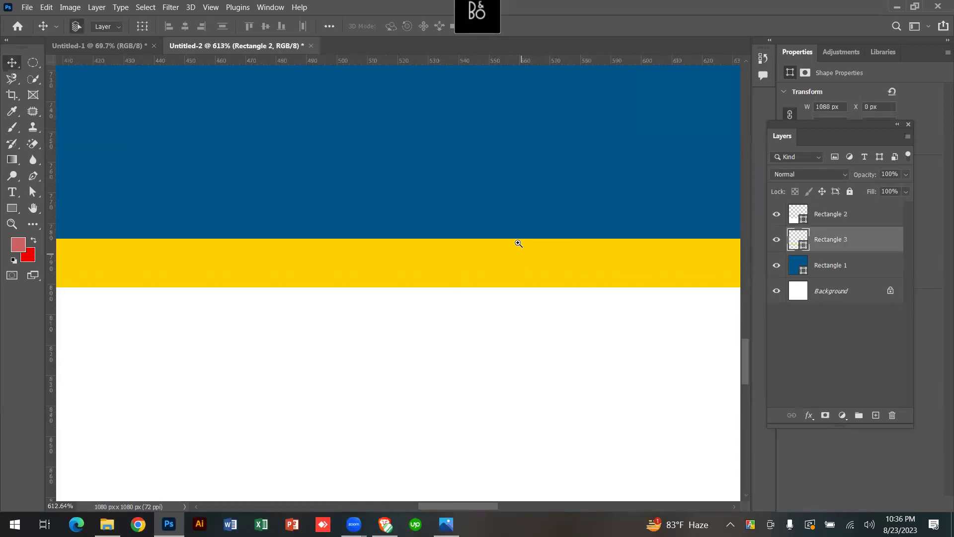
scroll(517, 241, "down", 5)
scroll(455, 189, "down", 8)
scroll(609, 249, "up", 5)
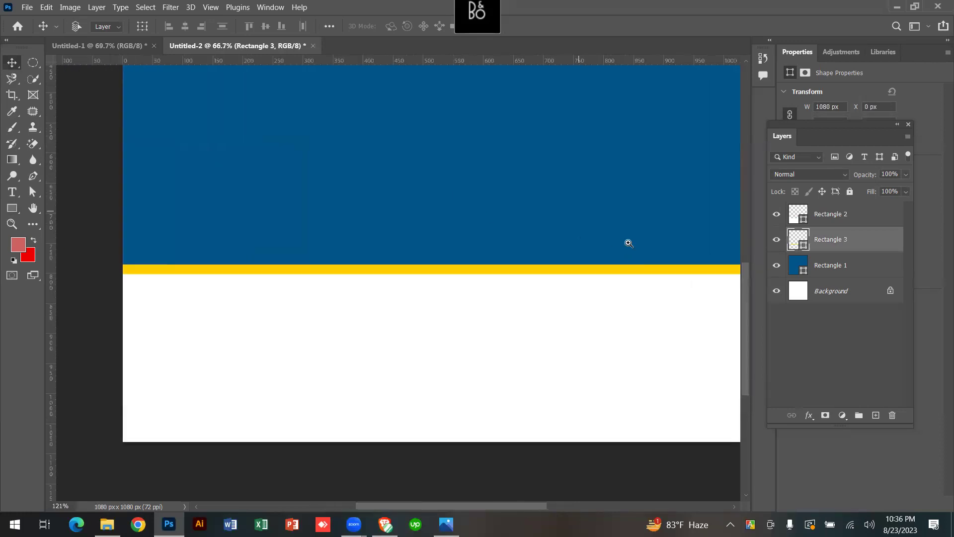
scroll(521, 204, "down", 3)
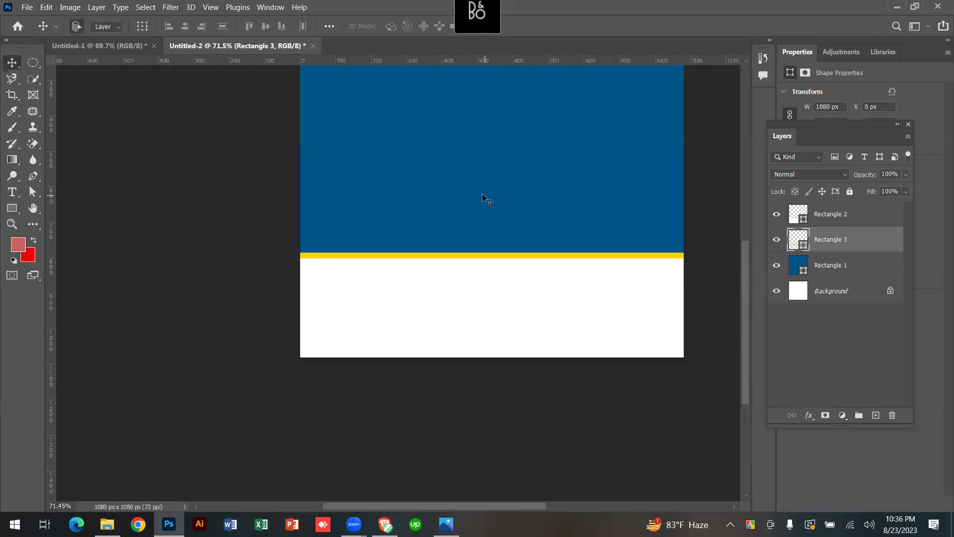
key("space")
left_click_drag(507, 210, 480, 302)
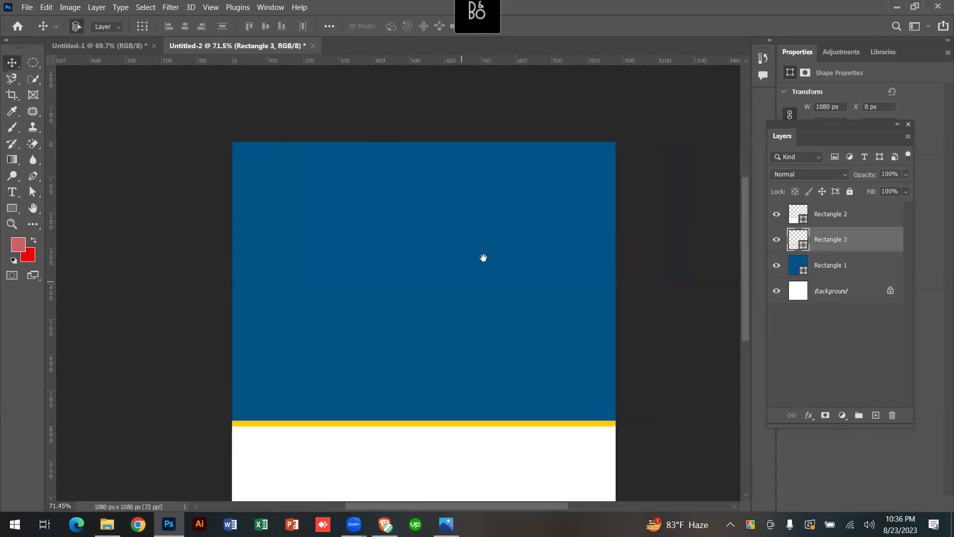
left_click_drag(484, 258, 490, 229)
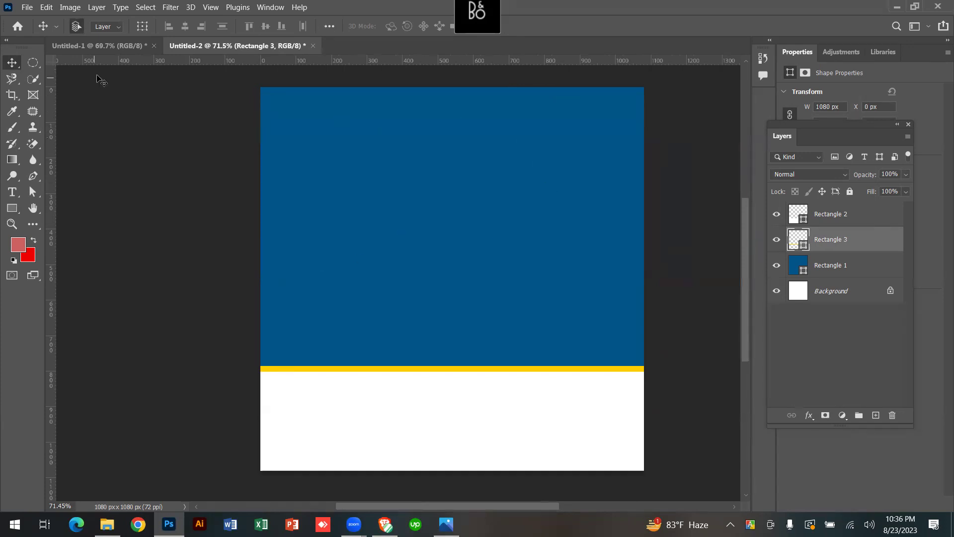
left_click(115, 48)
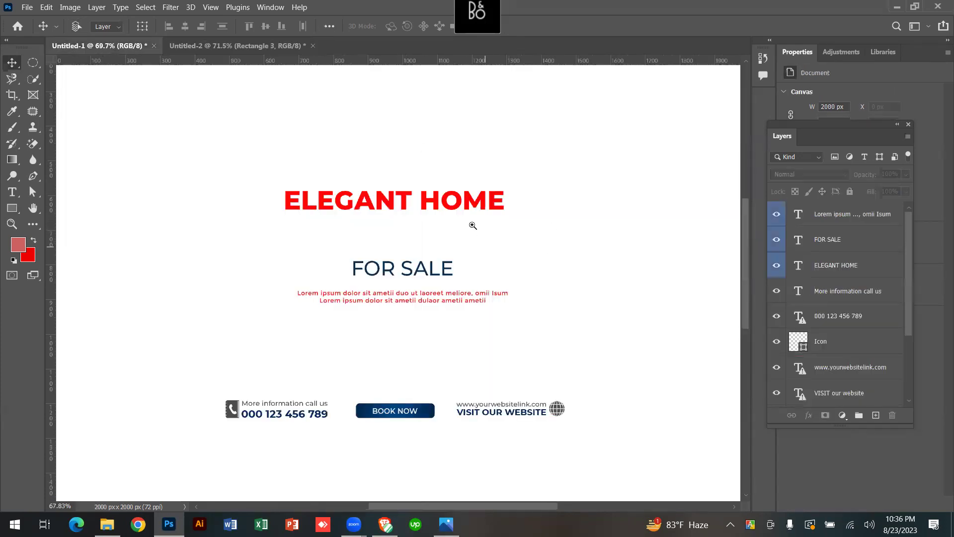
scroll(492, 248, "down", 2)
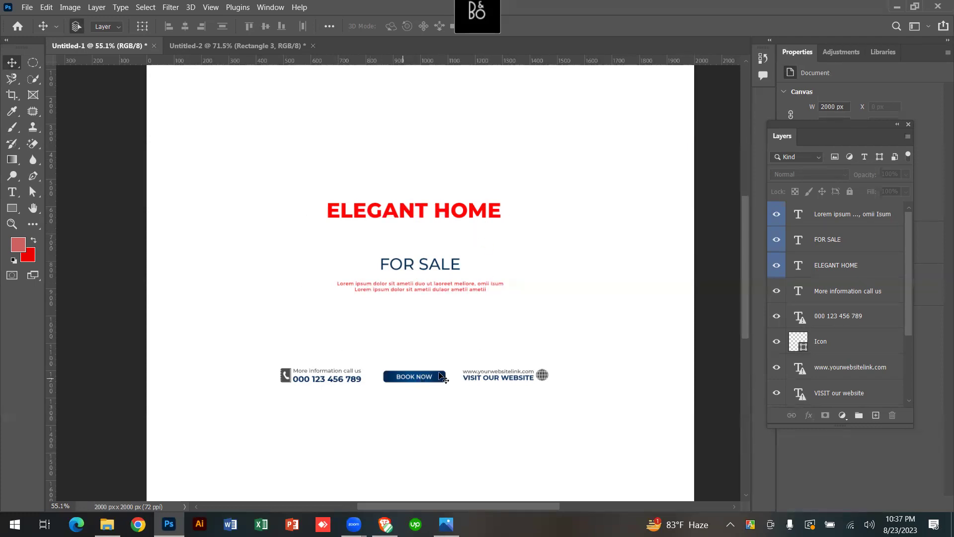
left_click(473, 211)
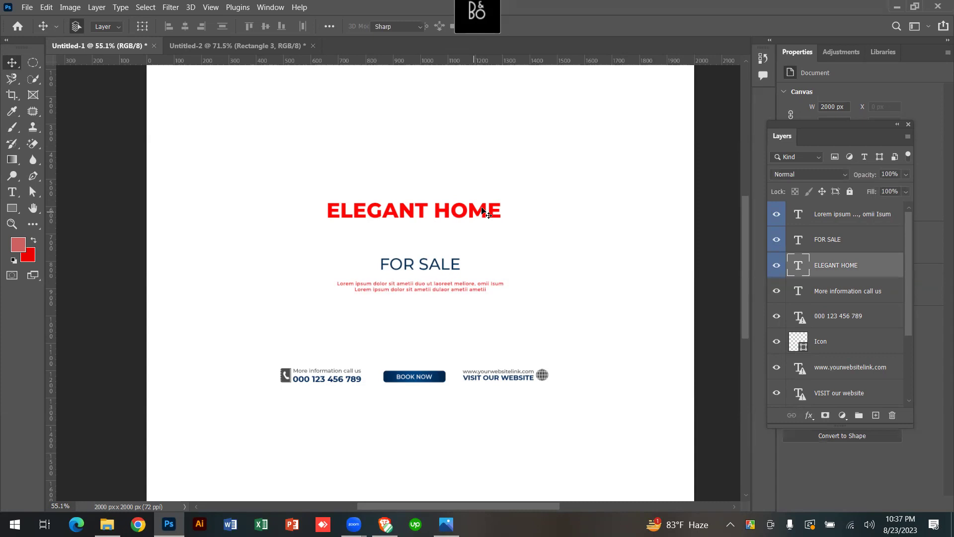
double_click(485, 211)
left_click_drag(488, 212, 227, 210)
key("ctrl+c")
left_click(543, 24)
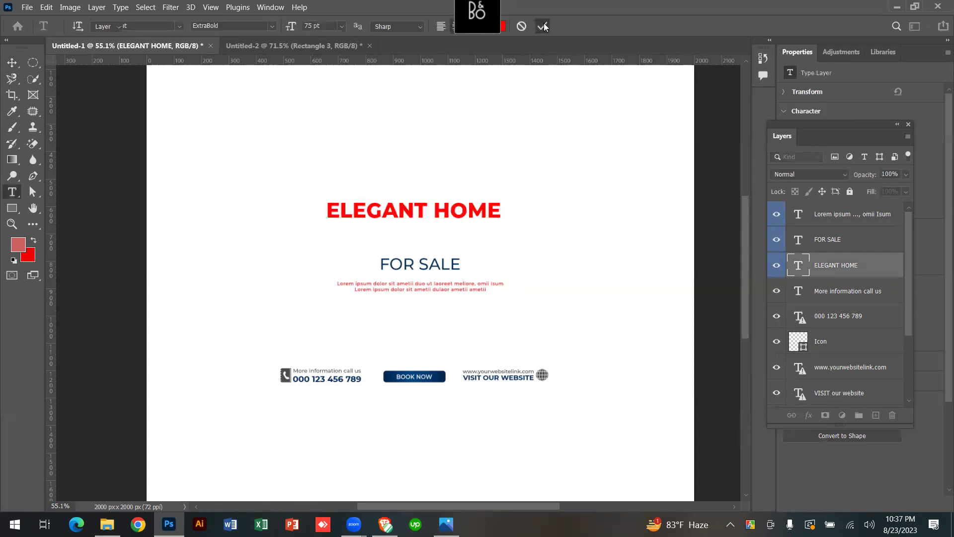
left_click(294, 46)
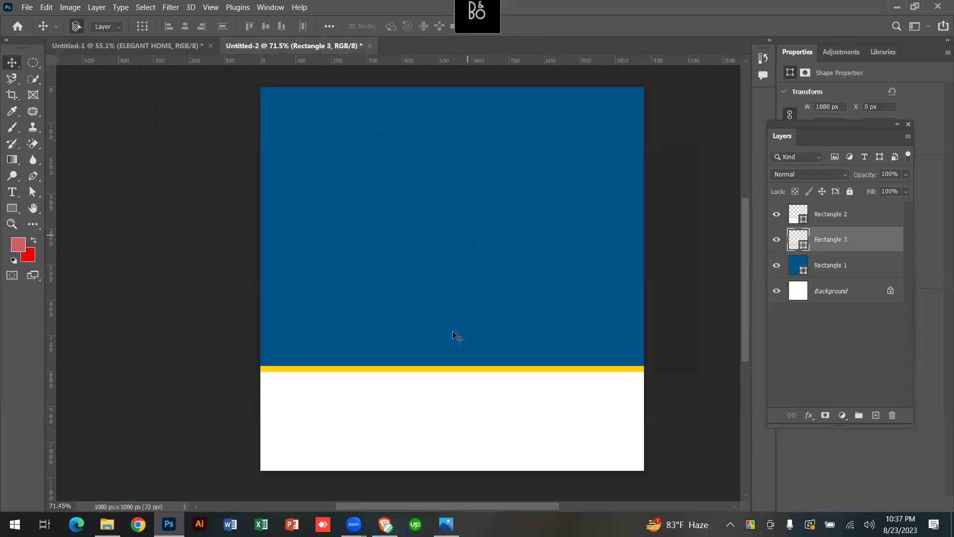
Paste 'ELEGANT HOME' into a new text layer on the blue area and drag it to the top of the layers.
scroll(816, 252, "up", 2)
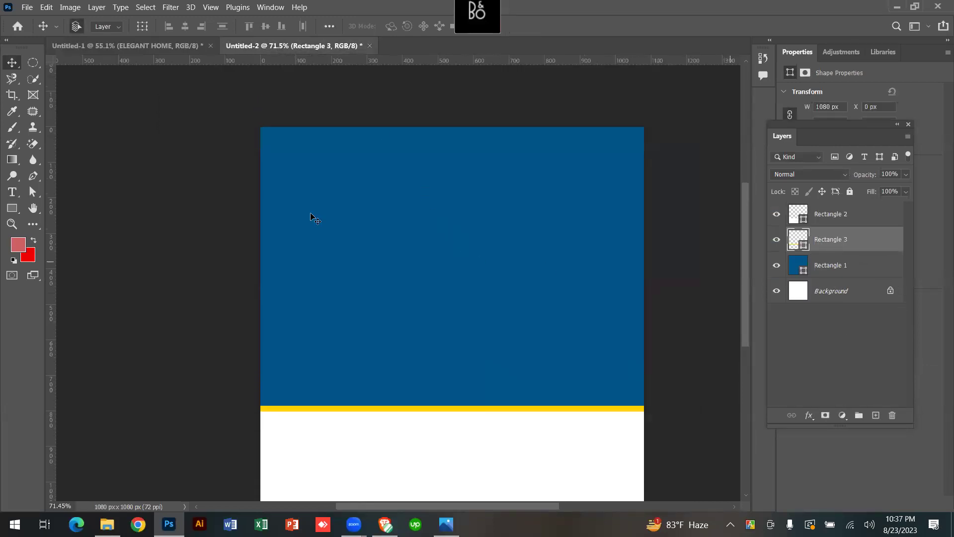
left_click(12, 191)
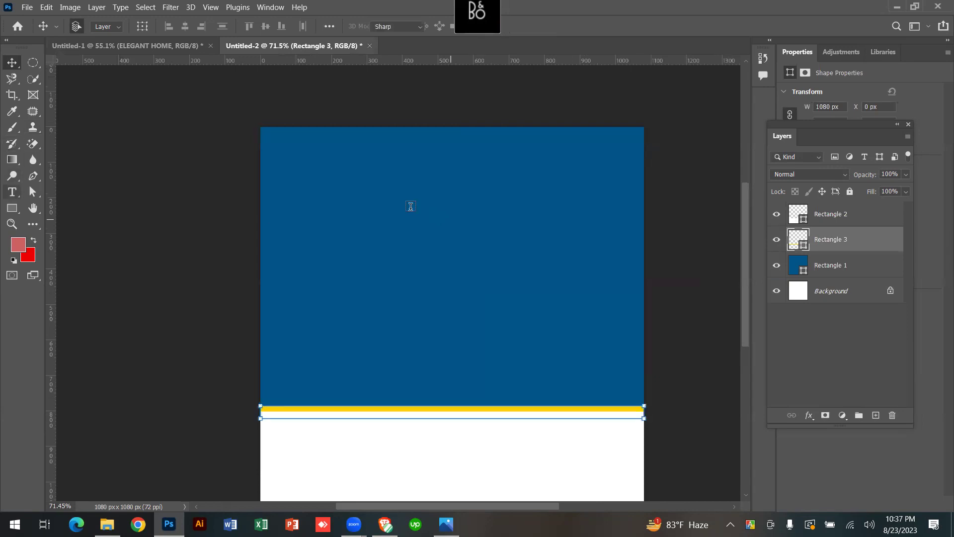
left_click(393, 203)
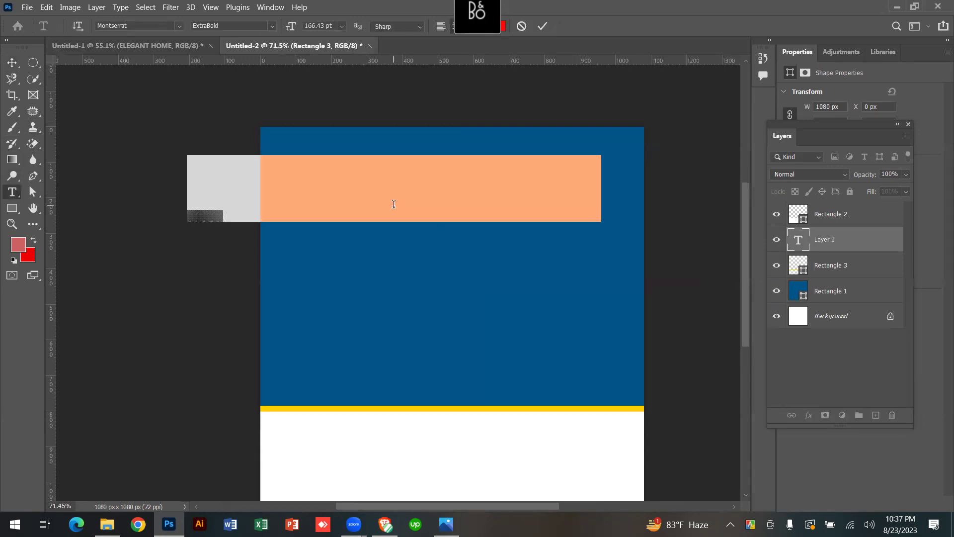
left_click(331, 206)
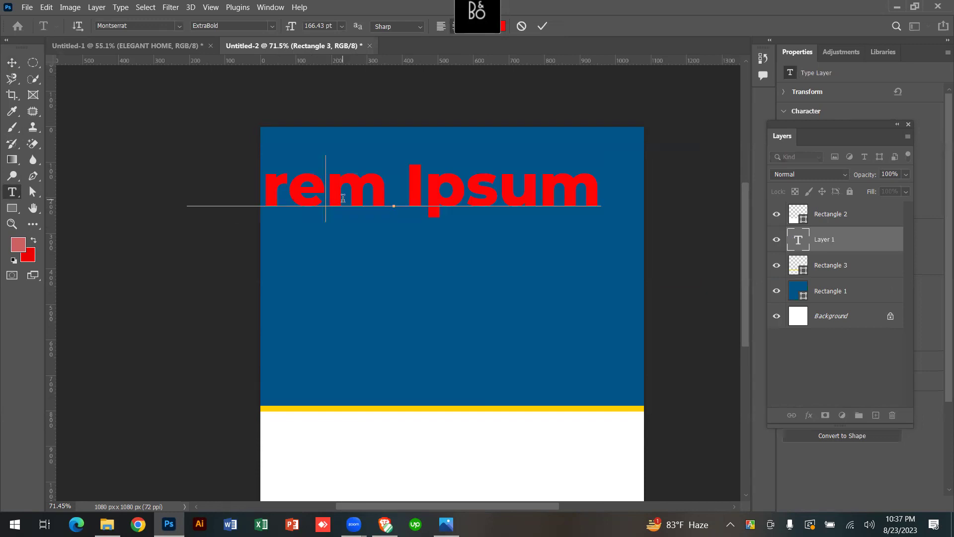
key("ctrl+a")
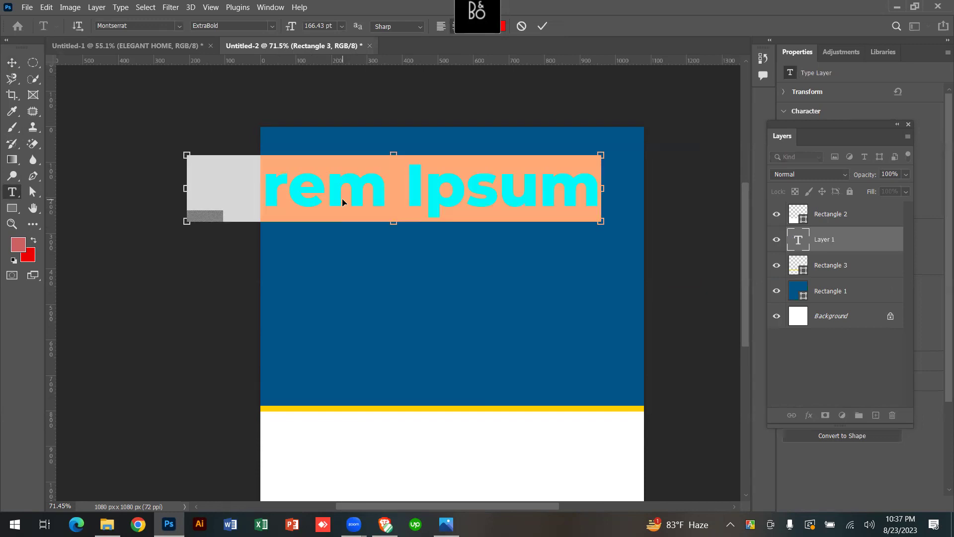
key("ctrl+v")
key("ctrl+Return")
key("v")
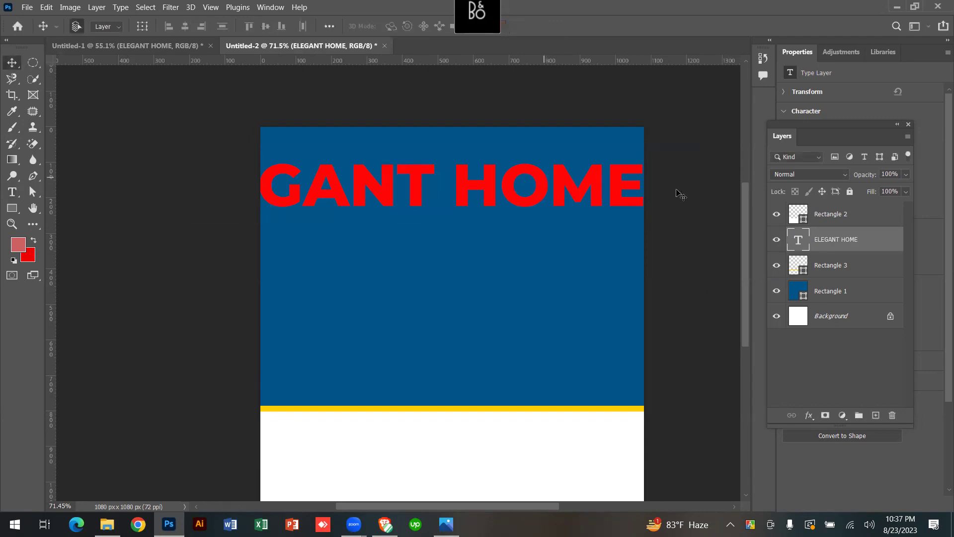
left_click_drag(857, 241, 865, 209)
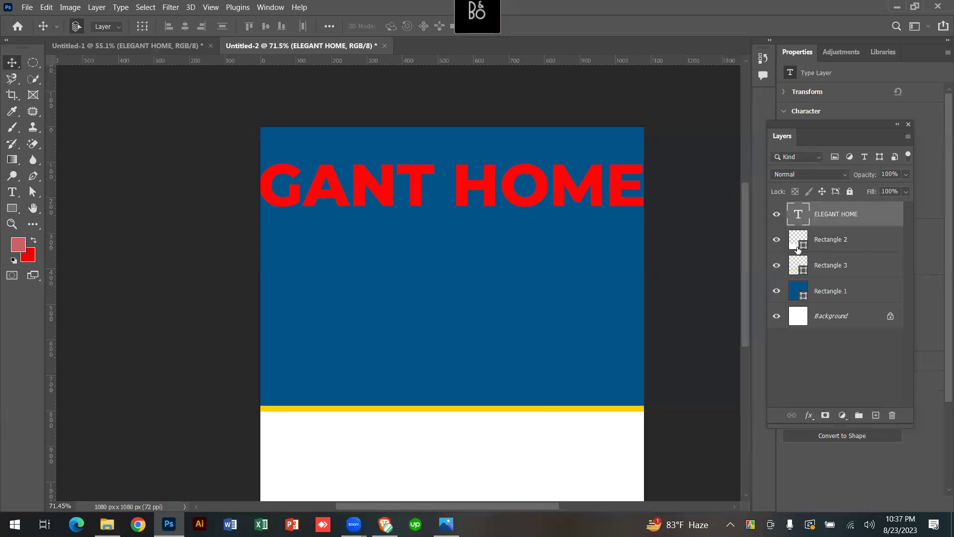
Shift the ELEGANT HOME headline to the right on the canvas.
scroll(514, 320, "down", 2)
left_click(517, 400)
left_click_drag(517, 428, 520, 420)
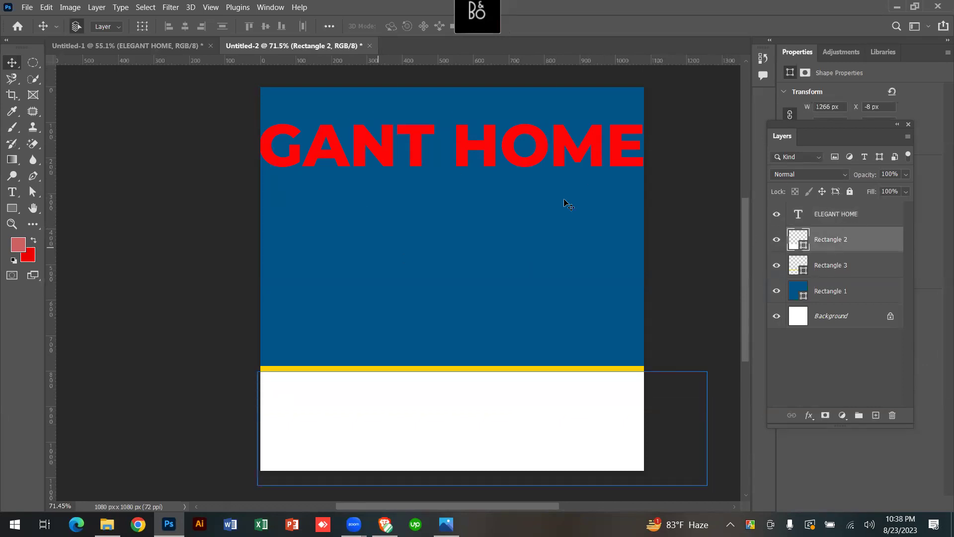
left_click(684, 249)
left_click_drag(446, 141, 478, 168)
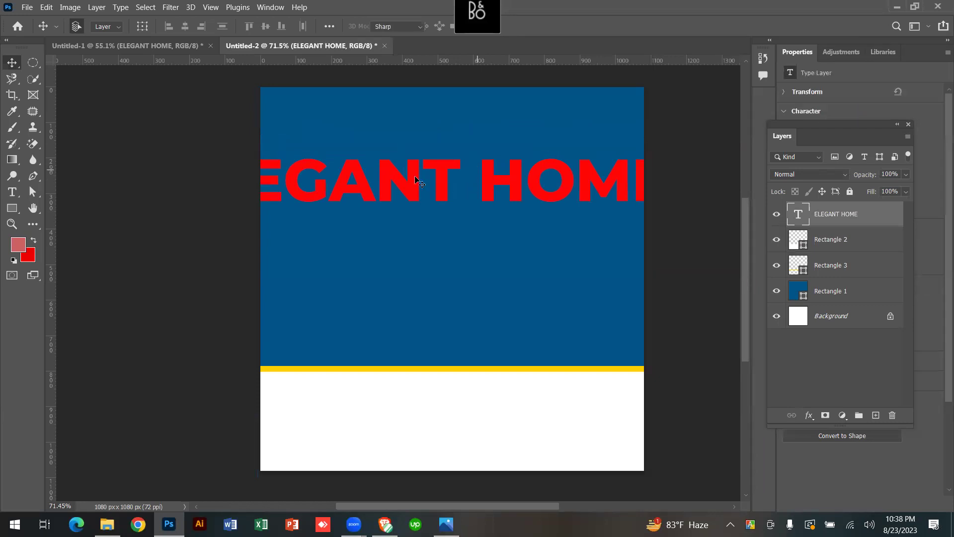
Recolour all the ELEGANT HOME text to white (#ffffff).
double_click(396, 176)
double_click(396, 176)
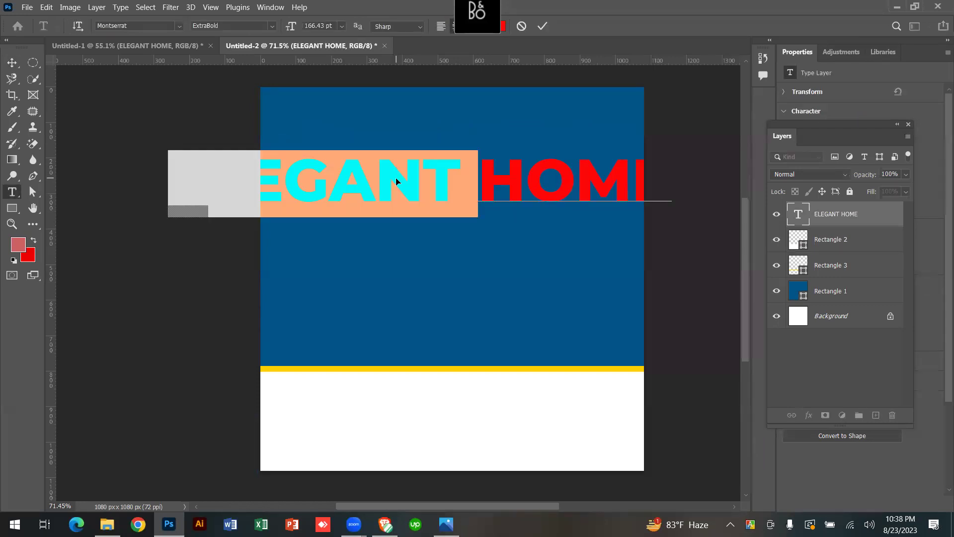
key("ctrl+a")
left_click(504, 25)
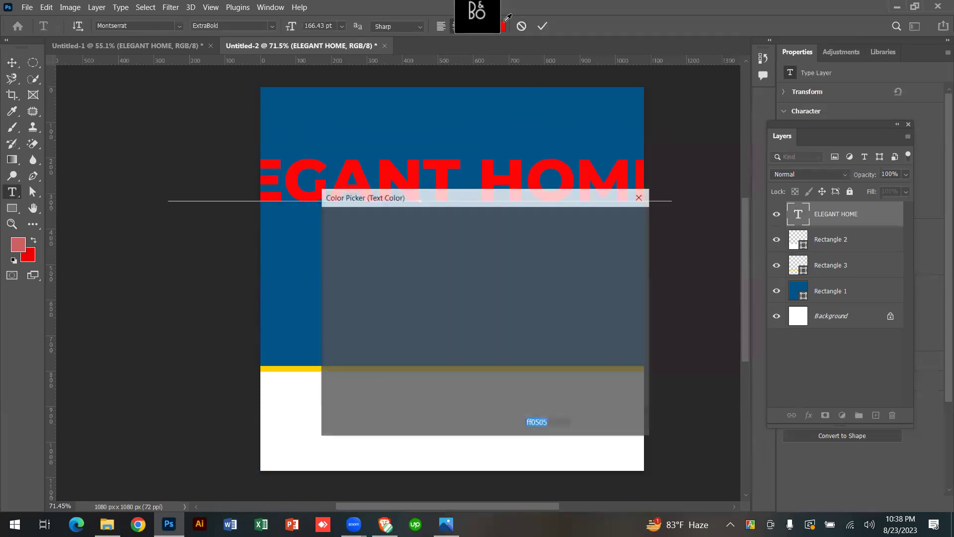
left_click_drag(373, 235, 321, 218)
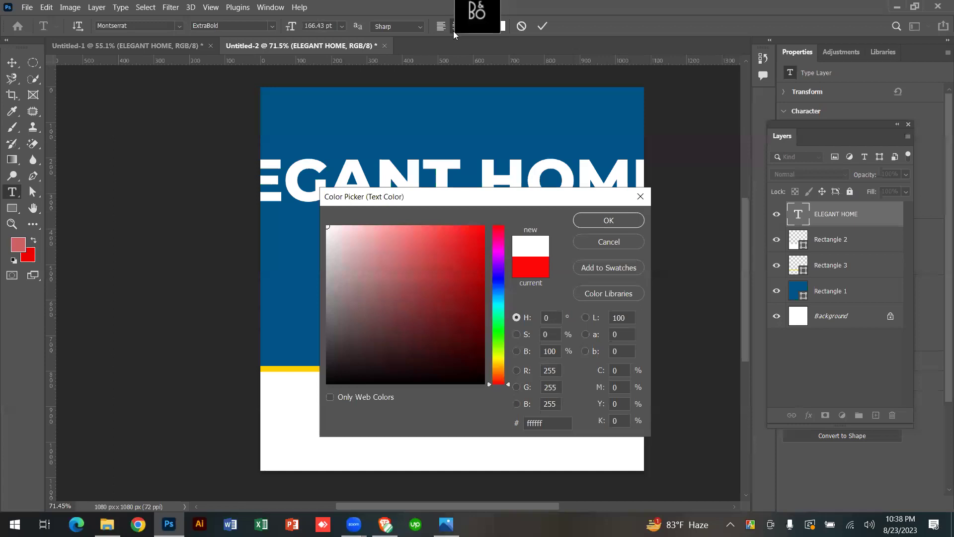
key("Tab")
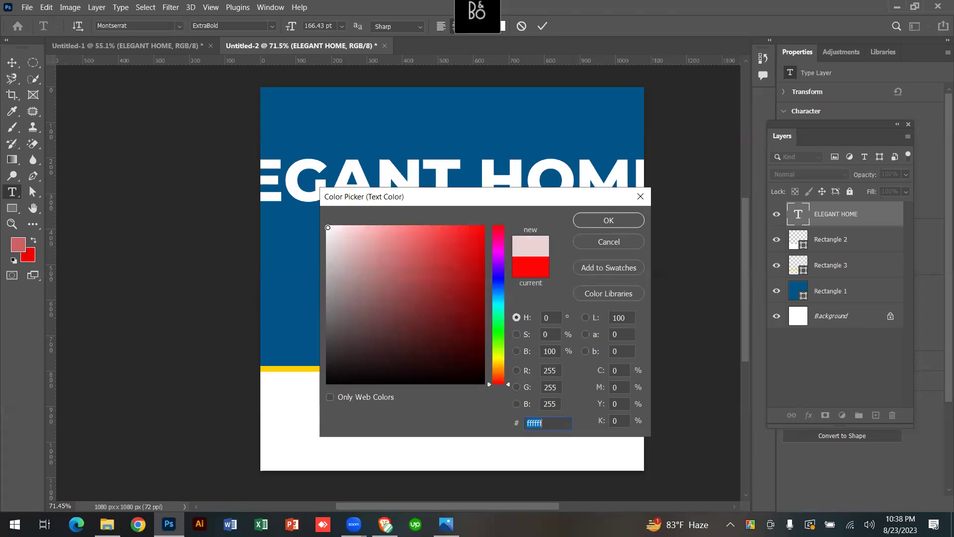
left_click(589, 219)
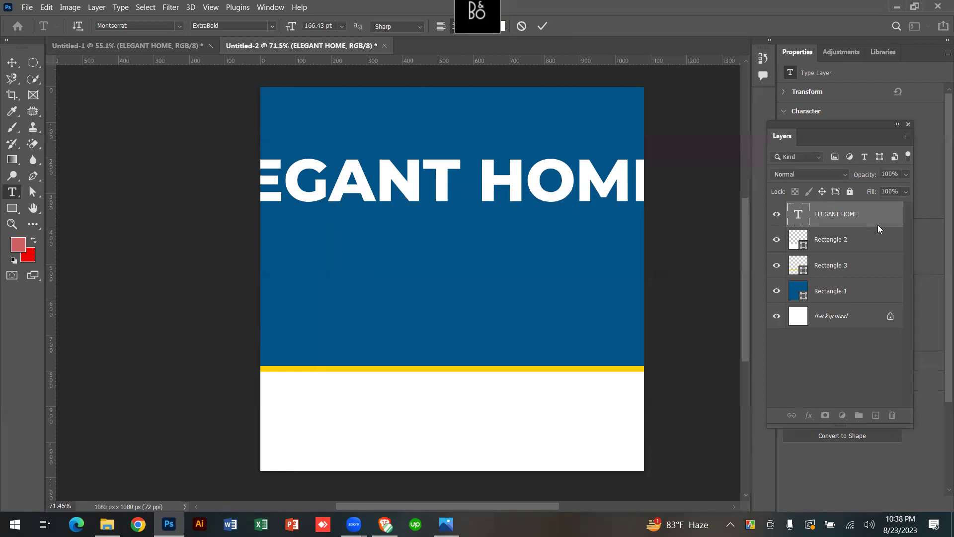
Set the headline font size to 90 pt, then reduce it to 85 pt and commit.
left_click(319, 26)
type("90")
key("Return")
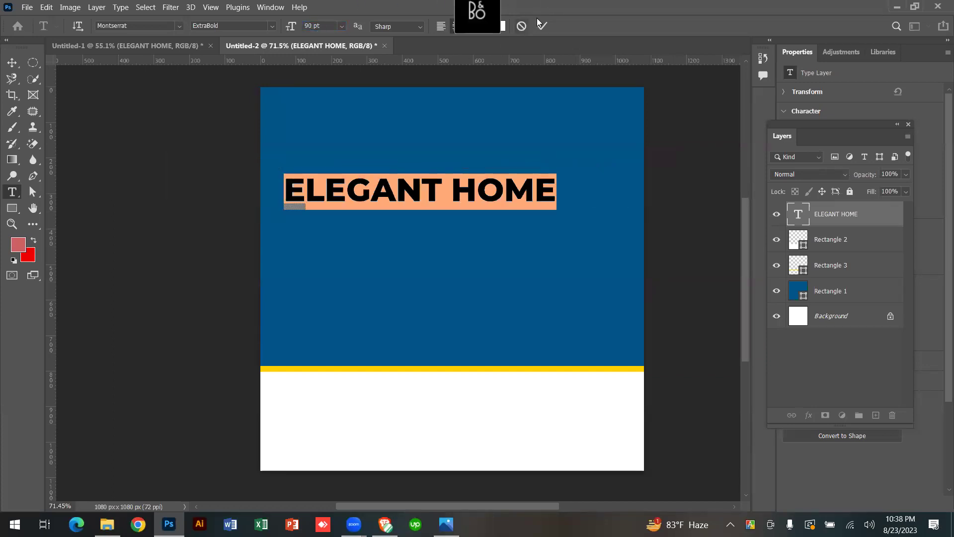
left_click(329, 26)
type("85")
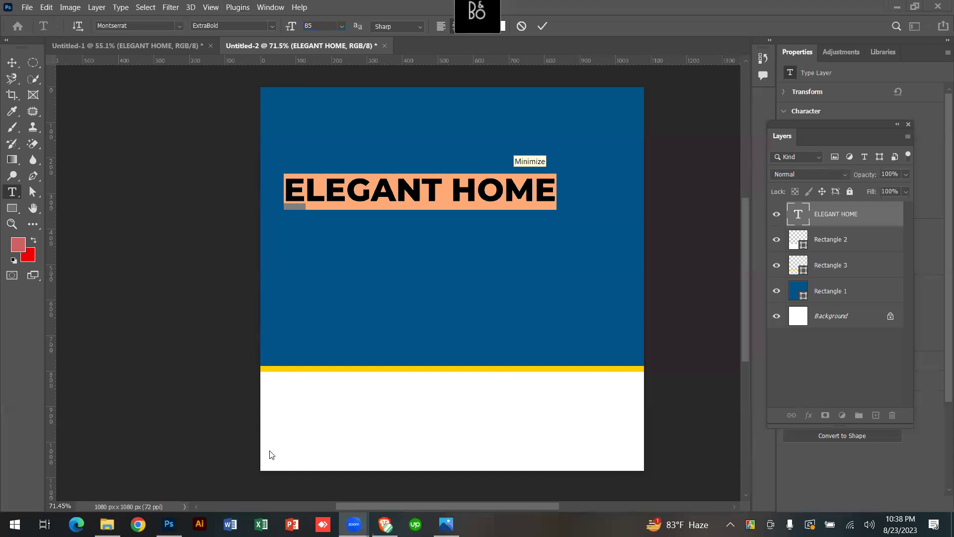
left_click(543, 27)
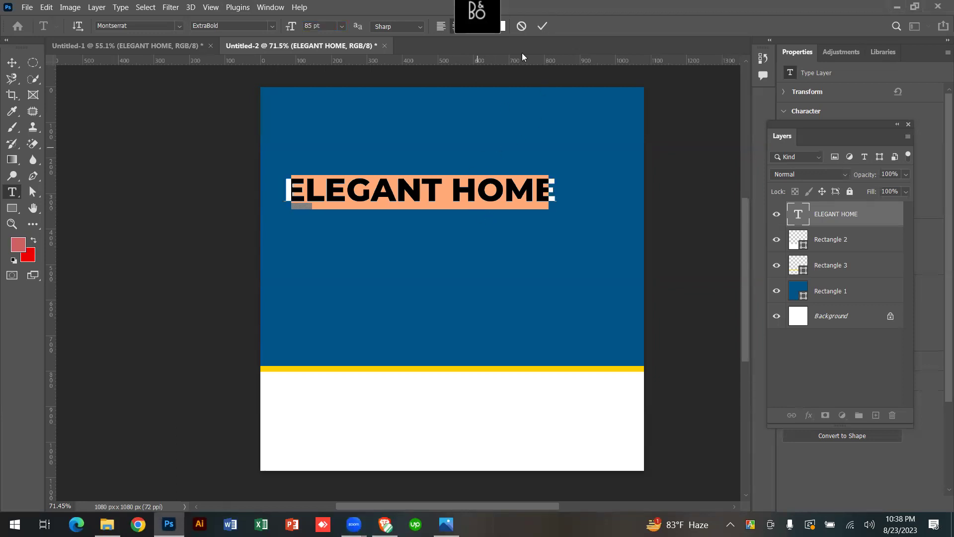
left_click(543, 26)
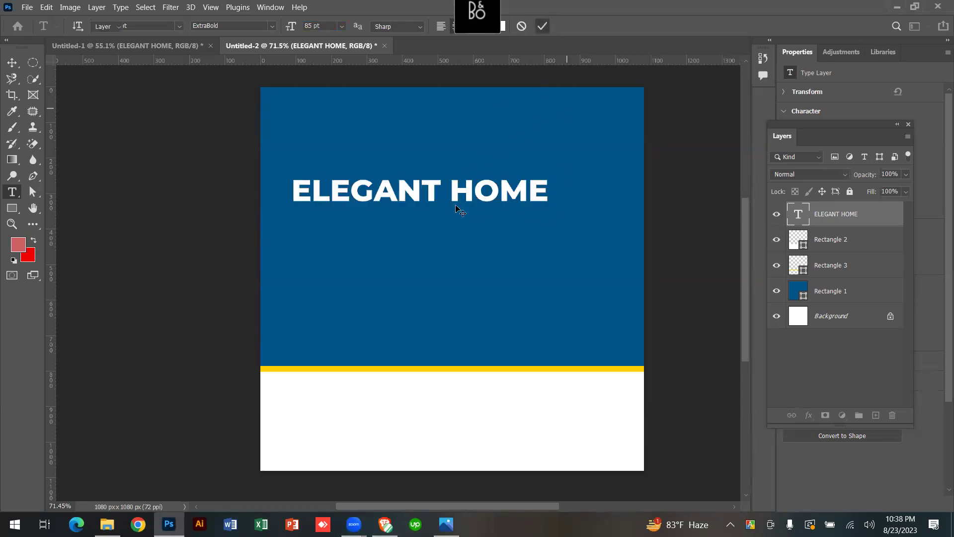
Move the headline up toward the top and centre it horizontally.
key("v")
left_click_drag(458, 192, 496, 140)
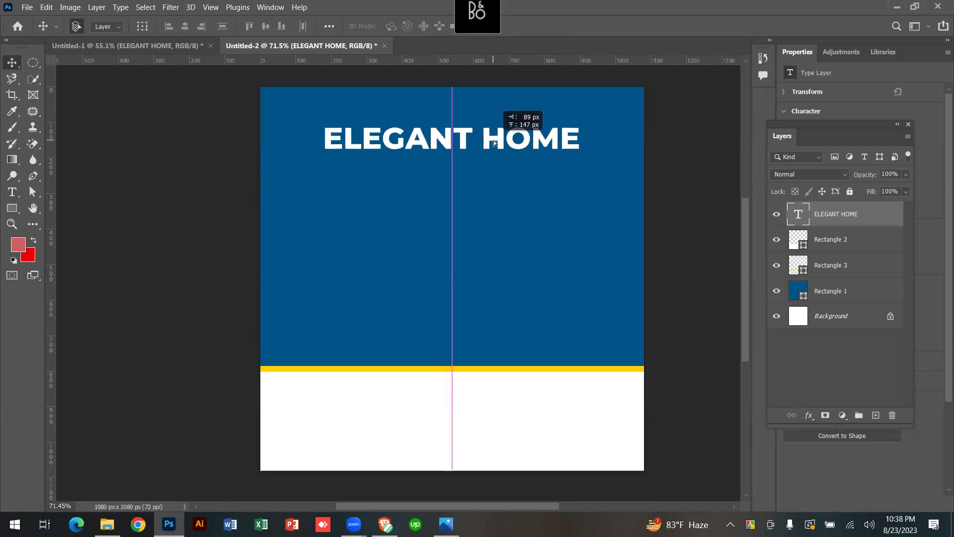
left_click_drag(494, 140, 494, 143)
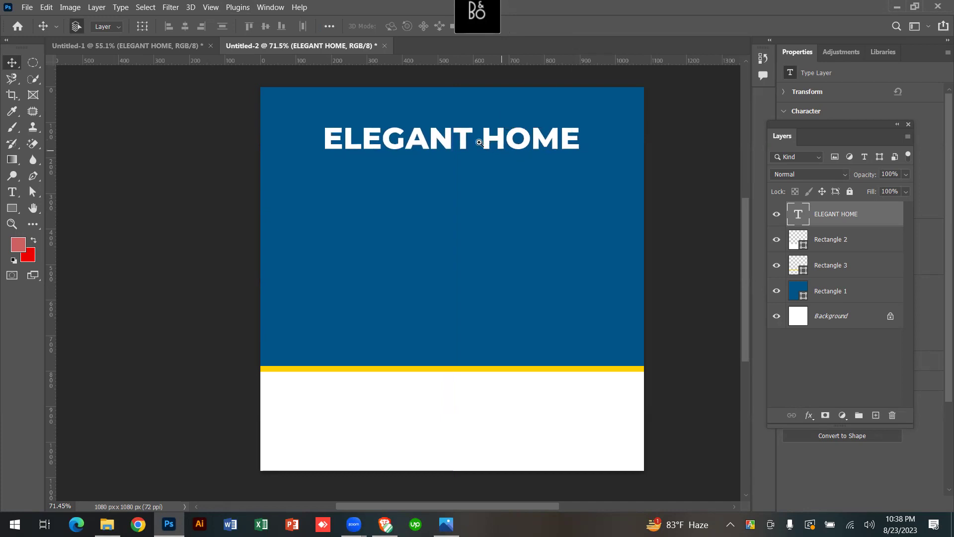
Alt-drag a copy of the headline just below the original, then minimize Photoshop.
scroll(537, 166, "down", 3)
scroll(561, 217, "up", 3)
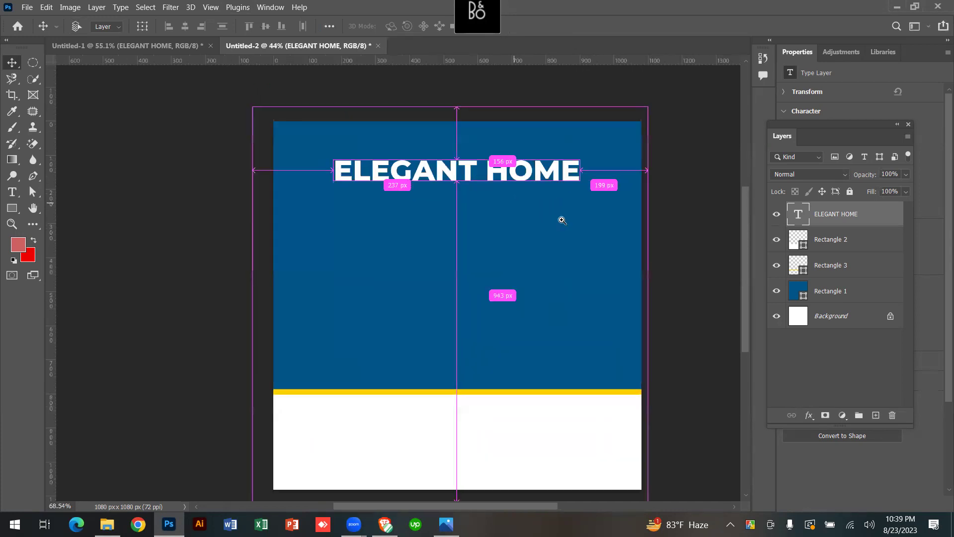
left_click_drag(517, 182, 519, 204)
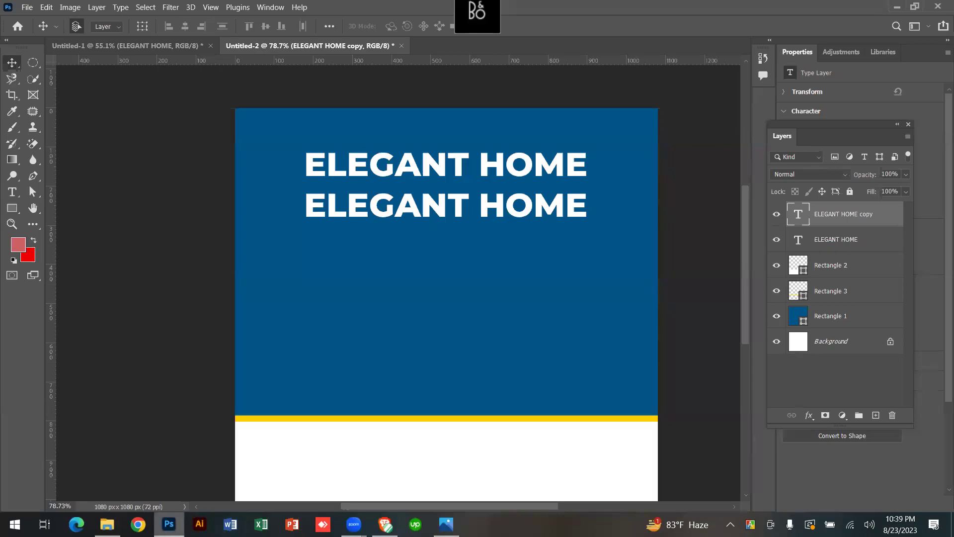
left_click(169, 525)
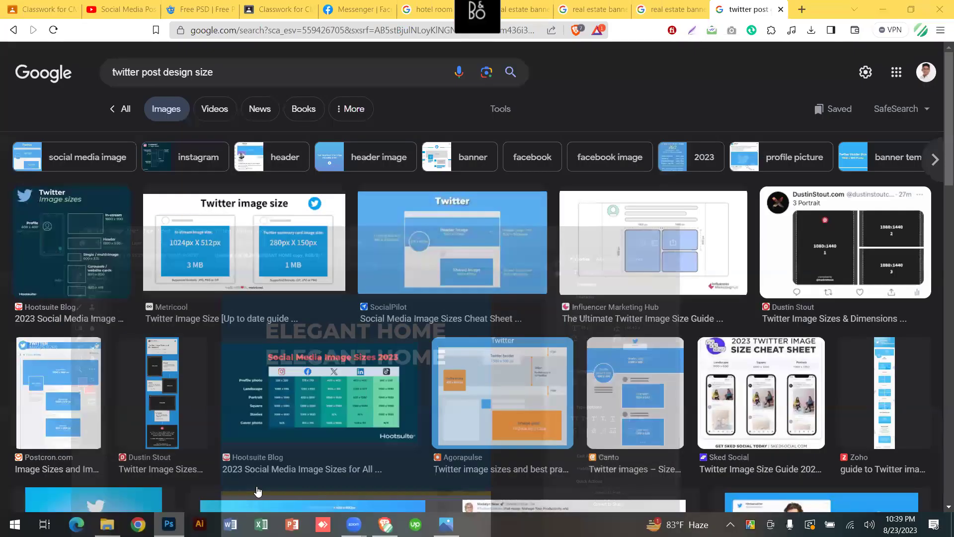
Copy the FOR SALE text from the Untitled-1 reference design.
key("alt+Tab")
left_click(144, 44)
left_click_drag(407, 270, 406, 255)
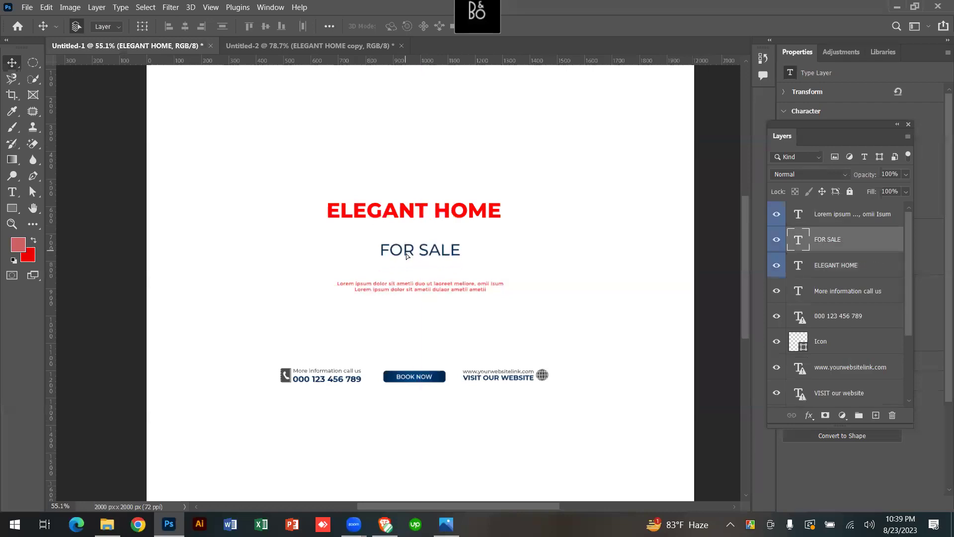
double_click(403, 254)
key("ctrl+c")
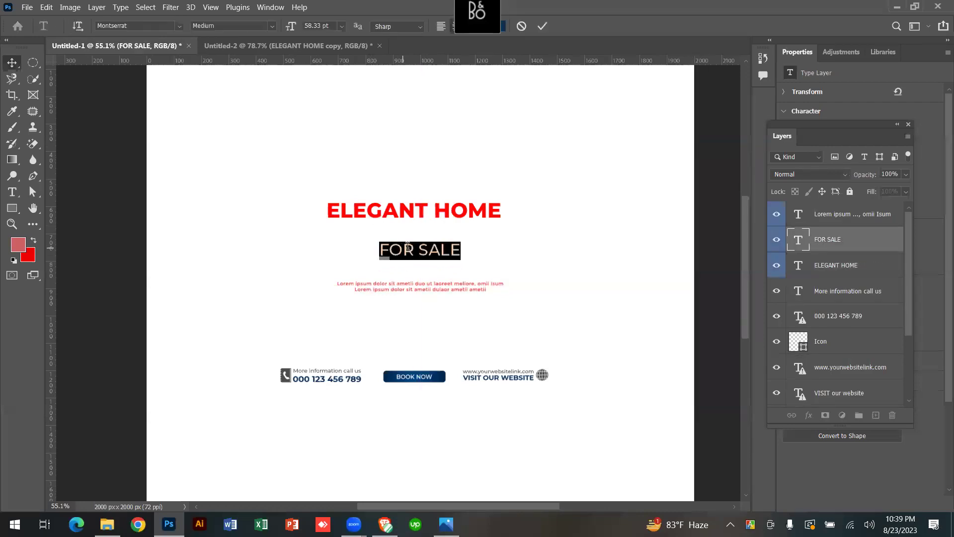
key("ctrl")
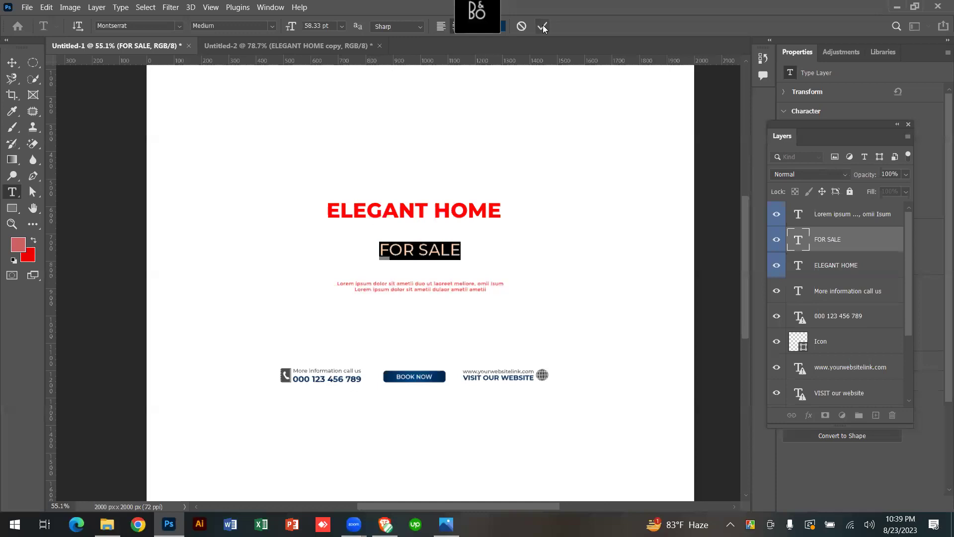
left_click(543, 25)
Replace the duplicate headline with FOR SALE at 70 pt and position it under ELEGANT HOME.
left_click(295, 44)
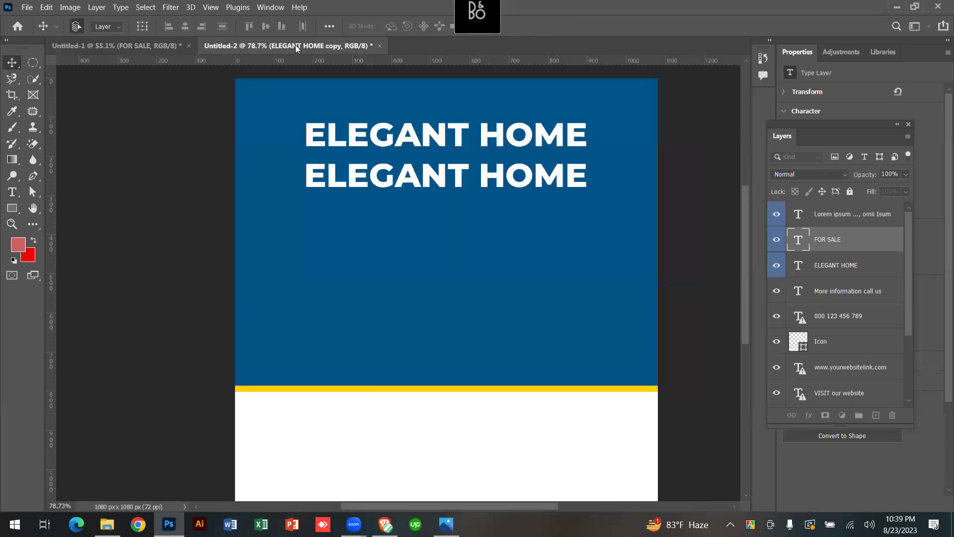
double_click(450, 169)
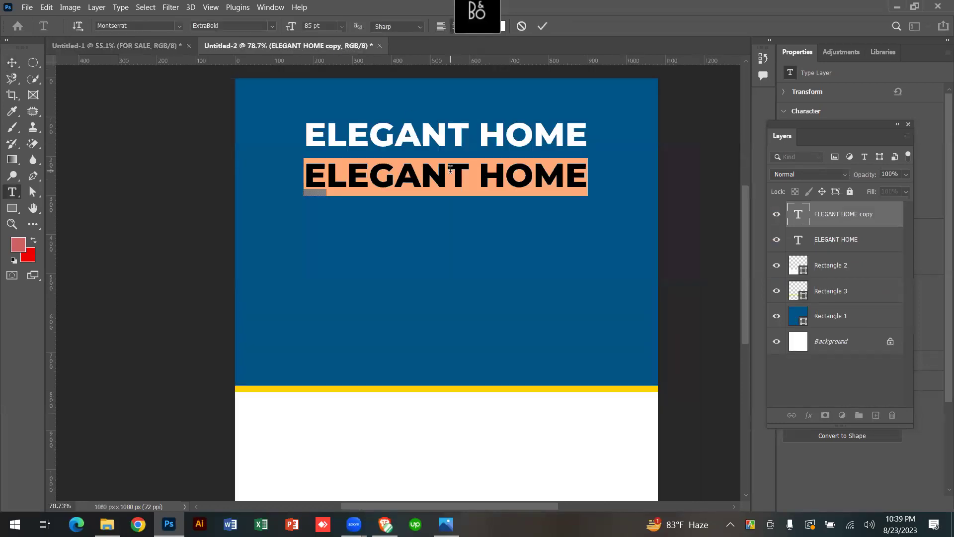
key("ctrl+v")
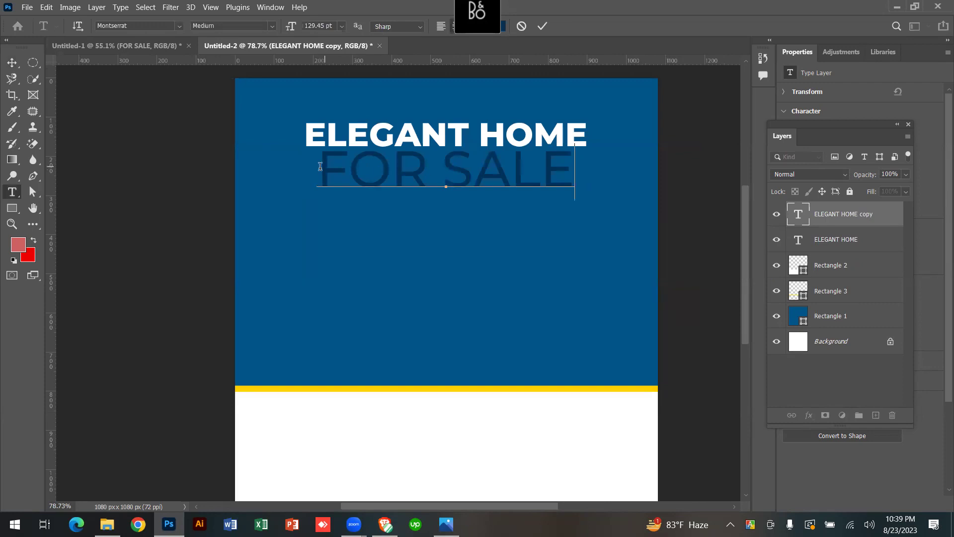
left_click_drag(320, 168, 618, 167)
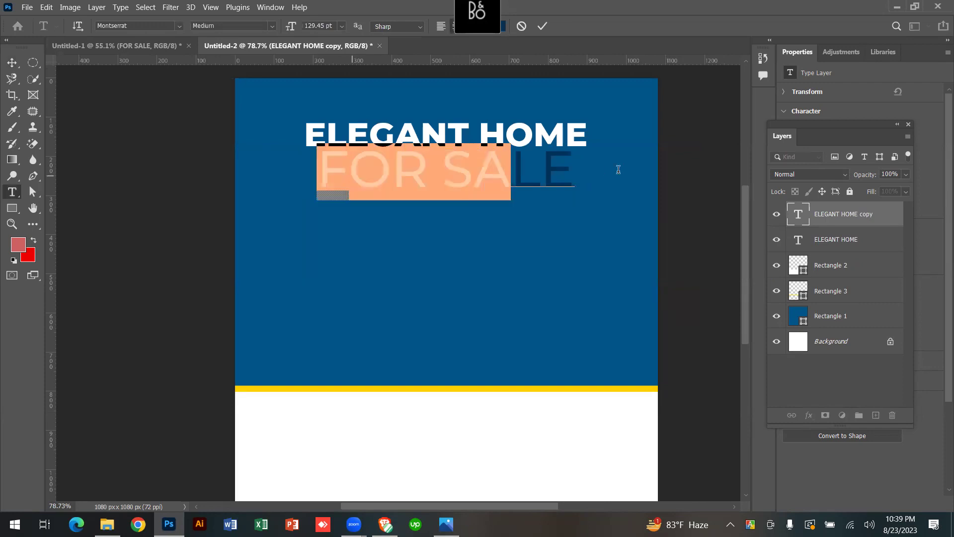
left_click(321, 28)
type("70")
key("Return")
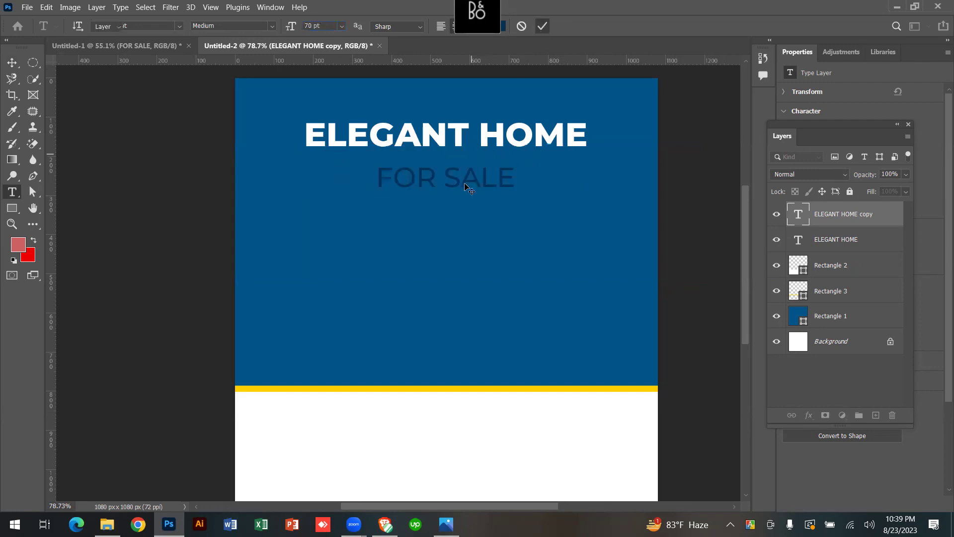
left_click_drag(467, 188, 459, 182)
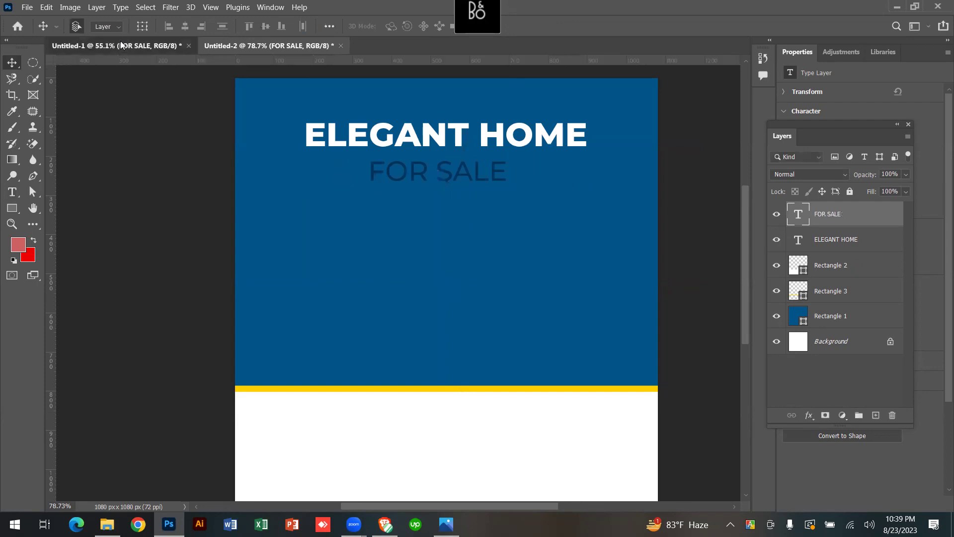
Make the FOR SALE text white (#ffffff) and commit the edit.
left_click(120, 44)
left_click(253, 50)
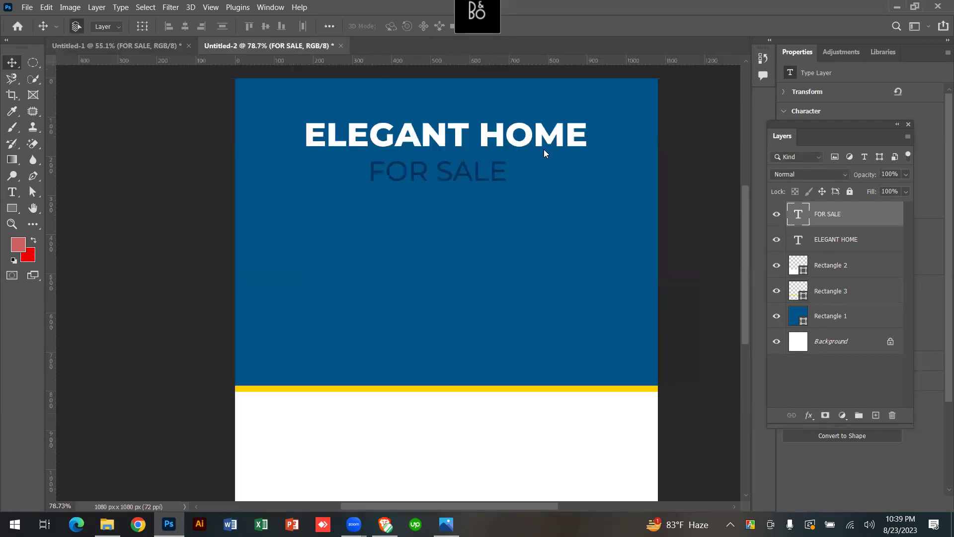
double_click(442, 169)
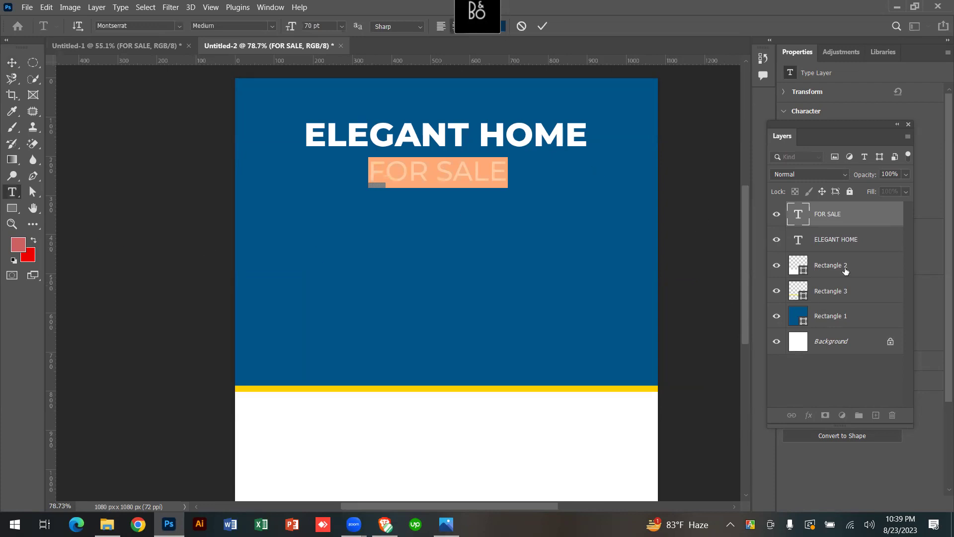
left_click(504, 26)
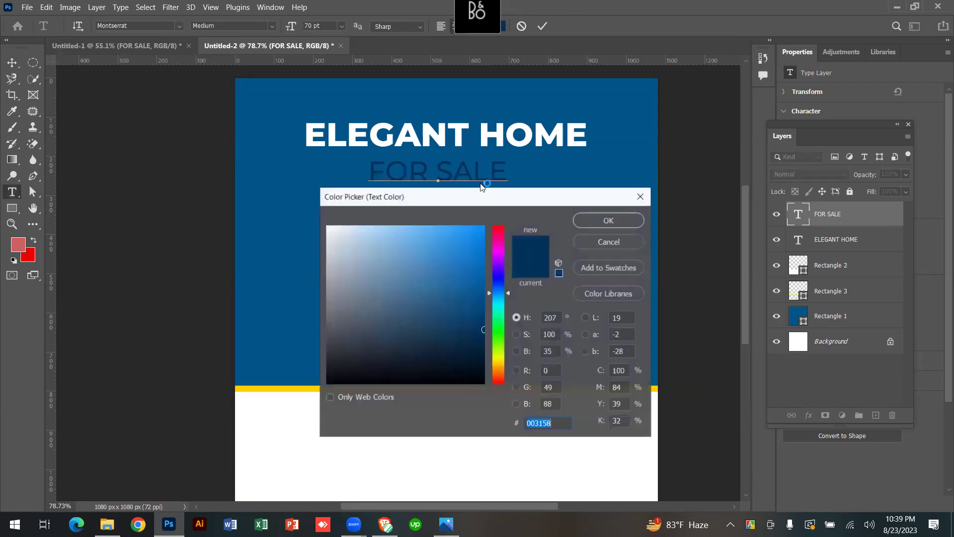
left_click(328, 227)
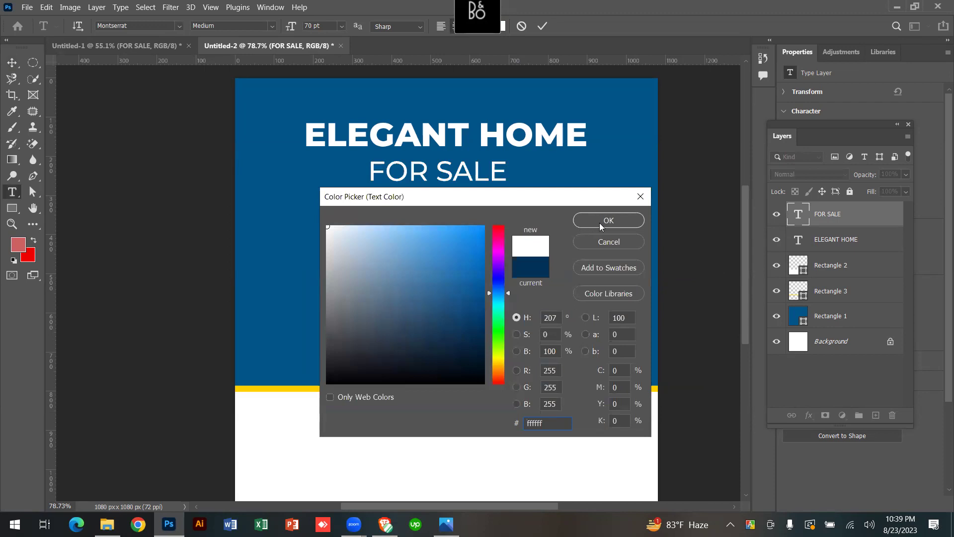
left_click(599, 223)
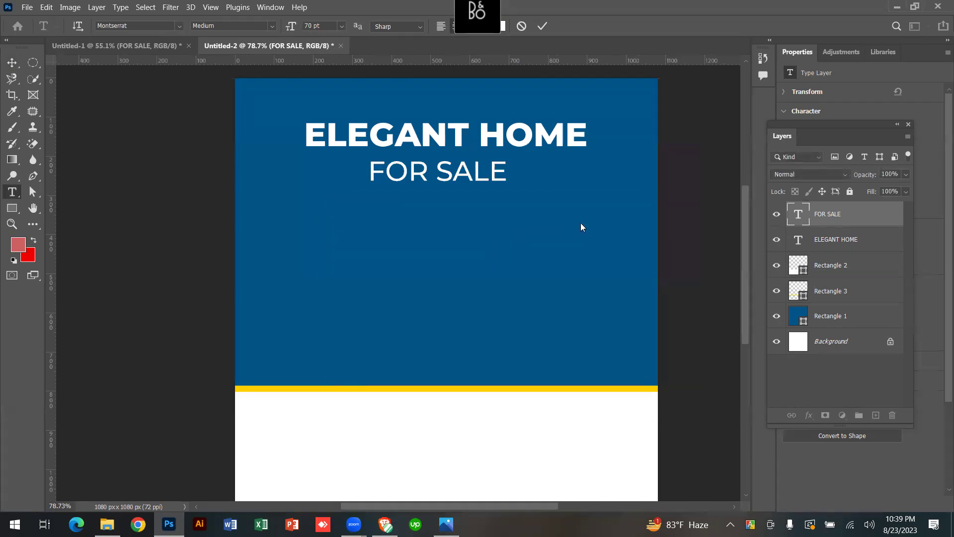
left_click(541, 26)
Select the ELEGANT HOME and FOR SALE layers together and align their horizontal centres.
key("v")
scroll(496, 171, "down", 2)
scroll(496, 172, "down", 2)
scroll(516, 189, "up", 3)
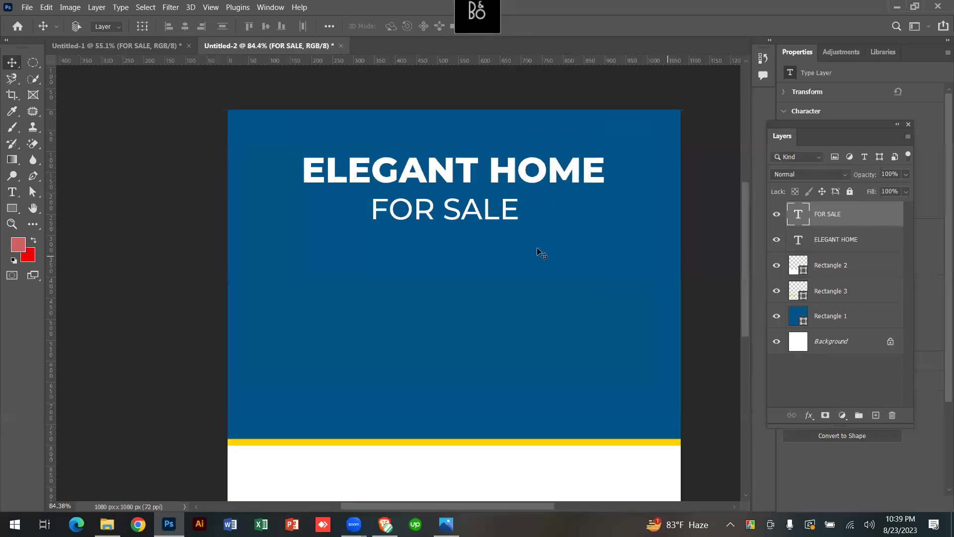
key("ctrl")
left_click(512, 193, "ctrl+shift")
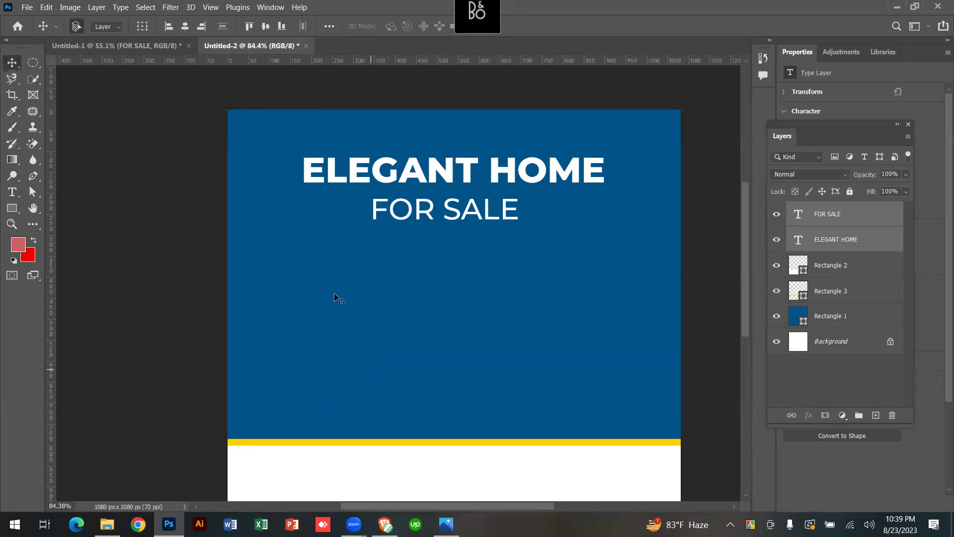
left_click(184, 28)
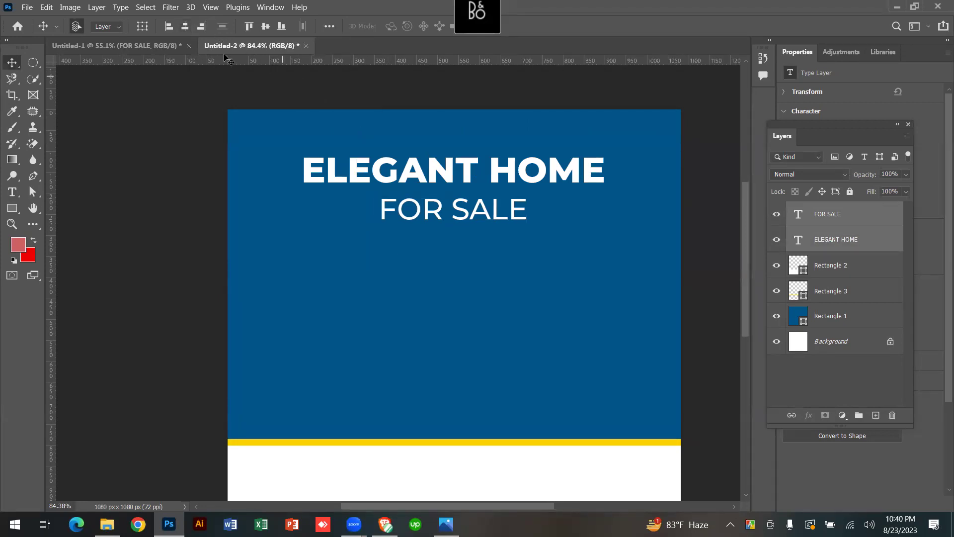
Inspect the FOR SALE text in the Untitled-1 reference flyer, then return to Untitled-2.
left_click(117, 45)
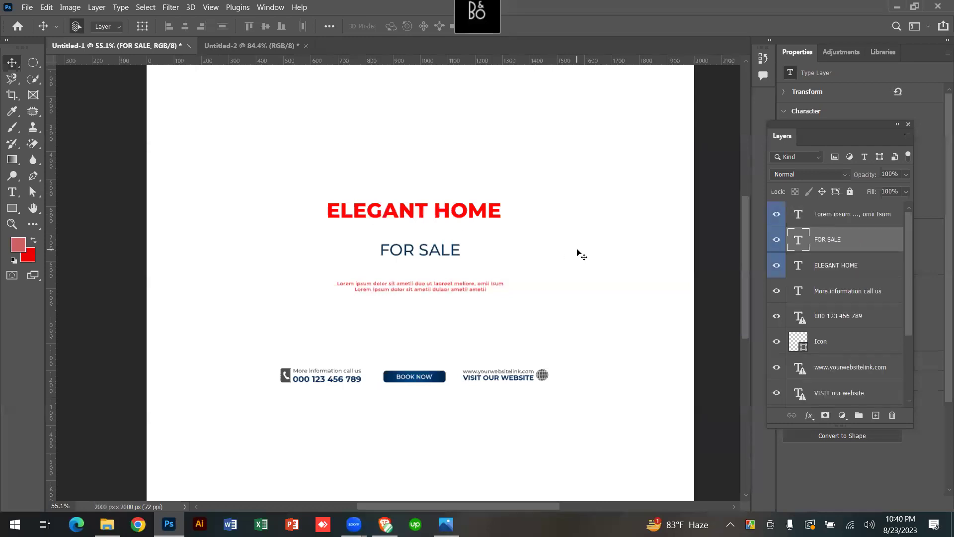
left_click(503, 264)
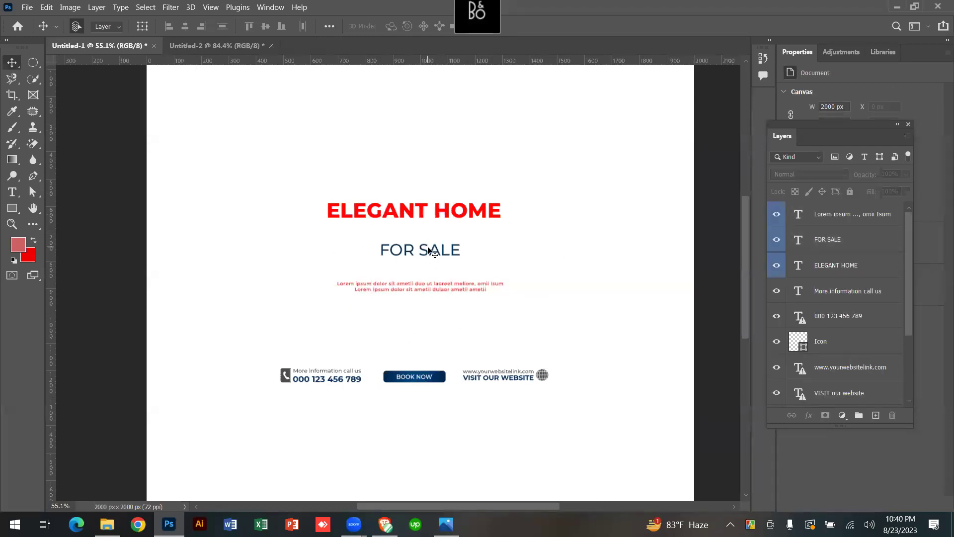
left_click(426, 255)
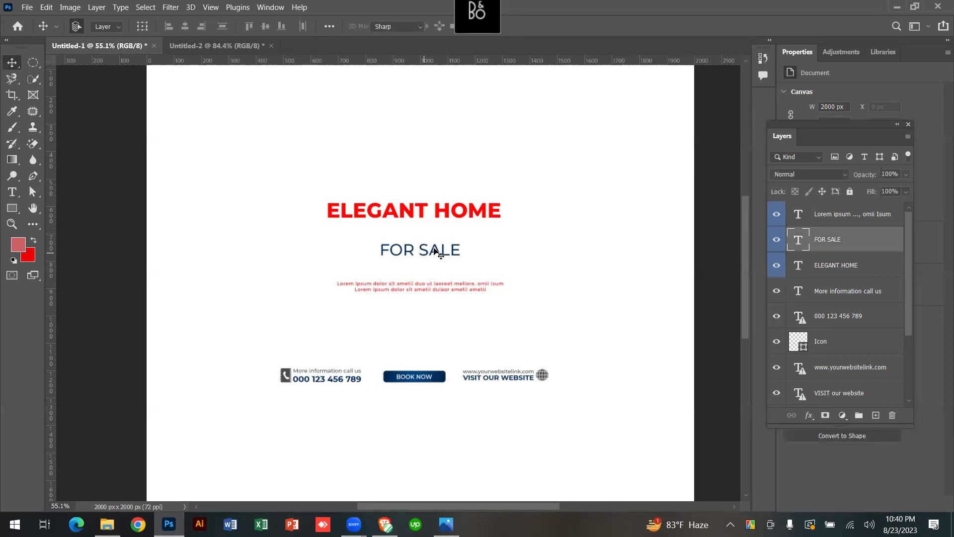
double_click(429, 254)
left_click_drag(388, 251, 460, 248)
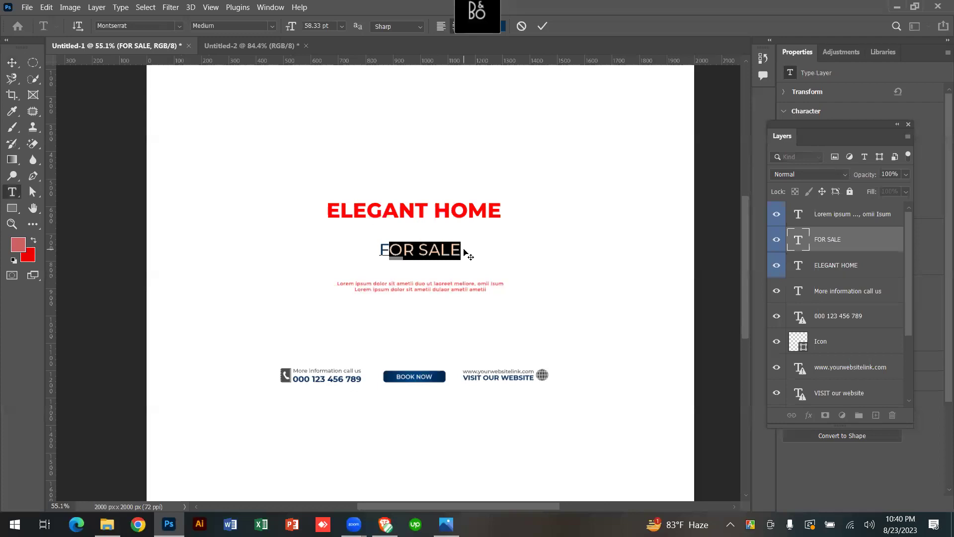
left_click(217, 46)
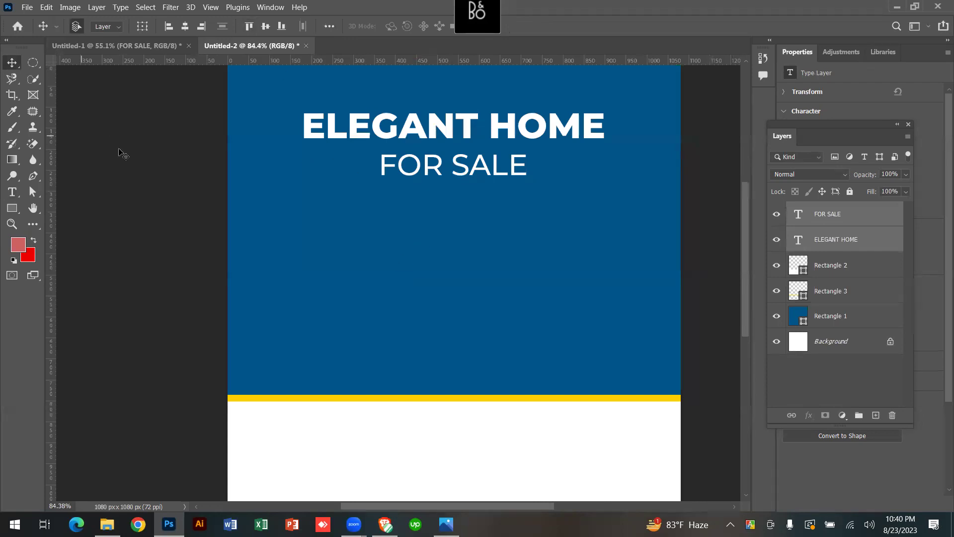
scroll(534, 191, "down", 3)
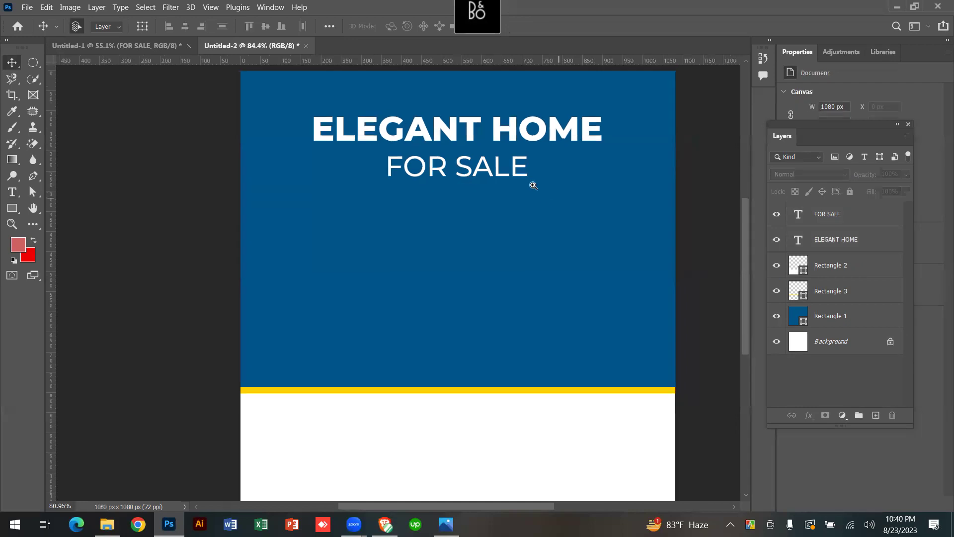
scroll(531, 193, "up", 2)
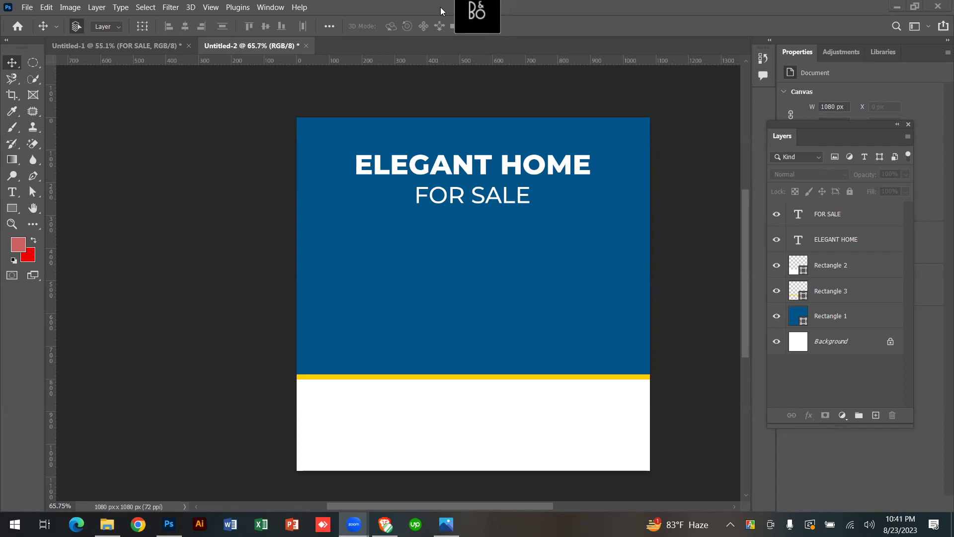
mouse_move(465, 16)
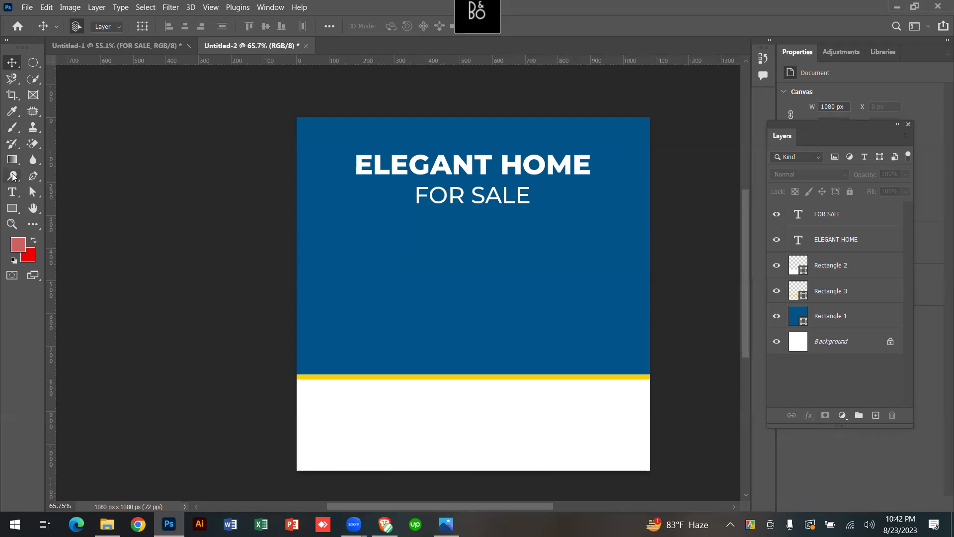
Draw a paragraph text box below FOR SALE and commit the Lorem ipsum placeholder text.
left_click(12, 192)
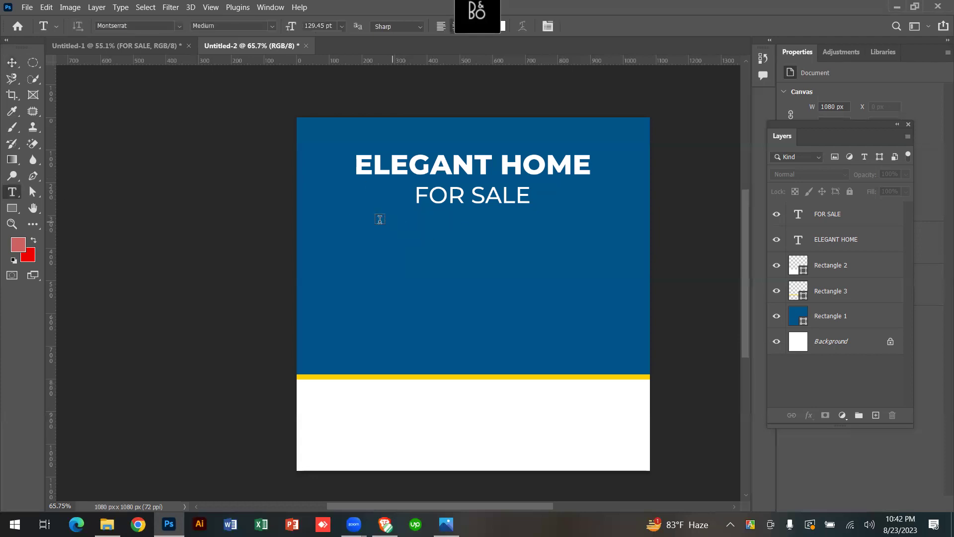
left_click_drag(356, 224, 598, 242)
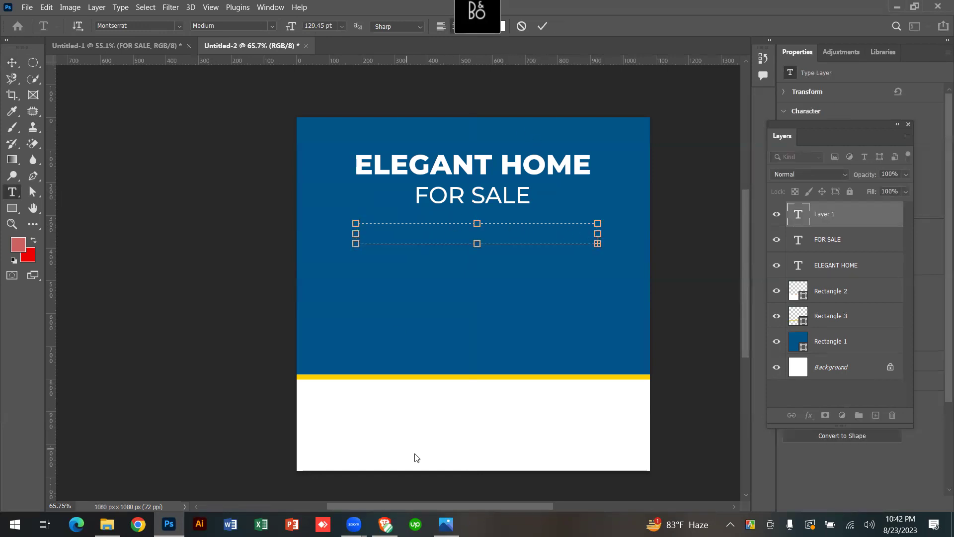
left_click(541, 27)
key("Escape")
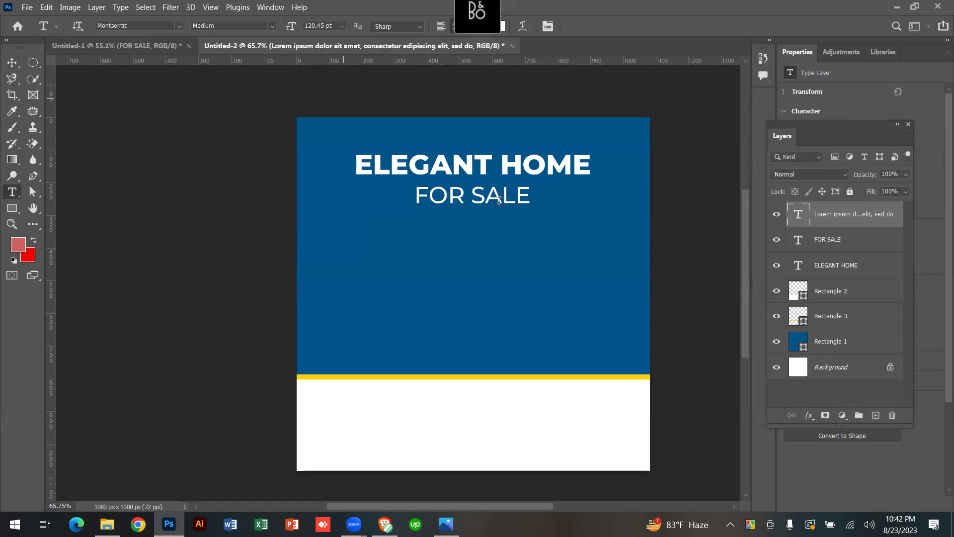
Select the Lorem ipsum paragraph in the Untitled-1 reference flyer, then return to Untitled-2.
left_click(136, 45)
left_click(421, 289)
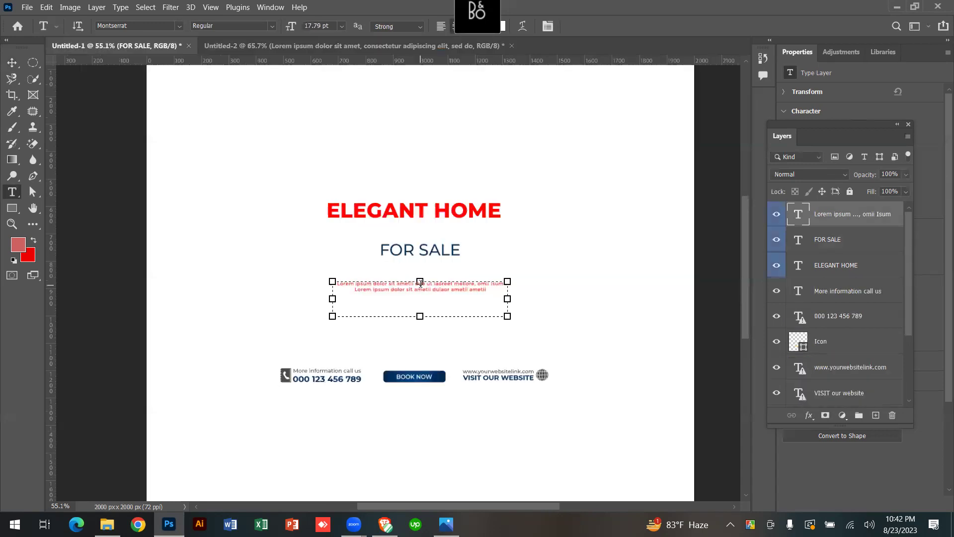
left_click(477, 287)
key("ctrl+a")
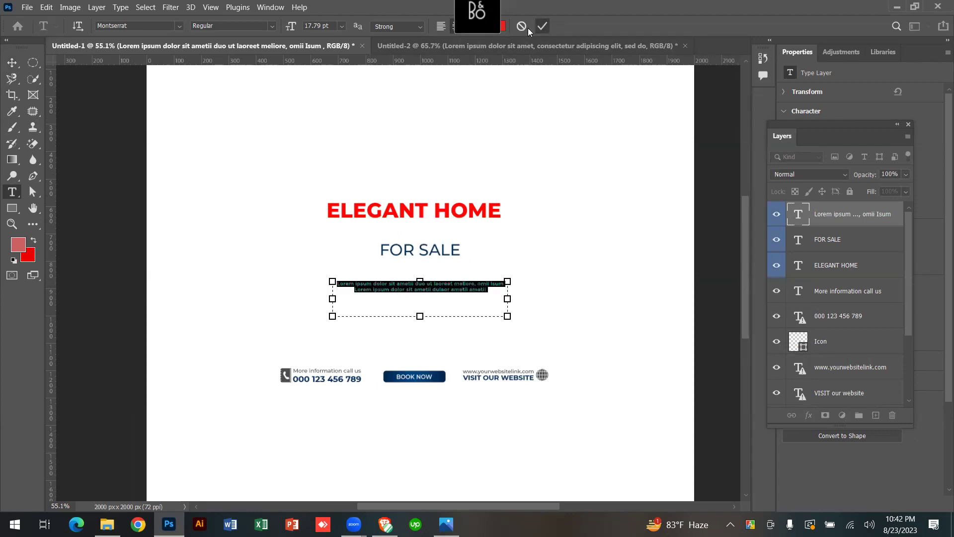
left_click(543, 26)
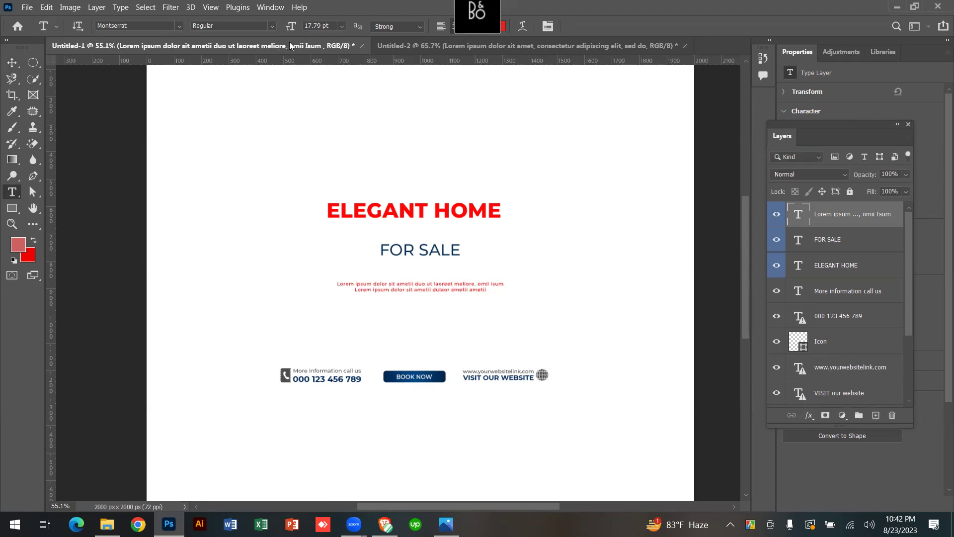
left_click(429, 45)
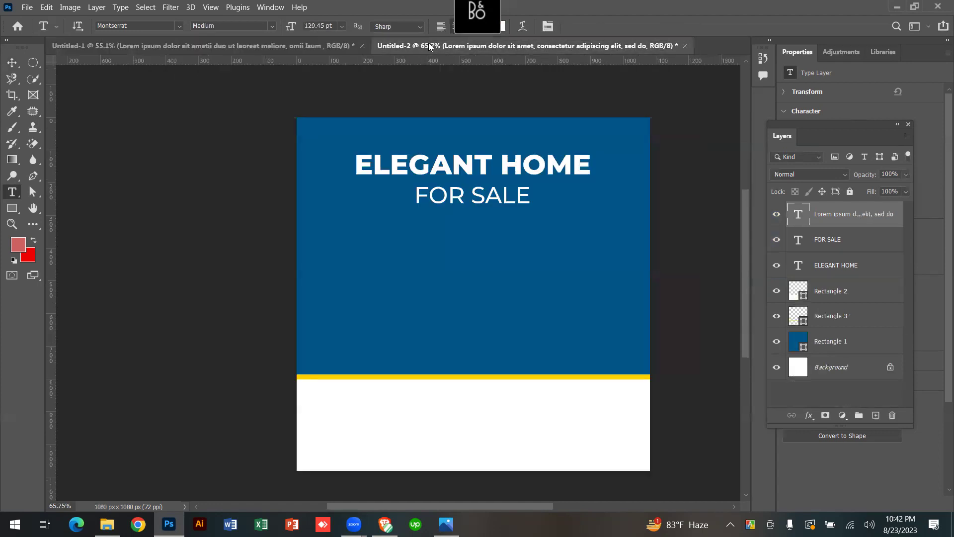
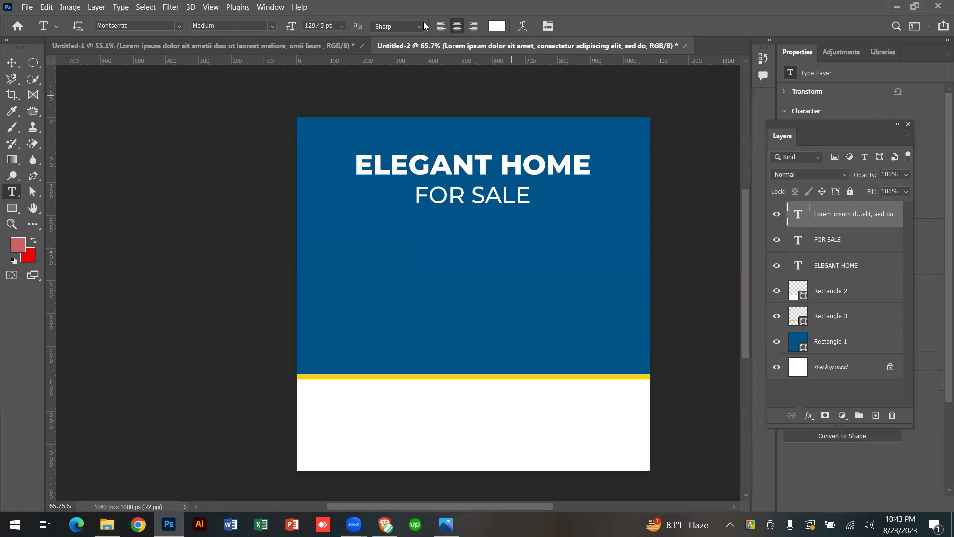
Draw a paragraph text box below FOR SALE and paste Lorem ipsum placeholder text into it.
scroll(485, 152, "down", 1)
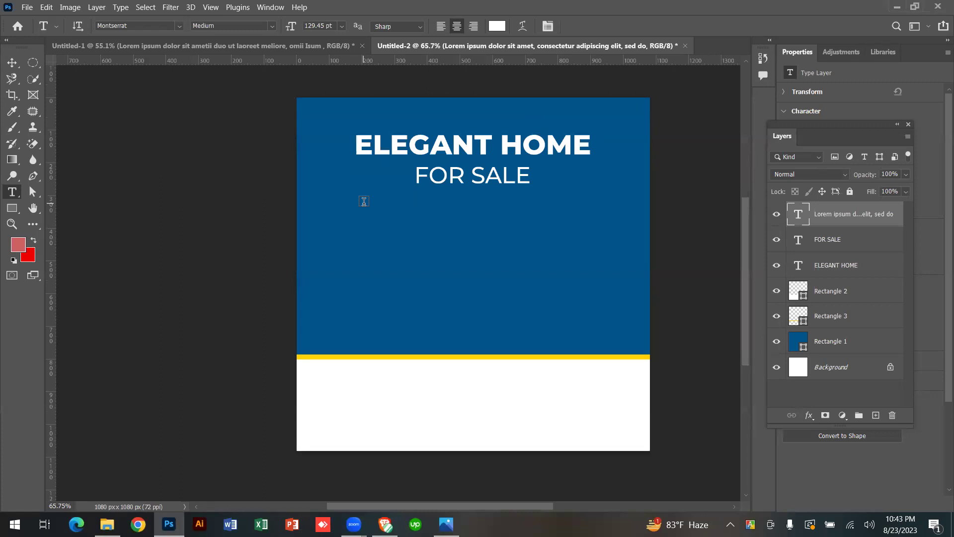
left_click_drag(381, 203, 610, 218)
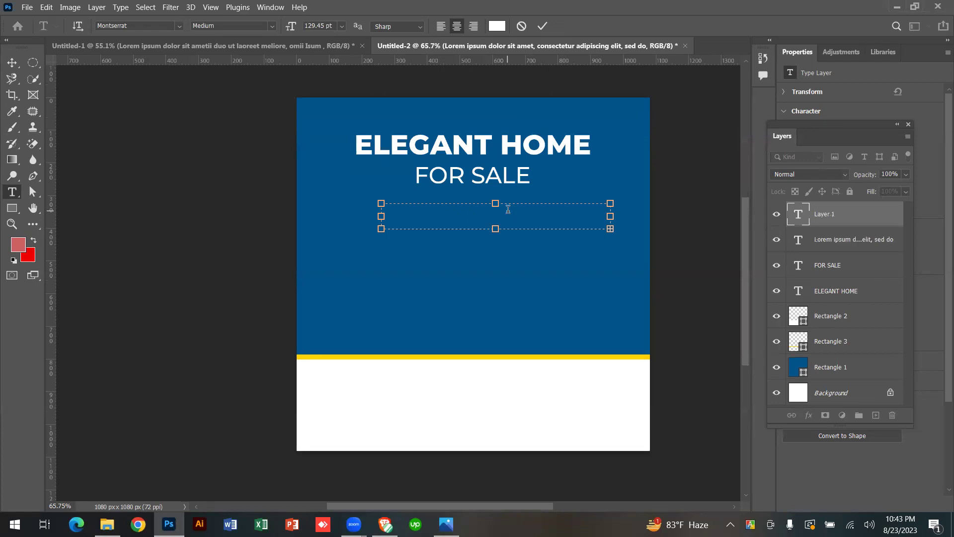
type("Lorem ipsum dolor sit ametii duo ut laoreet meliore, omii Isum")
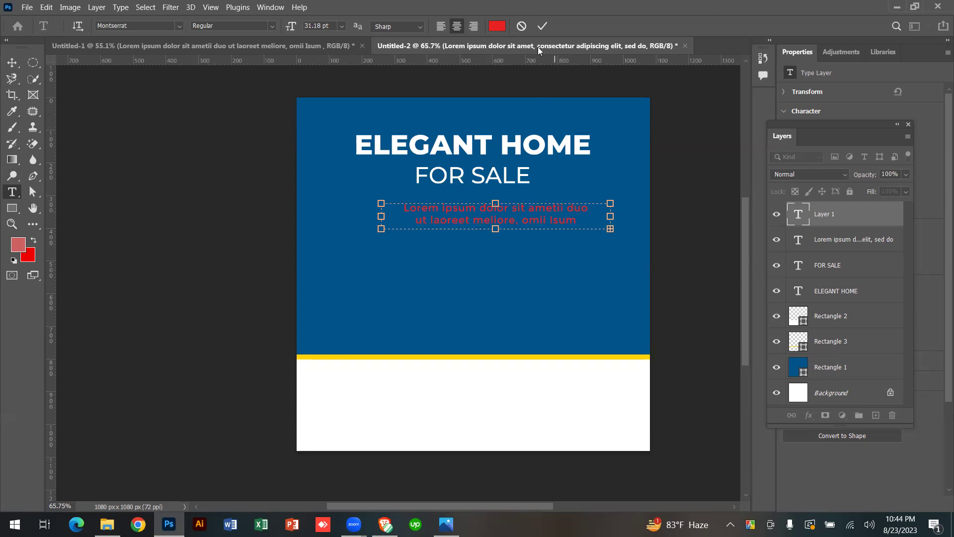
Make all the paragraph text white and commit it.
left_click(553, 207)
left_click_drag(591, 221, 333, 199)
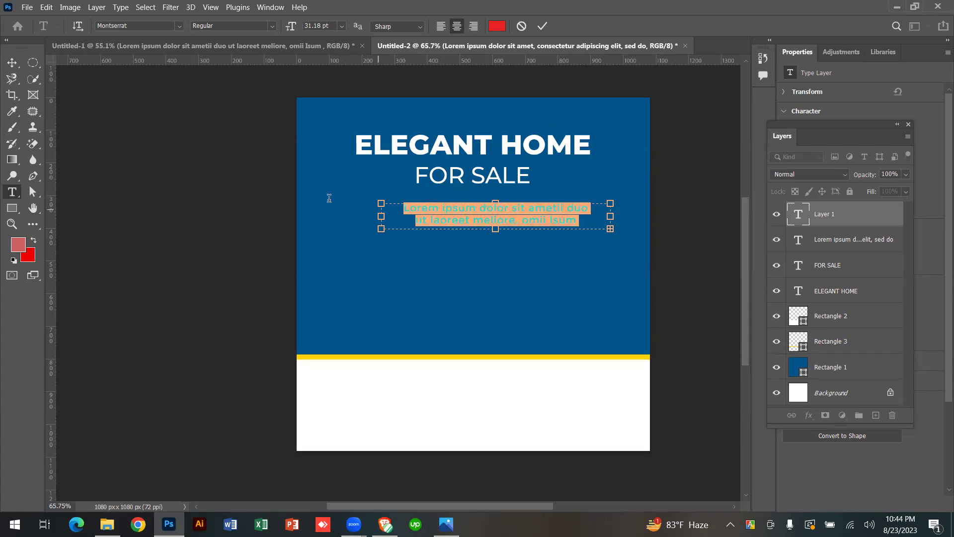
left_click(497, 26)
mouse_move(357, 256)
left_mouse_down()
mouse_move(296, 213)
mouse_move(306, 213)
left_mouse_up()
left_click(609, 220)
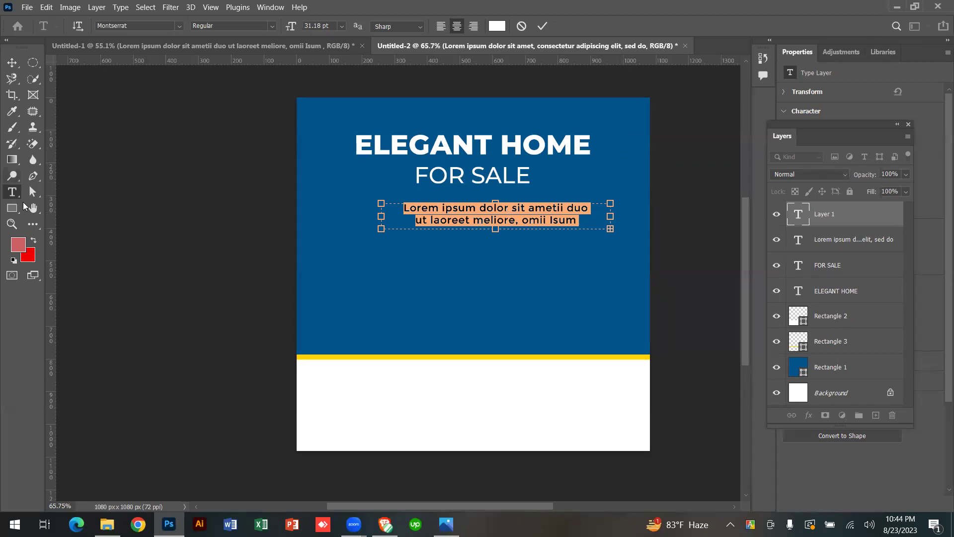
key("ctrl+Return")
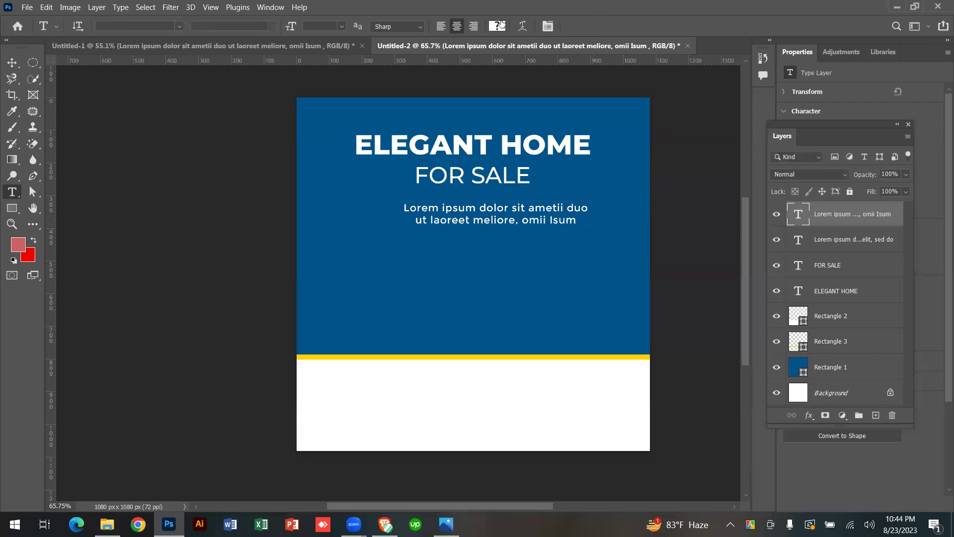
Move the Lorem ipsum paragraph up closer to FOR SALE.
left_click(12, 62)
left_click(465, 253)
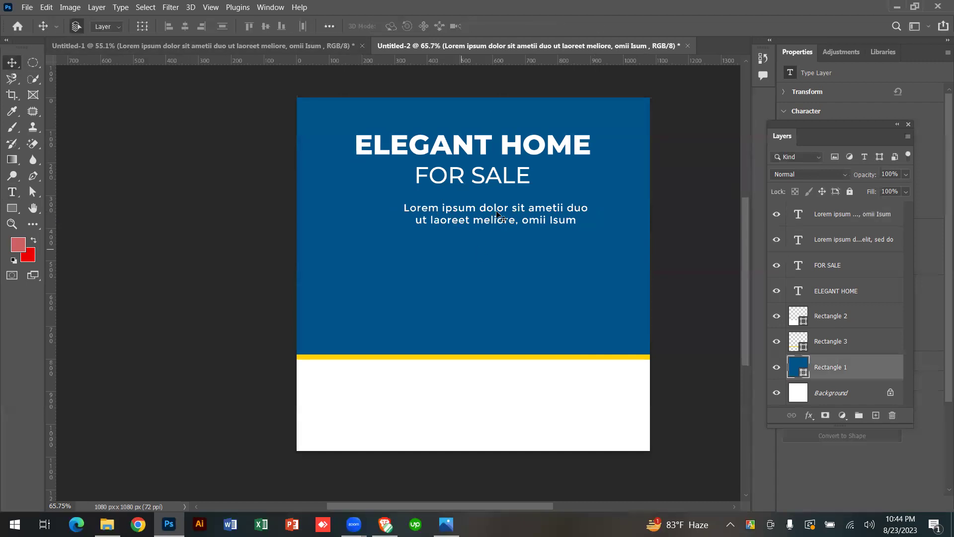
left_click(527, 216)
left_click_drag(552, 209, 518, 200)
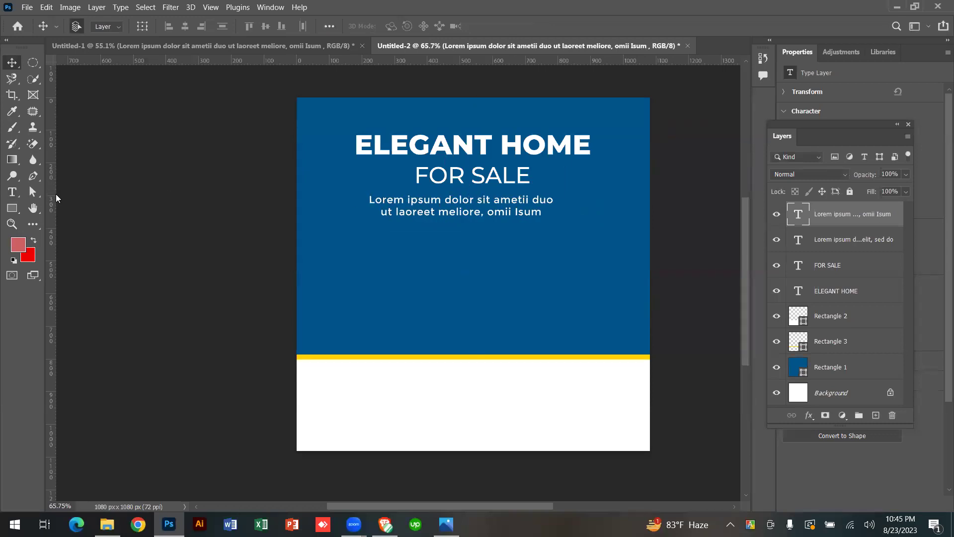
Add vertical guides at about 178 px and 896 px, aligned with the headline edges.
left_click_drag(49, 210, 356, 146)
left_click_drag(52, 207, 582, 159)
scroll(581, 158, "up", 5)
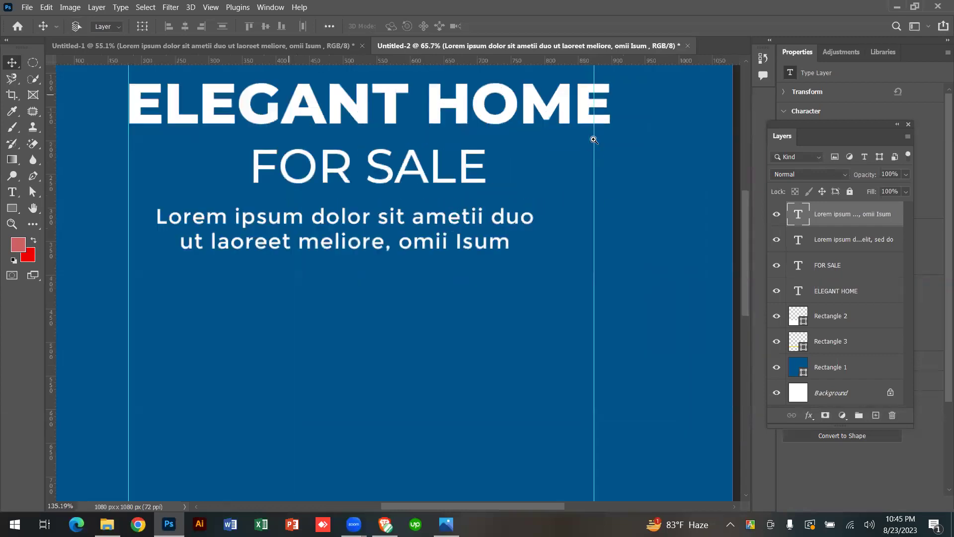
left_click_drag(574, 204, 591, 193)
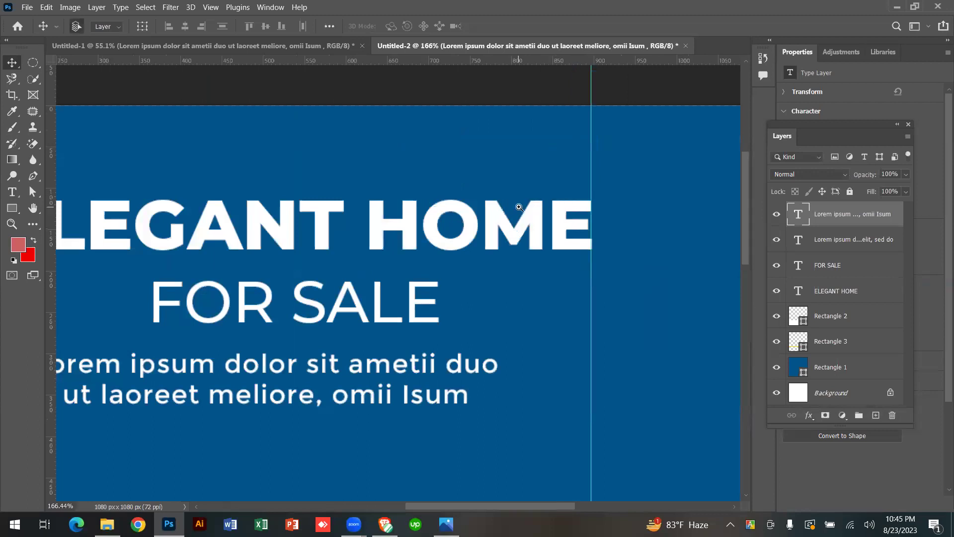
scroll(589, 282, "down", 7)
scroll(589, 282, "up", 3)
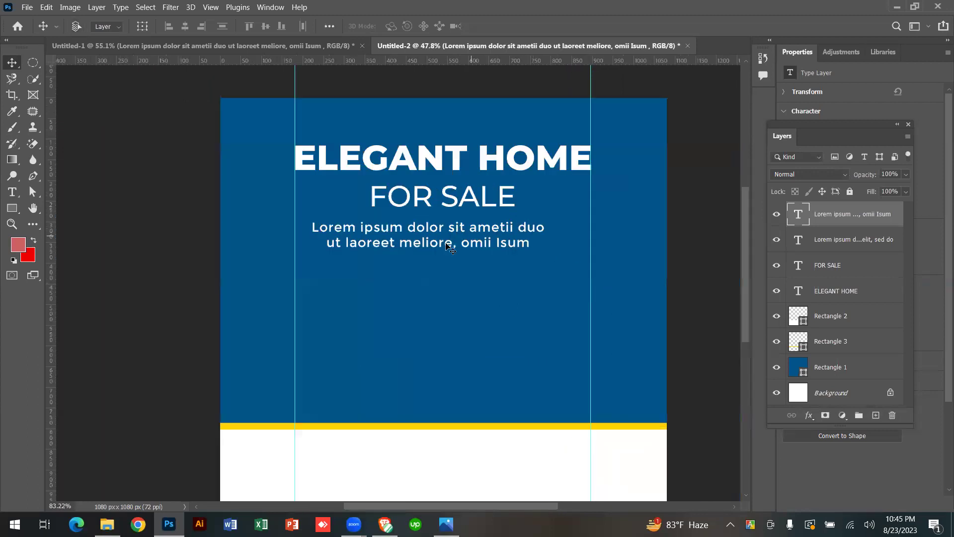
Widen the paragraph box on both sides, commit, and shift the paragraph right to recentre it.
double_click(481, 232)
left_click_drag(573, 237, 602, 228)
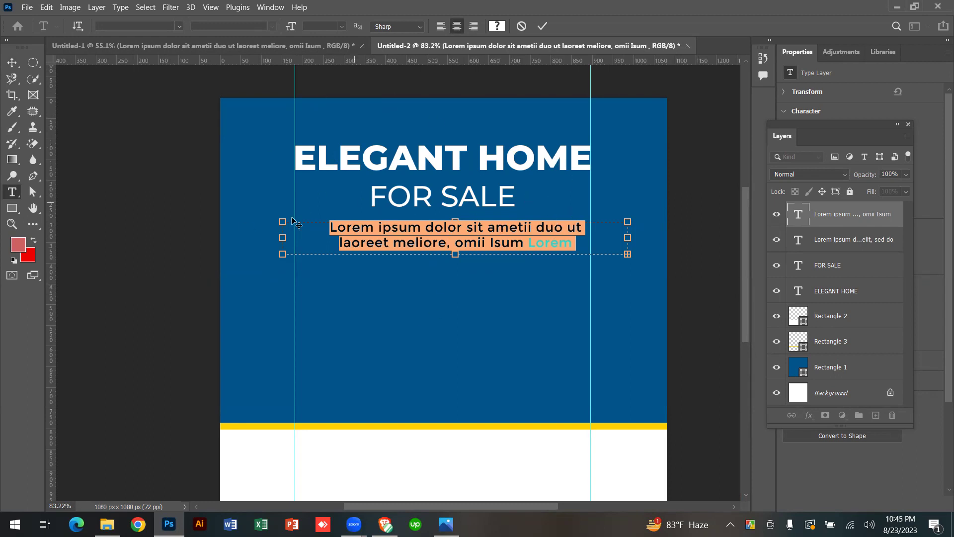
mouse_move(258, 242)
left_mouse_down()
mouse_move(237, 247)
mouse_move(251, 248)
left_mouse_up()
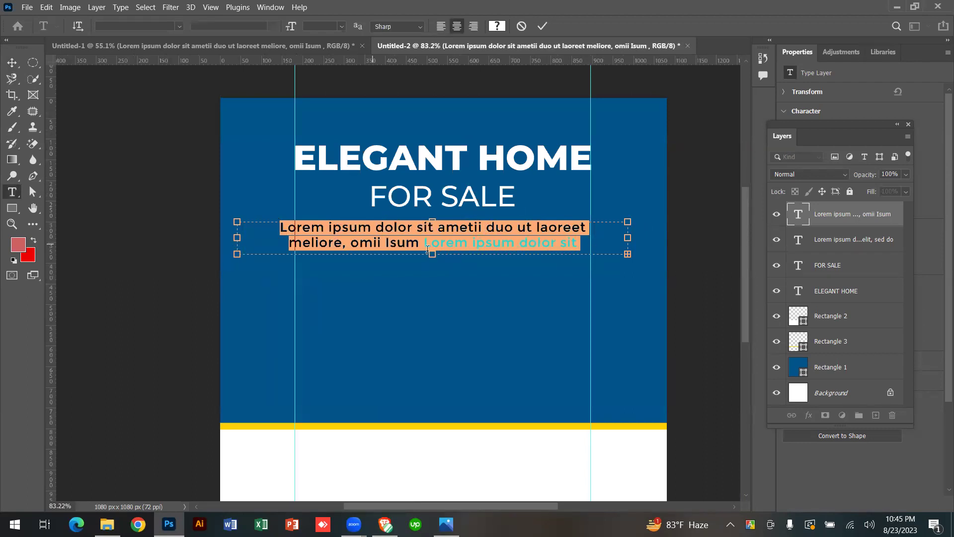
left_click(411, 234)
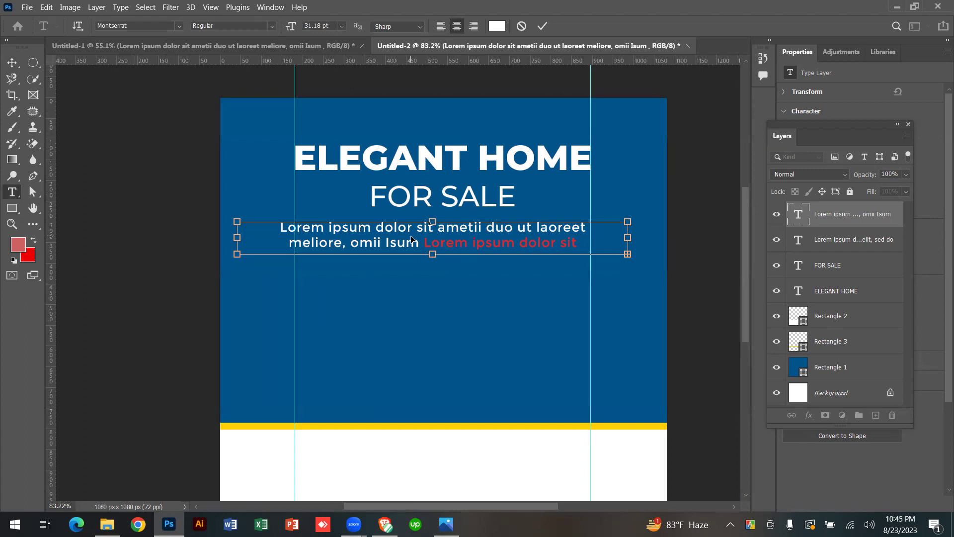
key("ctrl+a")
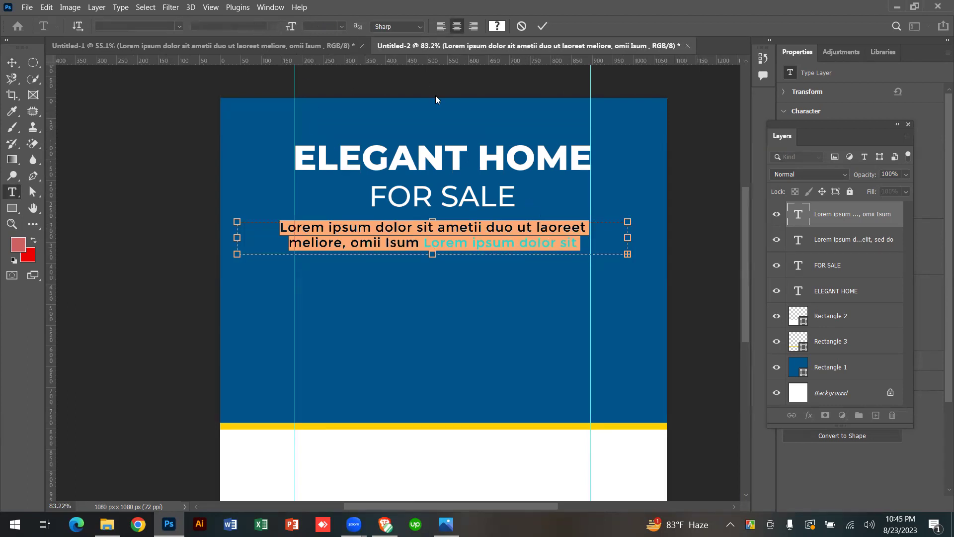
left_click(540, 27)
key("v")
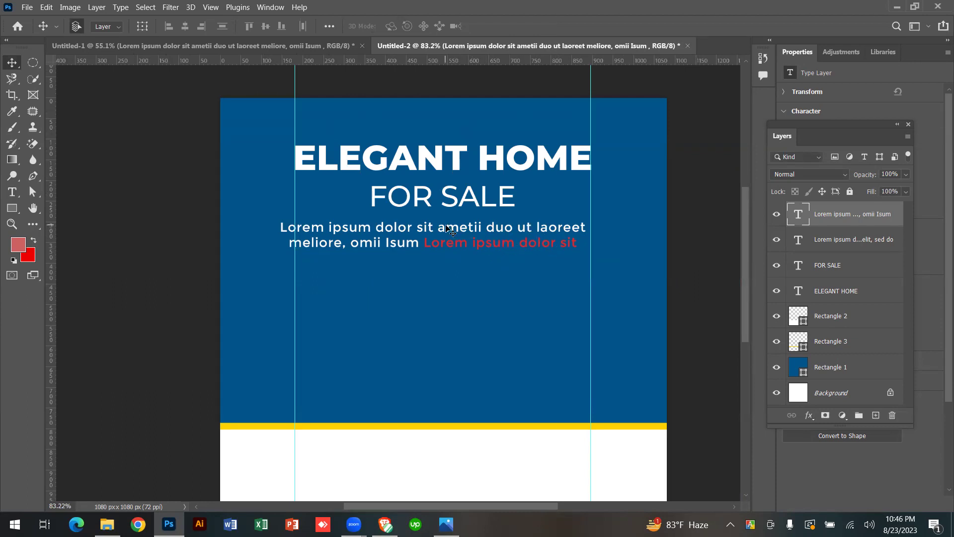
left_click_drag(376, 229, 390, 229)
Narrow the paragraph box so it rewraps after "duo ut", then nudge it right three times.
double_click(573, 231)
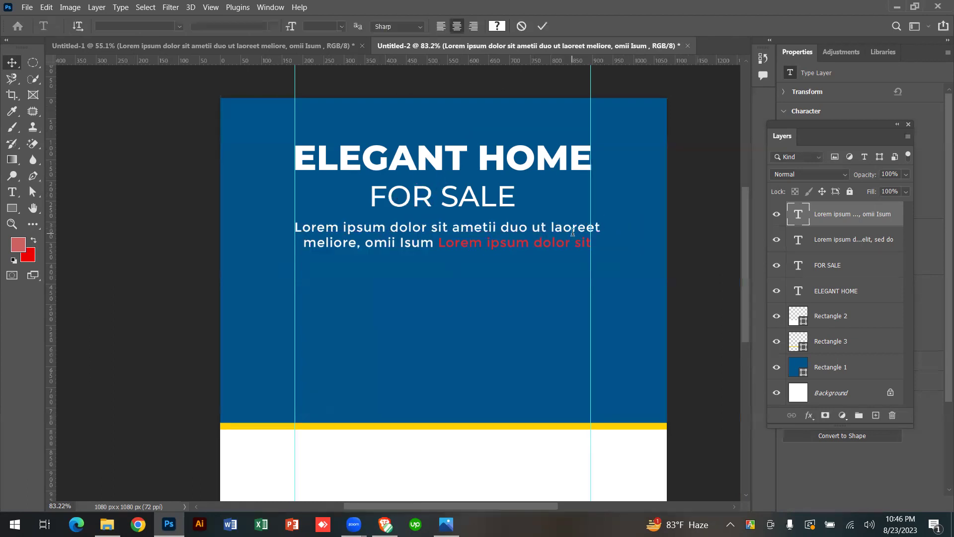
left_click_drag(638, 242, 617, 241)
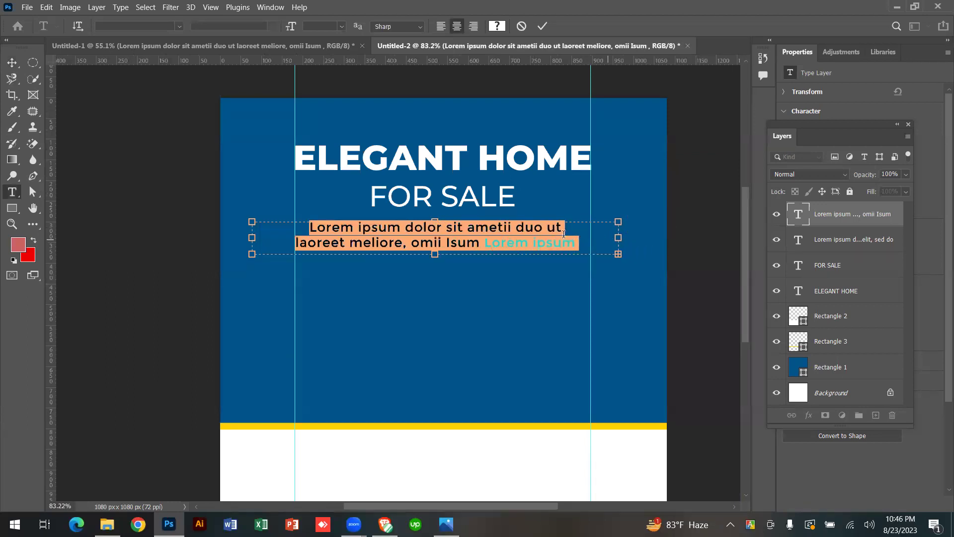
left_click(543, 26)
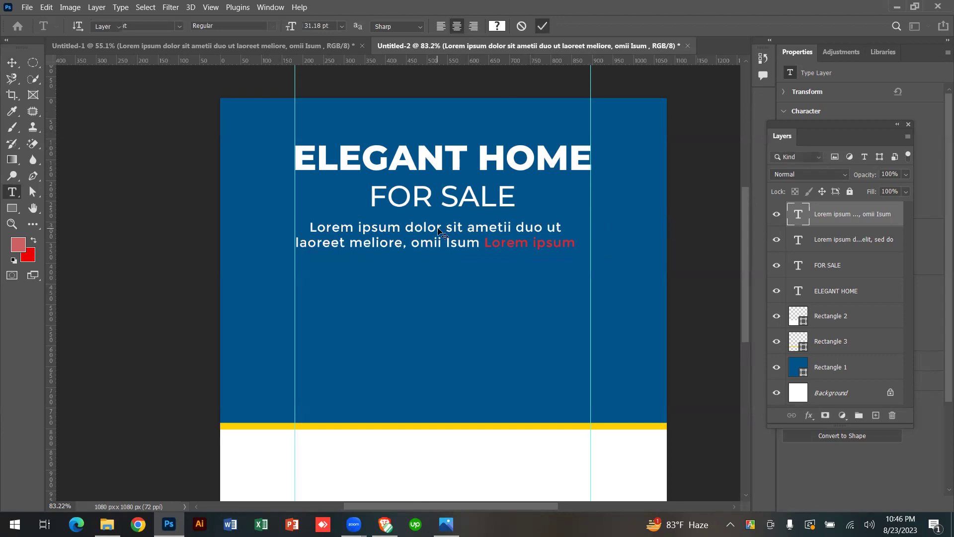
key("v")
key("Right")
key("Right")
key("Right")
key("Right")
key("Right")
key("Right")
key("Right")
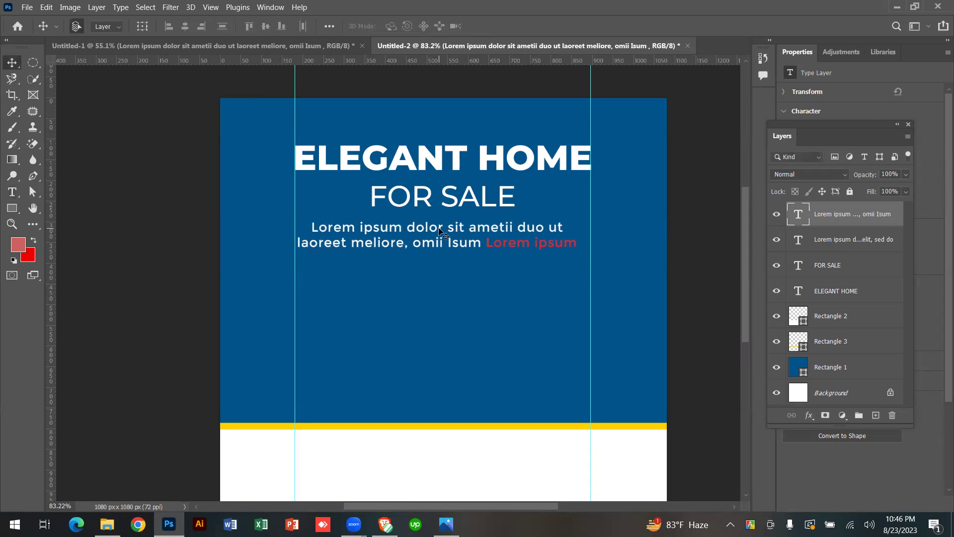
key("Right")
key("Right")
key("Right")
key("Right")
key("Right")
key("Right")
key("Right")
key("Right")
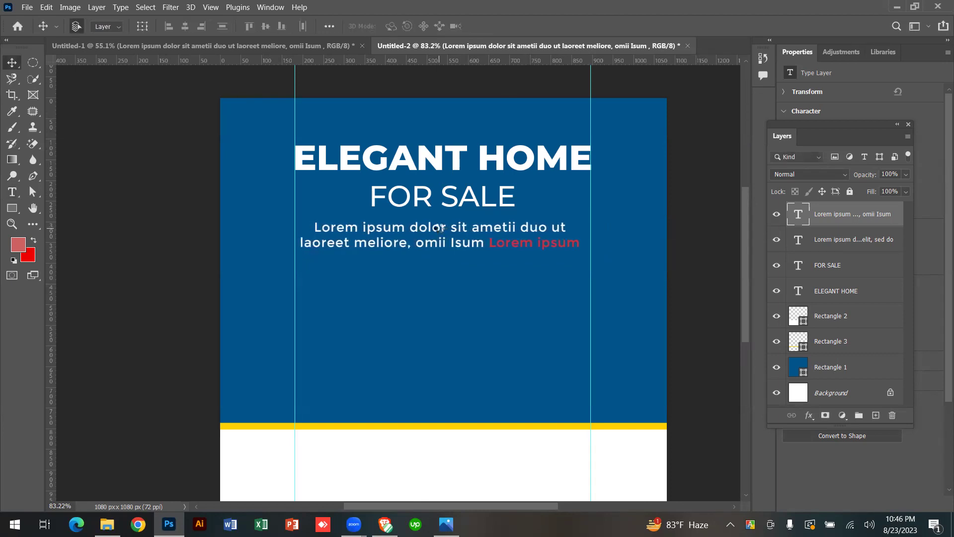
key("Right")
key("Right")
key("Right")
key("Right")
key("Right")
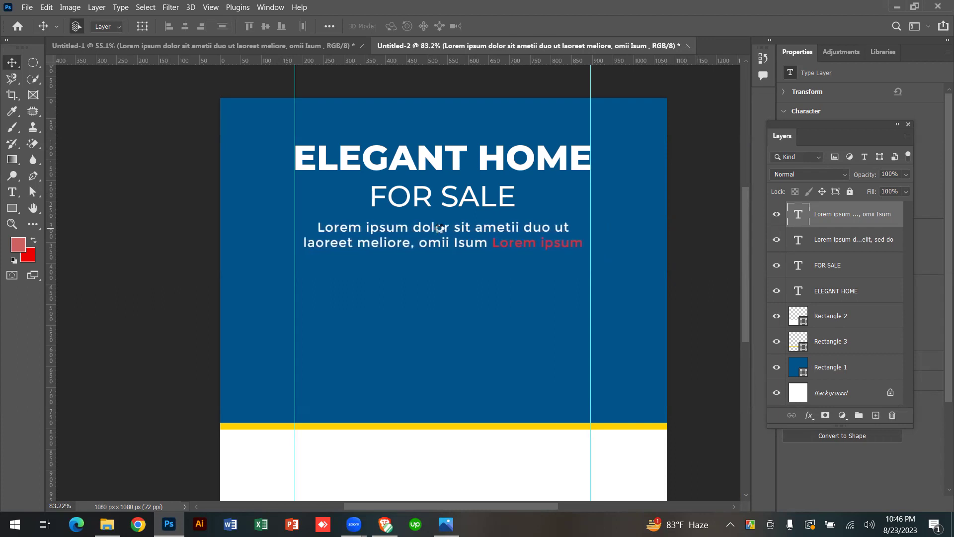
Recolour the whole Lorem ipsum paragraph, including its red closing words, to white #ffffff.
double_click(443, 232)
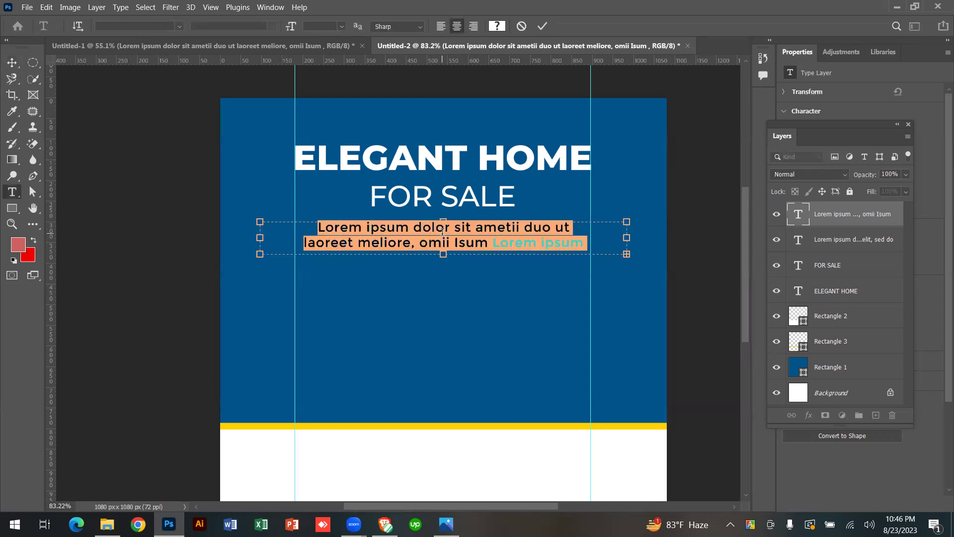
left_click(492, 26)
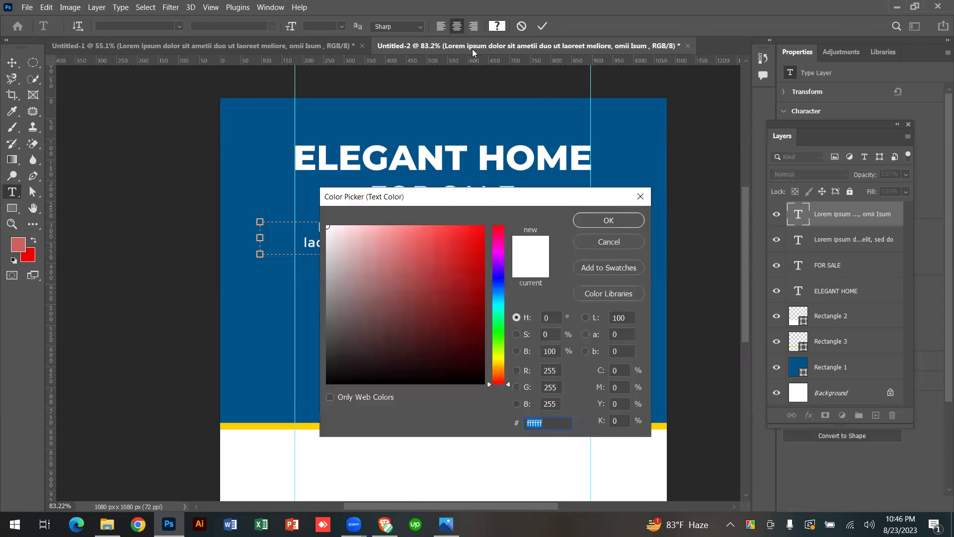
left_click(609, 243)
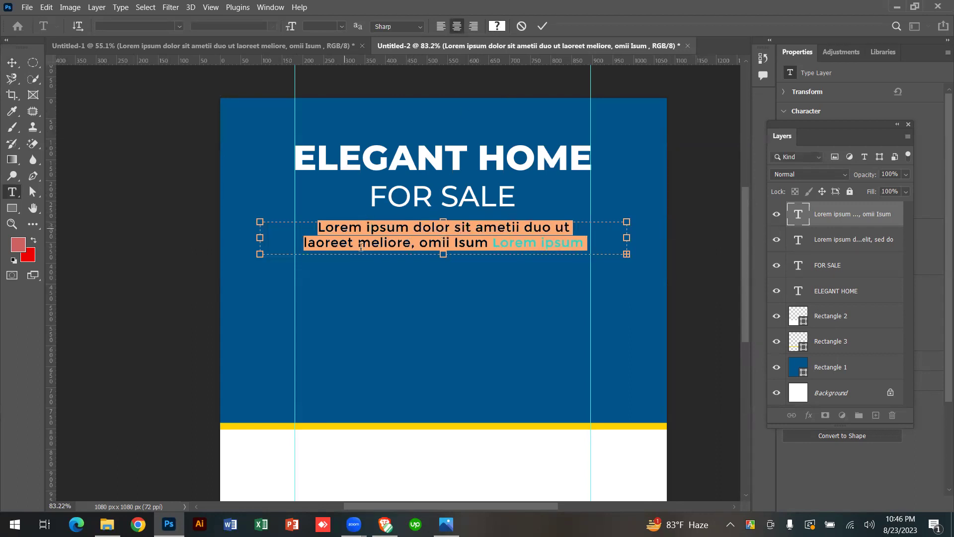
left_click(497, 27)
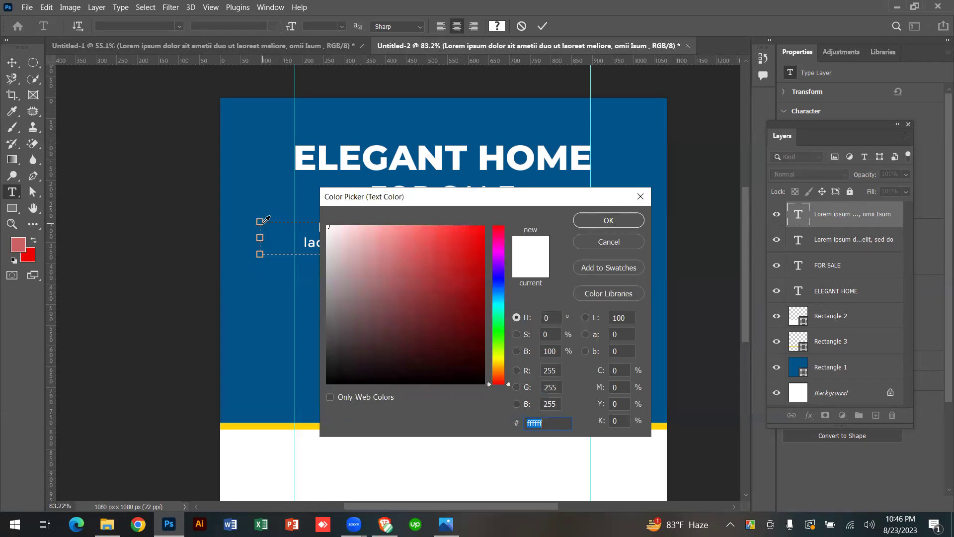
left_click_drag(345, 247, 321, 222)
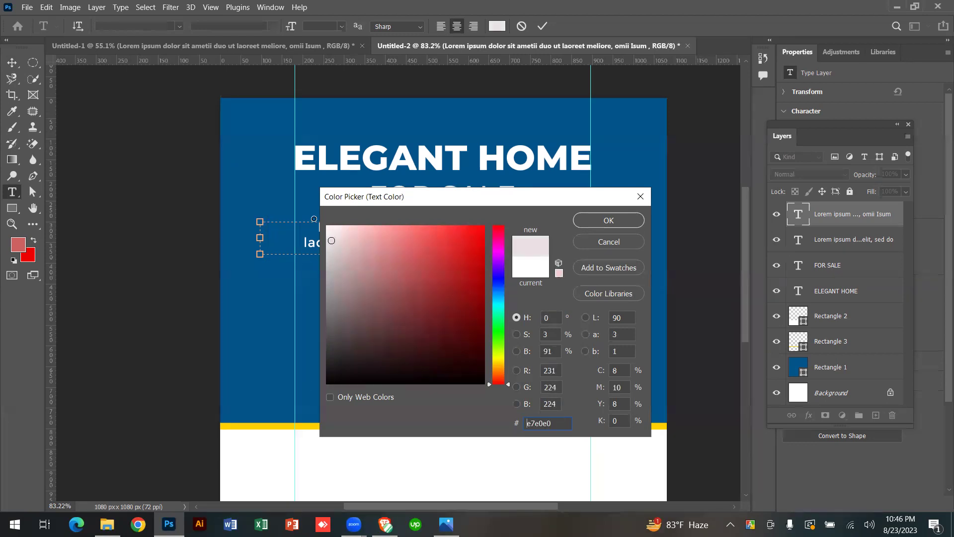
left_click(595, 222)
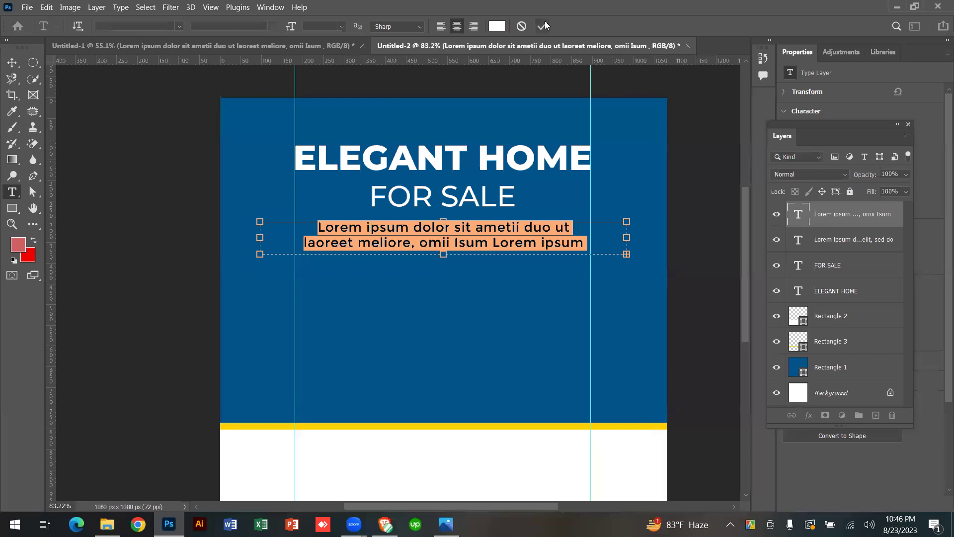
left_click(543, 26)
key("v")
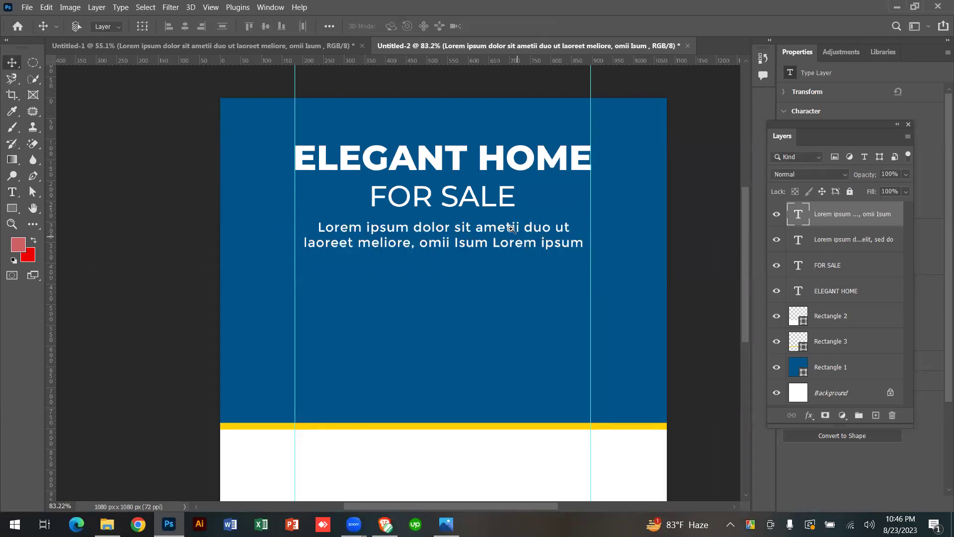
Move the copied yellow bar up beside FOR SALE onto the guide.
scroll(491, 206, "down", 1)
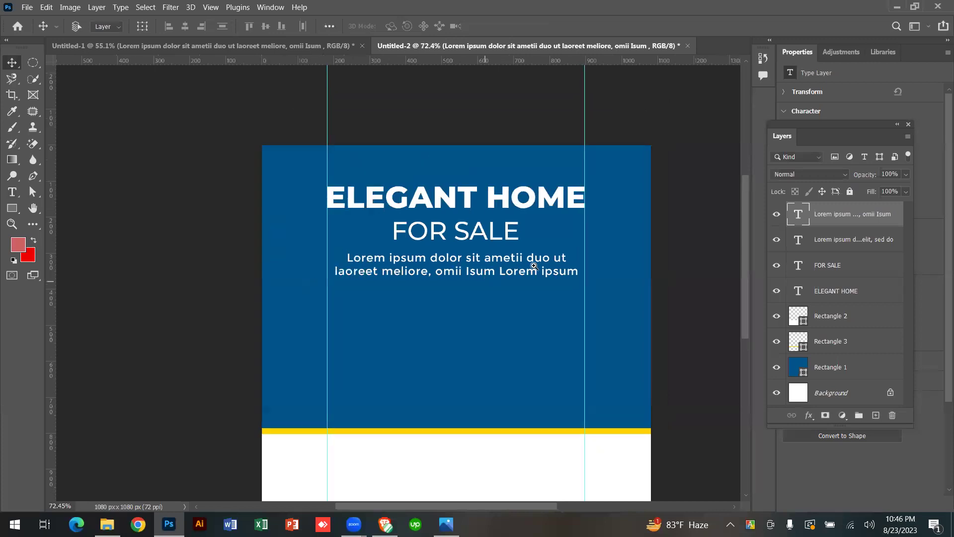
scroll(546, 278, "up", 2)
scroll(515, 326, "down", 2)
scroll(497, 315, "up", 1)
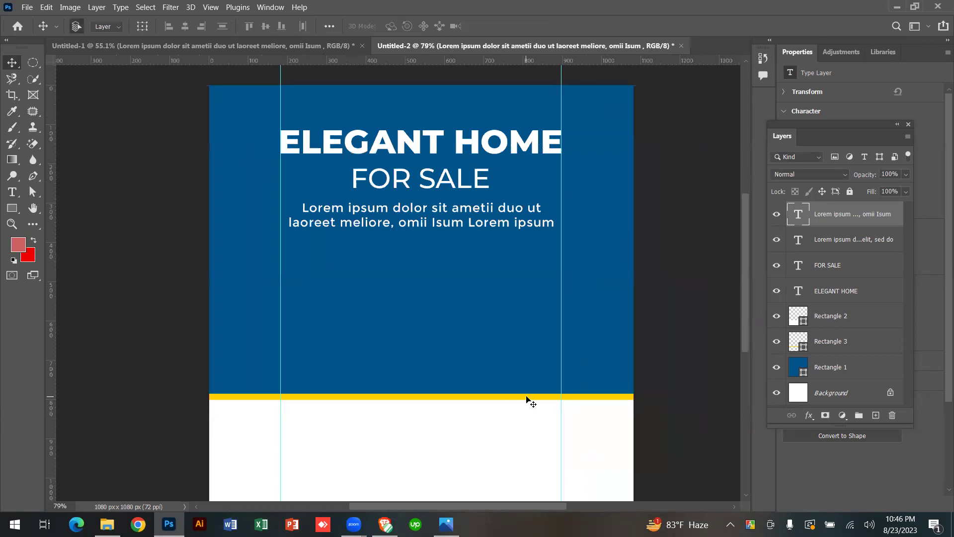
left_click_drag(529, 340, 542, 179)
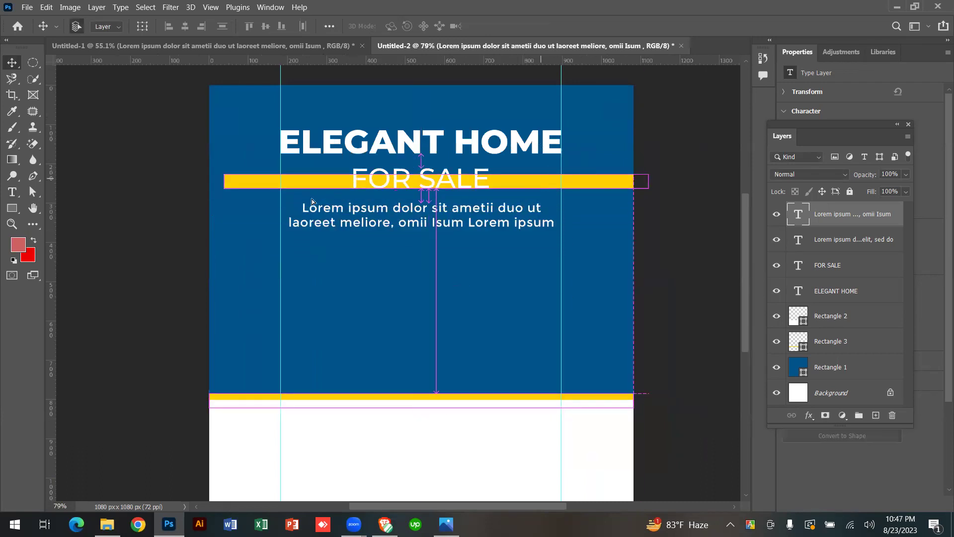
mouse_move(321, 178)
left_mouse_down()
mouse_move(383, 172)
mouse_move(308, 191)
left_mouse_up()
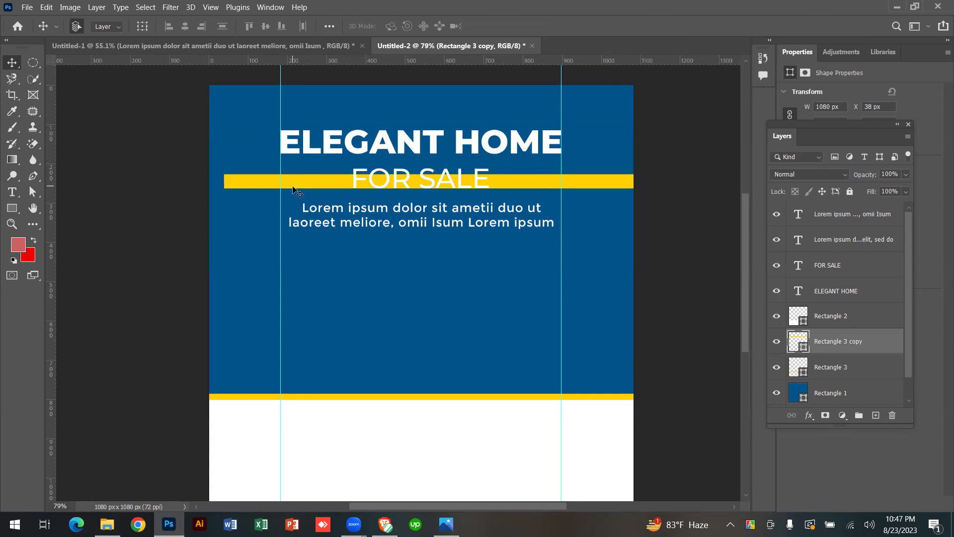
scroll(293, 188, "up", 4)
left_click_drag(253, 230, 321, 231)
scroll(437, 207, "down", 5)
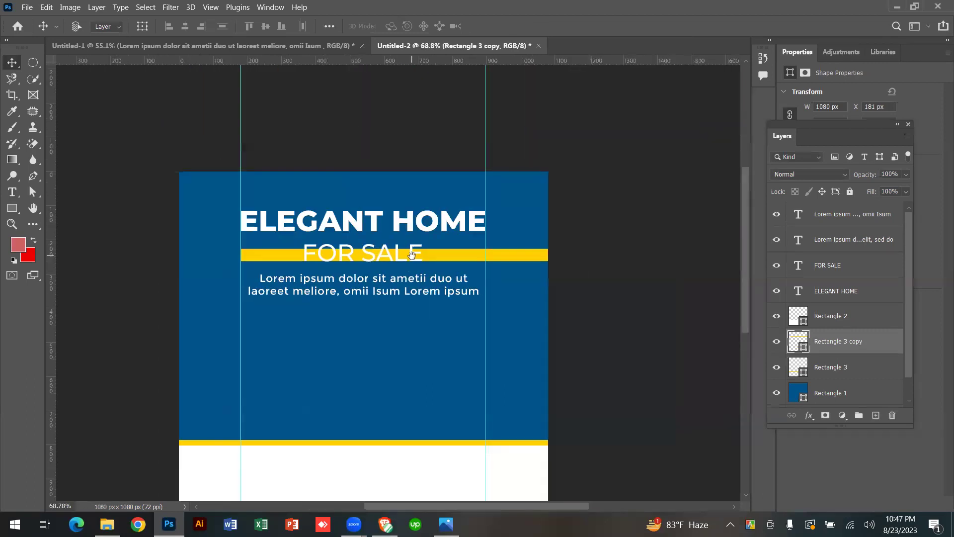
scroll(411, 256, "up", 5)
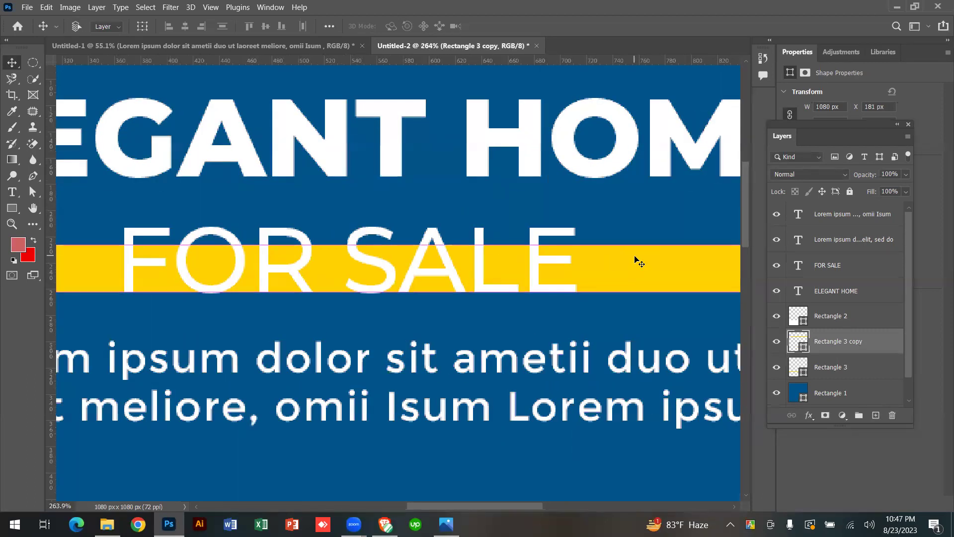
Shrink the yellow bar into a thin, short line and shift it left under FOR.
key("ctrl+t")
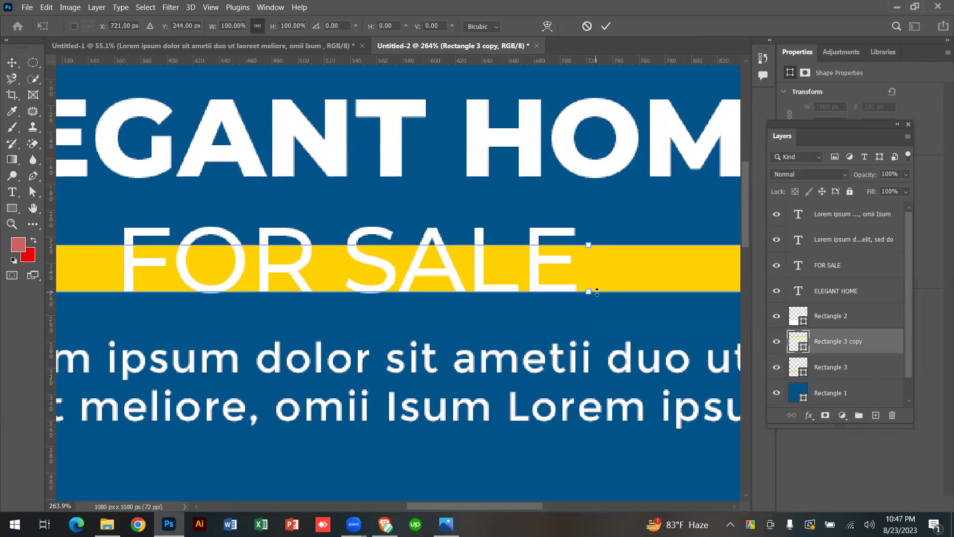
left_click_drag(587, 292, 591, 255)
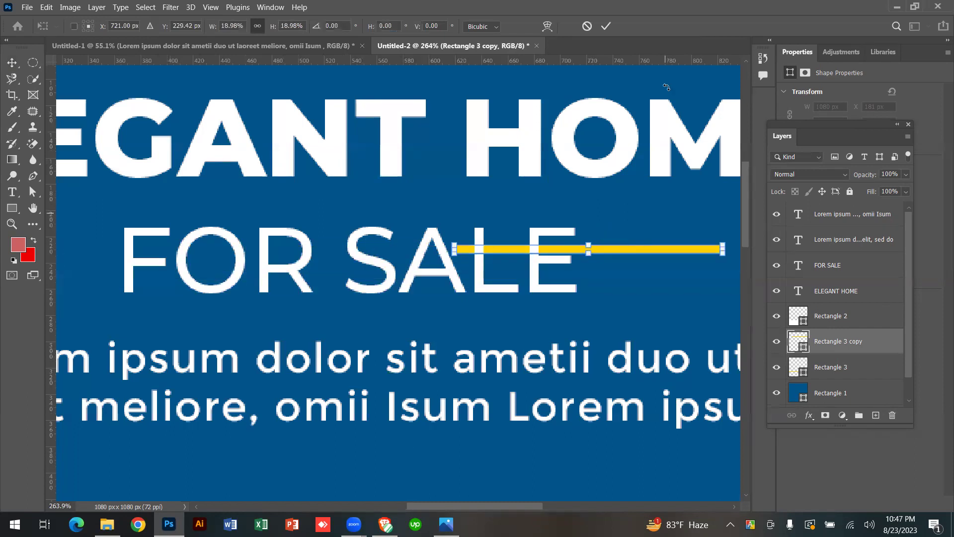
left_click(606, 27)
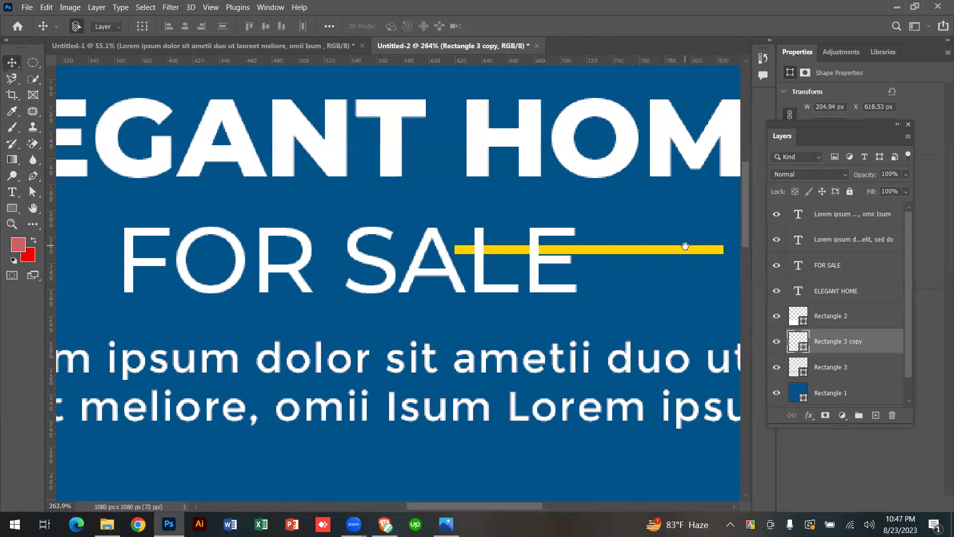
left_click_drag(701, 251, 362, 300)
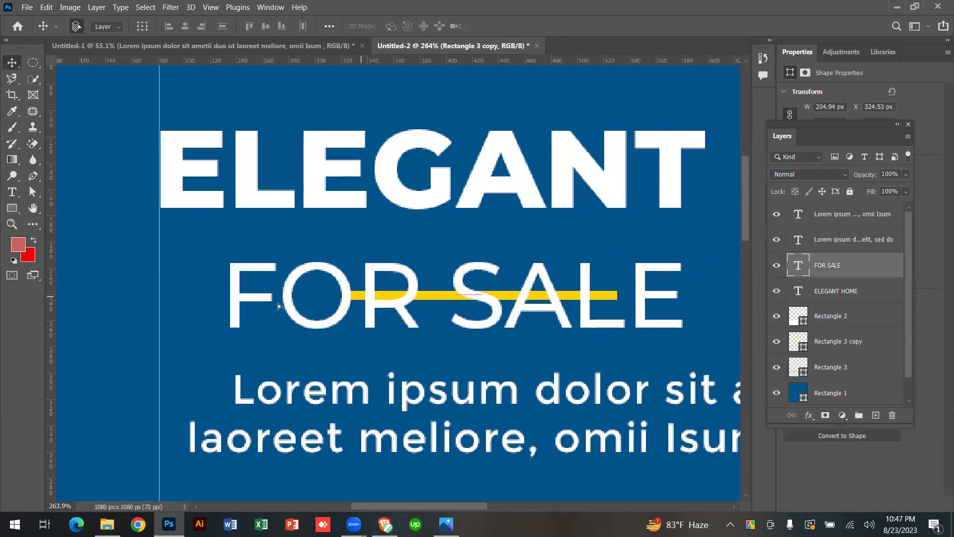
Undo the accidental FOR SALE move and drag the yellow line to the left guide.
key("ctrl+z")
left_click(590, 85)
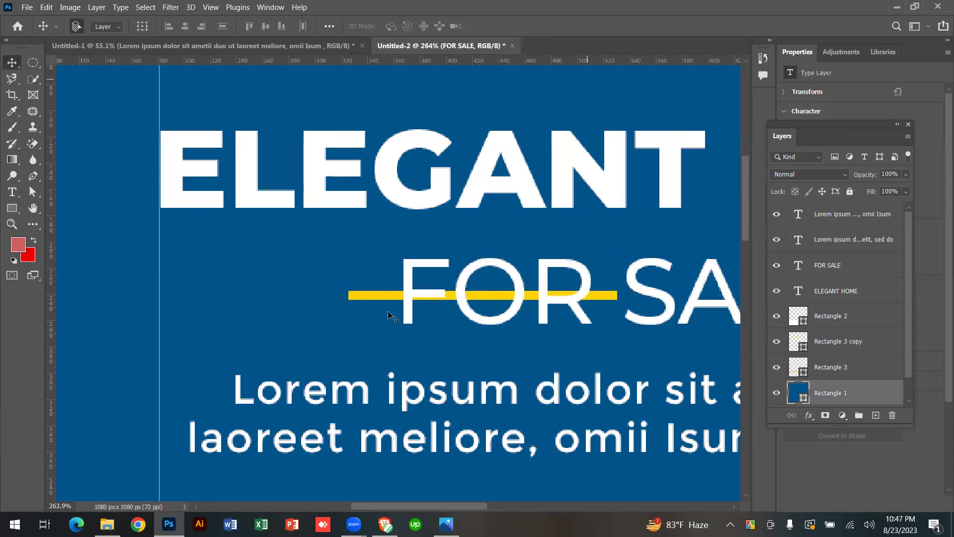
left_click_drag(367, 301, 177, 296)
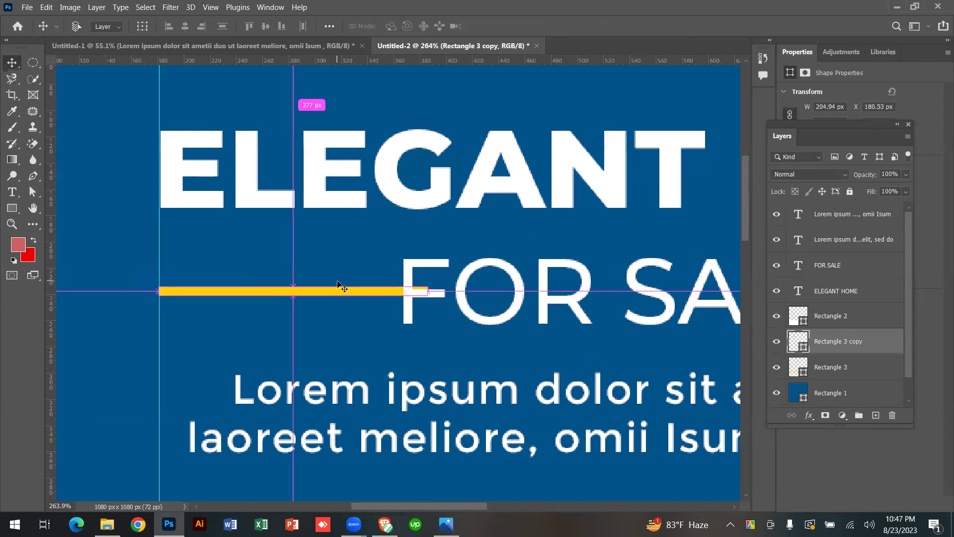
Shorten the yellow line to about 114 px wide.
key("ctrl+t")
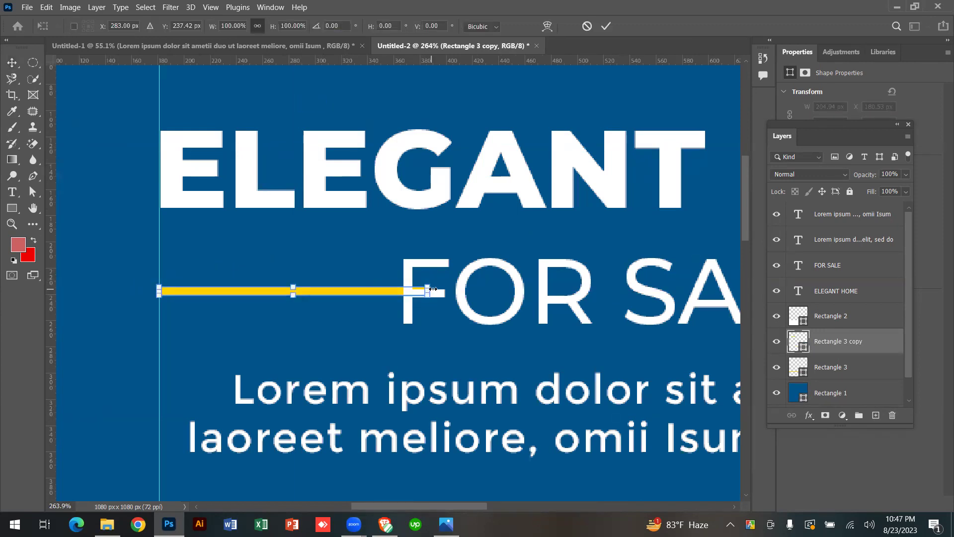
left_click_drag(429, 289, 299, 311)
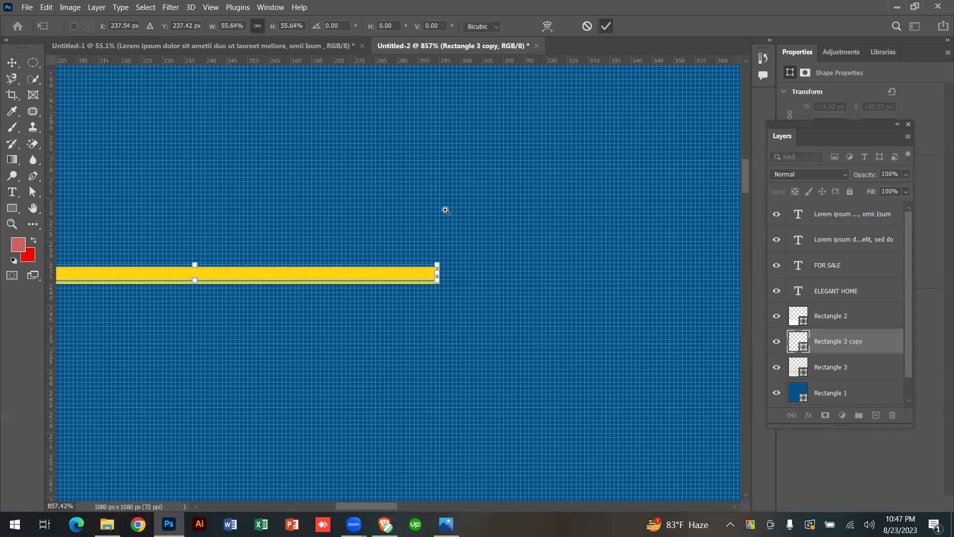
key("Return")
scroll(537, 305, "down", 10)
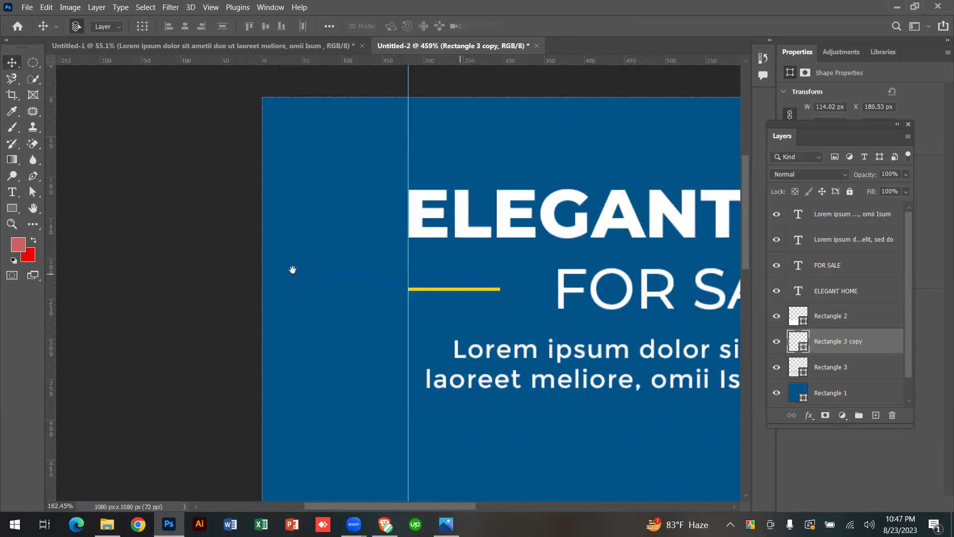
scroll(312, 272, "down", 5)
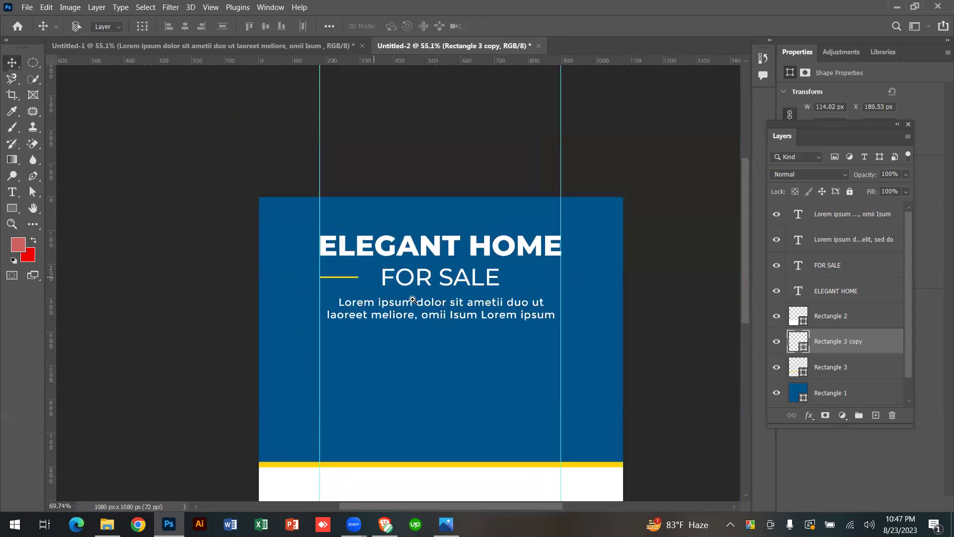
left_click_drag(368, 286, 578, 258)
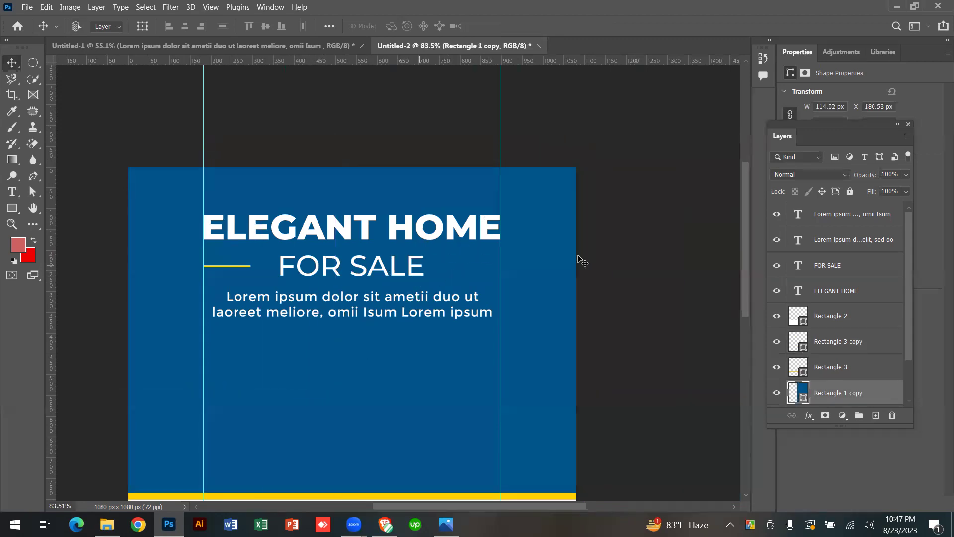
Delete the stray Rectangle 1 copy and duplicate the yellow line onto the right guide.
key("ctrl+z")
key("ctrl+z")
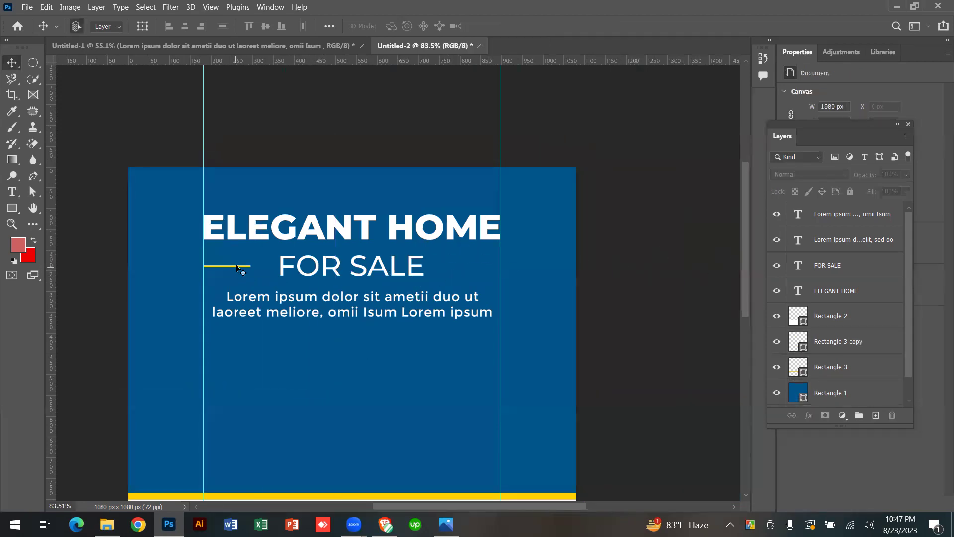
scroll(239, 266, "up", 6)
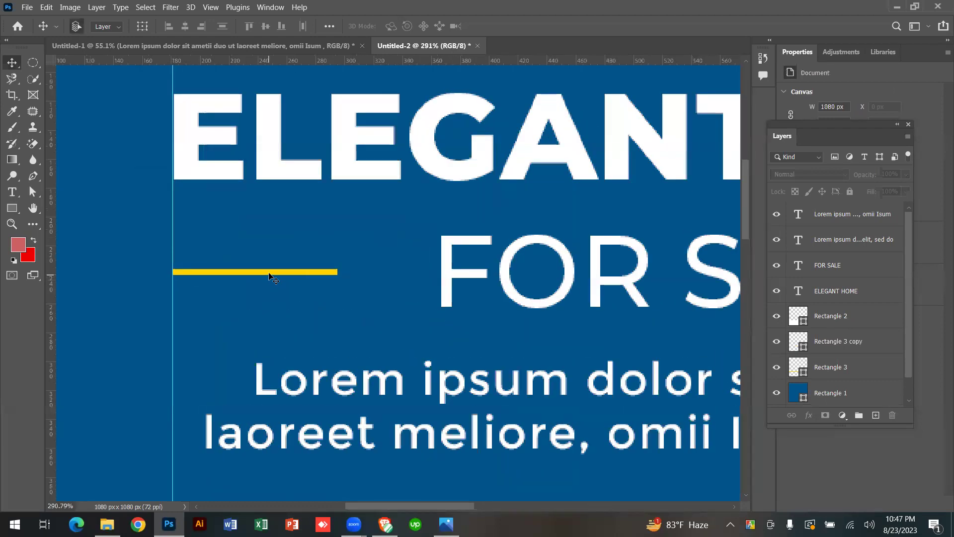
left_click(269, 273, "ctrl")
scroll(179, 276, "down", 3)
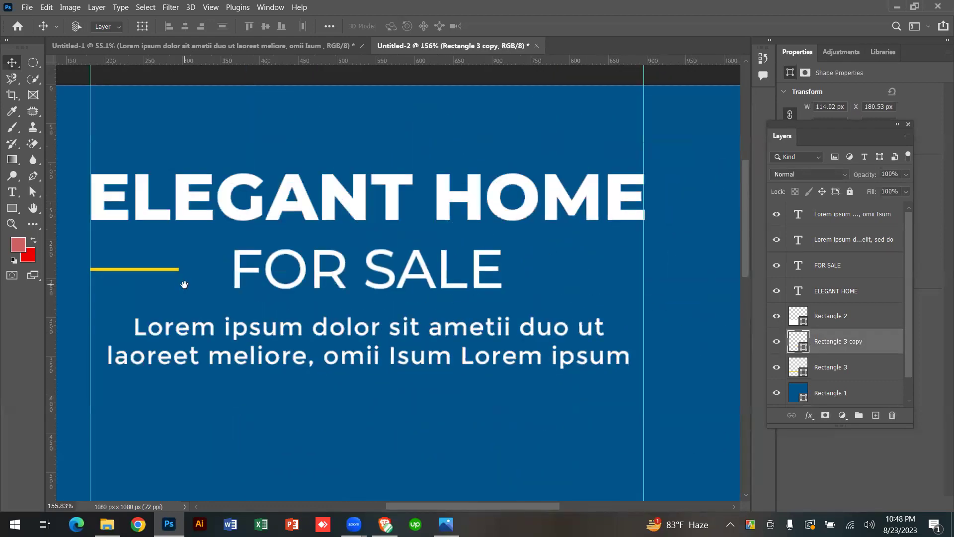
left_click_drag(181, 270, 634, 271)
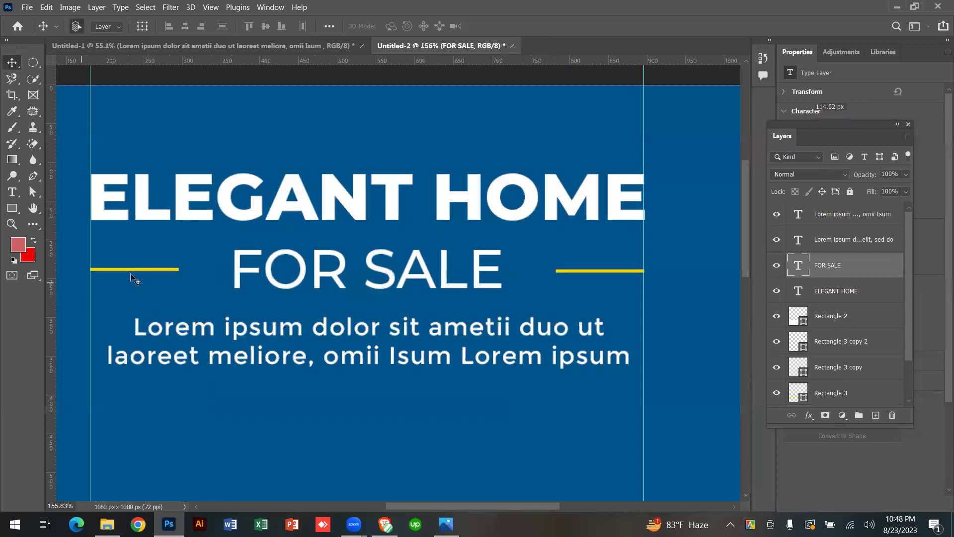
Align the vertical centres of the two yellow lines.
left_click(145, 270)
left_click(146, 270, "shift")
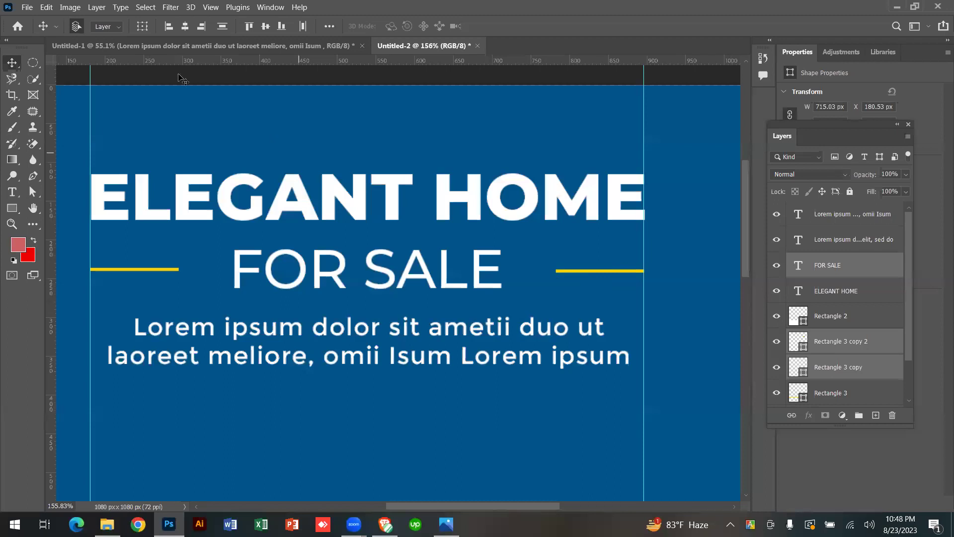
left_click(265, 26)
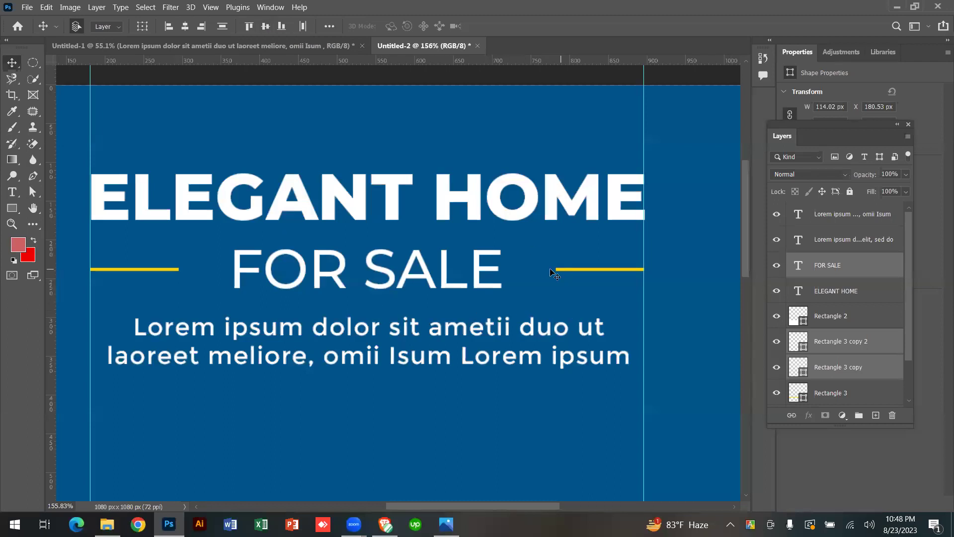
left_click(519, 279)
Lock the blue background layer and select all the heading text layers together.
scroll(450, 214, "down", 2)
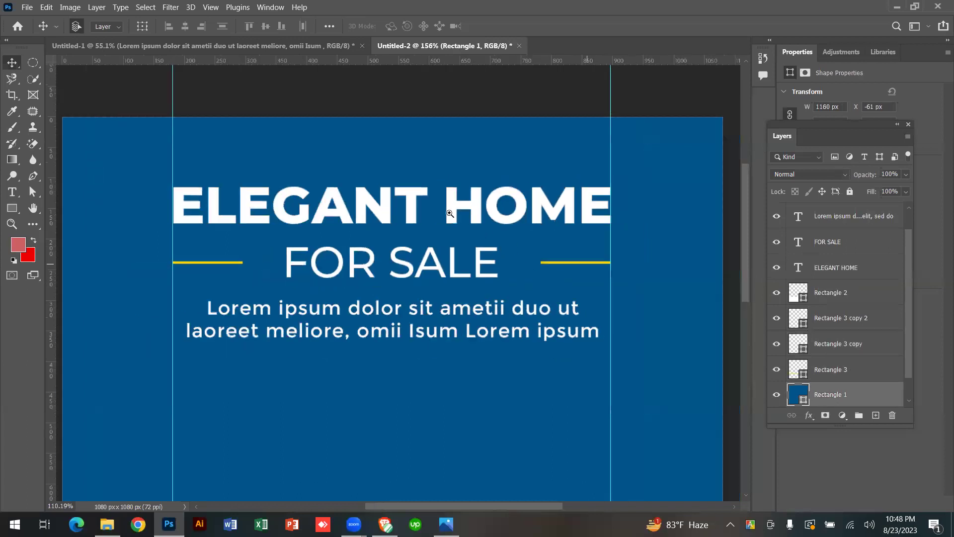
scroll(450, 214, "down", 2)
scroll(517, 238, "up", 1)
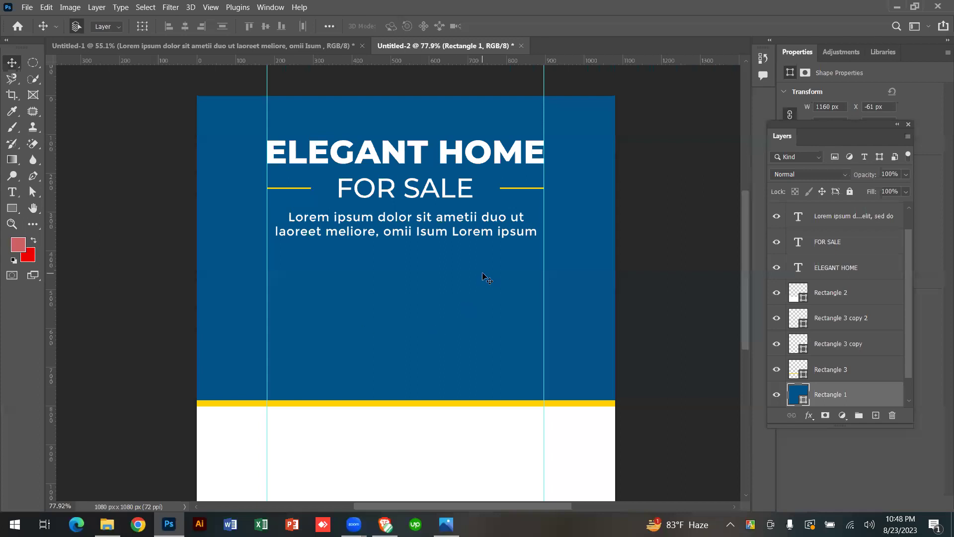
scroll(482, 276, "down", 4)
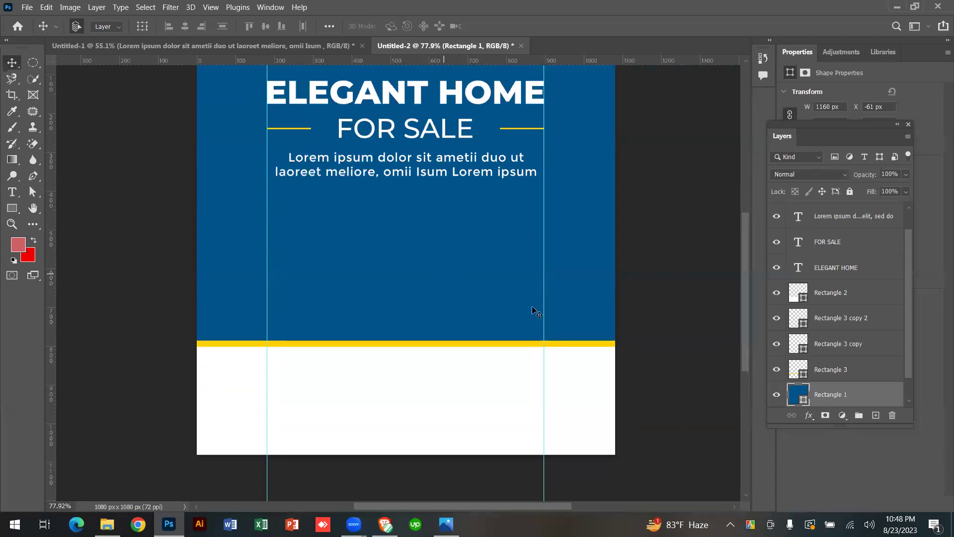
scroll(533, 310, "down", 1)
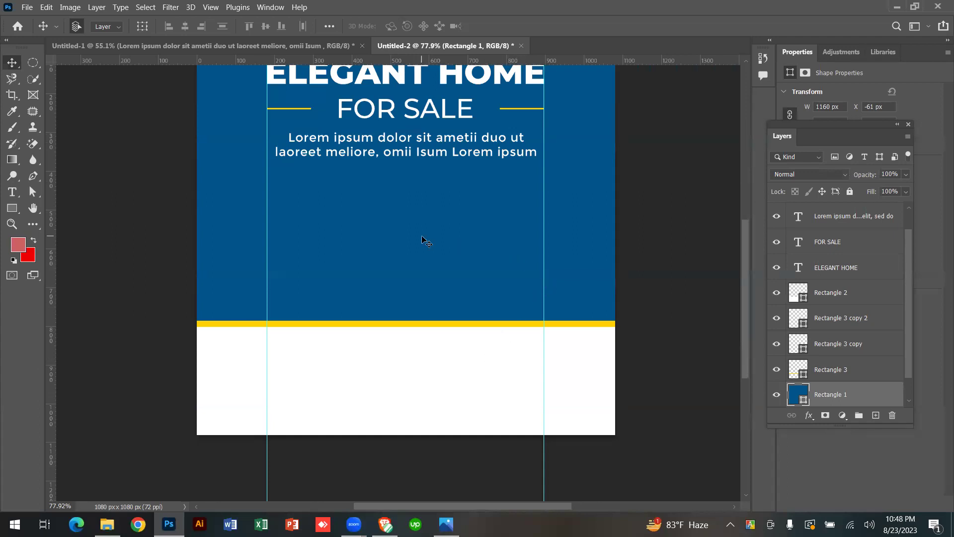
scroll(422, 240, "up", 5)
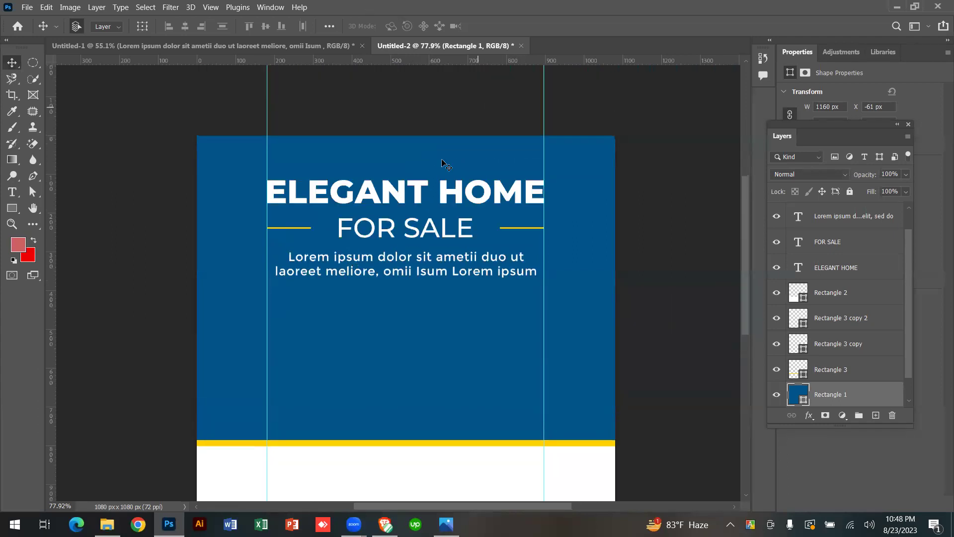
scroll(817, 313, "down", 1)
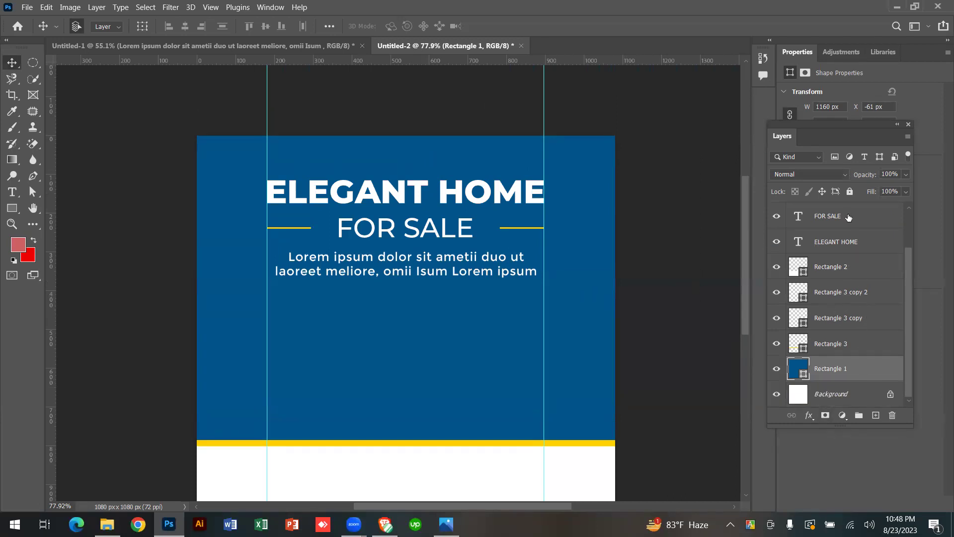
scroll(850, 216, "up", 2)
left_click(850, 191)
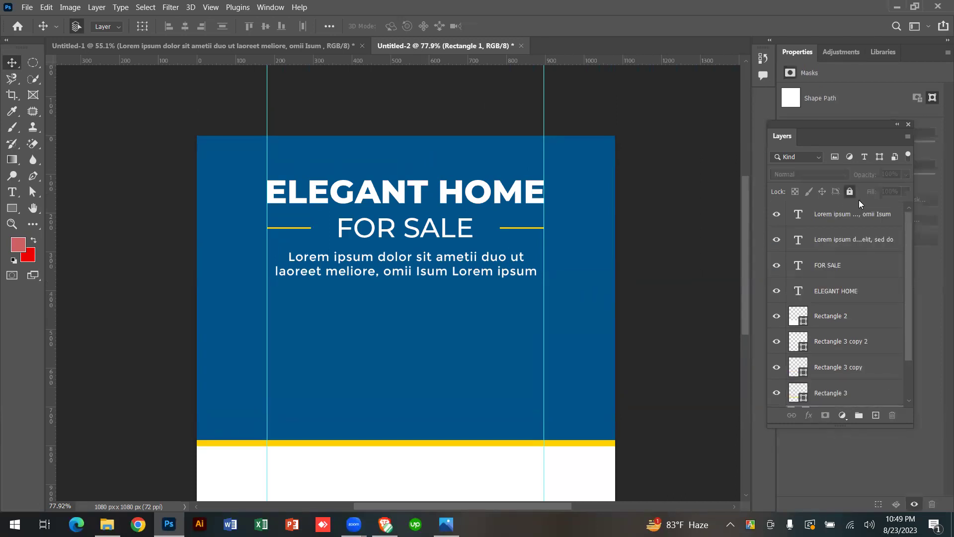
left_click_drag(575, 339, 579, 252)
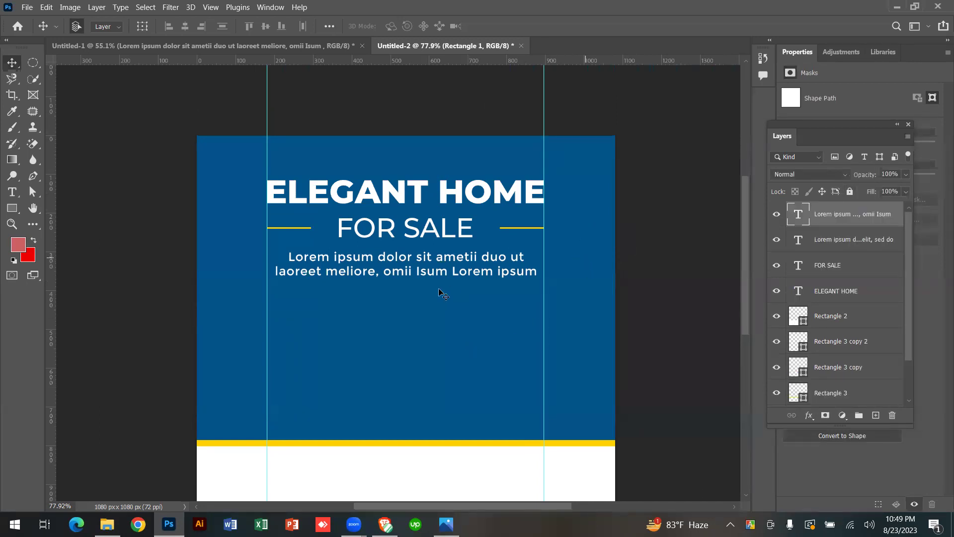
left_click_drag(431, 148, 350, 307)
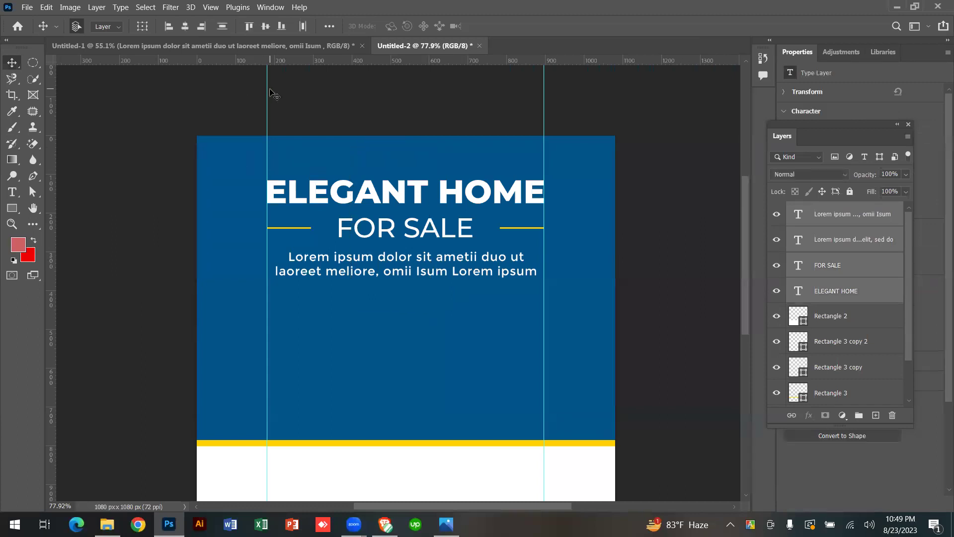
Remove both vertical guides from the canvas.
left_click_drag(267, 96, 30, 90)
left_click_drag(544, 102, 53, 115)
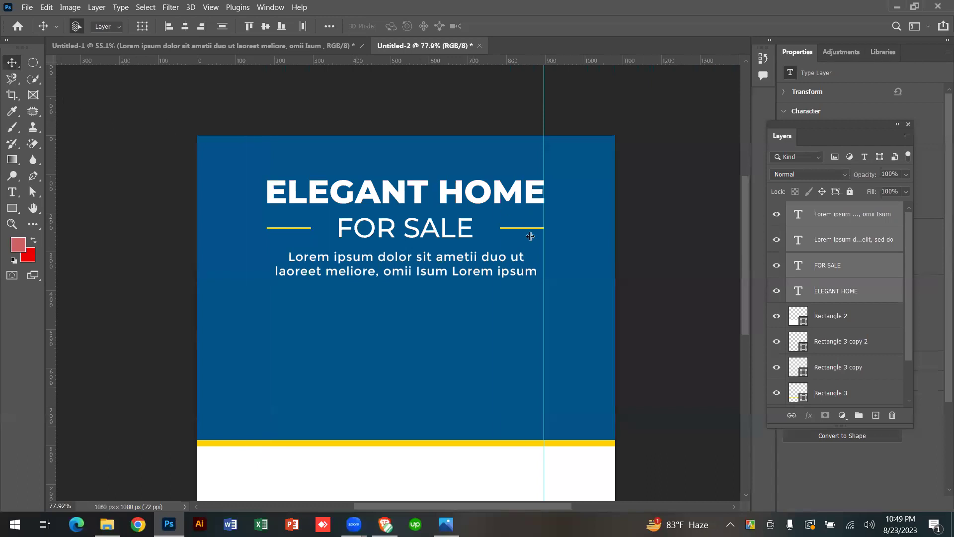
left_click_drag(539, 309, 146, 119)
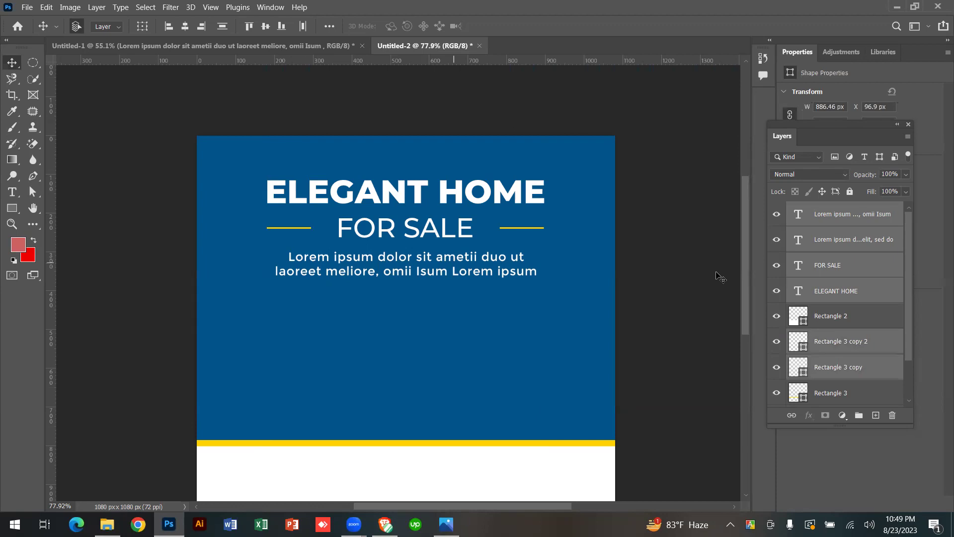
Add Rectangle 3 to the selection and nudge the heading block slightly higher with the Up arrow.
scroll(874, 329, "down", 2)
left_click(869, 344)
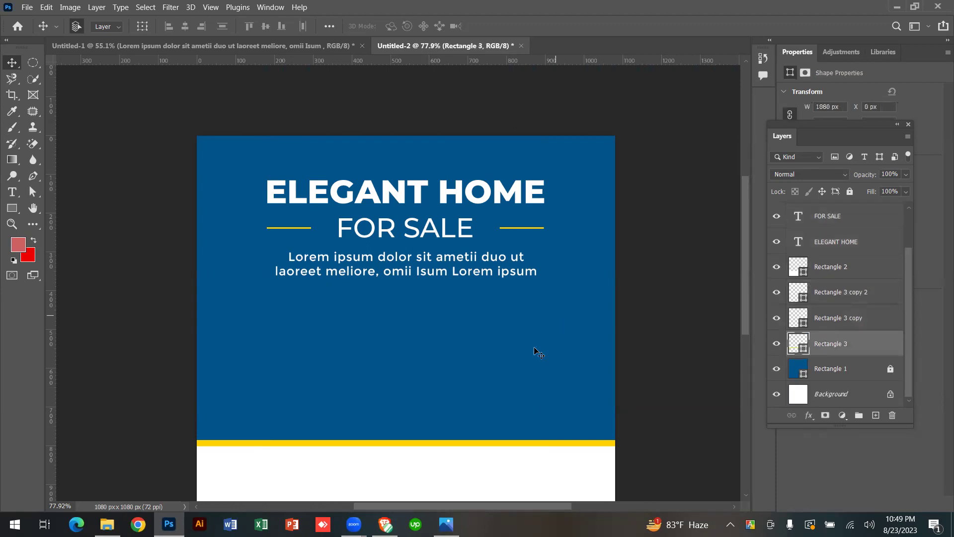
scroll(561, 303, "down", 1)
scroll(512, 298, "up", 3)
left_click_drag(551, 310, 219, 174)
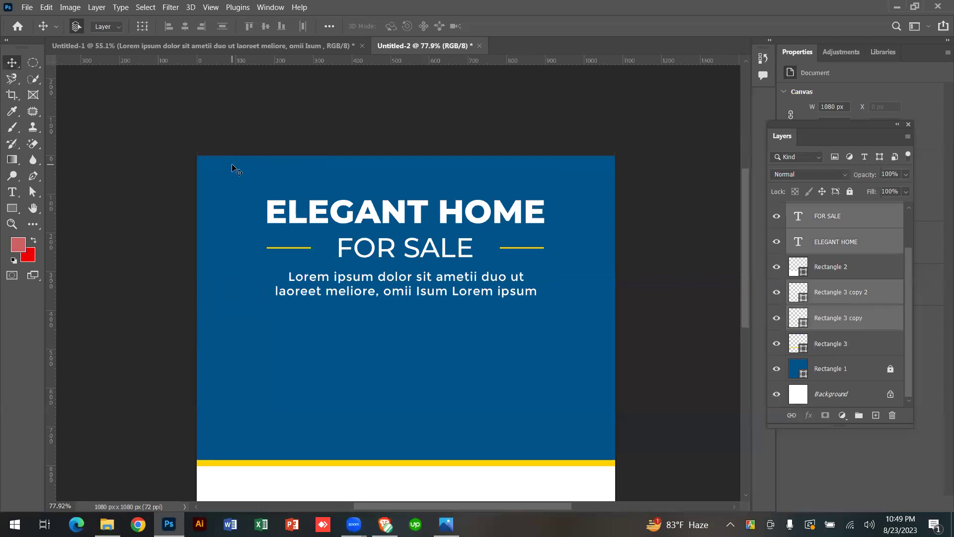
scroll(422, 294, "up", 2)
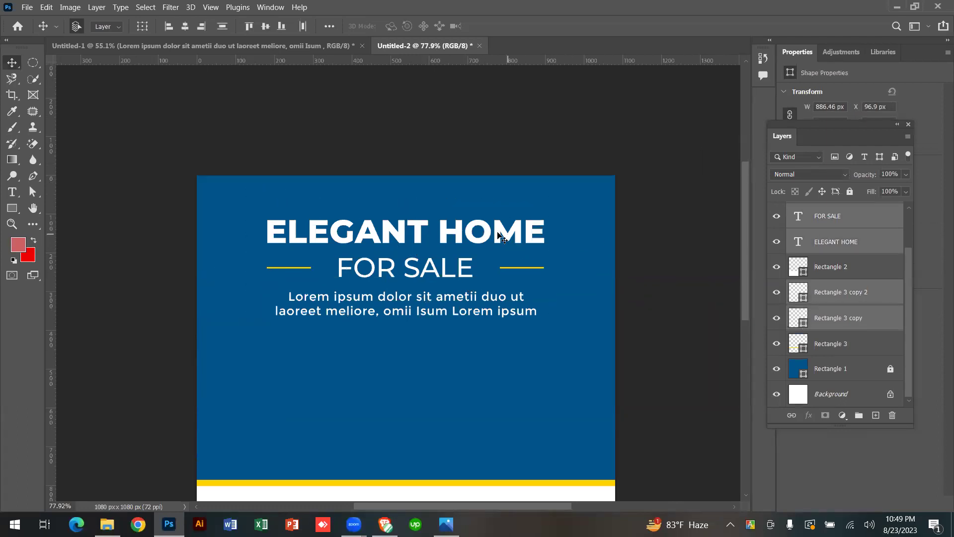
left_click_drag(459, 237, 465, 211)
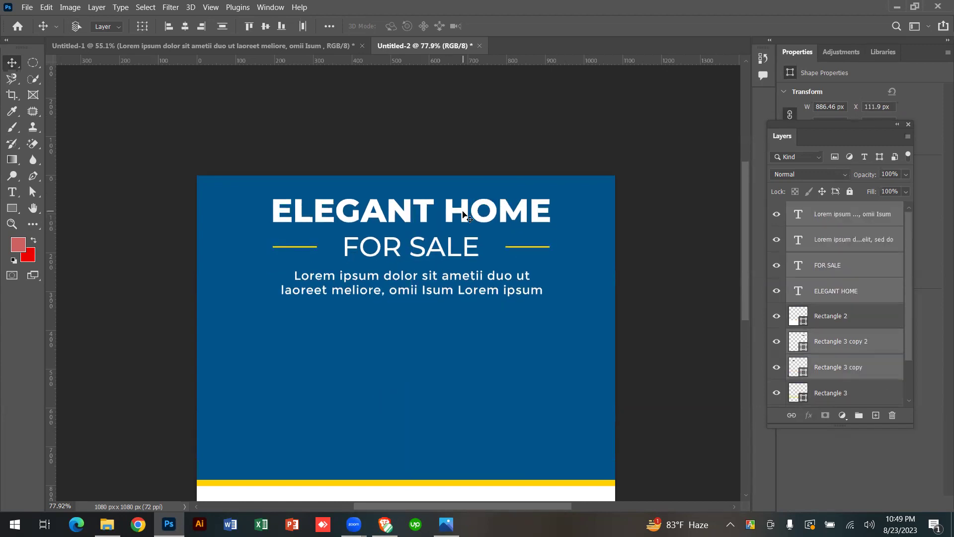
key("ctrl+z")
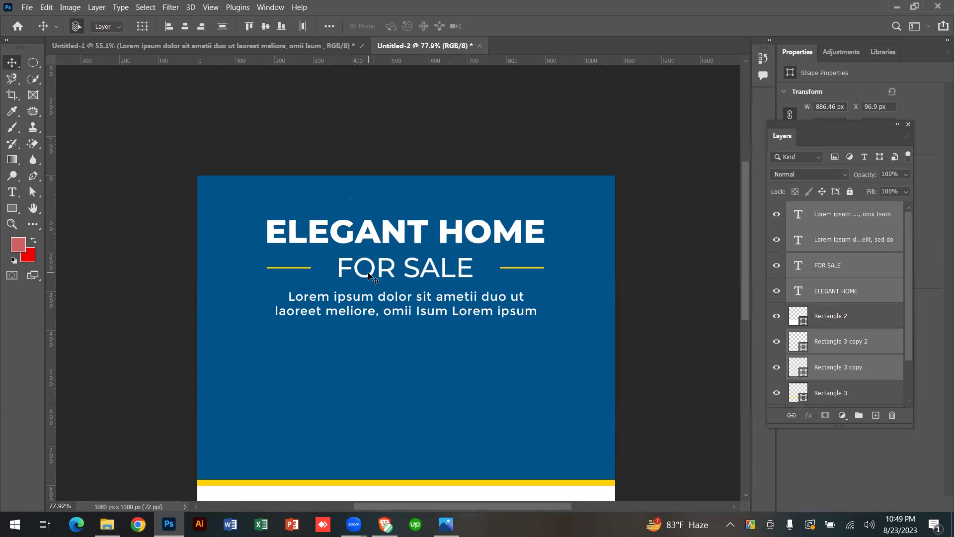
key("Up")
key("Up")
key("Up")
key("Up")
key("Up")
key("Up")
key("Up")
key("Up")
key("Up")
key("Up")
key("Up")
key("Up")
key("Up")
key("Up")
key("Up")
key("Up")
key("Up")
key("Up")
key("Up")
key("Up")
key("Up")
key("Up")
key("Up")
key("Up")
key("Up")
key("Up")
key("Up")
key("Up")
key("Up")
key("Up")
key("Up")
key("Up")
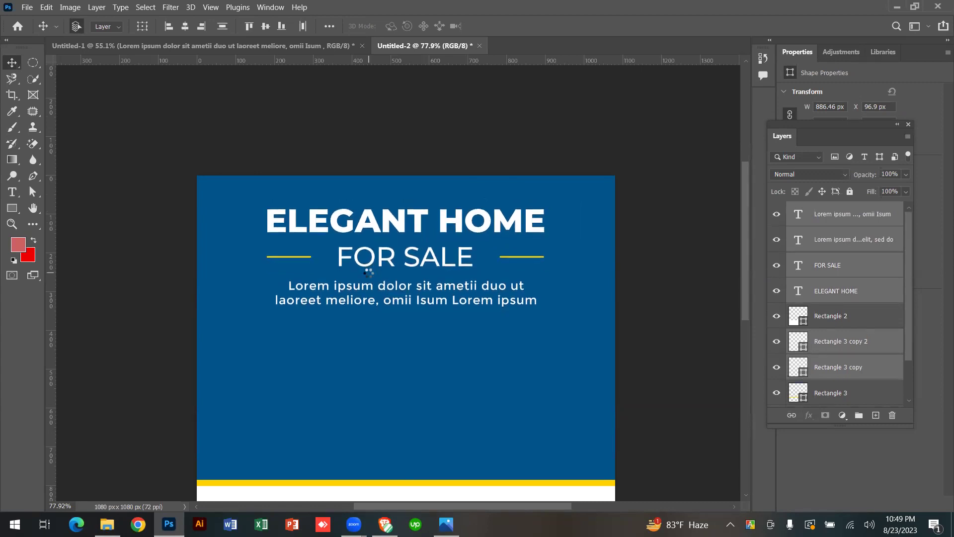
left_click(465, 366)
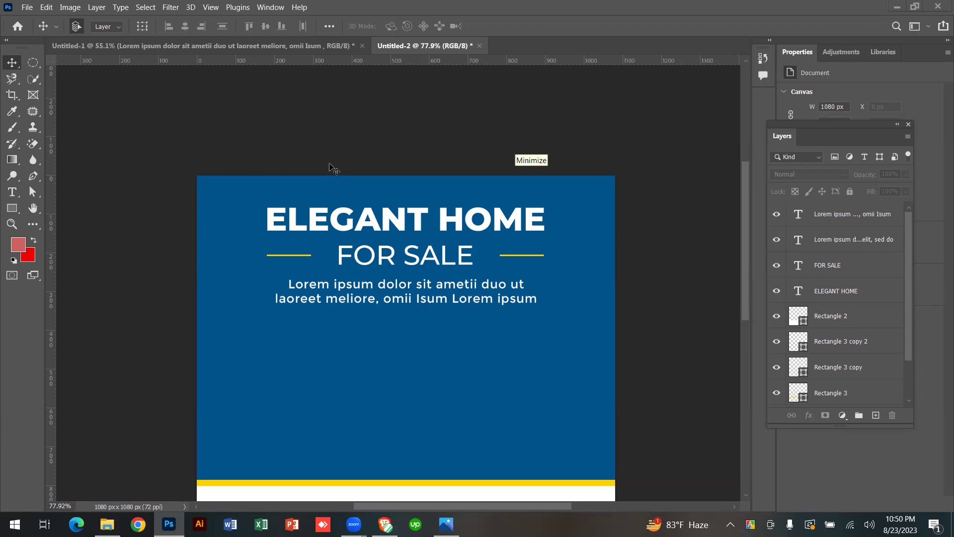
scroll(485, 212, "down", 2)
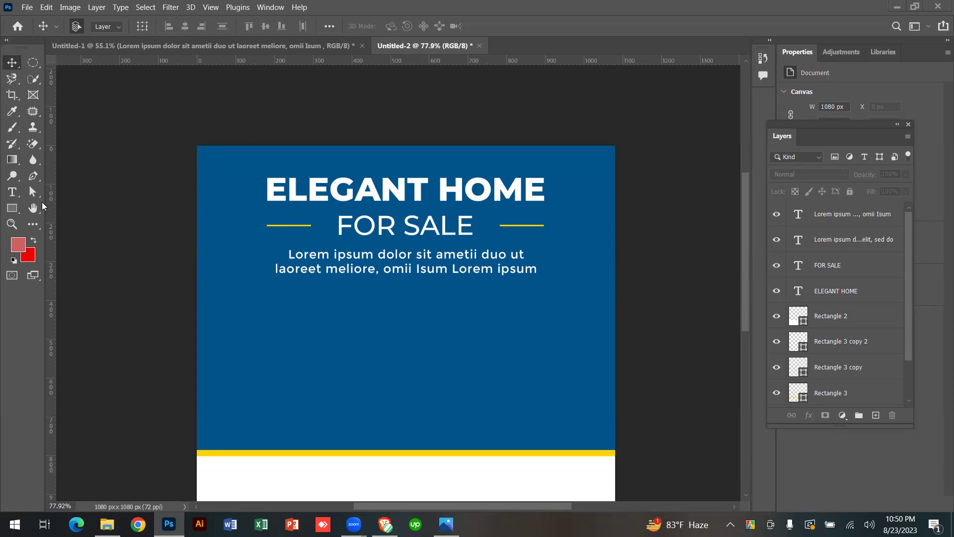
left_click(12, 192)
left_click_drag(263, 302, 579, 342)
scroll(923, 285, "up", 1)
scroll(462, 278, "down", 2)
left_click_drag(293, 295, 563, 325)
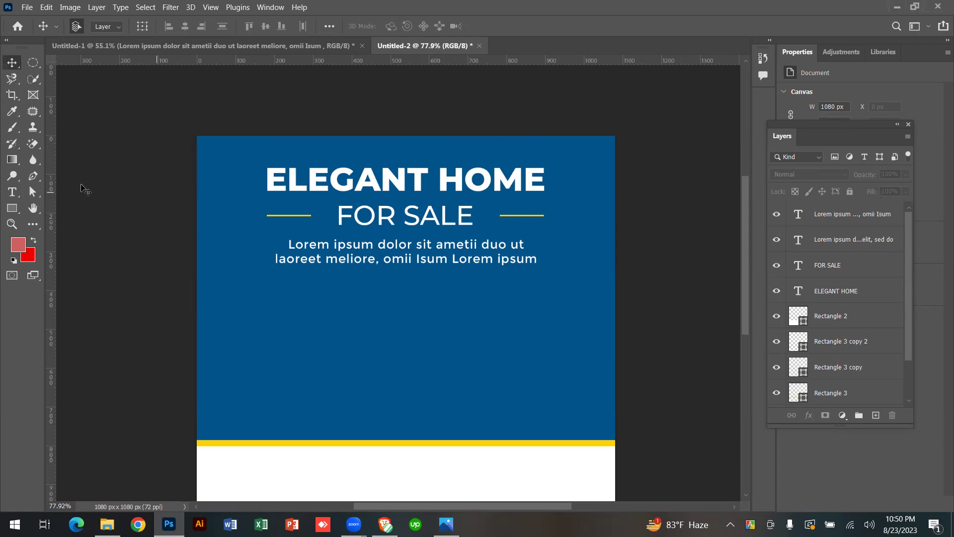
left_click(13, 192)
left_click_drag(310, 286, 518, 301)
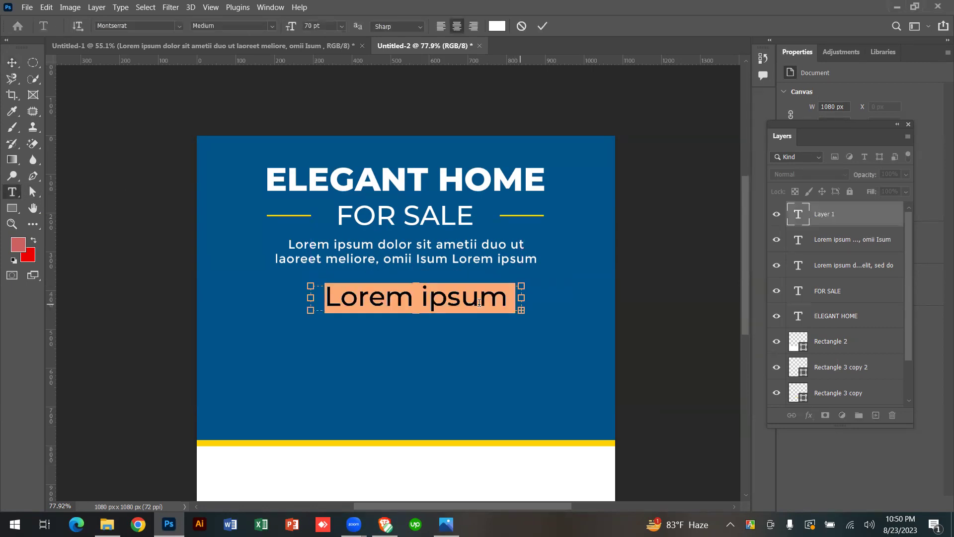
left_click(387, 295)
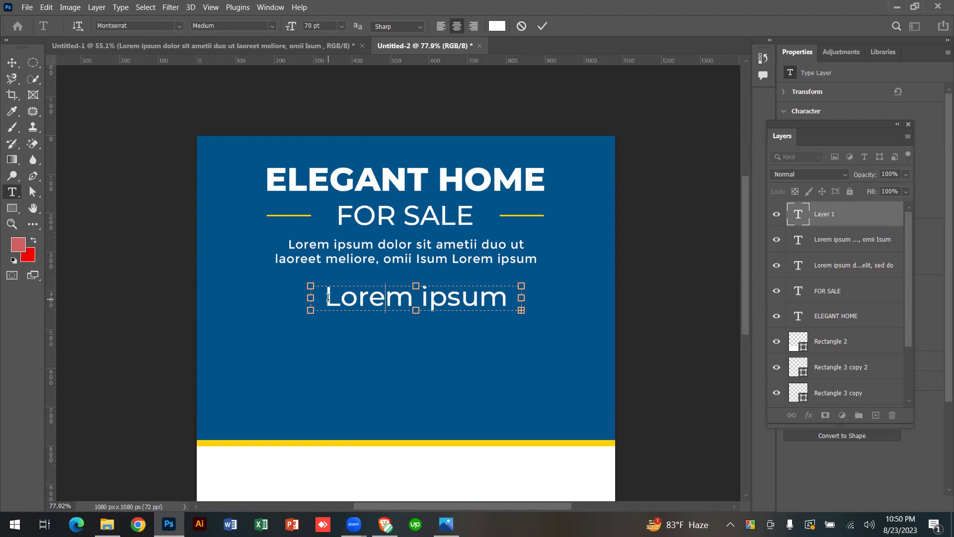
left_click_drag(326, 299, 461, 298)
left_click_drag(520, 307, 523, 307)
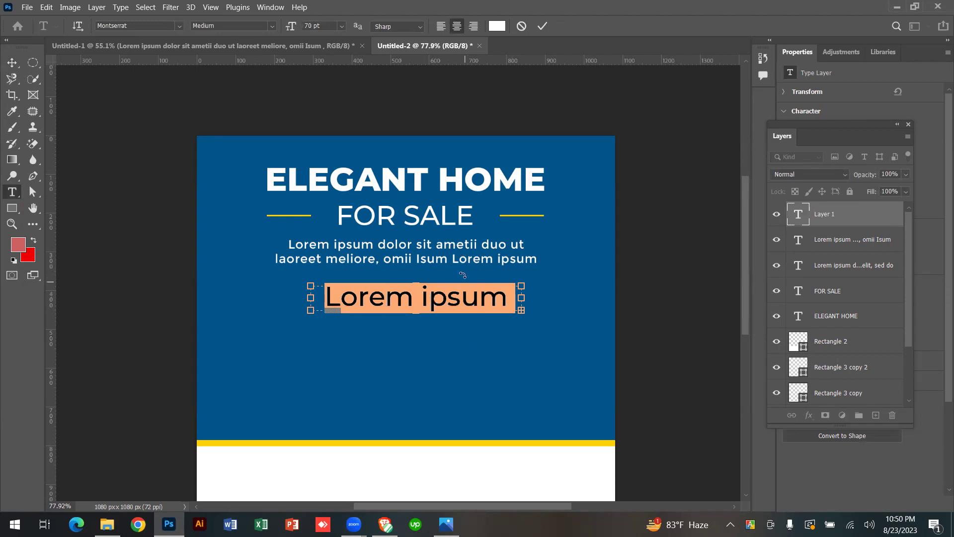
left_click(449, 298)
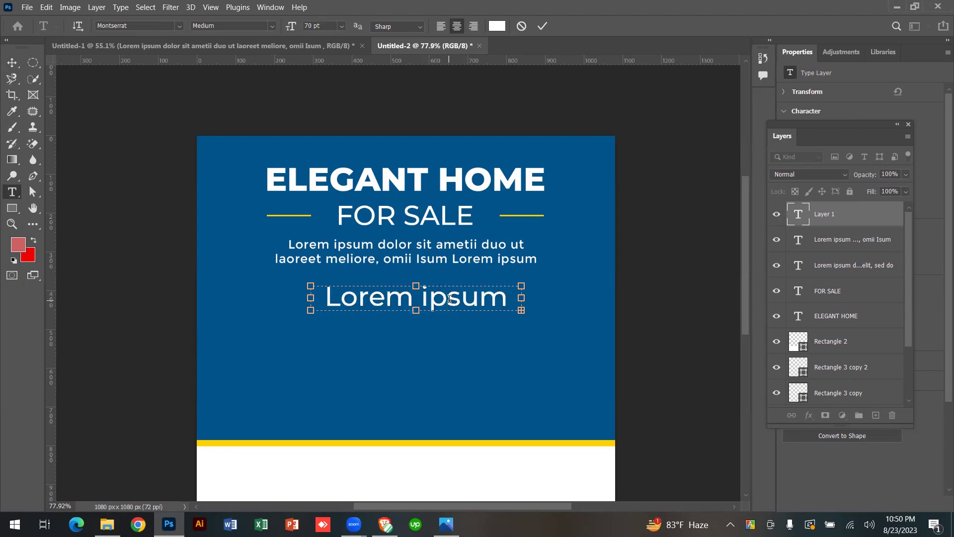
left_click_drag(517, 298, 305, 306)
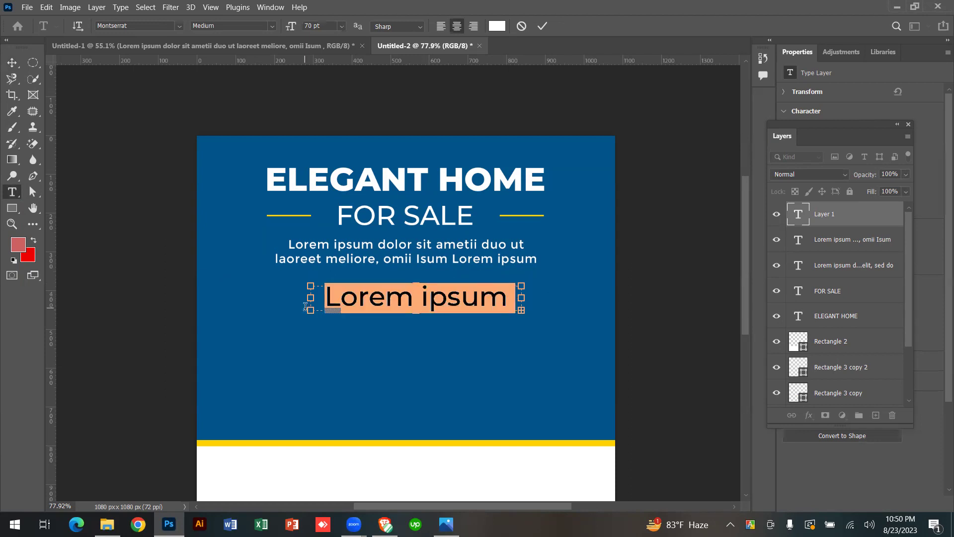
left_click(526, 26)
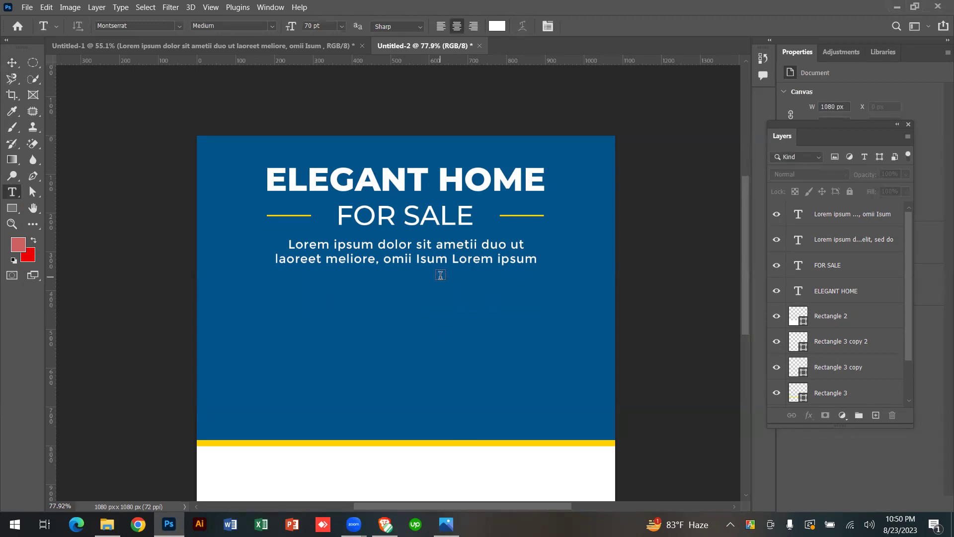
left_click(446, 259)
key("ctrl+a")
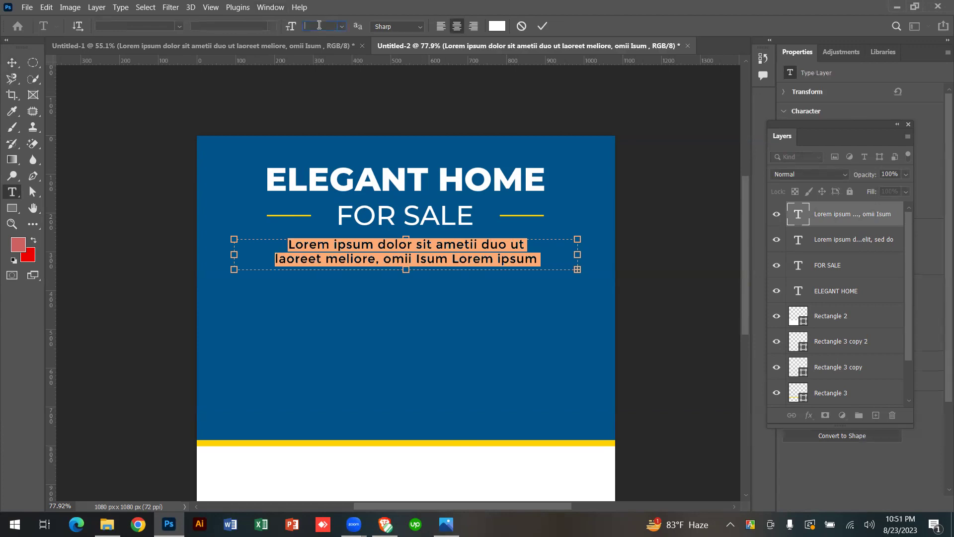
left_click(542, 26)
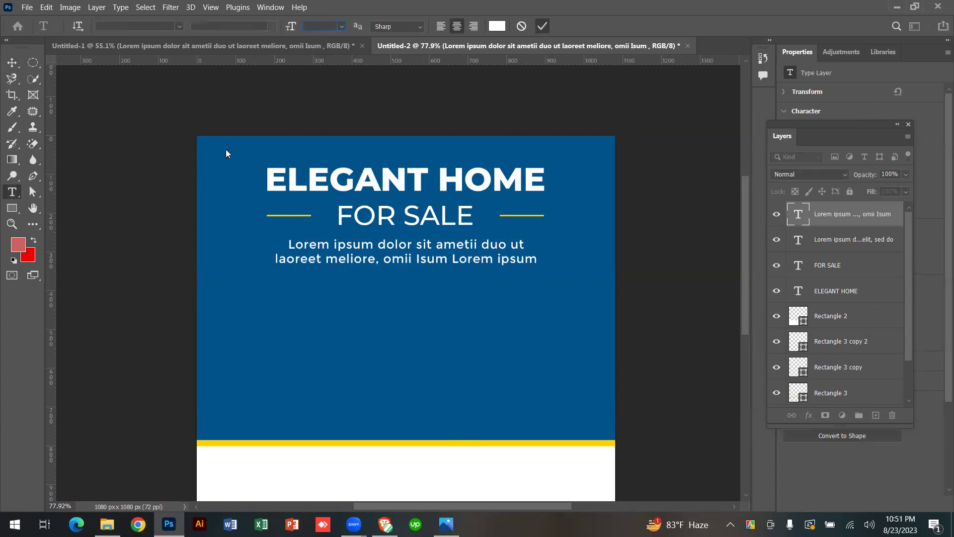
left_click(12, 62)
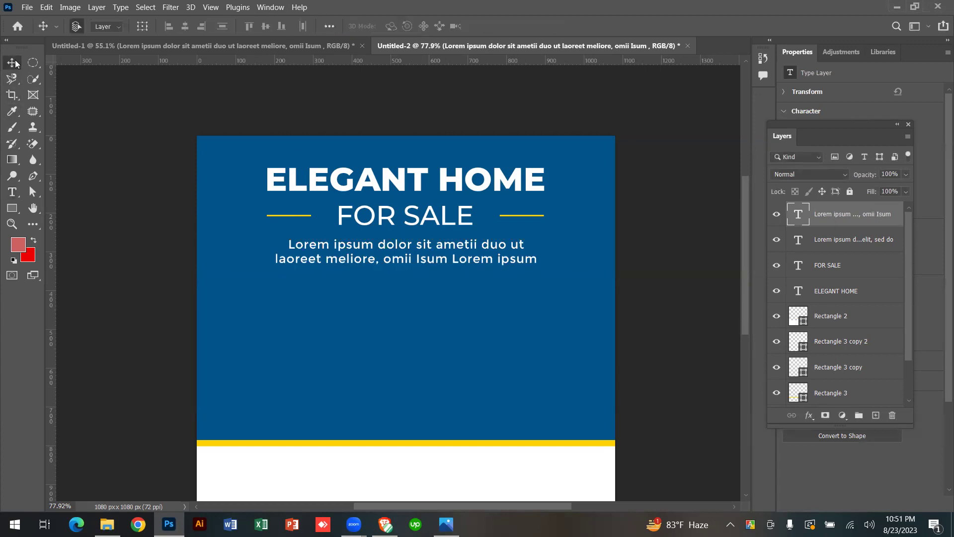
left_click(321, 434)
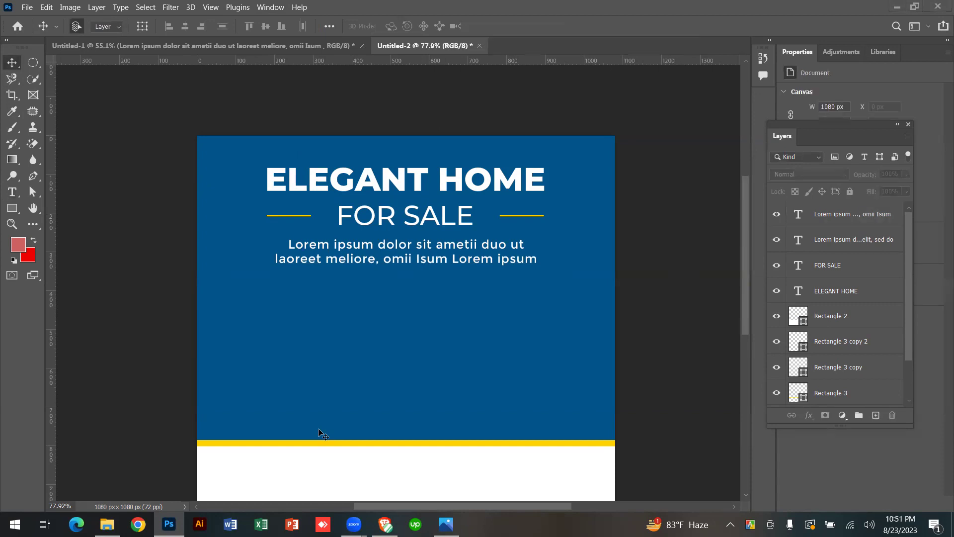
Create a text layer below the subtitle reading "Banner Design".
left_click(13, 194)
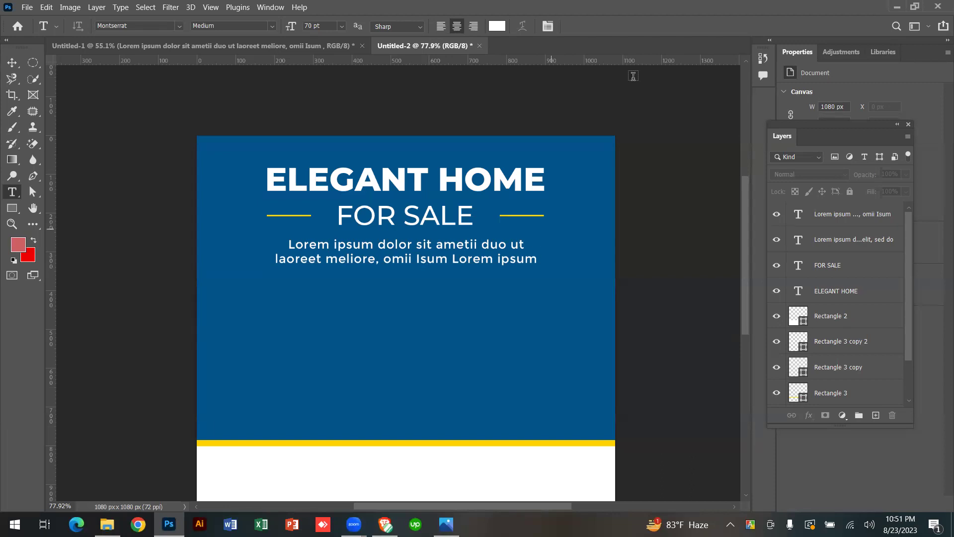
scroll(303, 268, "down", 1)
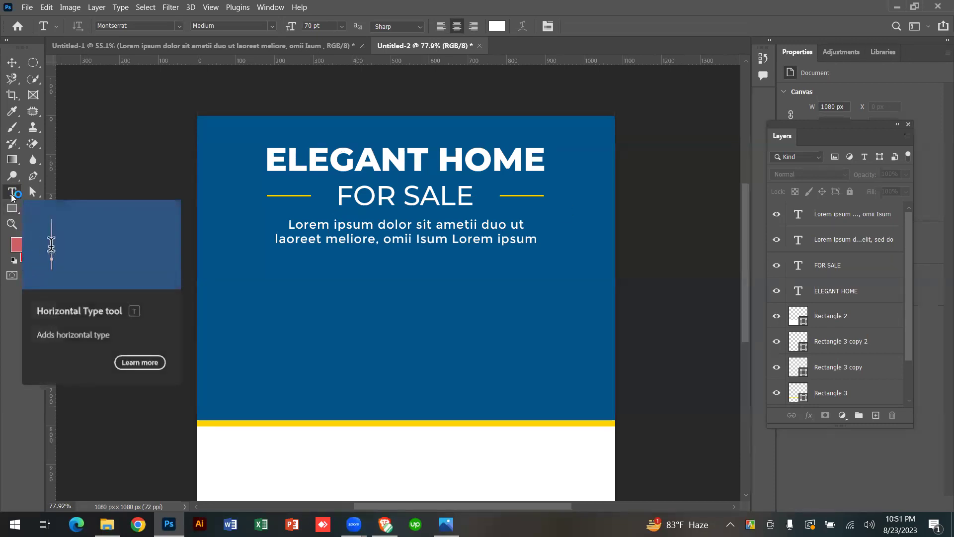
left_click(12, 194)
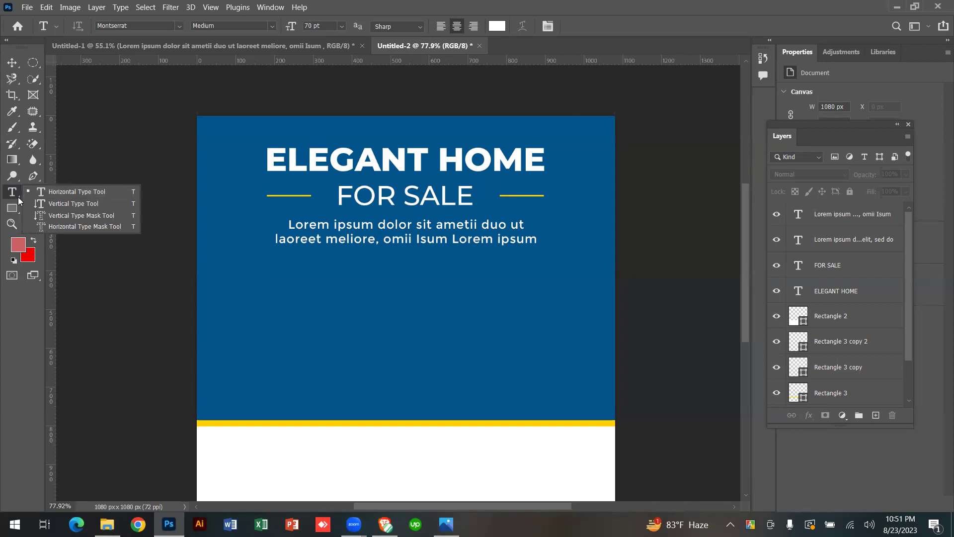
left_click(12, 197)
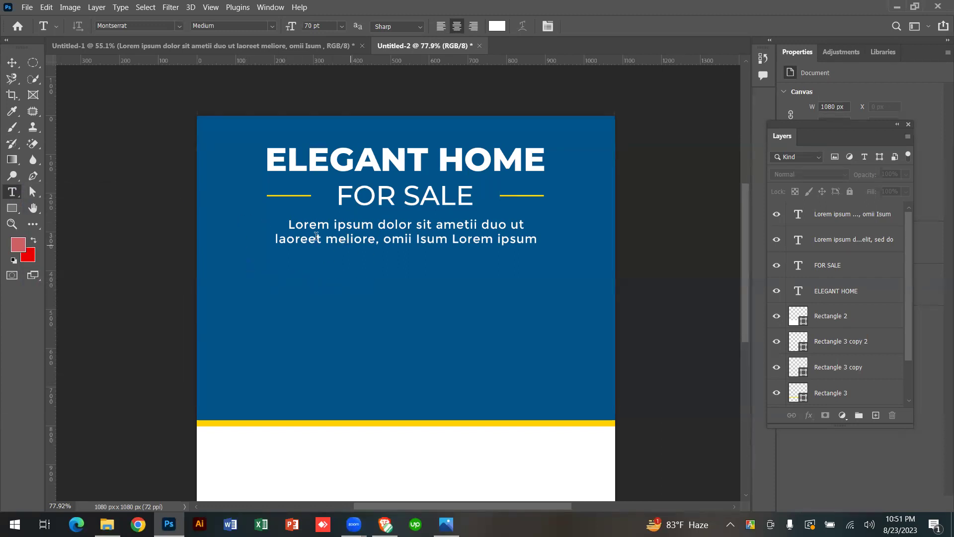
left_click(278, 277)
left_click_drag(277, 274, 428, 272)
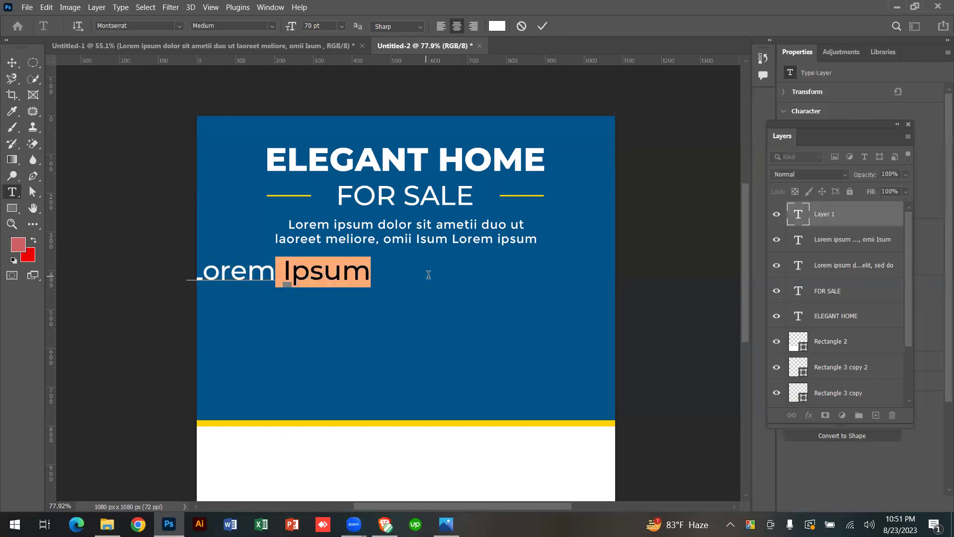
key("Left")
key("Left")
key("Left")
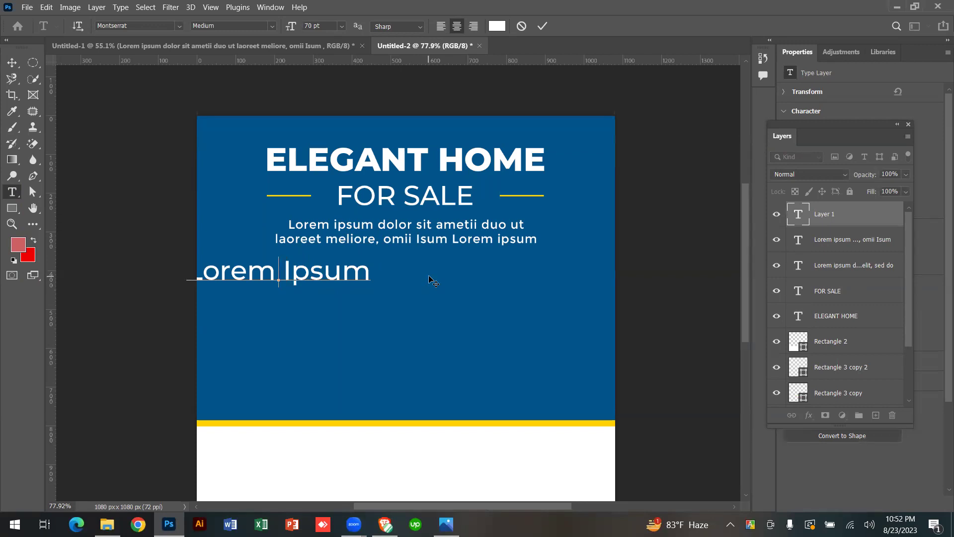
key("ctrl+a")
key("BackSpace")
type("B")
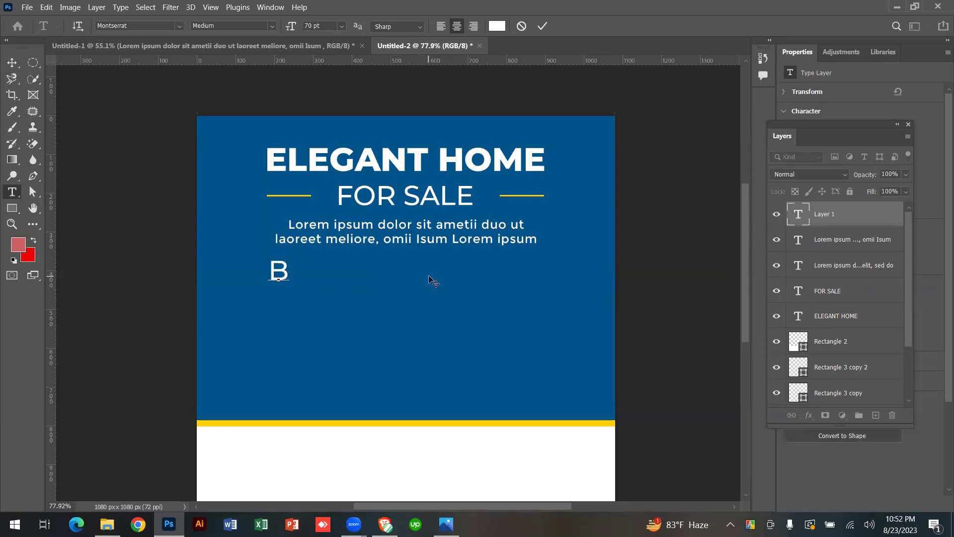
type("anne")
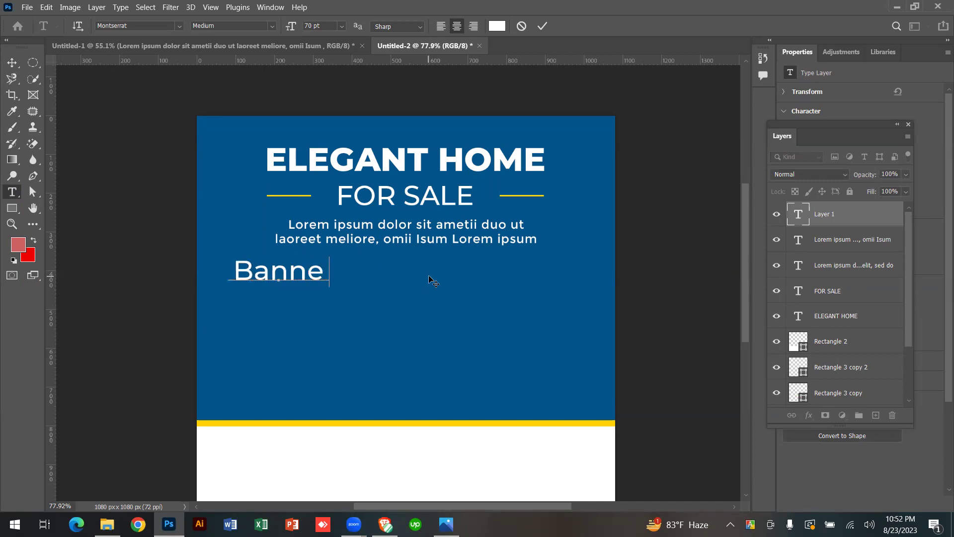
type("r Design")
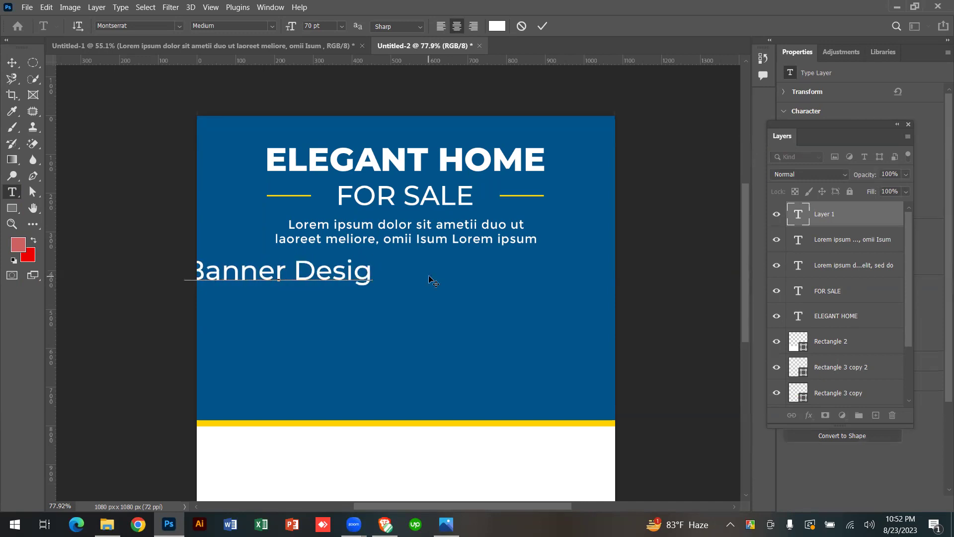
left_click(541, 26)
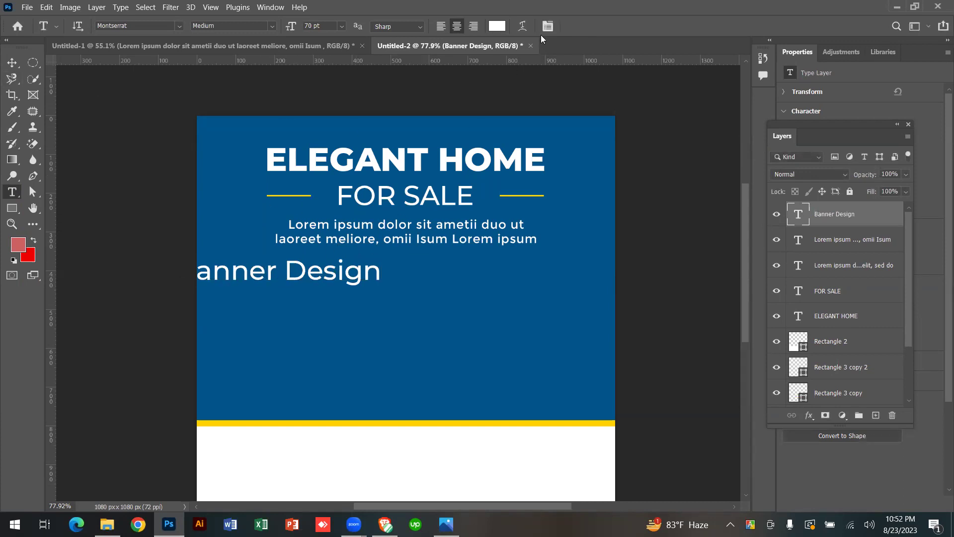
Centre the Banner Design text under the subtitle.
left_click(12, 62)
left_click_drag(313, 279, 439, 274)
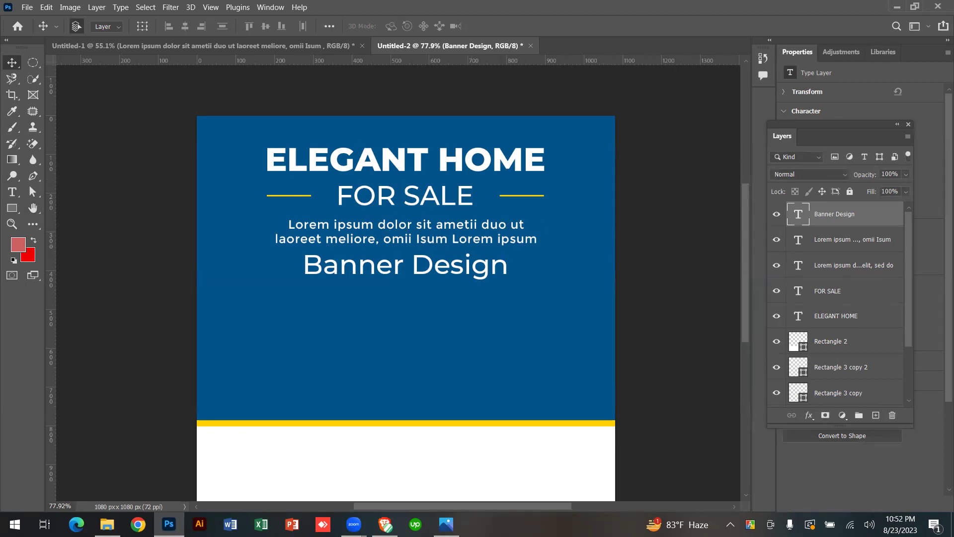
left_click(13, 190)
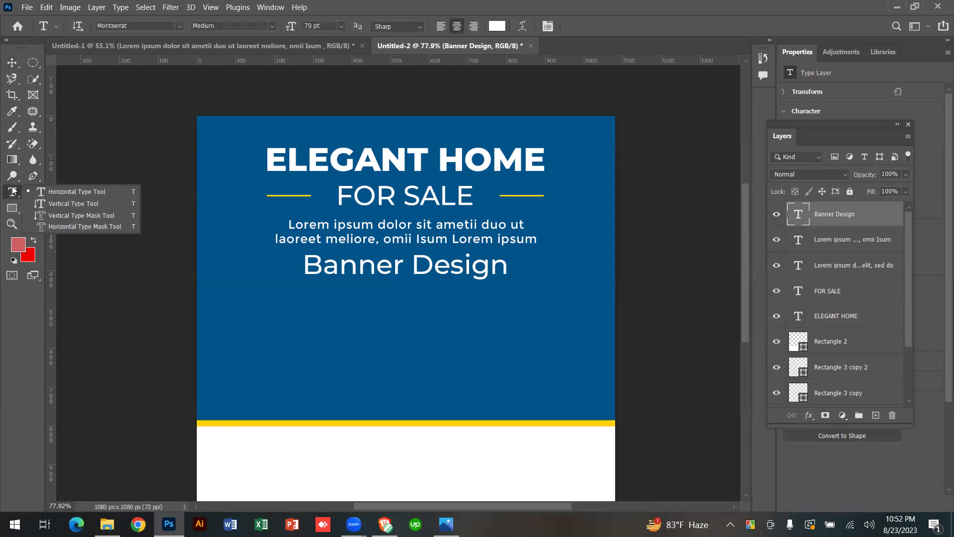
Draw a Lorem ipsum dolor paragraph box below Banner Design, then switch to the web browser.
left_click(13, 191)
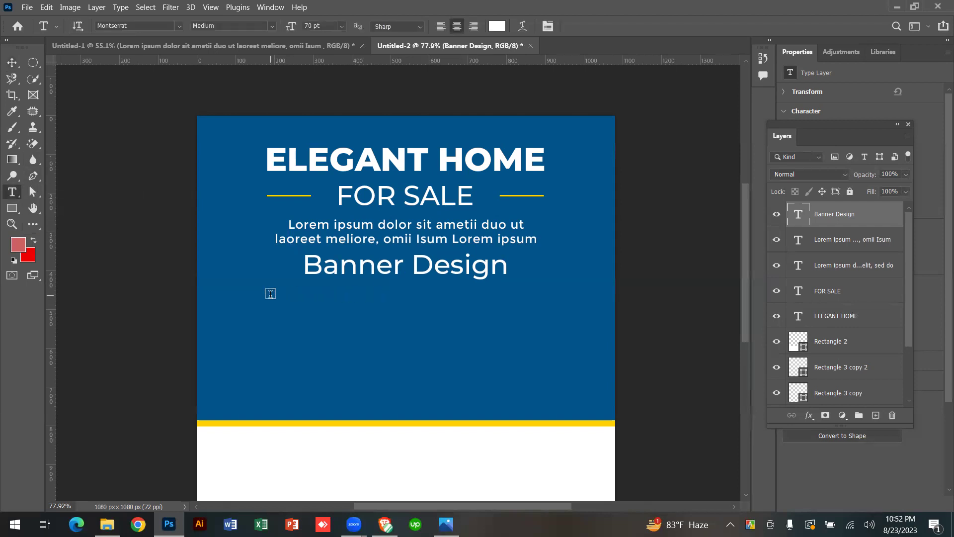
left_click_drag(275, 297, 557, 365)
left_click(476, 310)
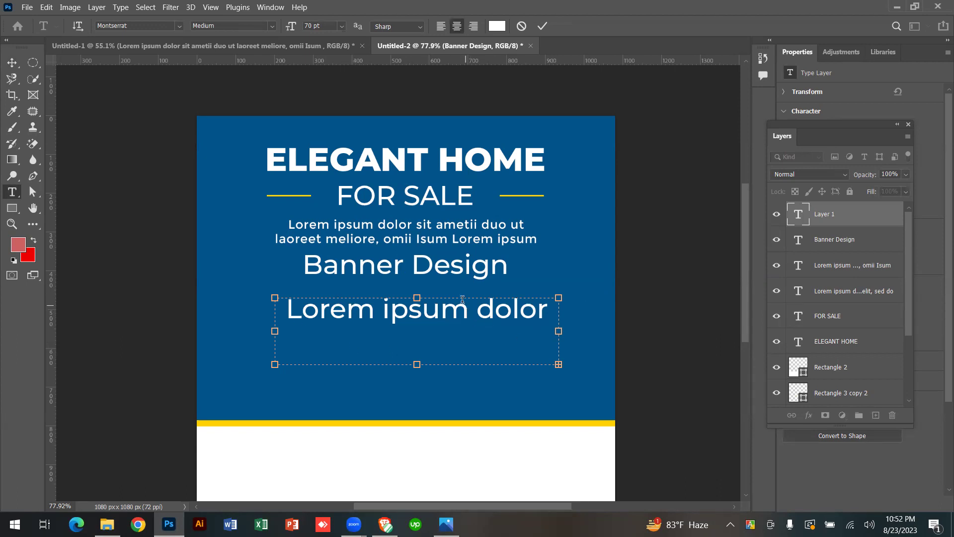
left_click(385, 525)
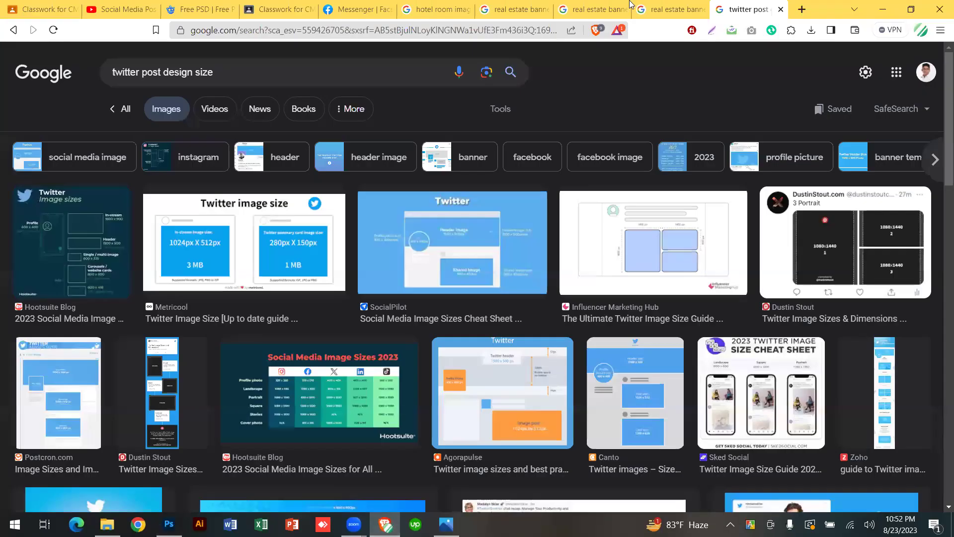
Search 'lorem ipsum' in Brave, open lipsum.com and select the first paragraph from 'pe specimen book' to its end.
left_click(805, 17)
type("lo")
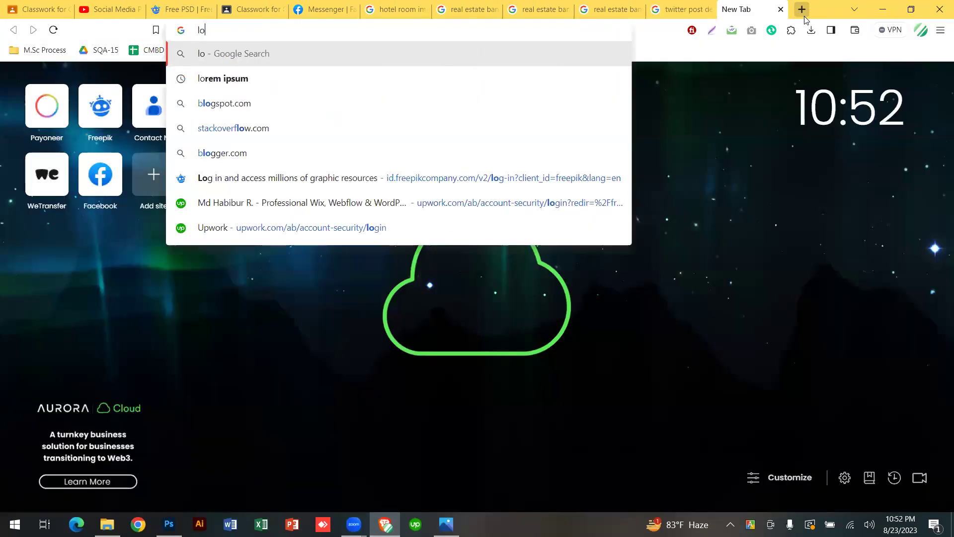
type("rem ipsum")
key("Return")
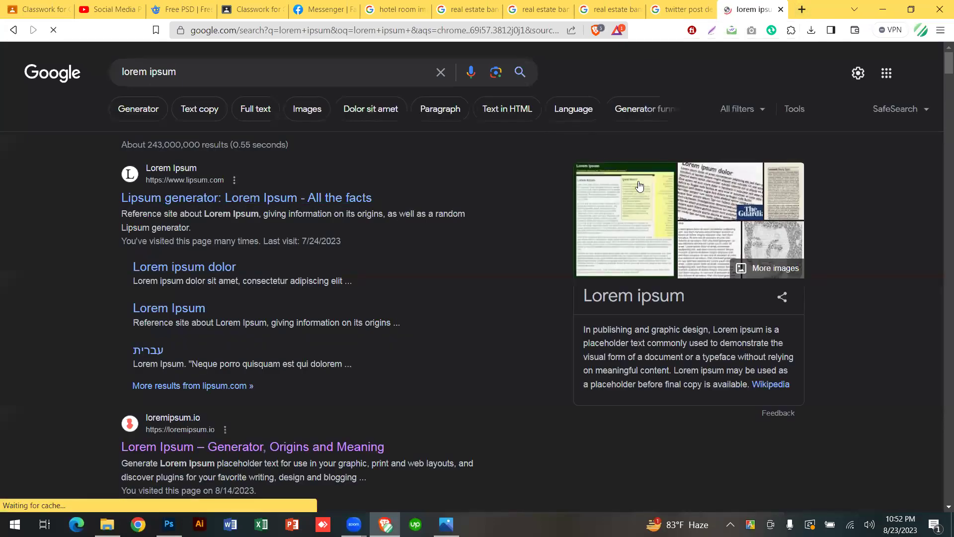
scroll(717, 236, "down", 2)
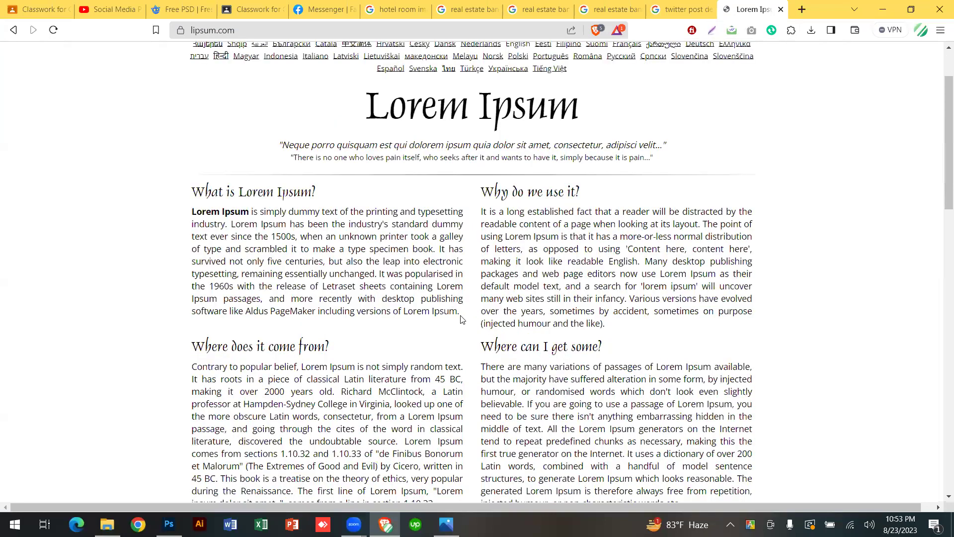
left_click_drag(461, 319, 355, 251)
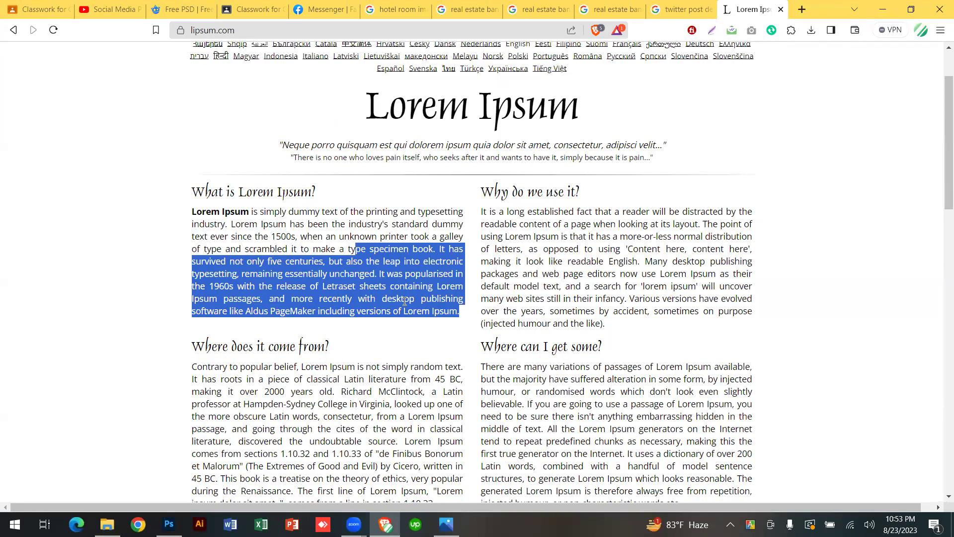
left_click(169, 523)
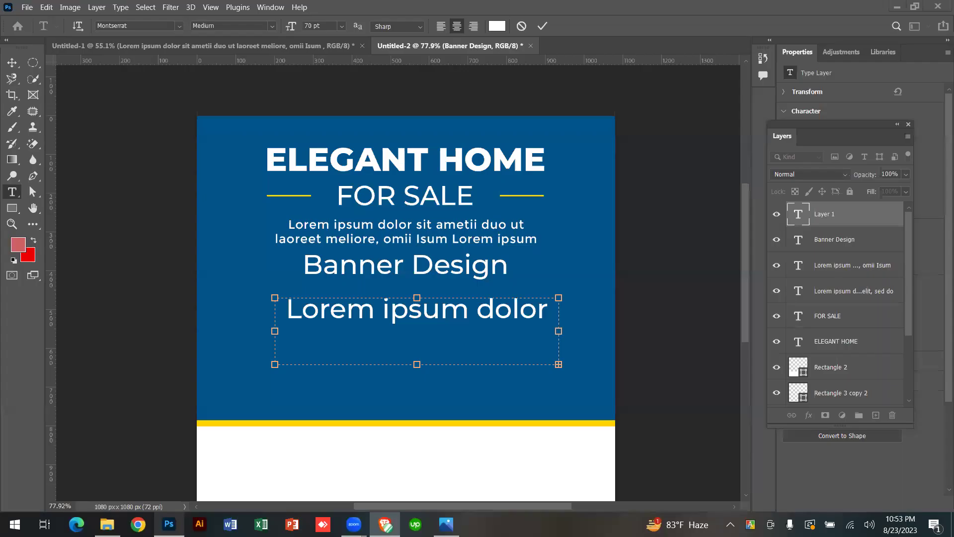
Replace the text box contents with the copied lorem ipsum passage and enlarge the box.
key("ctrl+a")
type("pe specimen book.")
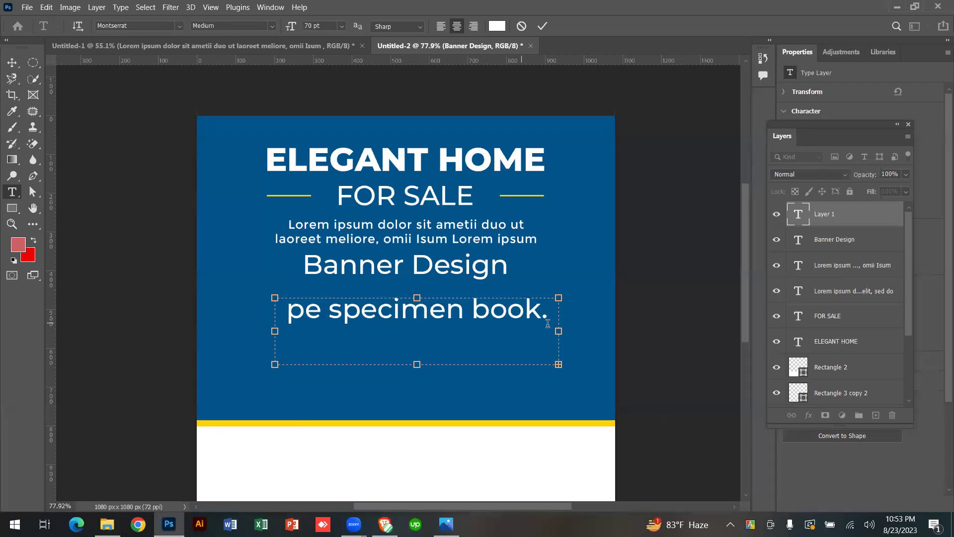
mouse_move(406, 410)
left_mouse_down()
mouse_move(416, 396)
mouse_move(418, 406)
left_mouse_up()
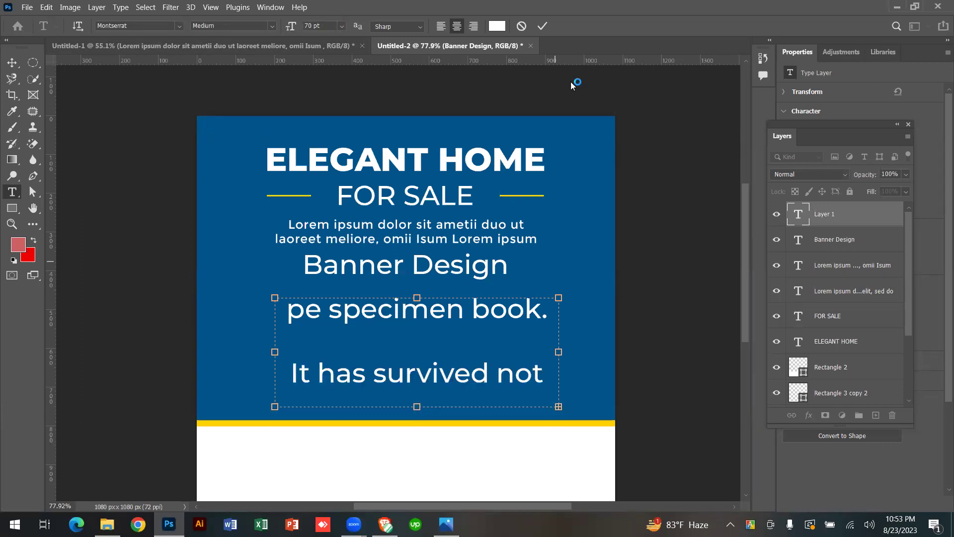
left_click(542, 26)
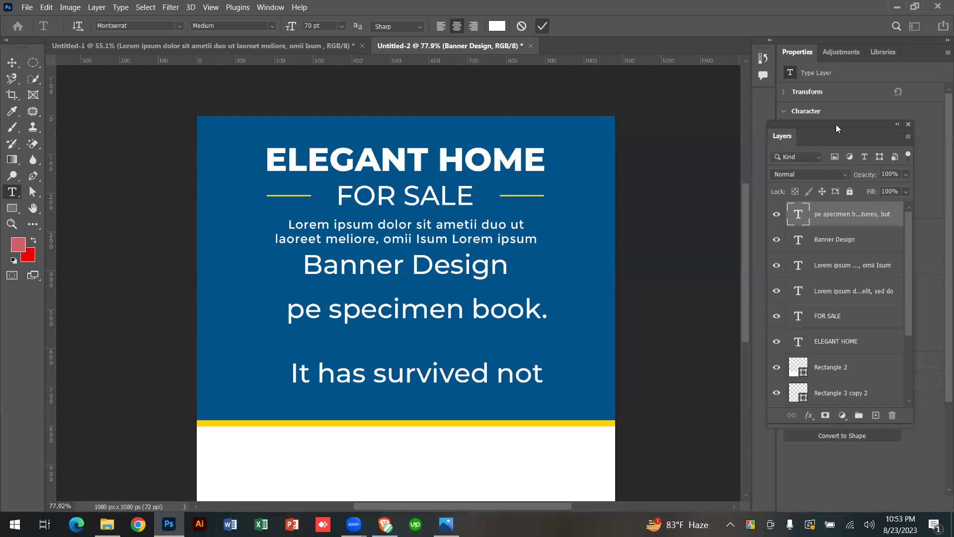
Set the pasted paragraph to 25 pt and remove the space before 'but'.
double_click(799, 214)
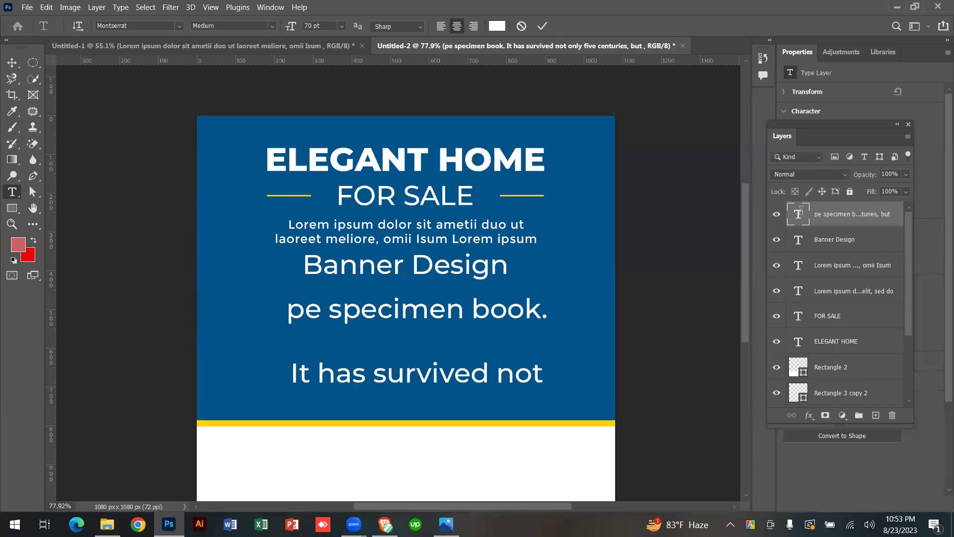
left_click(322, 23)
type("2")
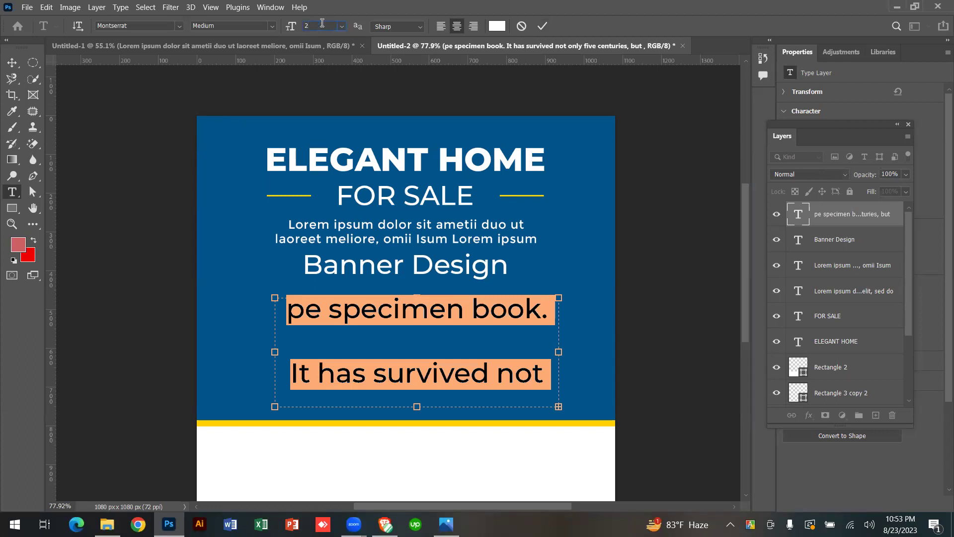
type("5")
key("Return")
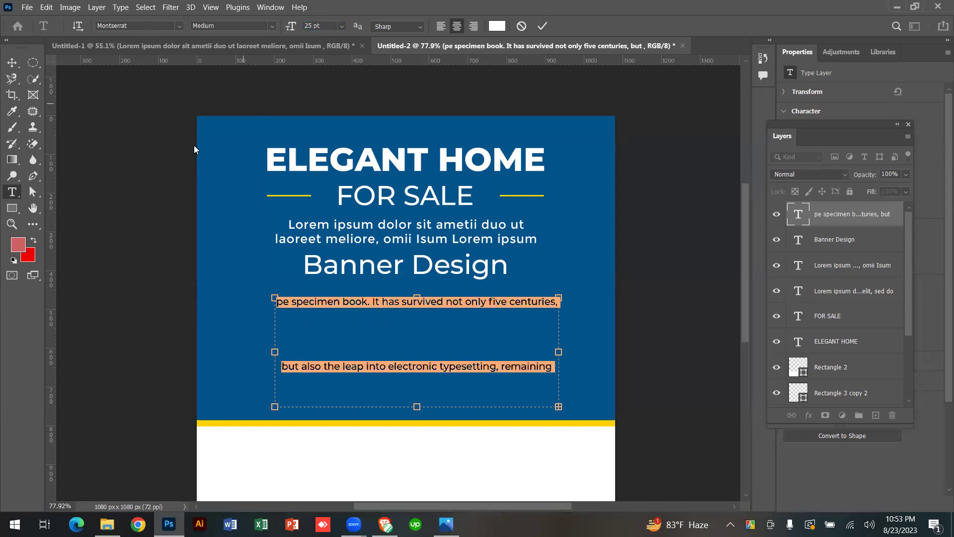
left_click(284, 365)
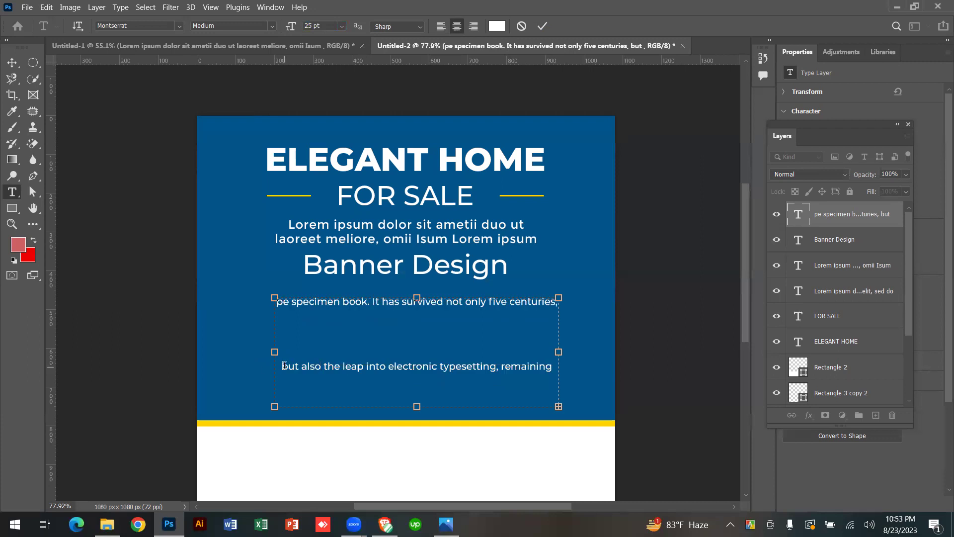
key("BackSpace")
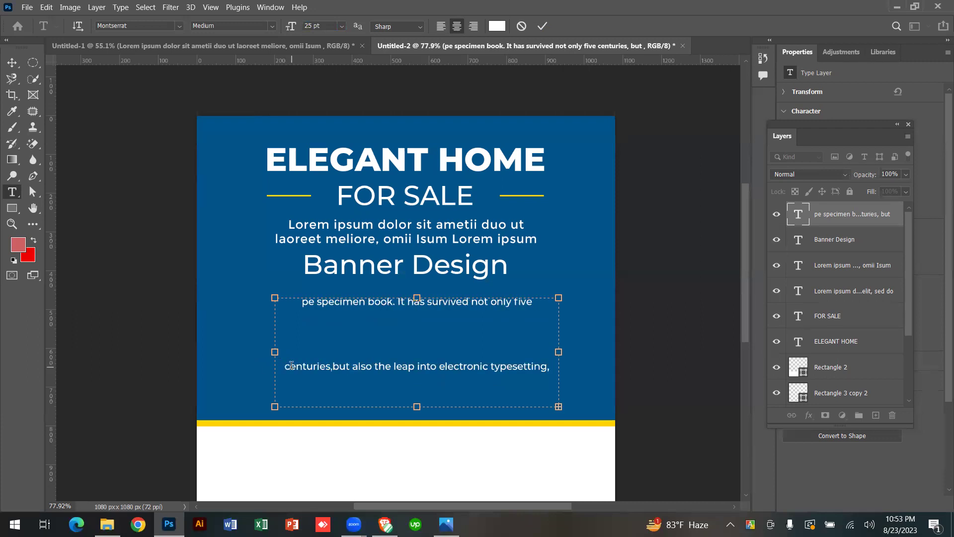
left_click(542, 26)
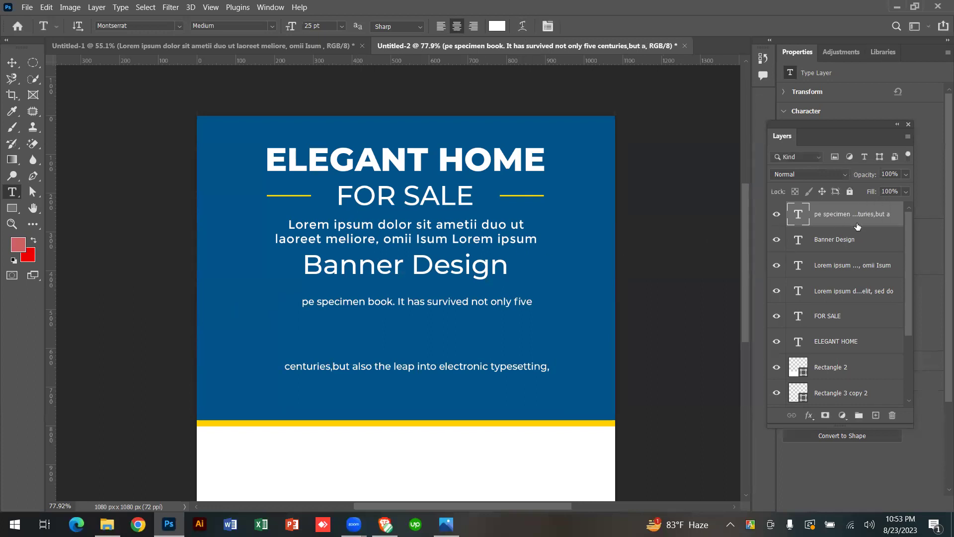
Delete the pasted paragraph layer and the Banner Design text layer.
left_click_drag(881, 218, 892, 419)
left_click(872, 216)
left_click_drag(873, 219, 892, 414)
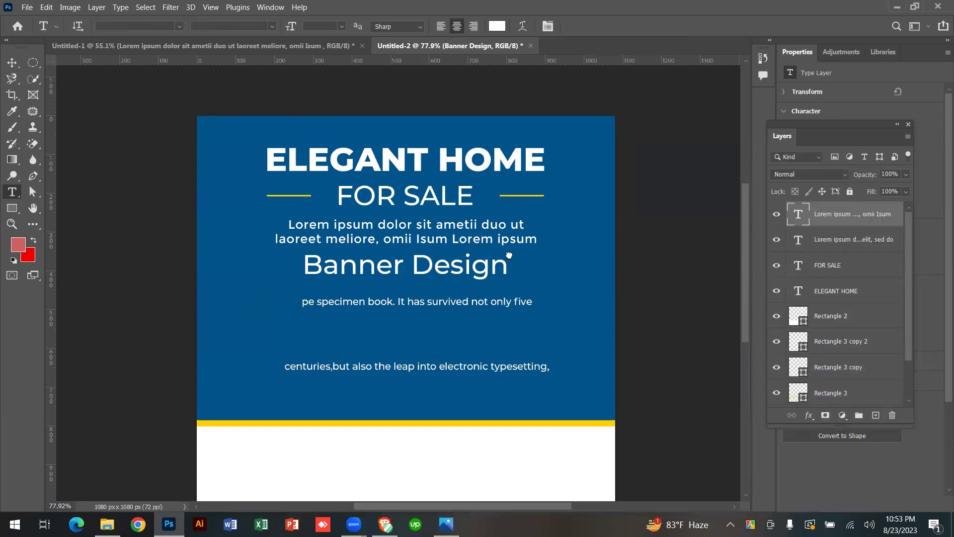
left_click(12, 62)
scroll(448, 248, "down", 2)
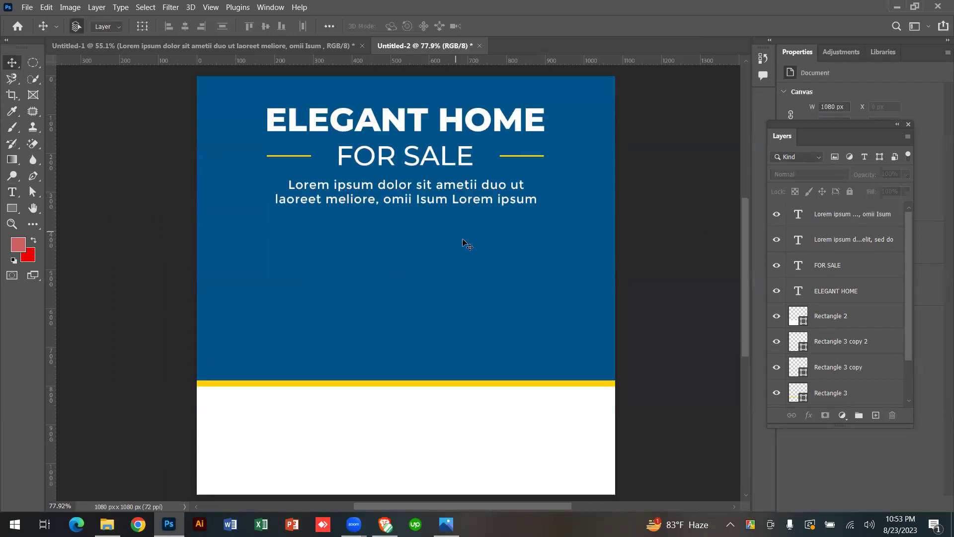
scroll(486, 275, "down", 2)
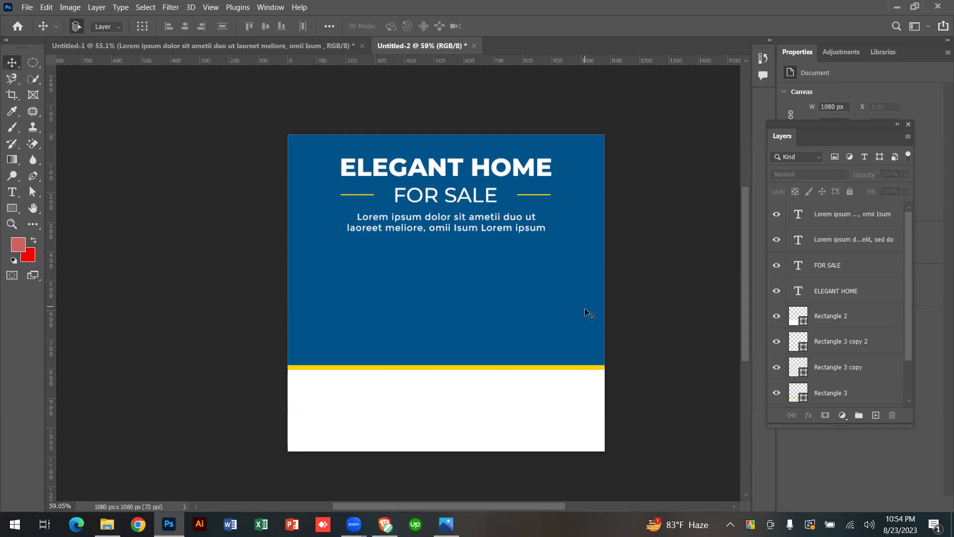
left_click_drag(528, 373, 588, 389)
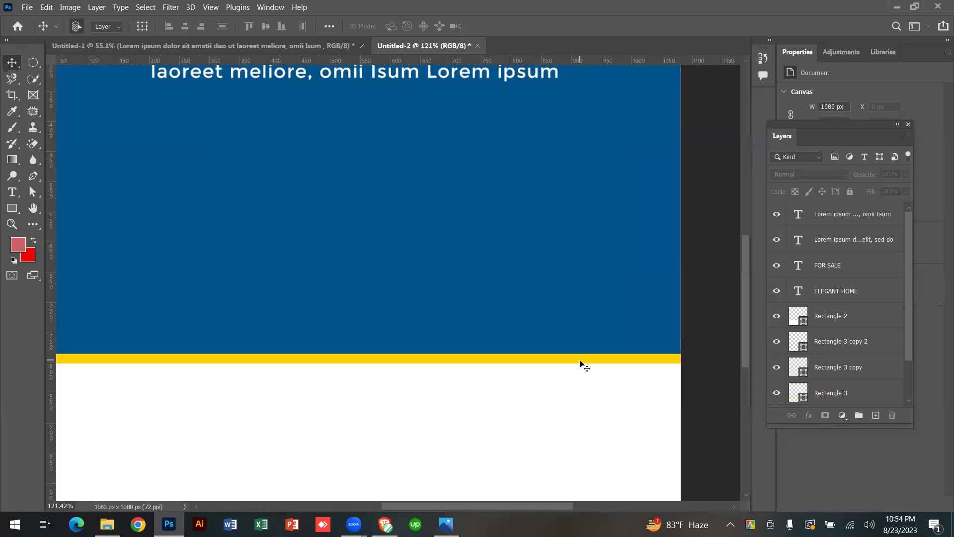
left_click_drag(596, 323, 612, 215)
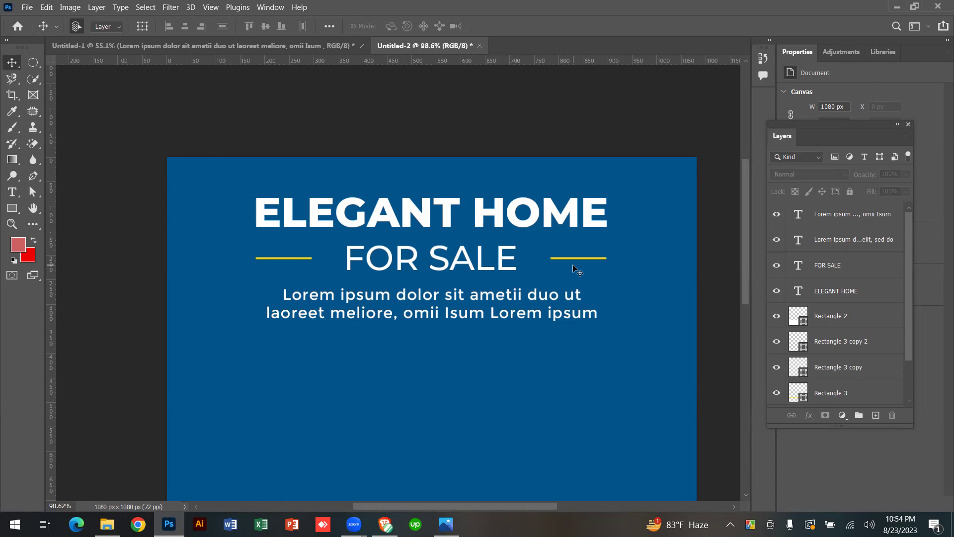
scroll(474, 278, "down", 2)
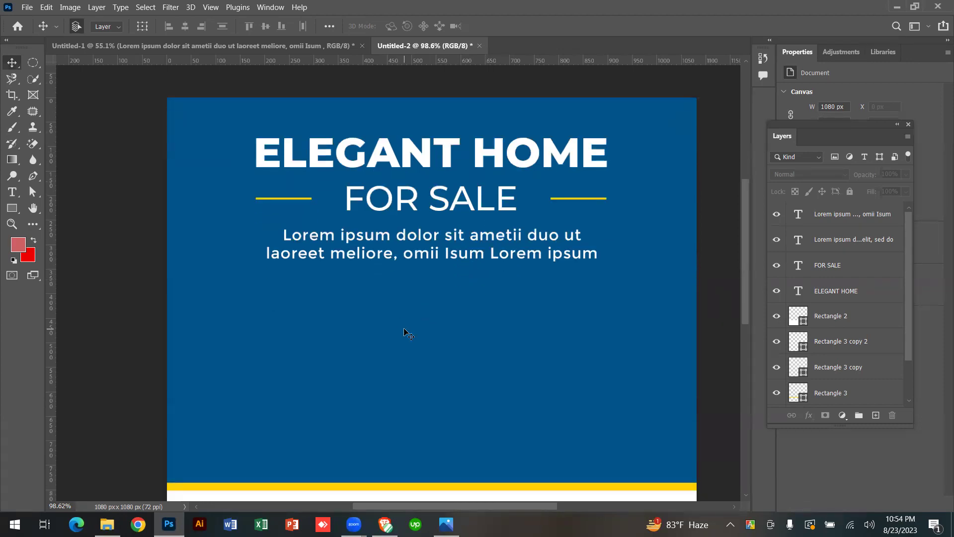
scroll(550, 363, "down", 5)
scroll(577, 405, "up", 3)
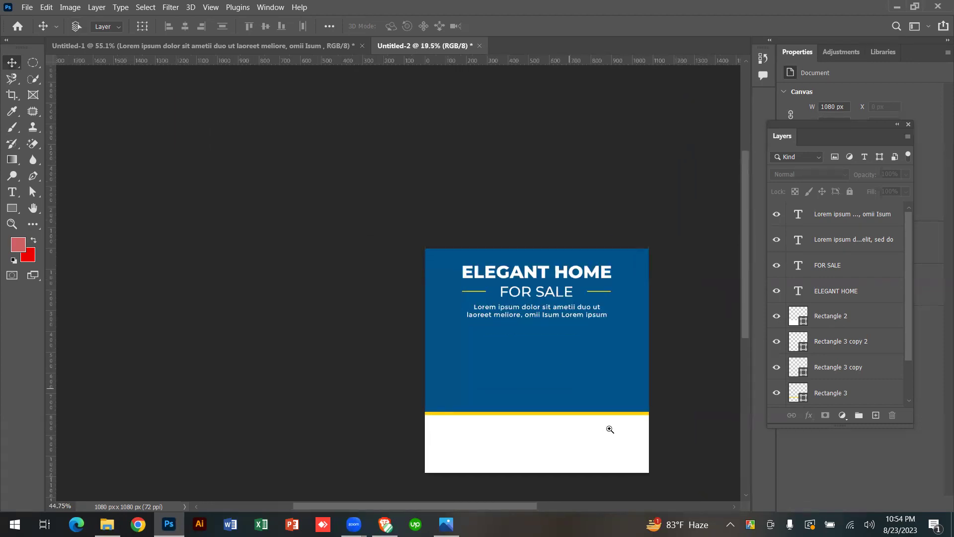
scroll(610, 429, "up", 4)
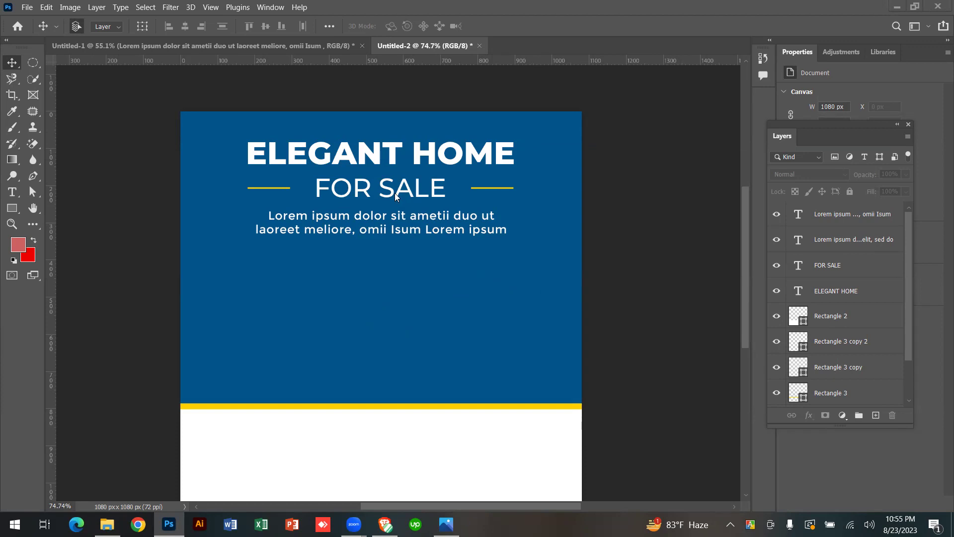
scroll(401, 260, "down", 2)
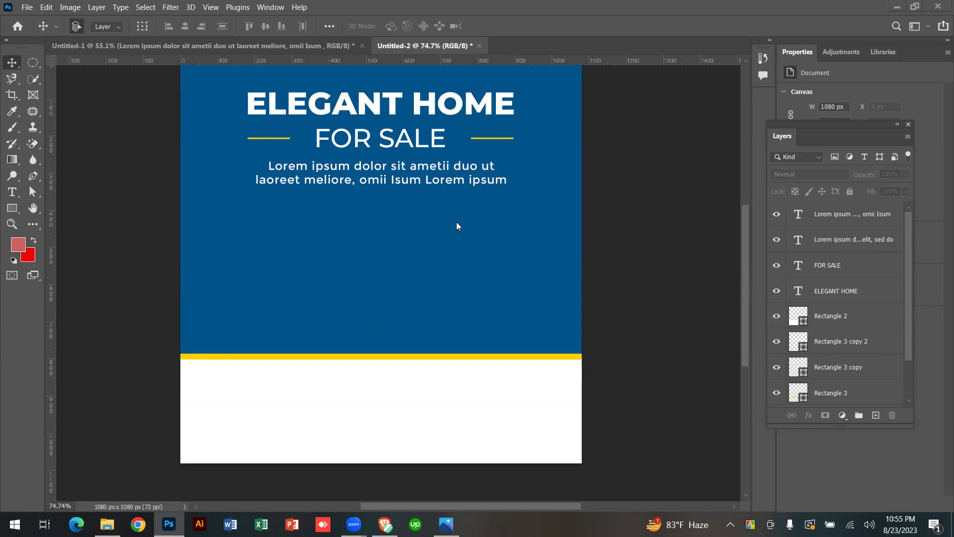
scroll(331, 345, "down", 1)
scroll(435, 285, "up", 3)
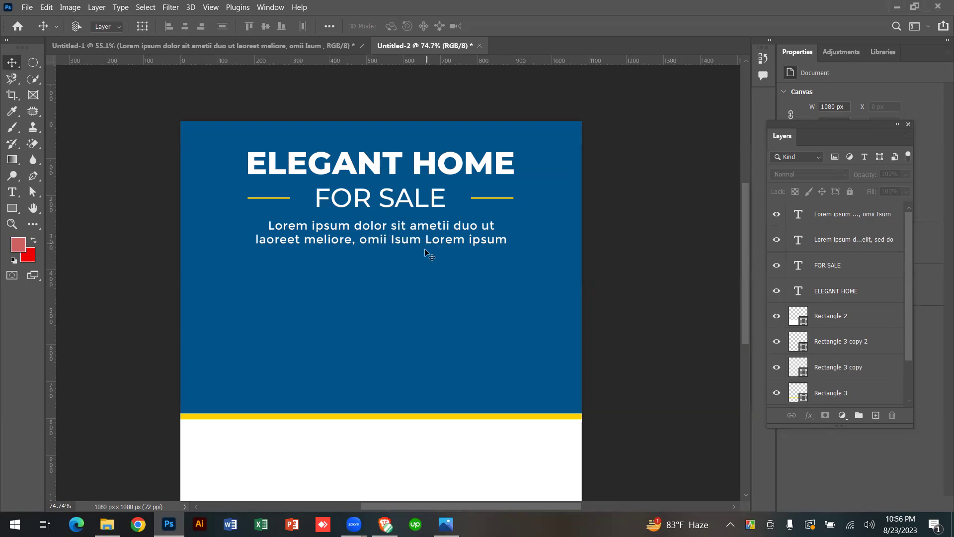
scroll(441, 274, "left", 2)
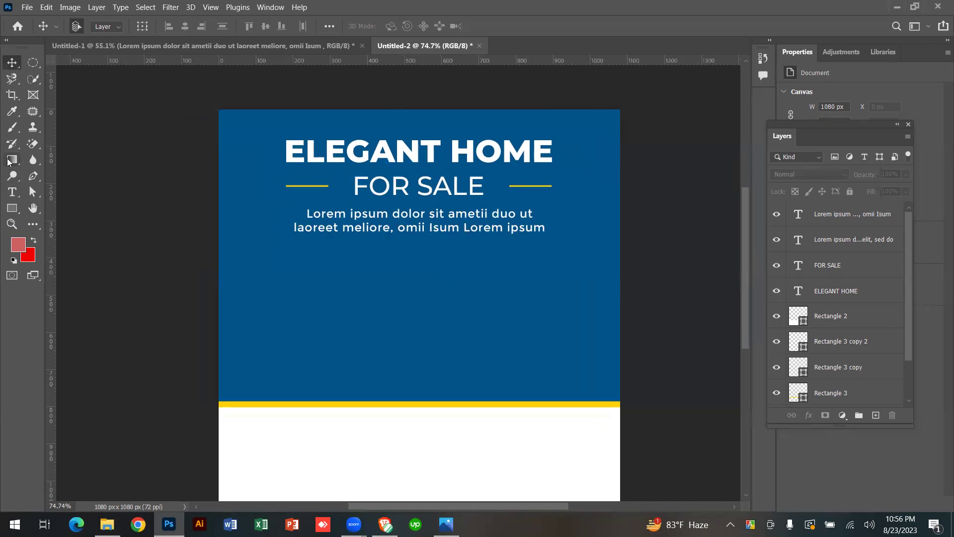
Draw a green rectangle below the blurb and nudge it up and left.
left_click(16, 208)
left_click(59, 209)
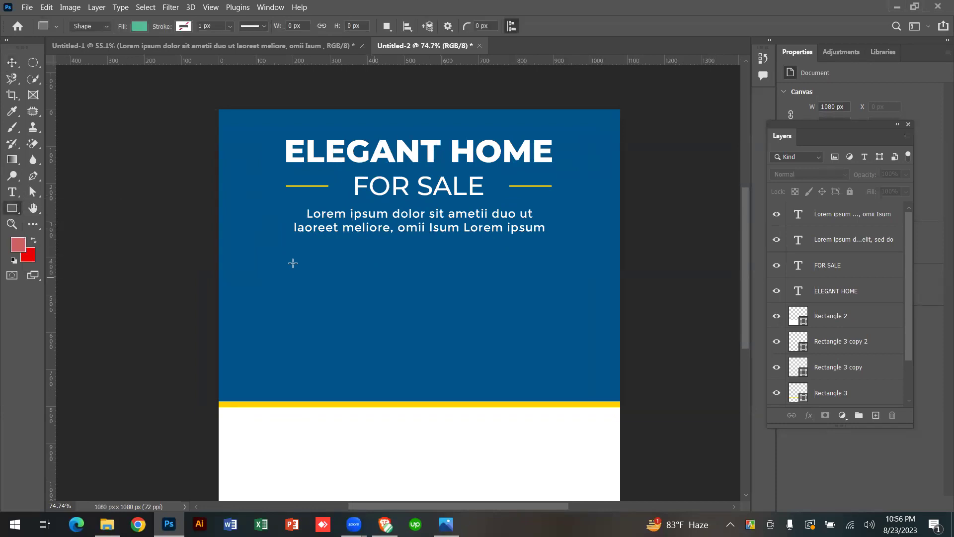
left_click_drag(271, 258, 584, 372)
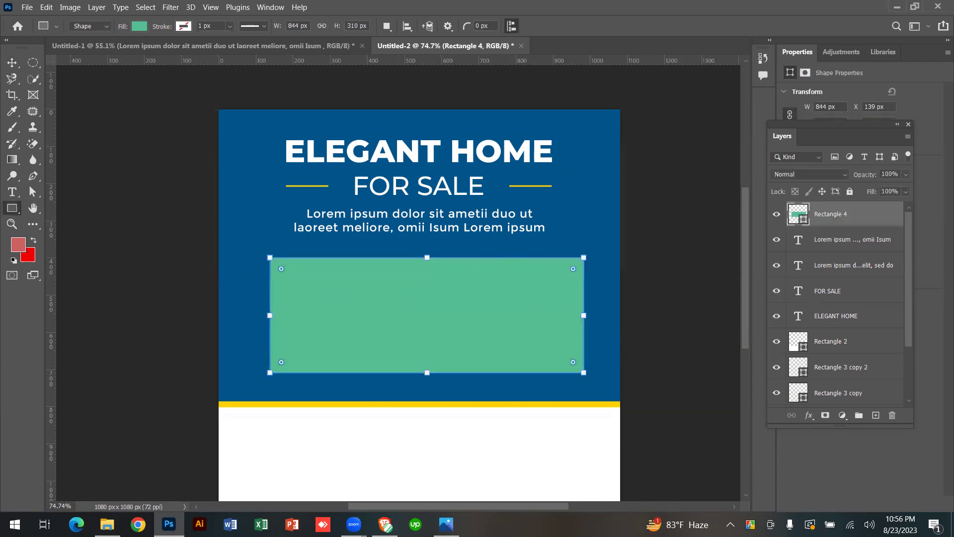
left_click(12, 64)
mouse_move(527, 319)
left_mouse_down()
mouse_move(512, 300)
mouse_move(525, 303)
left_mouse_up()
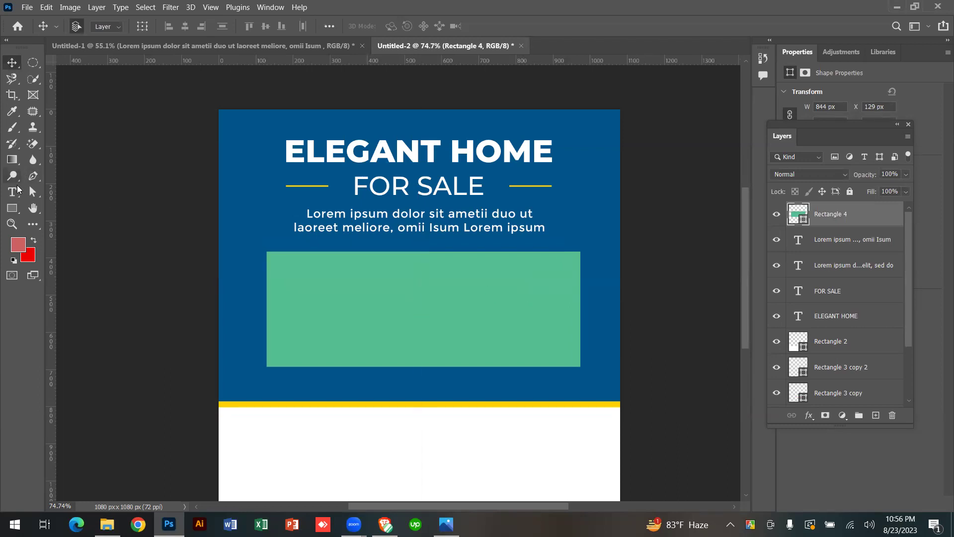
Round all of the rectangle's corners to a 45 px radius.
left_click(12, 207)
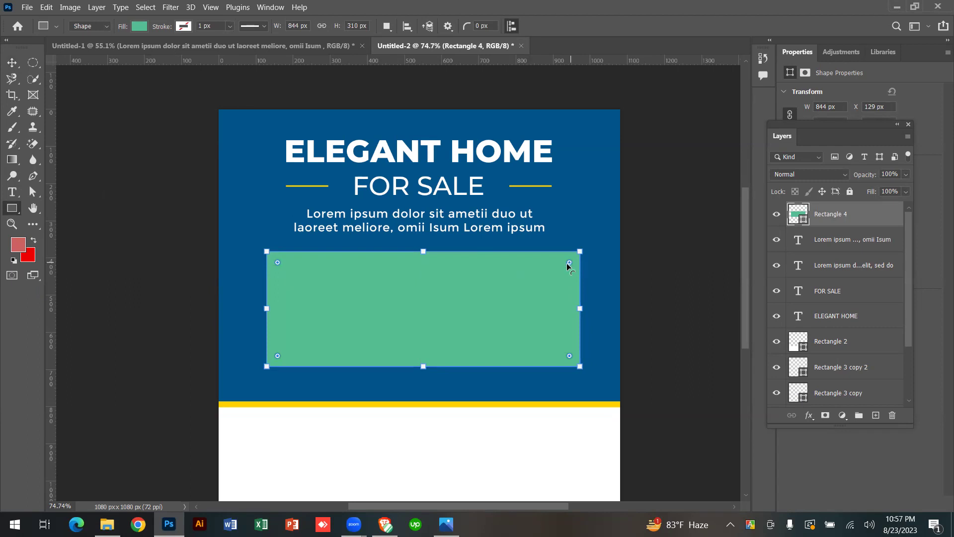
left_click_drag(568, 264, 564, 262)
left_click(12, 62)
left_click(446, 291)
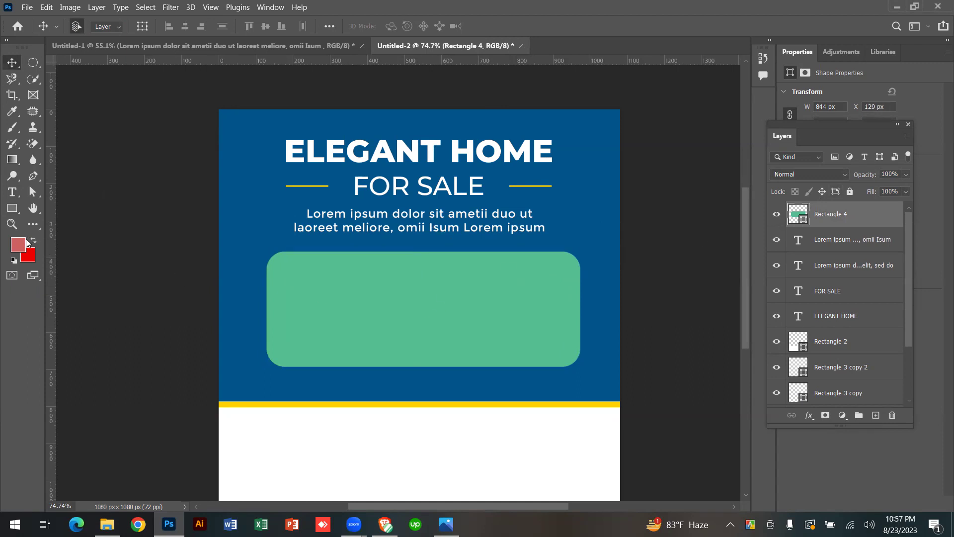
Refill Rectangle 4 with a very dark green, about #025331, using the Color Picker.
scroll(443, 276, "down", 2)
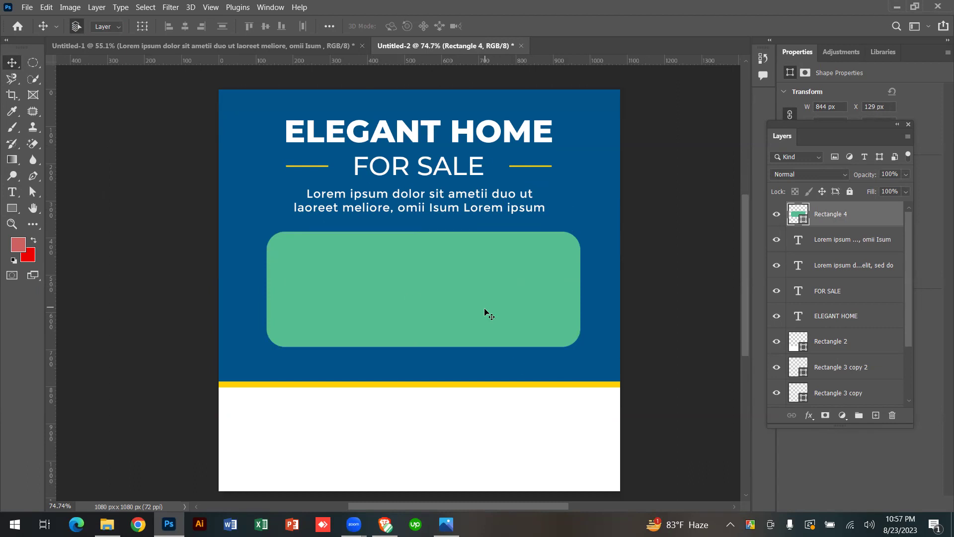
double_click(802, 220)
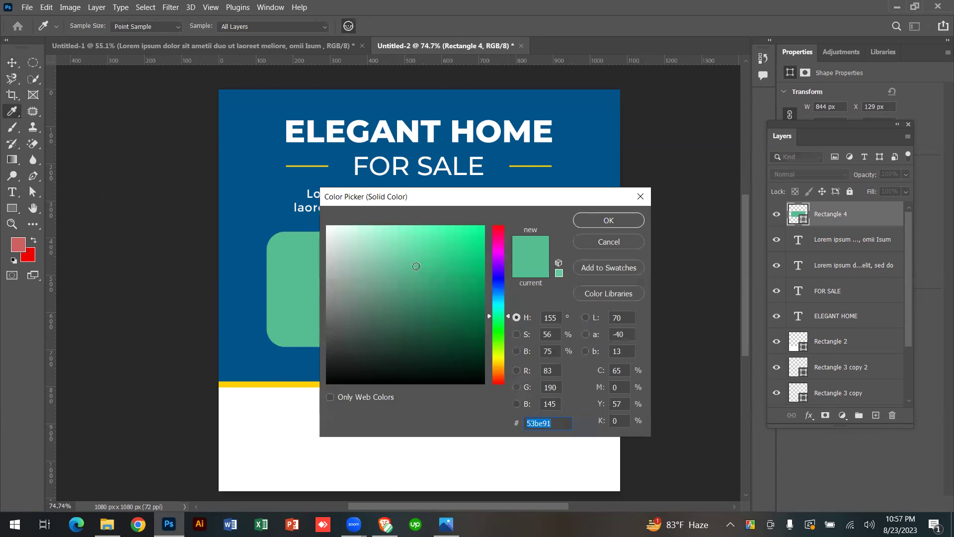
mouse_move(456, 291)
left_mouse_down()
mouse_move(463, 362)
mouse_move(447, 380)
mouse_move(386, 299)
mouse_move(416, 243)
mouse_move(476, 351)
left_mouse_up()
left_click(595, 221)
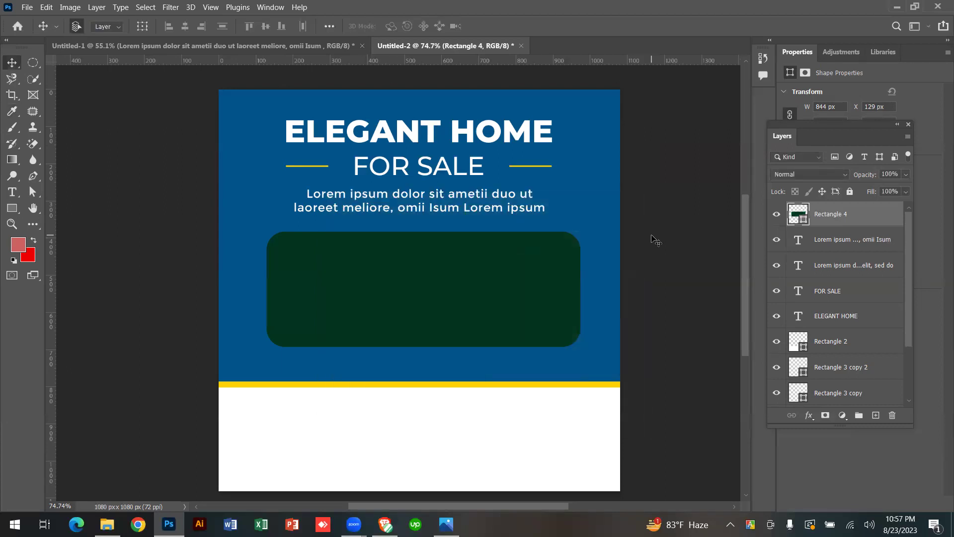
left_click(655, 239)
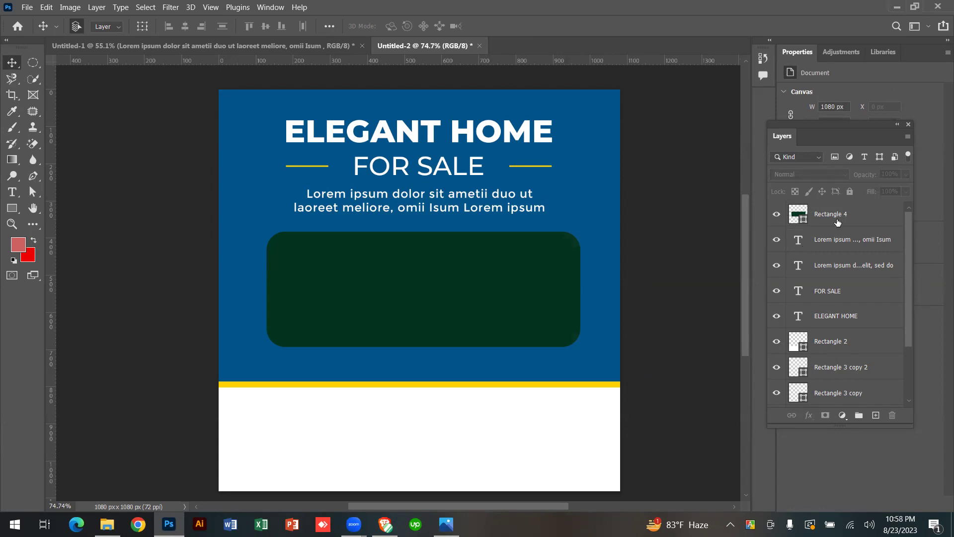
left_click(425, 290)
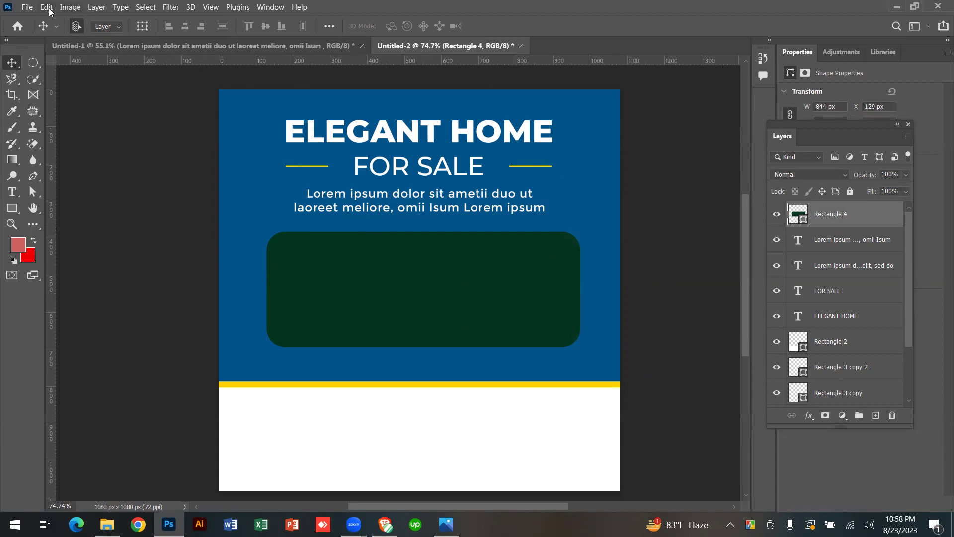
left_click(28, 7)
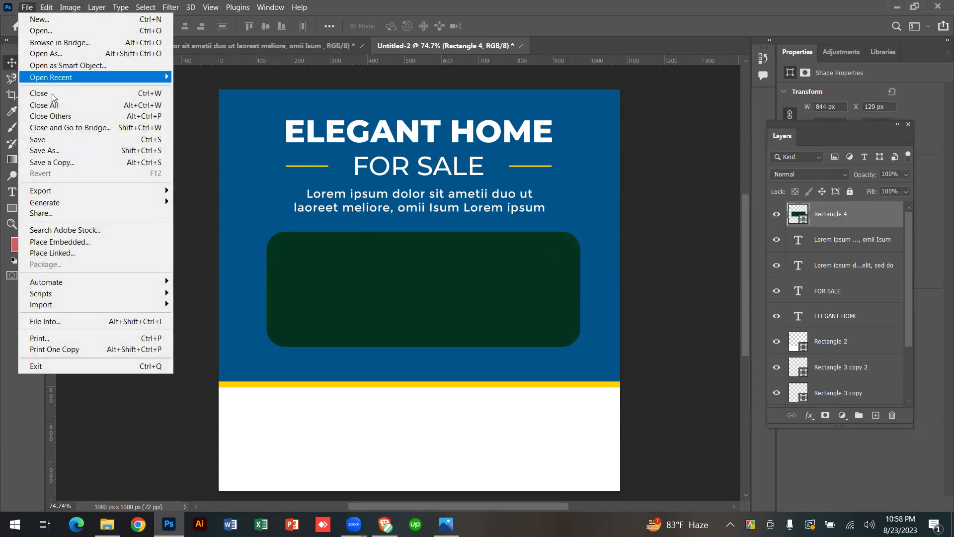
left_click(72, 243)
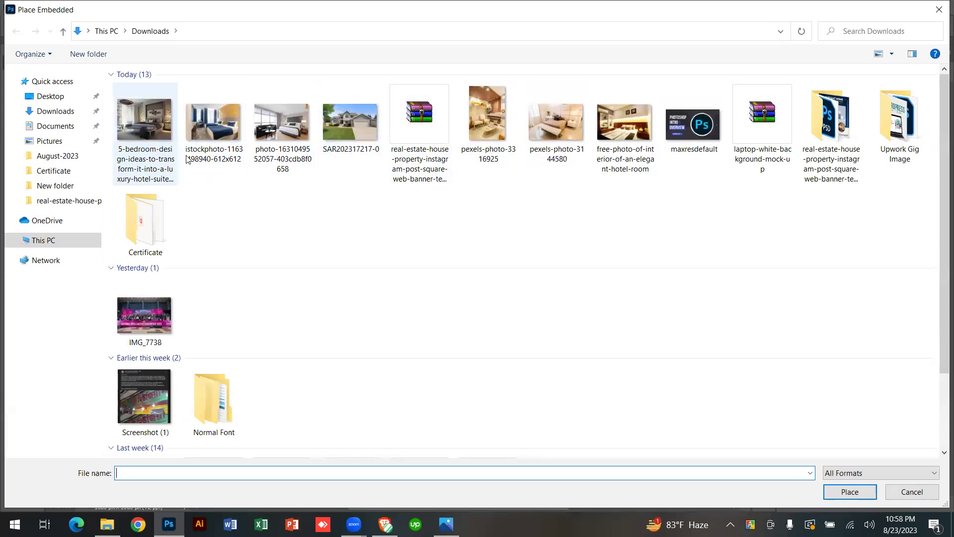
left_click(910, 491)
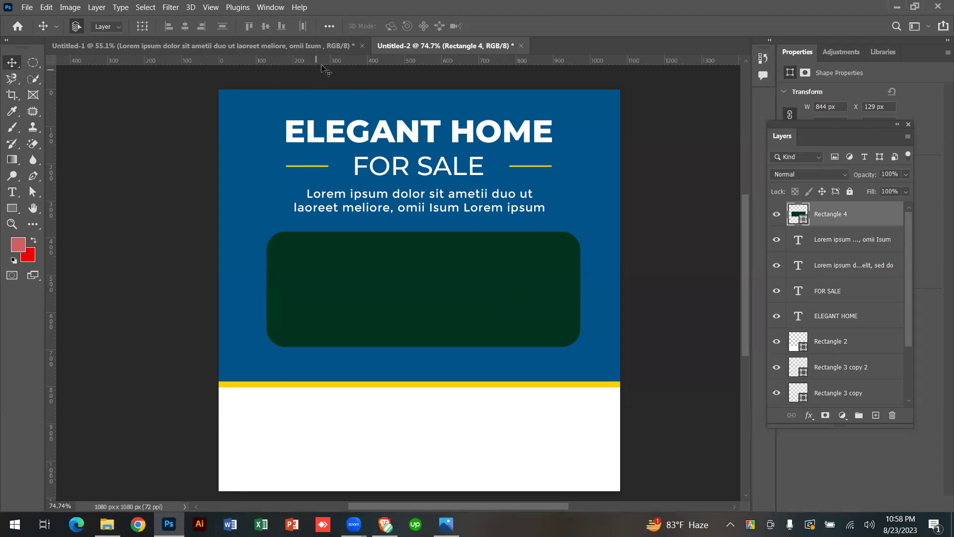
left_click(30, 7)
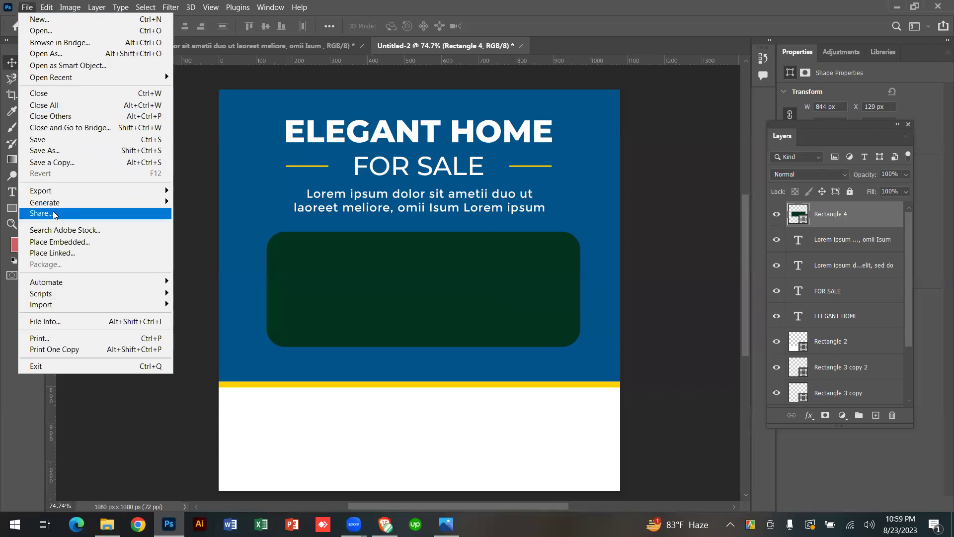
left_click(60, 241)
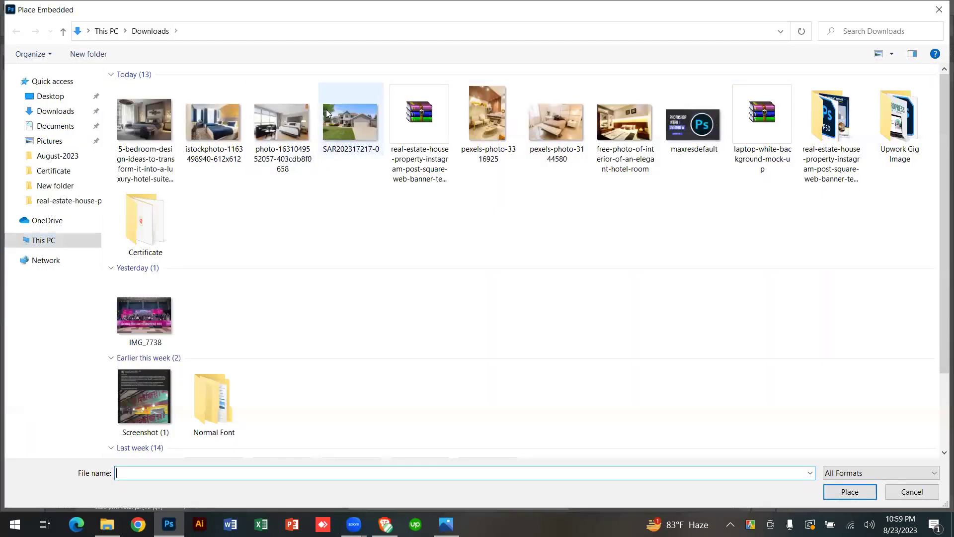
double_click(355, 126)
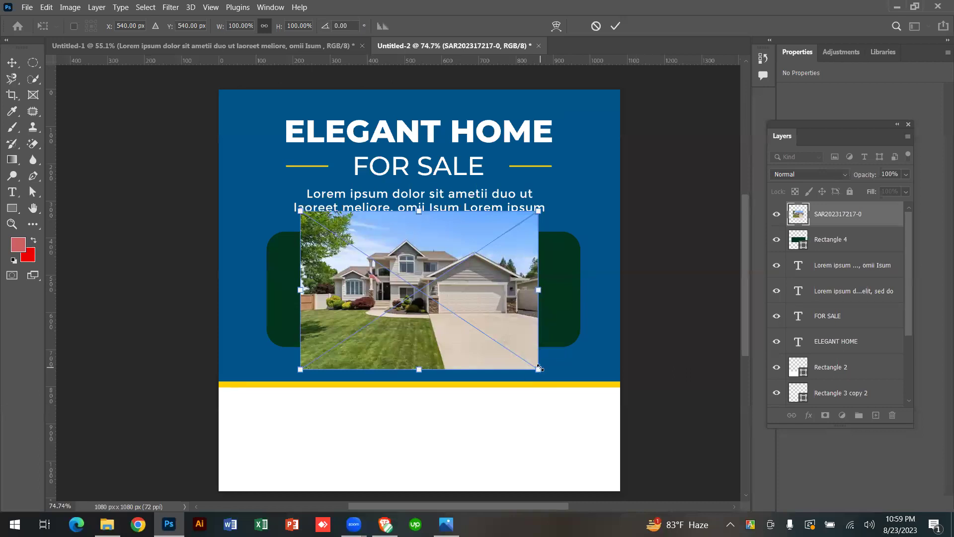
Enlarge the placed house photo, commit the transform and move it lower on the canvas.
left_click_drag(537, 369, 591, 404)
left_click(615, 28)
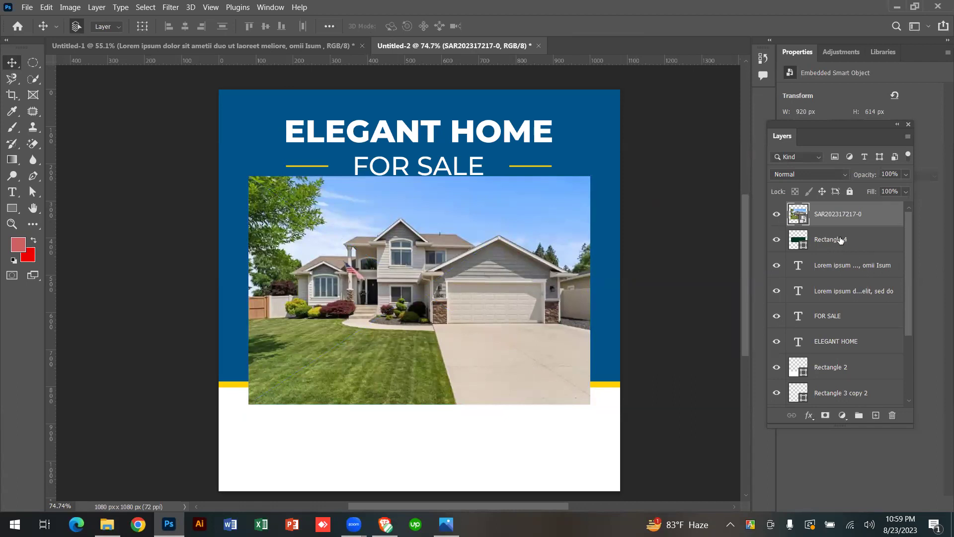
left_click_drag(520, 259, 520, 338)
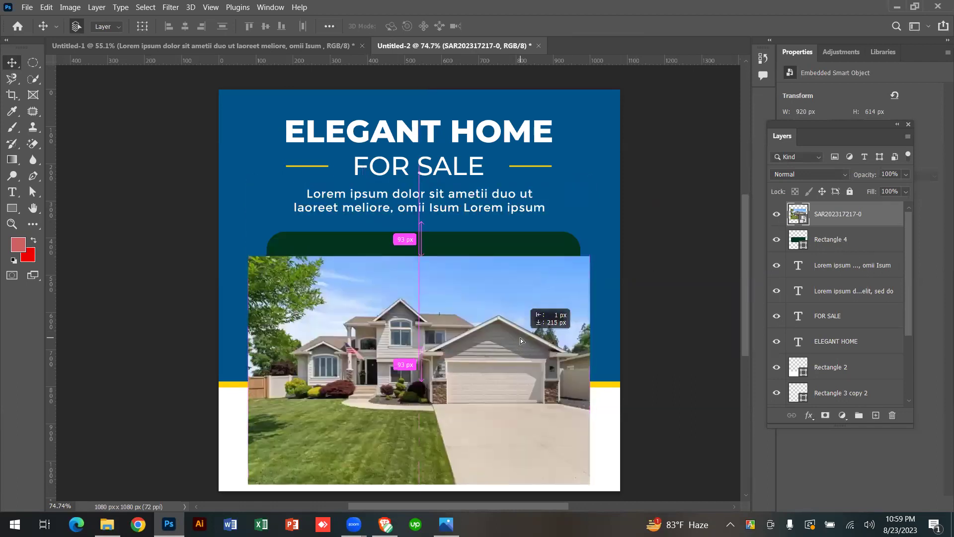
Clip the house photo into the rounded Rectangle 4 box and reposition it inside.
left_click(505, 247)
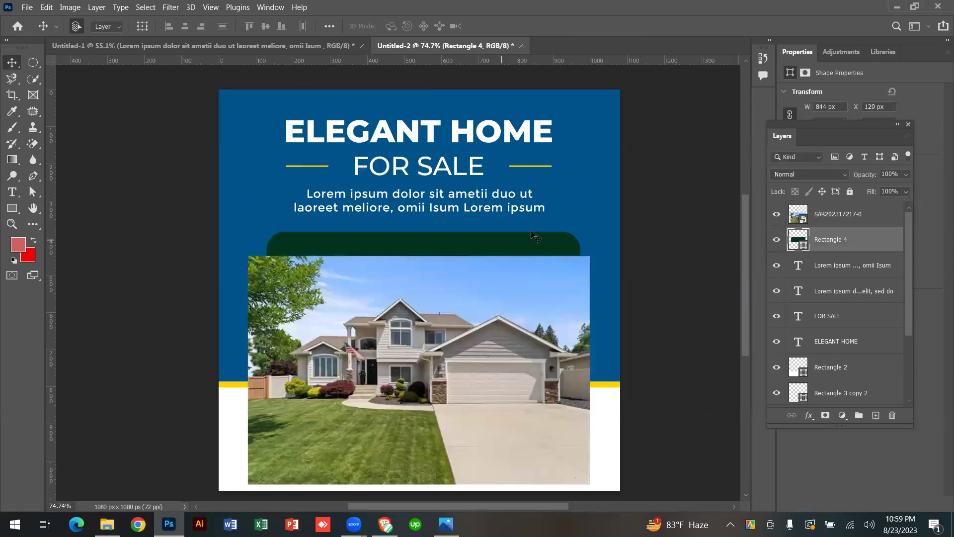
left_click_drag(842, 250, 842, 207)
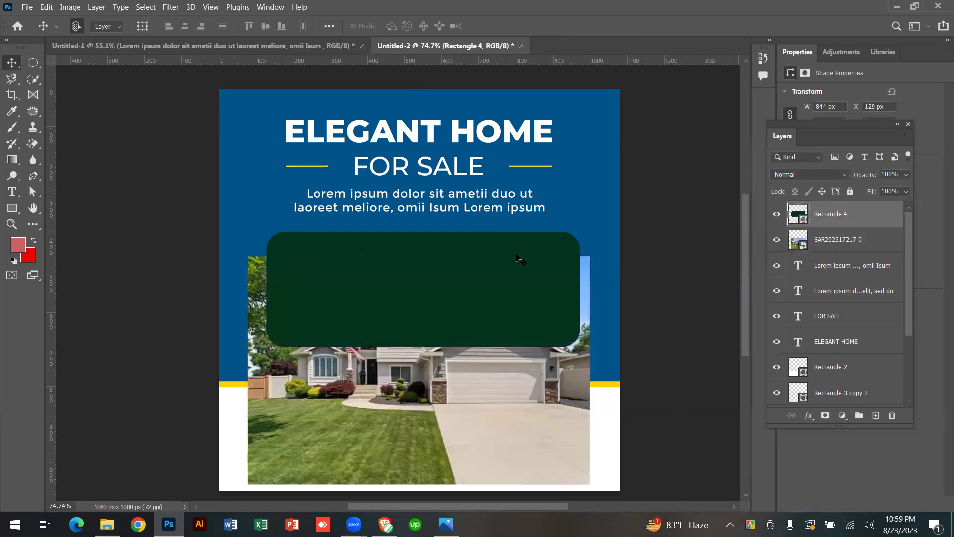
right_click(841, 213)
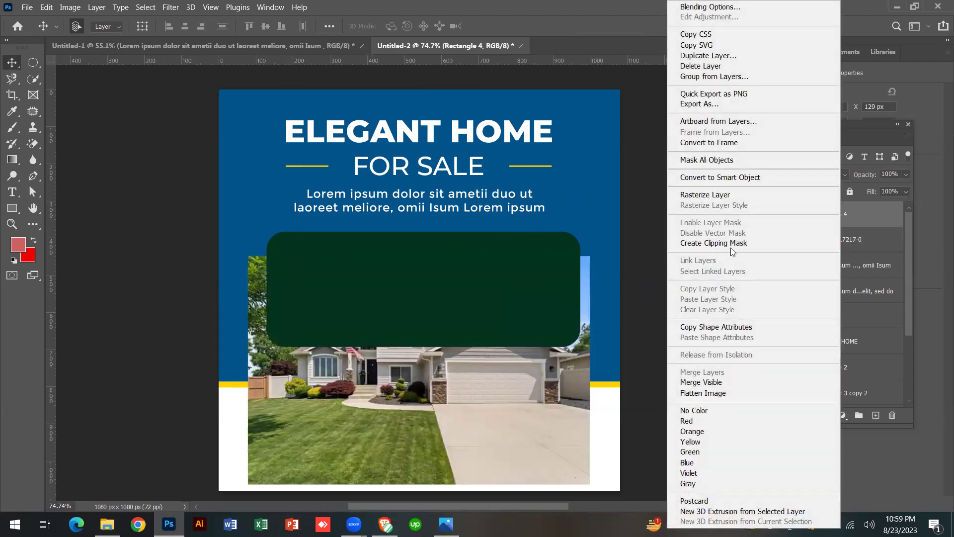
left_click(732, 245)
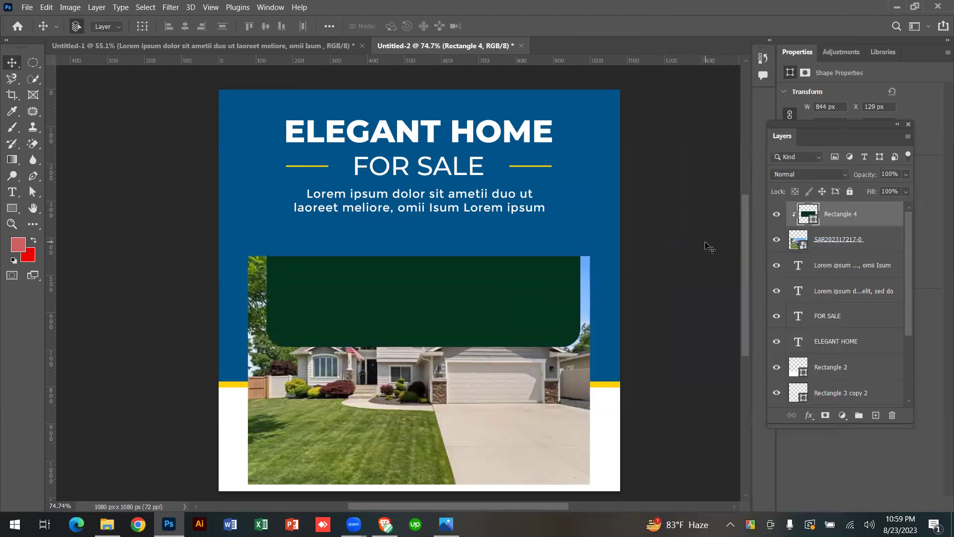
key("ctrl+z")
key("ctrl+bracketleft")
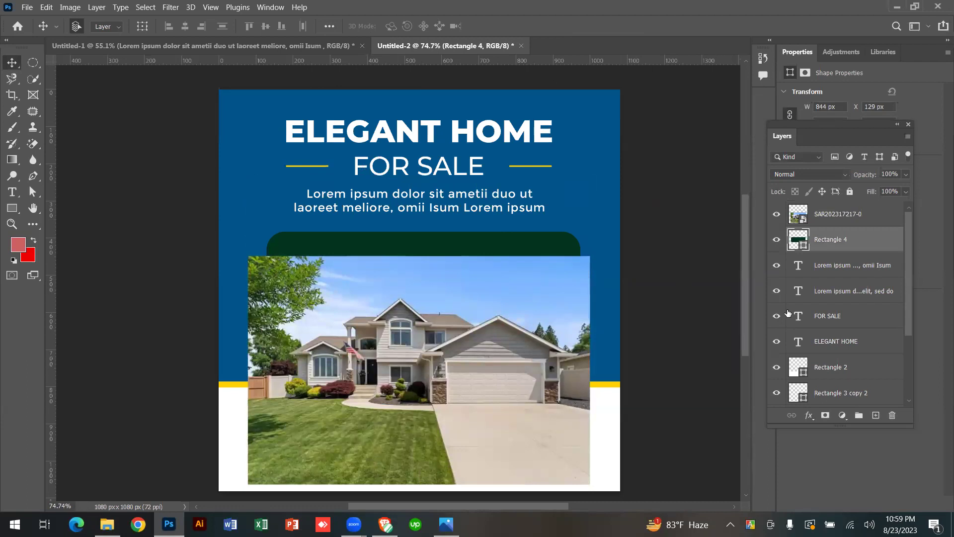
right_click(825, 215)
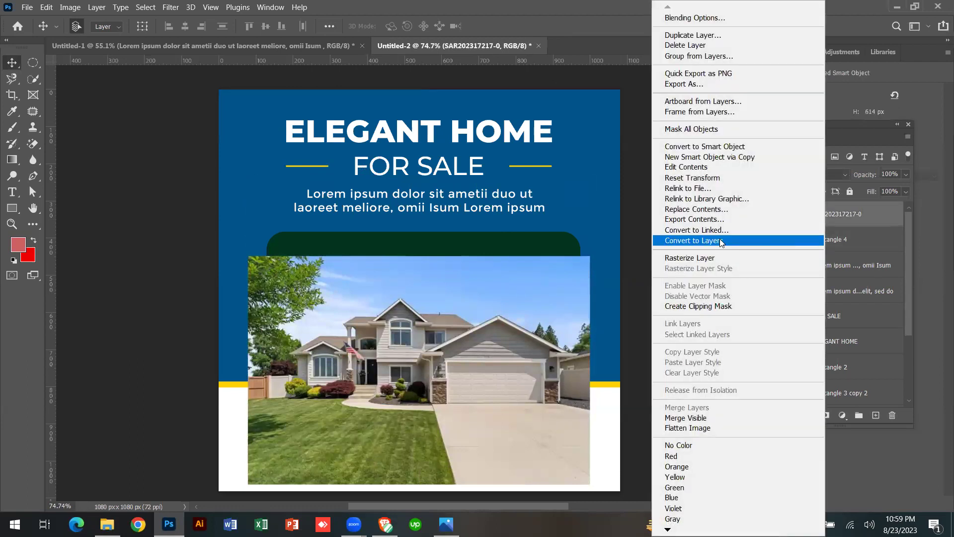
left_click(718, 306)
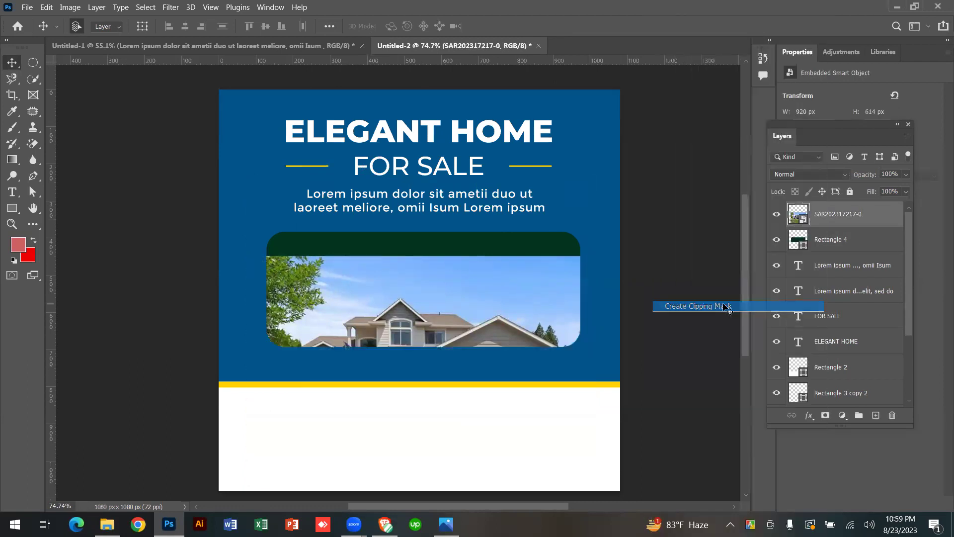
left_click_drag(502, 281, 508, 240)
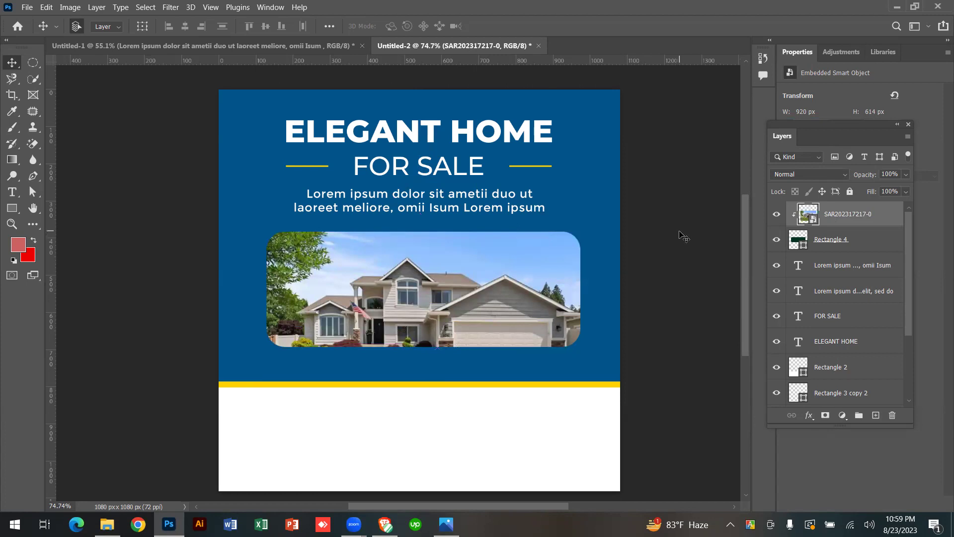
key("ctrl+alt+a")
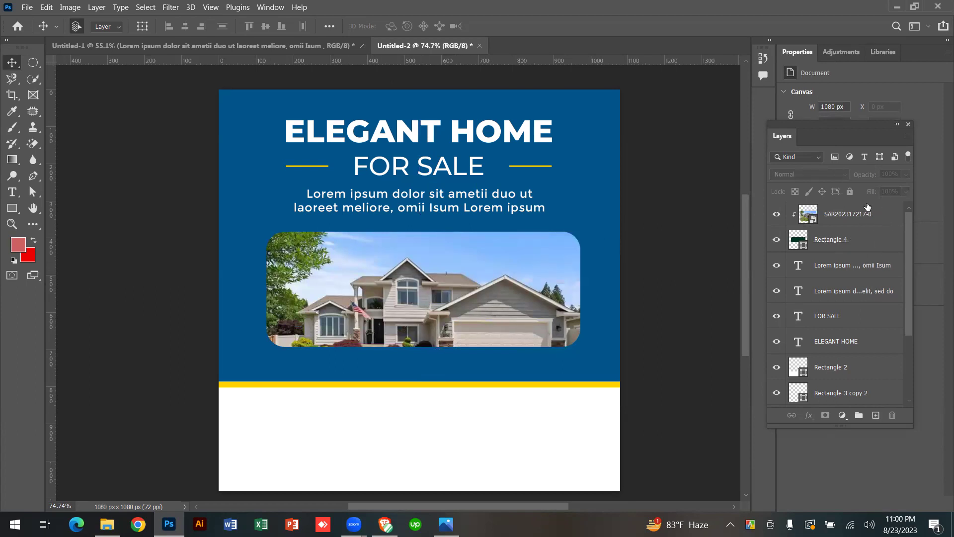
right_click(841, 215)
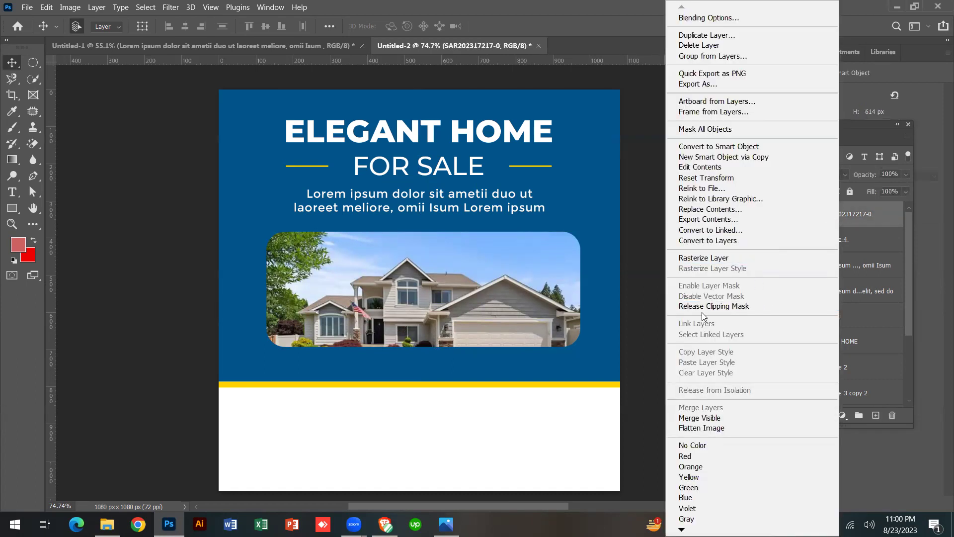
left_click(718, 307)
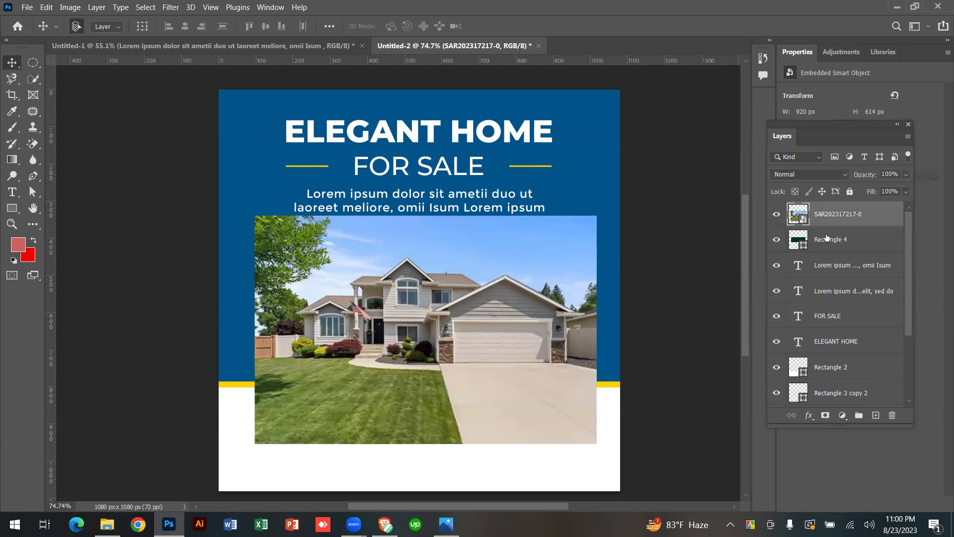
left_click(839, 241)
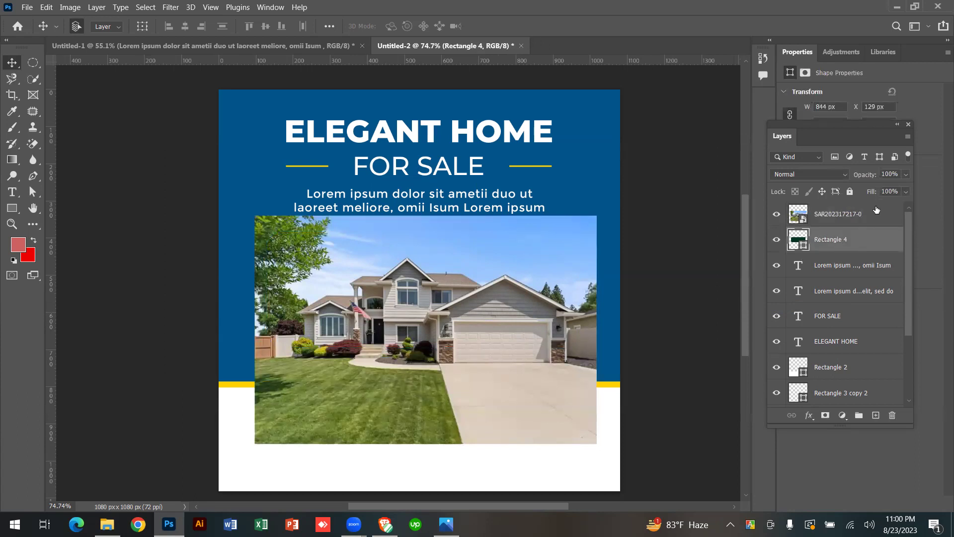
left_click(862, 219)
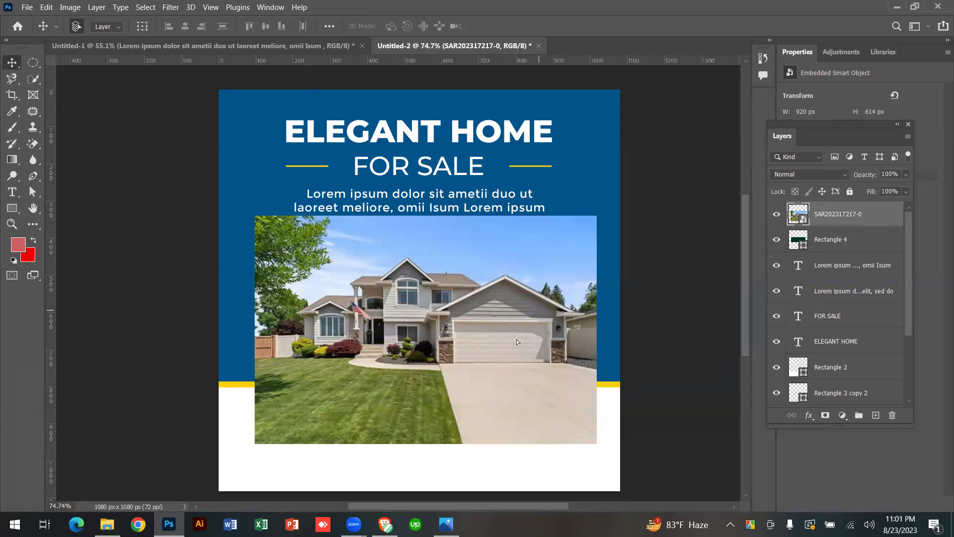
left_click_drag(542, 305, 540, 380)
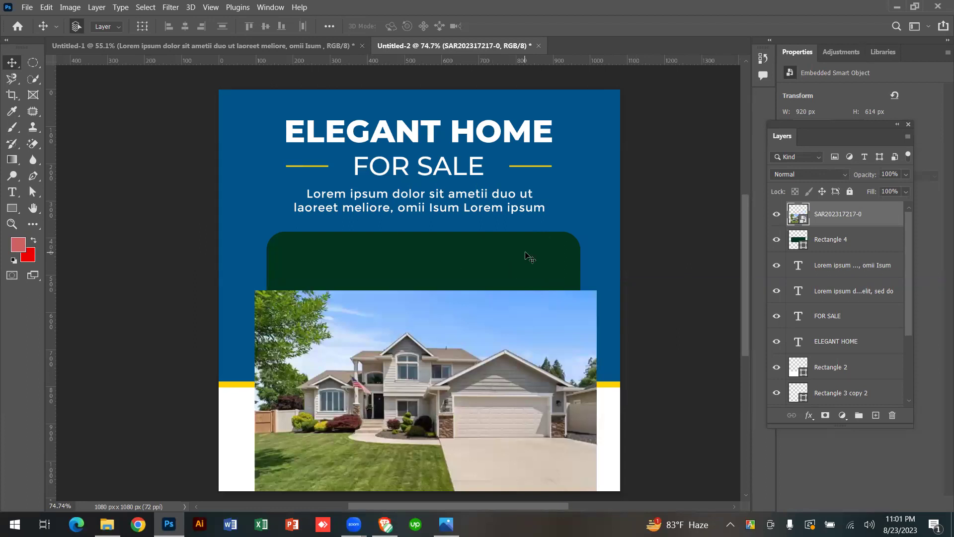
key("ctrl+z")
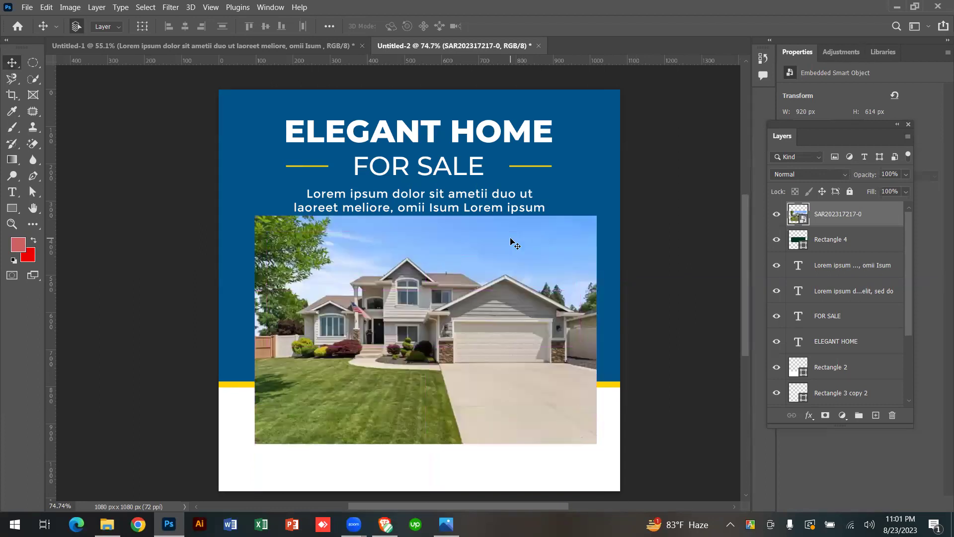
right_click(846, 220)
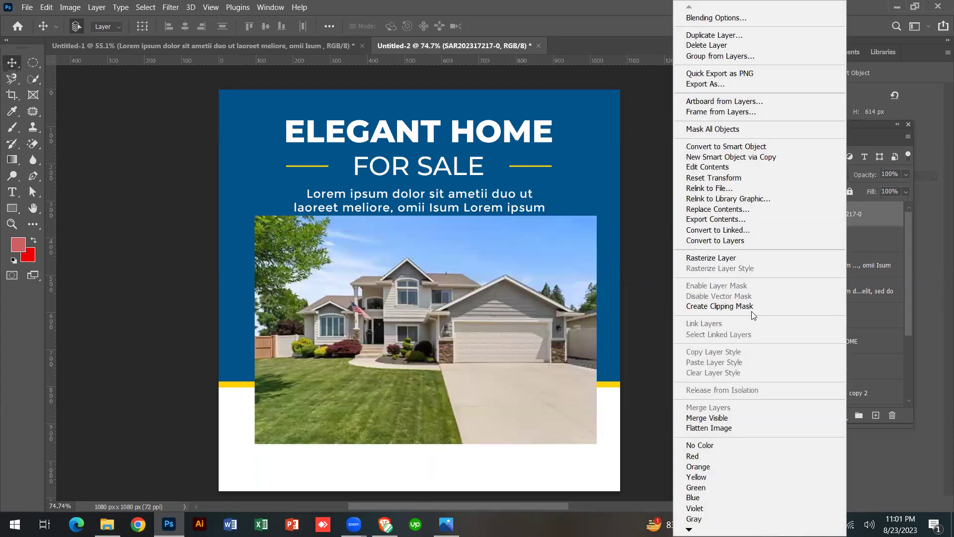
left_click(756, 307)
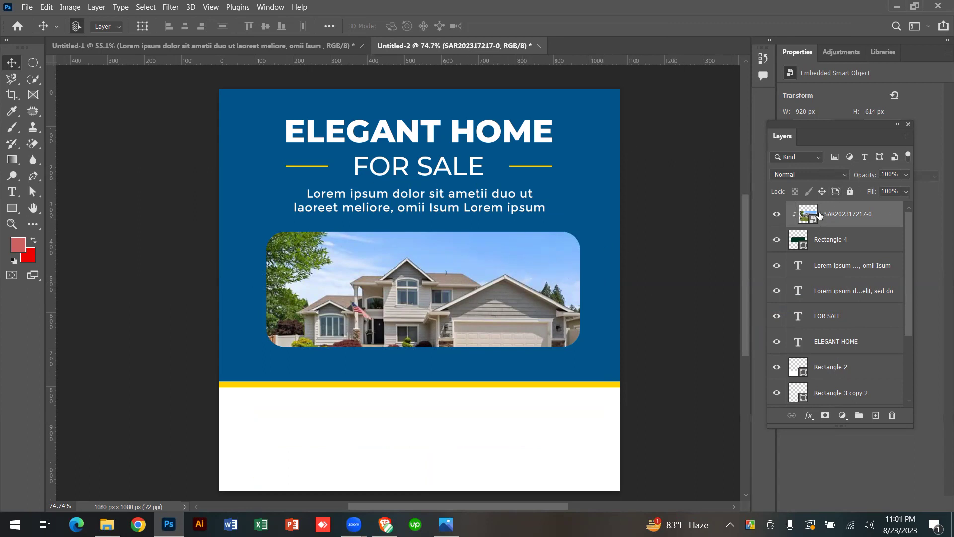
left_click_drag(515, 307, 502, 286)
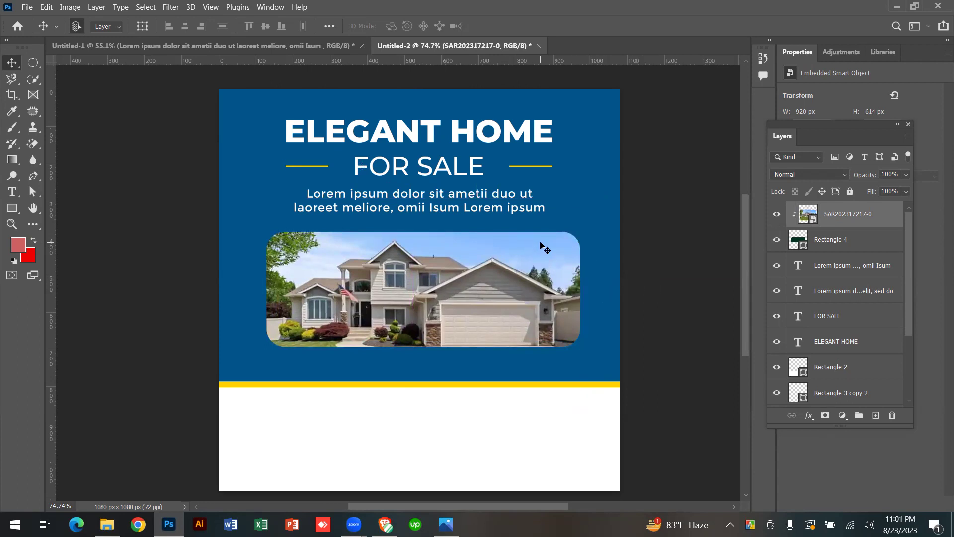
left_click_drag(500, 301, 576, 314)
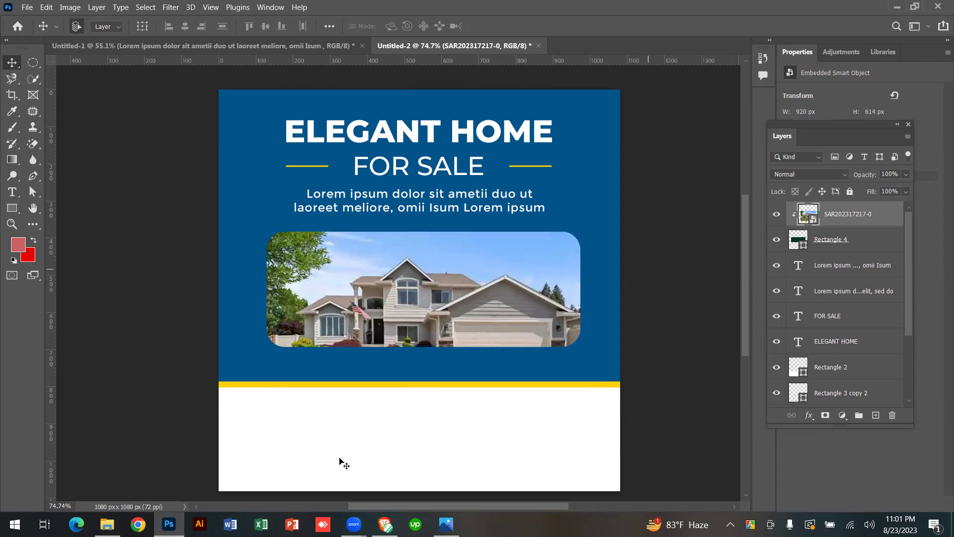
left_click(628, 275)
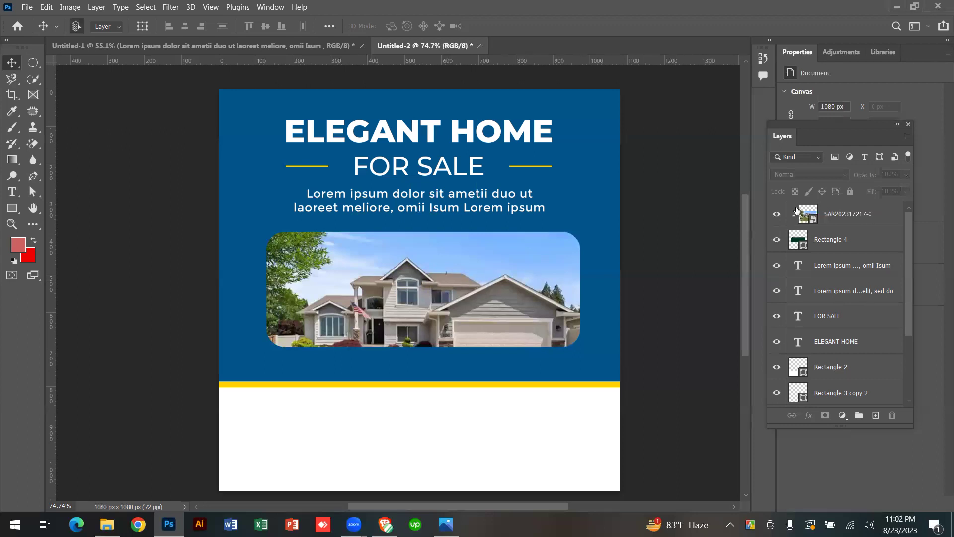
left_click(452, 308)
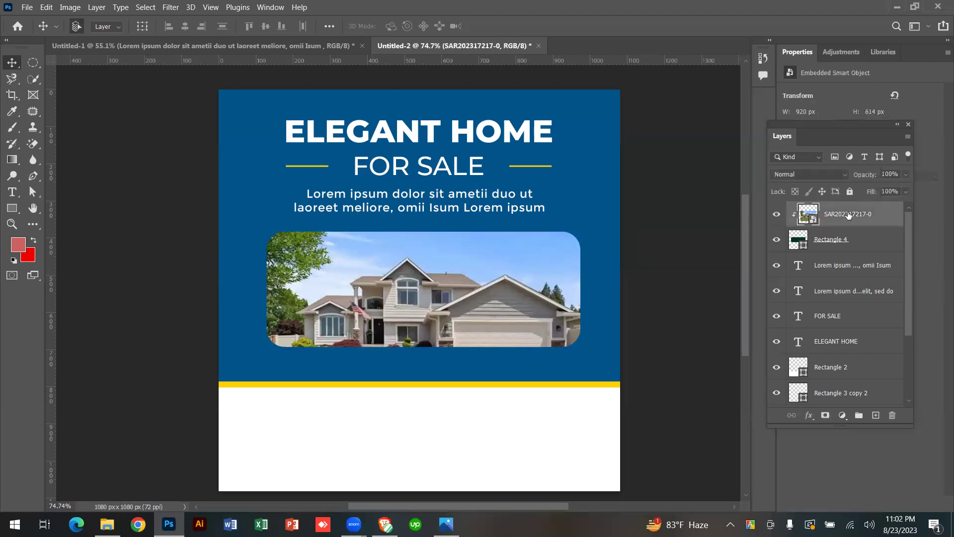
left_click_drag(528, 277, 208, 164)
key("ctrl+z")
left_click_drag(522, 284, 427, 278)
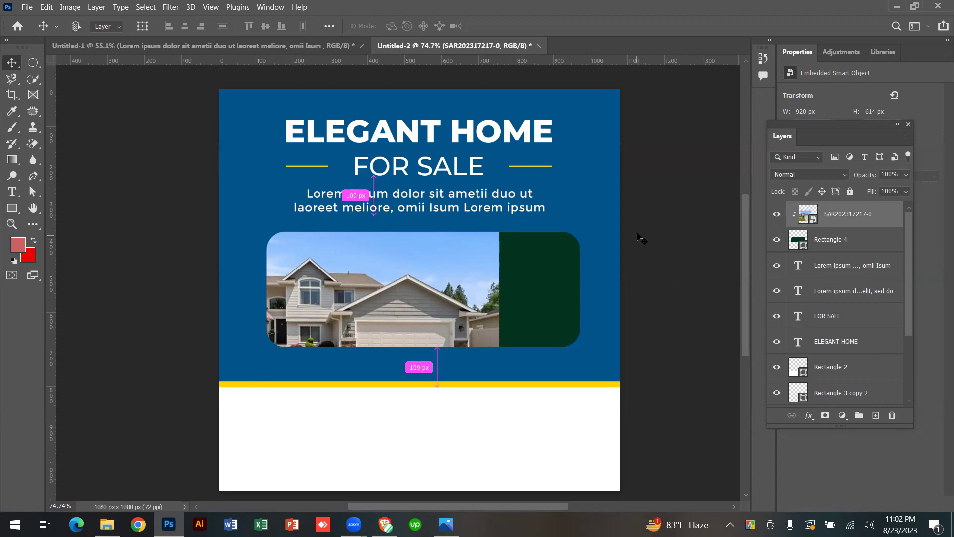
key("ctrl+z")
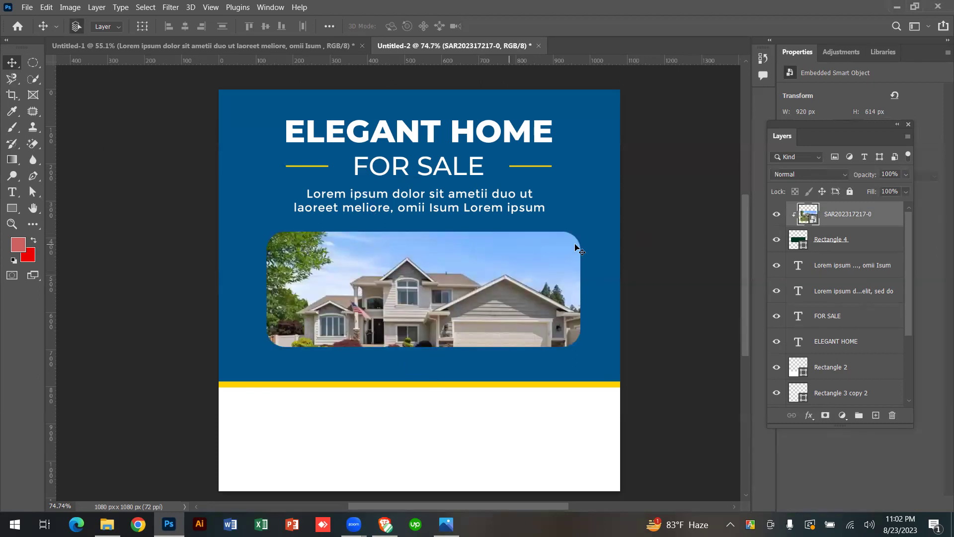
left_click(15, 211)
scroll(453, 376, "down", 2)
left_click_drag(417, 364, 508, 382)
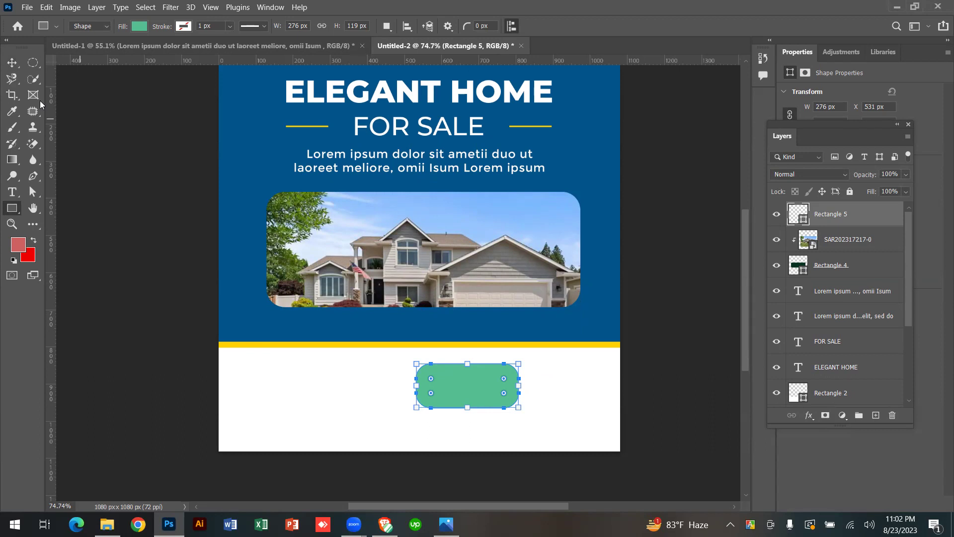
left_click(12, 62)
left_click_drag(426, 376, 383, 376)
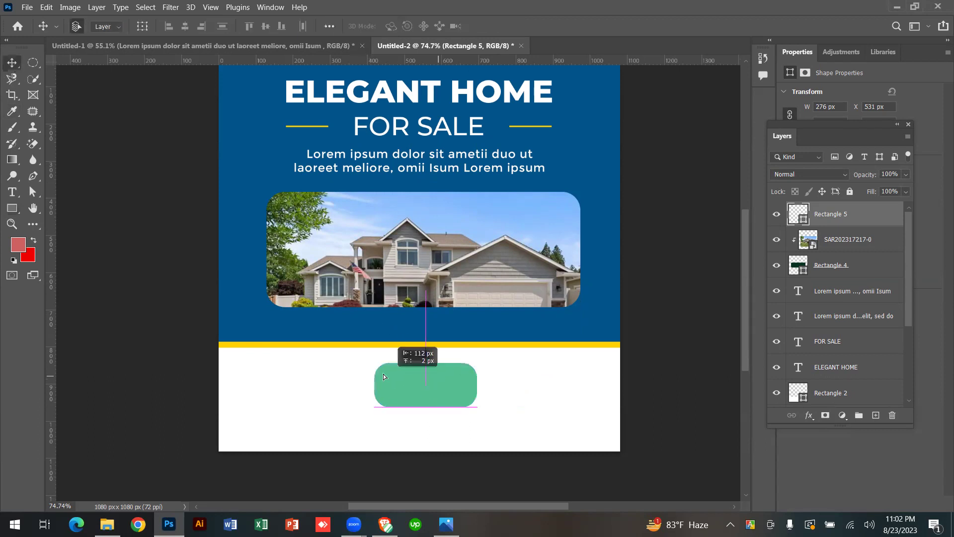
key("Delete")
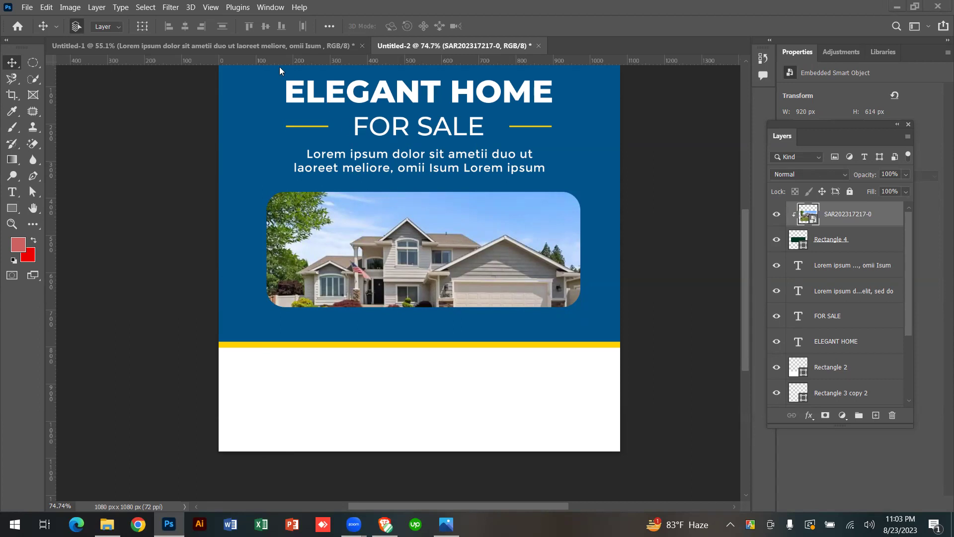
Shift the house photo up and right within its rounded box.
scroll(350, 276, "up", 3)
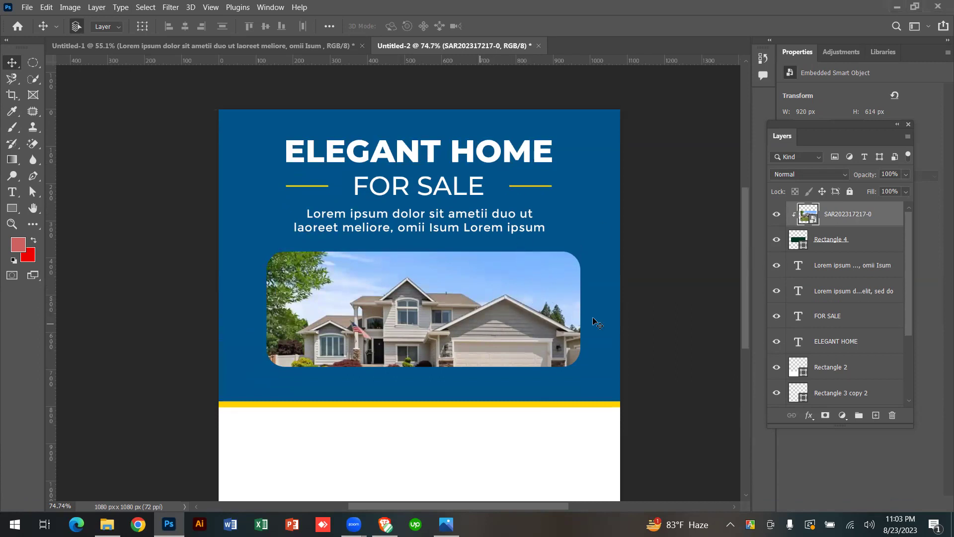
left_click_drag(538, 321, 482, 372)
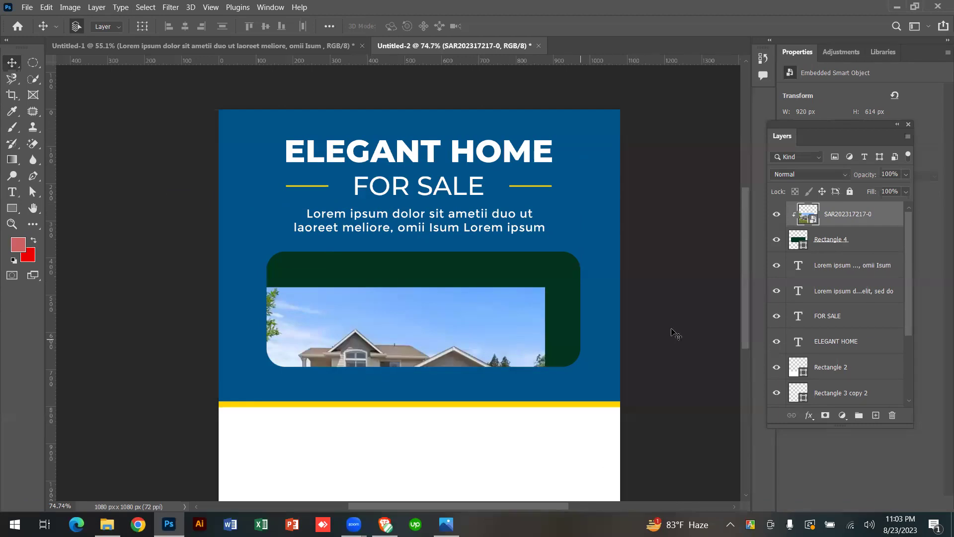
left_click_drag(440, 330, 481, 274)
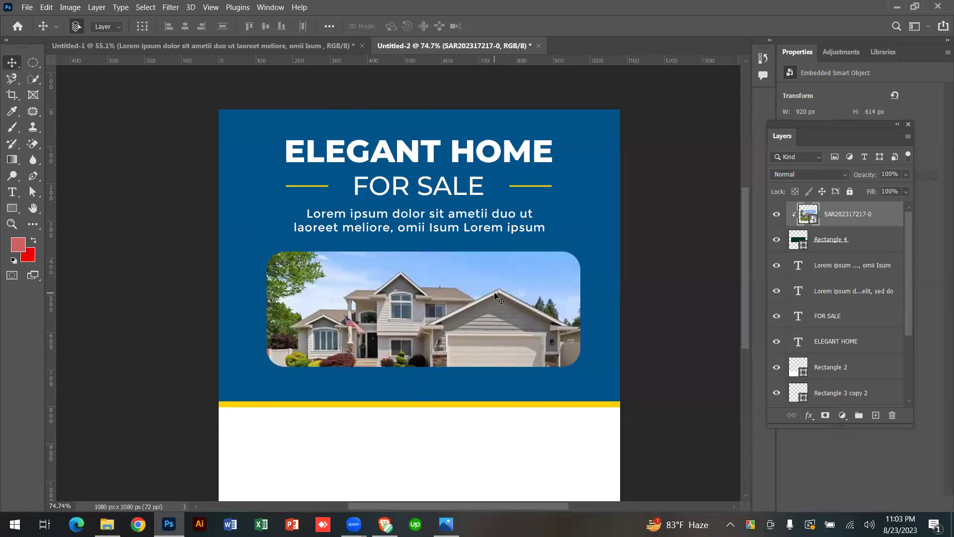
Scale the house photo down to about 132% and nudge it three steps right.
key("ctrl+t")
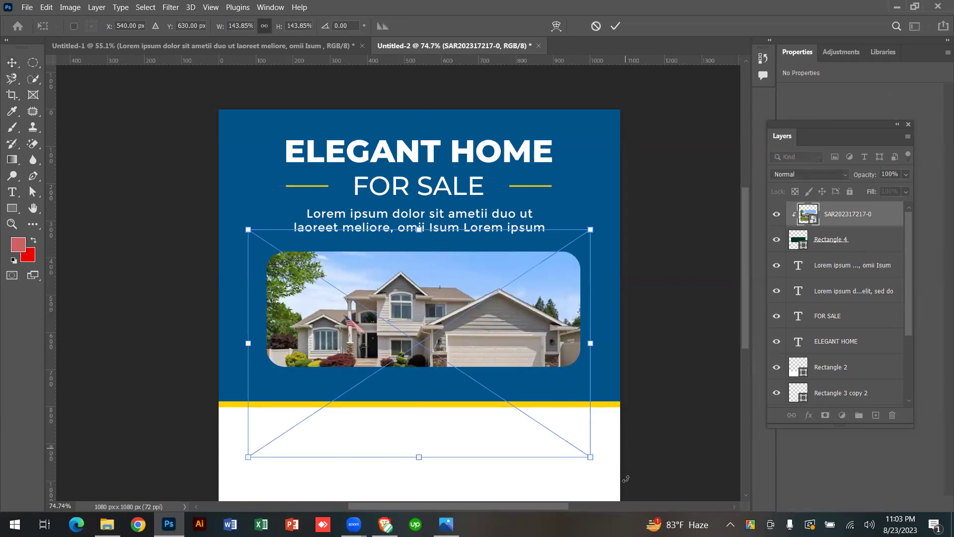
left_click_drag(592, 453, 591, 422)
key("Right")
key("Right")
key("Right")
key("Right")
key("Right")
key("Right")
key("Right")
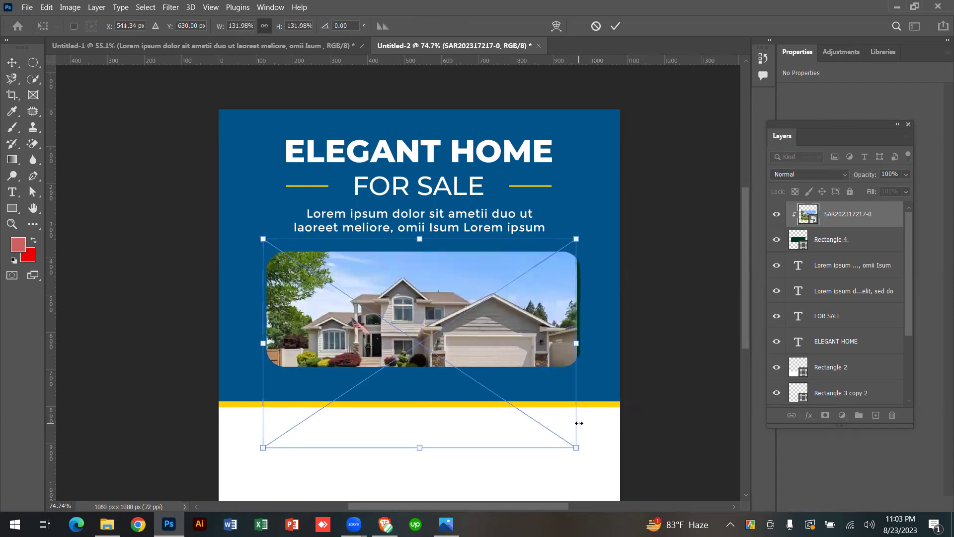
key("Right")
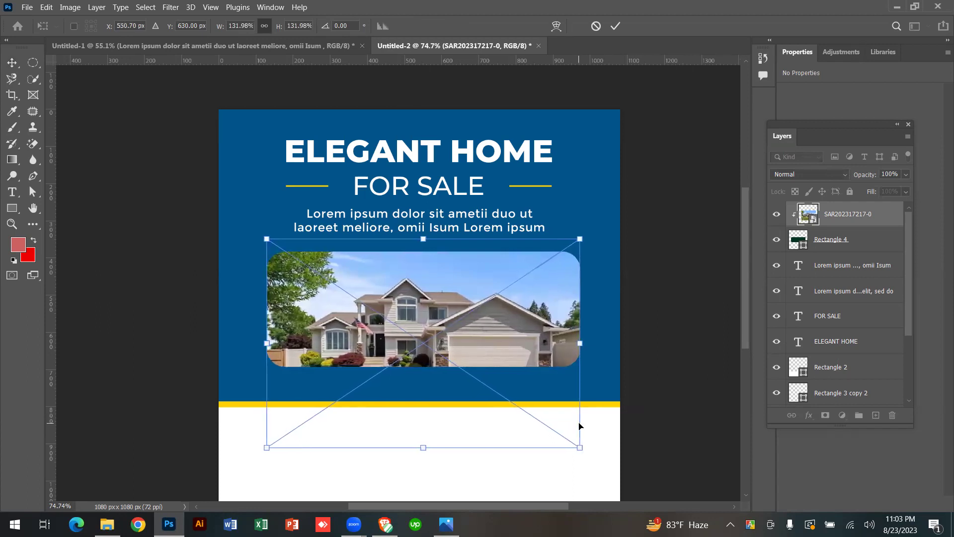
key("Right")
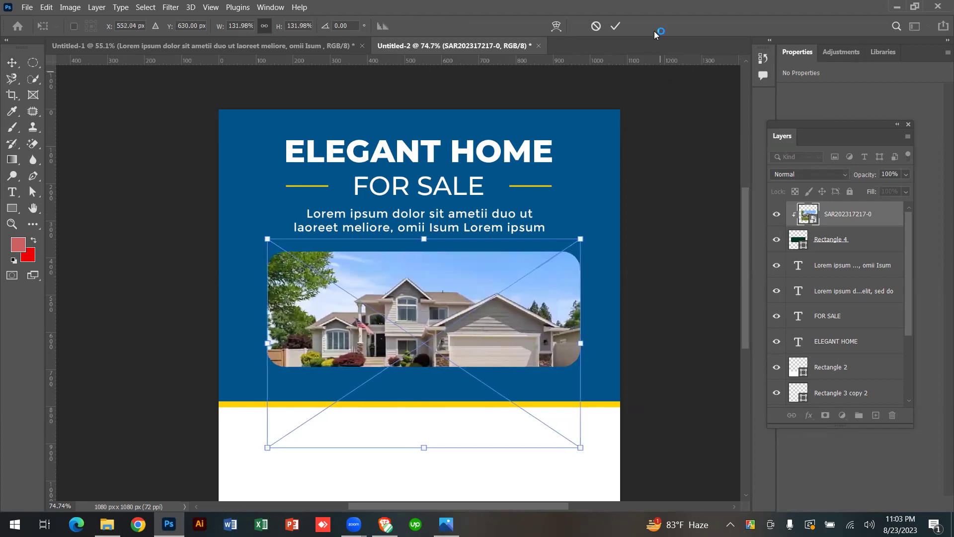
left_click(616, 26)
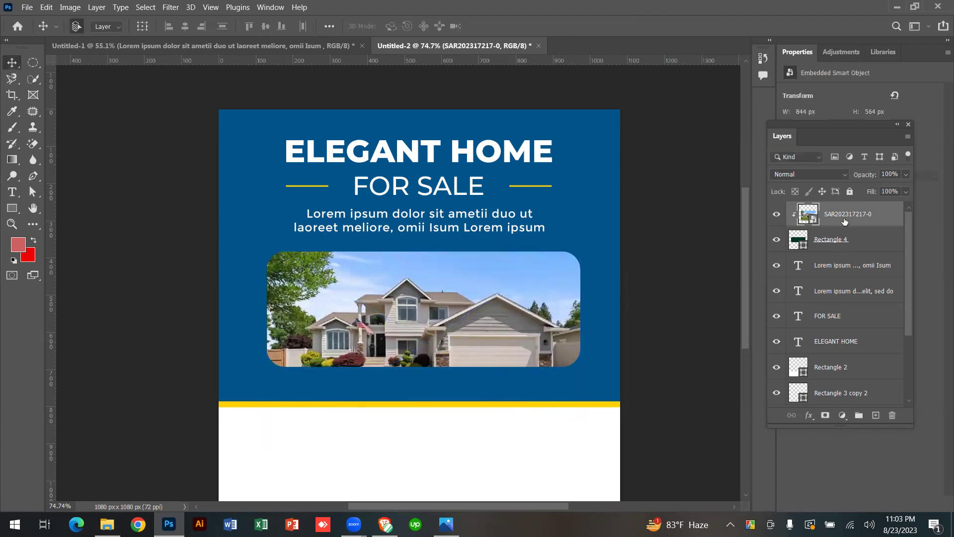
Move Rectangle 4 and the house photo together slightly lower toward the yellow stripe.
left_click(851, 238, "shift")
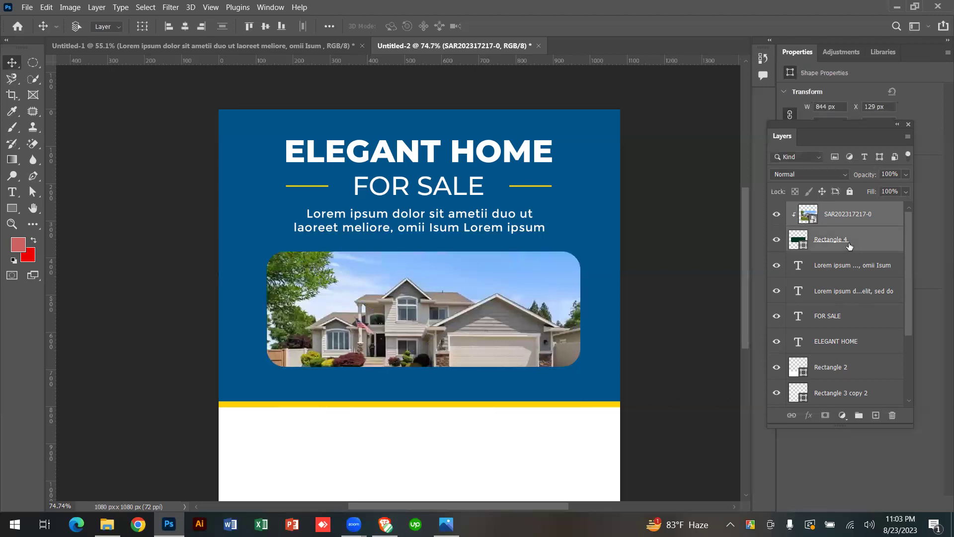
left_click_drag(500, 323, 446, 305)
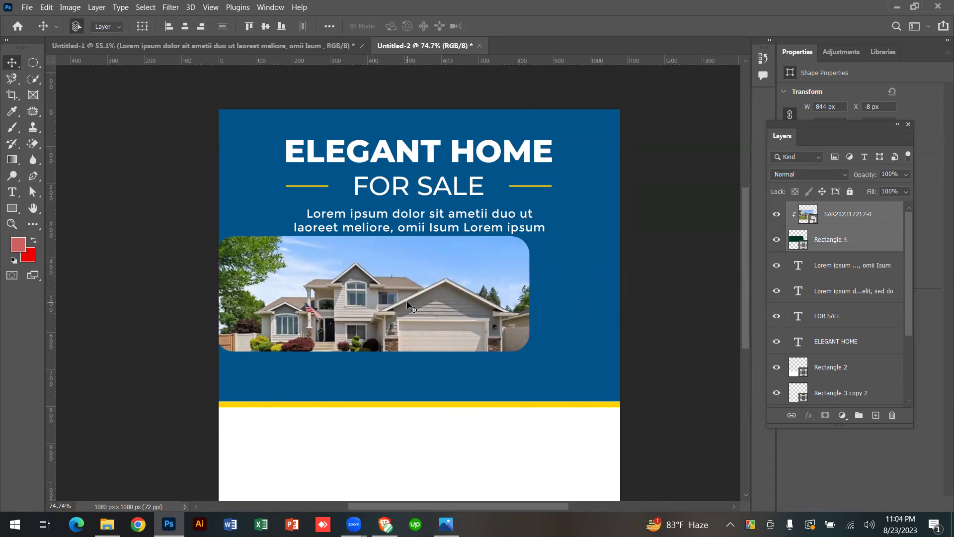
left_click_drag(373, 314, 420, 355)
scroll(456, 244, "down", 5)
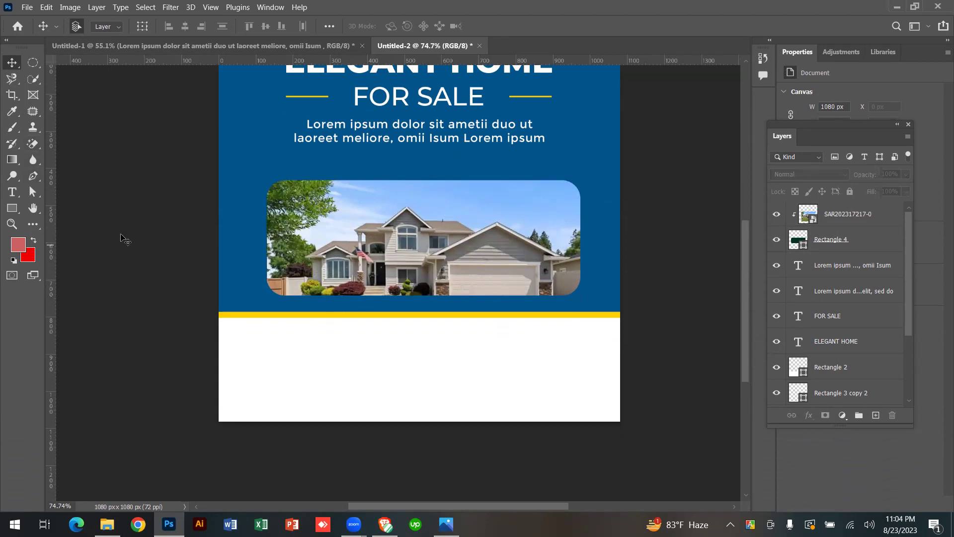
Draw a circle of about 278 px below the house photo box.
left_click_drag(12, 208, 82, 222)
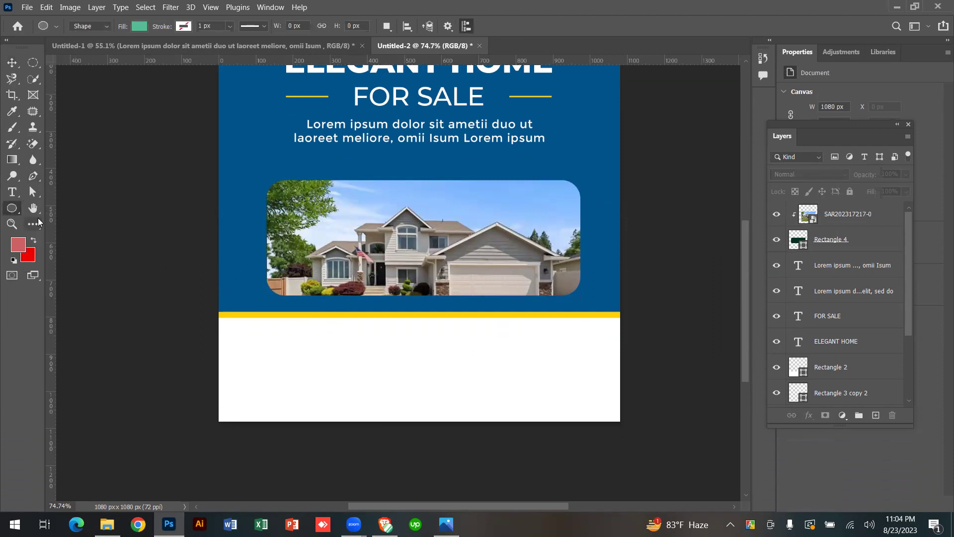
left_click_drag(12, 217, 97, 222)
left_click_drag(384, 319, 527, 393)
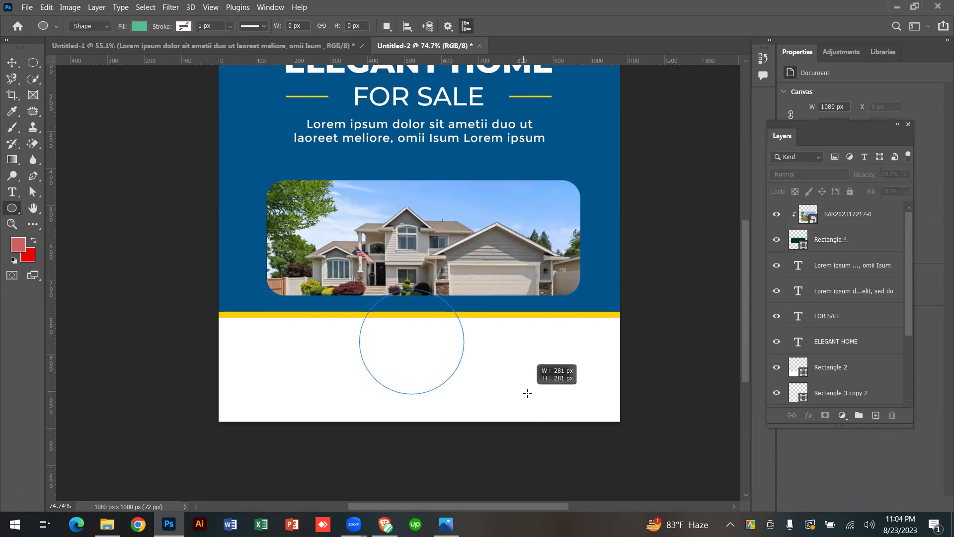
mouse_move(527, 393)
left_mouse_down()
mouse_move(547, 396)
mouse_move(533, 392)
left_mouse_up()
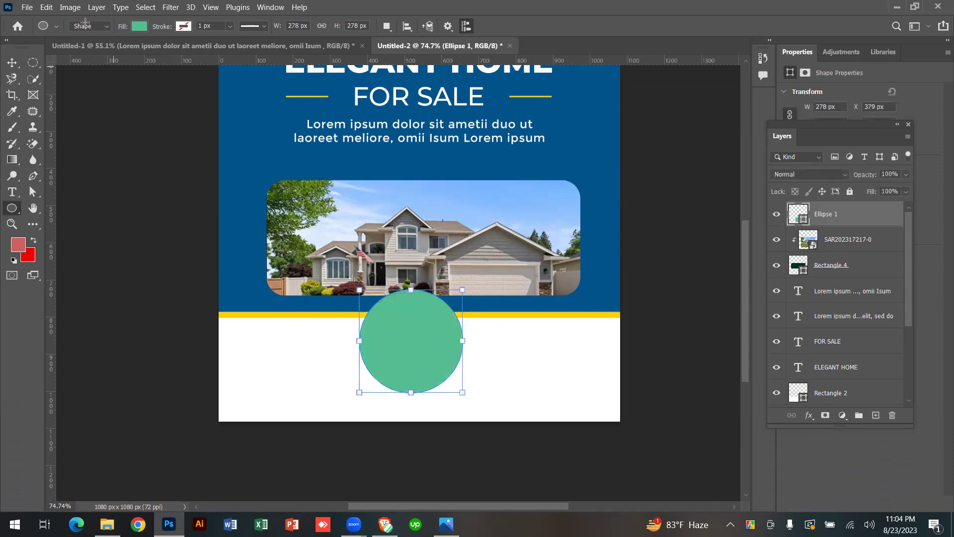
Fill the circle with pink from the swatches and move it to the left.
left_click(139, 26)
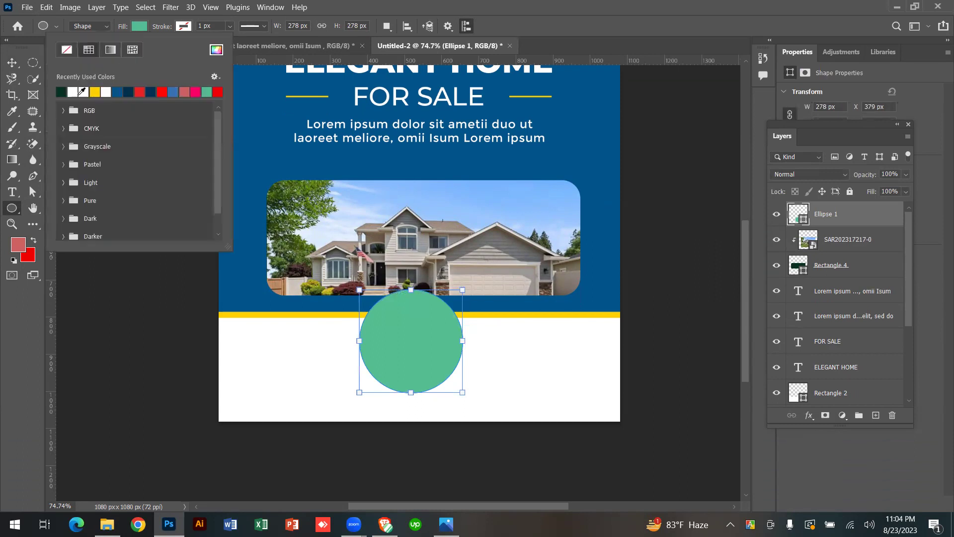
left_click(173, 91)
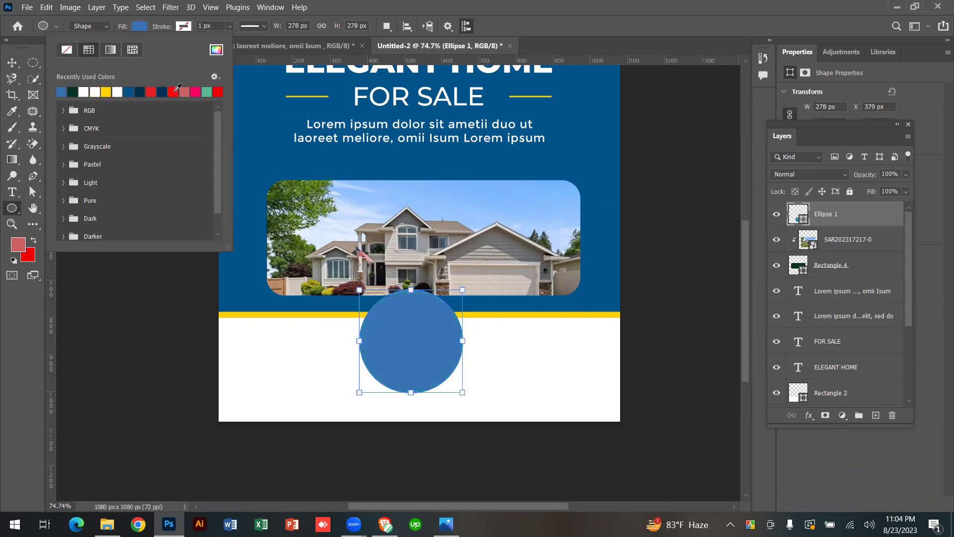
left_click(195, 92)
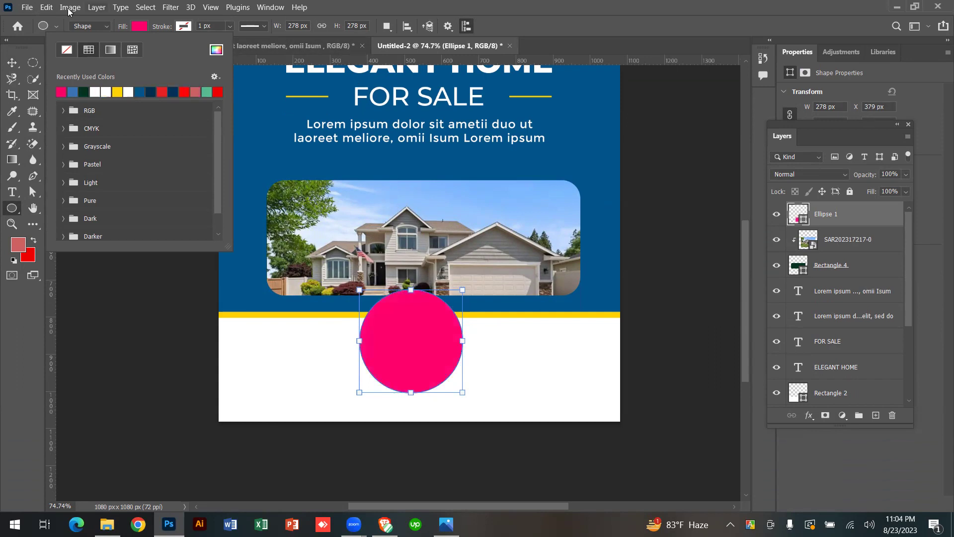
left_click(14, 63)
left_click(571, 379)
left_click_drag(412, 332, 357, 318)
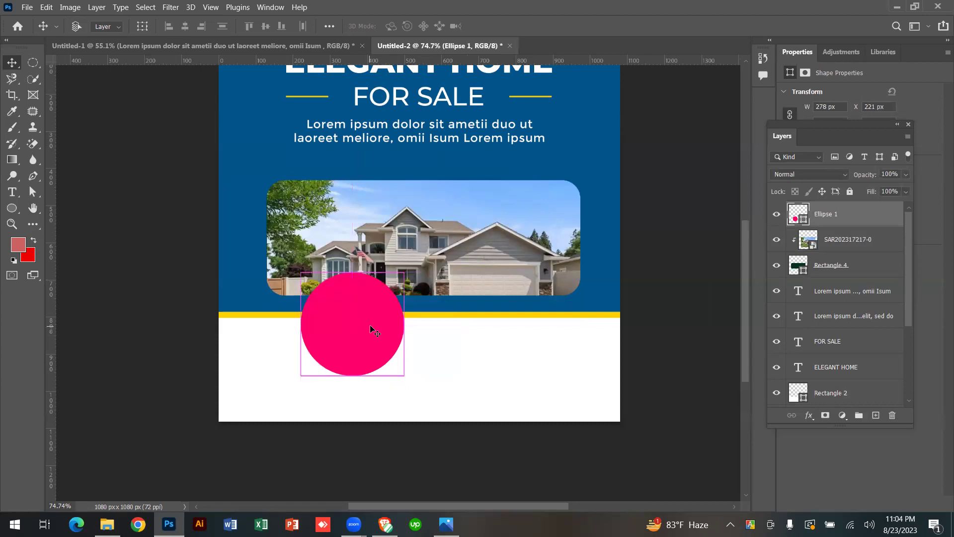
Hide the rulers, then shrink the pink circle to about 80% and move it up-left.
key("ctrl+r")
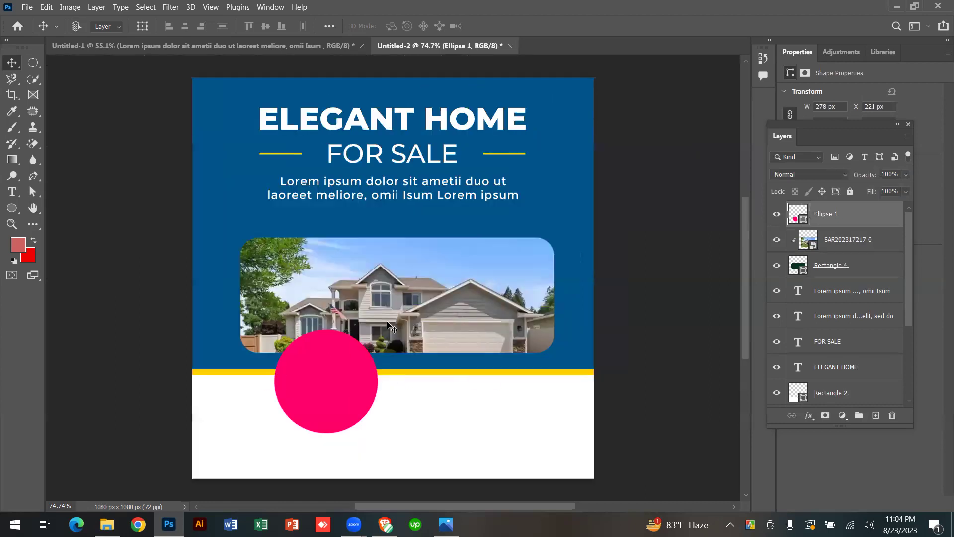
left_click_drag(449, 376, 494, 357)
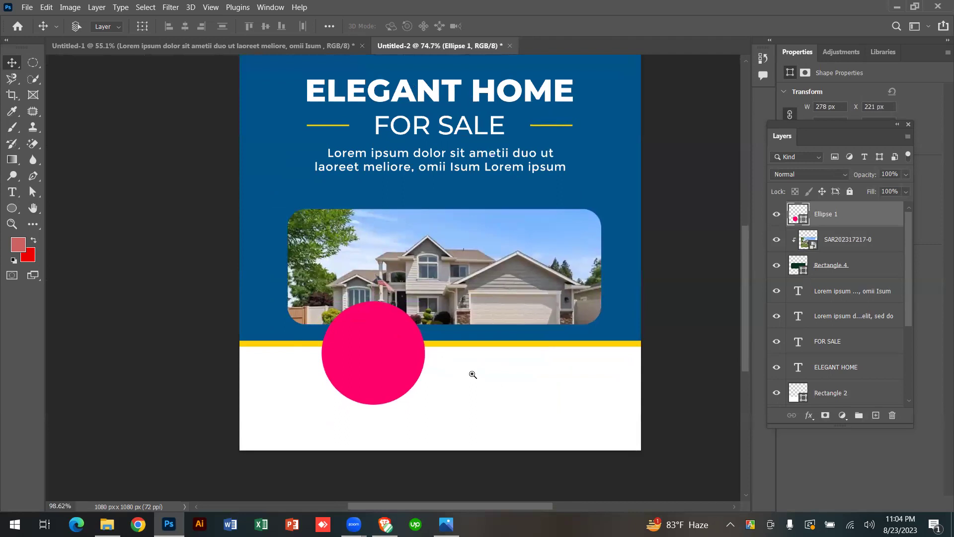
scroll(470, 375, "up", 3)
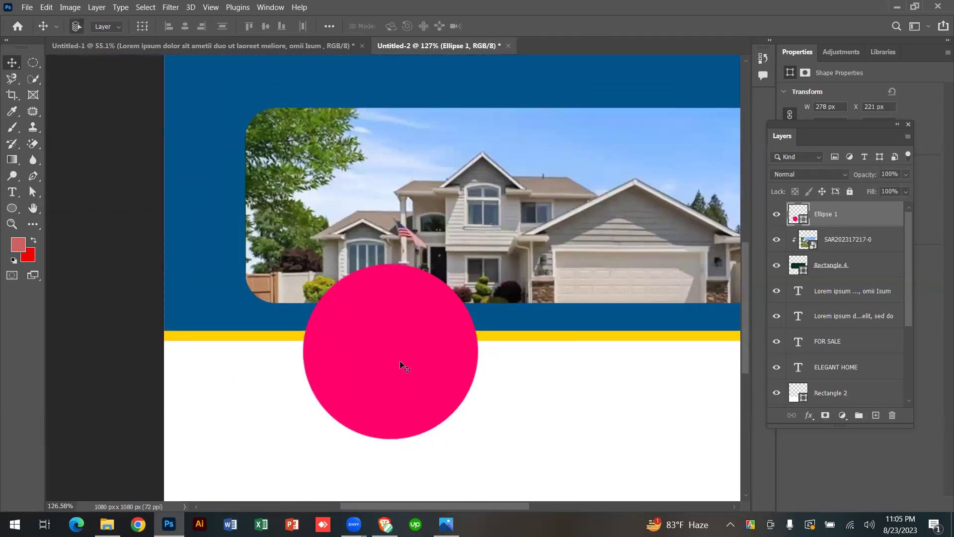
left_click_drag(392, 337, 384, 329)
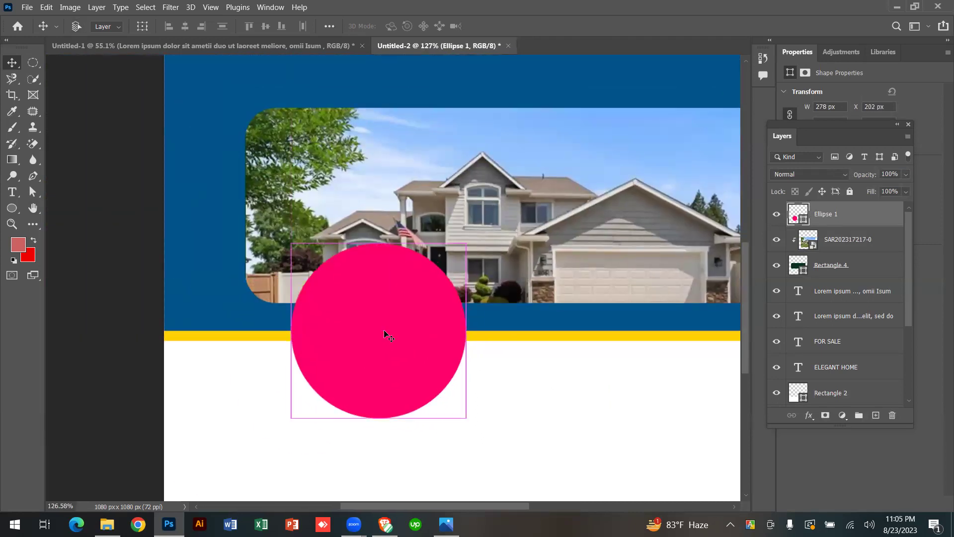
key("ctrl+t")
left_click_drag(465, 417, 448, 398)
left_click_drag(391, 312, 389, 334)
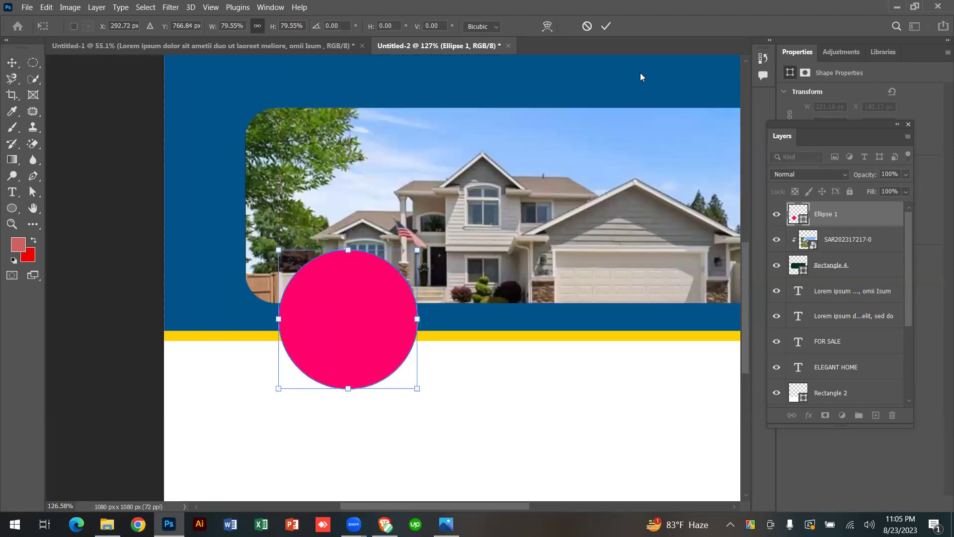
left_click(606, 26)
Duplicate the circle into a larger 325 px middle circle, then copy the left circle to the right.
scroll(389, 347, "down", 3)
left_click_drag(390, 347, 432, 363)
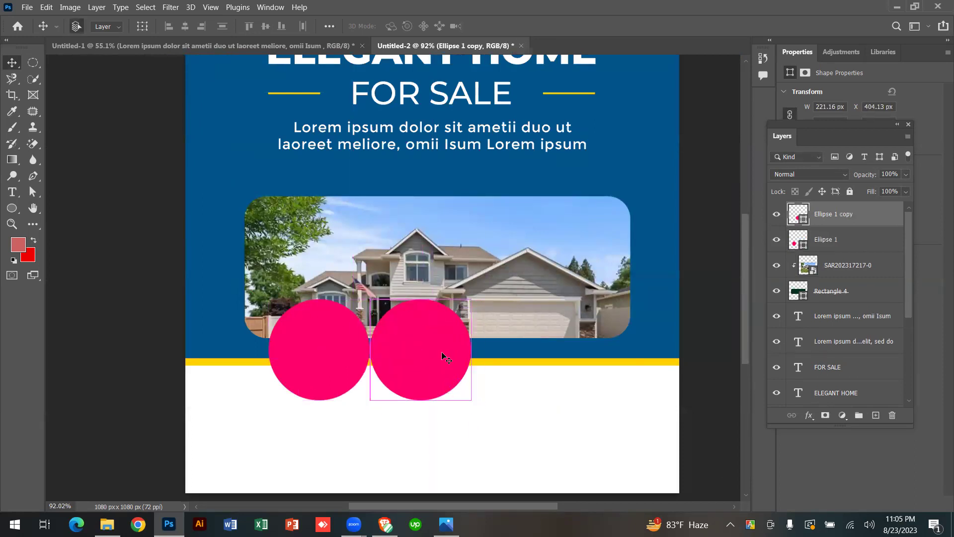
key("ctrl+t")
left_click_drag(471, 400, 506, 434)
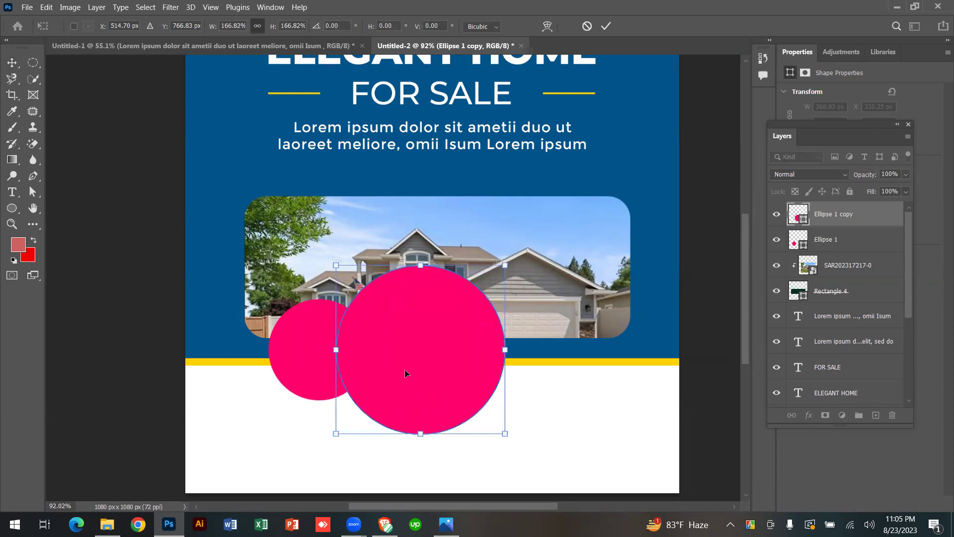
left_click_drag(405, 371, 429, 373)
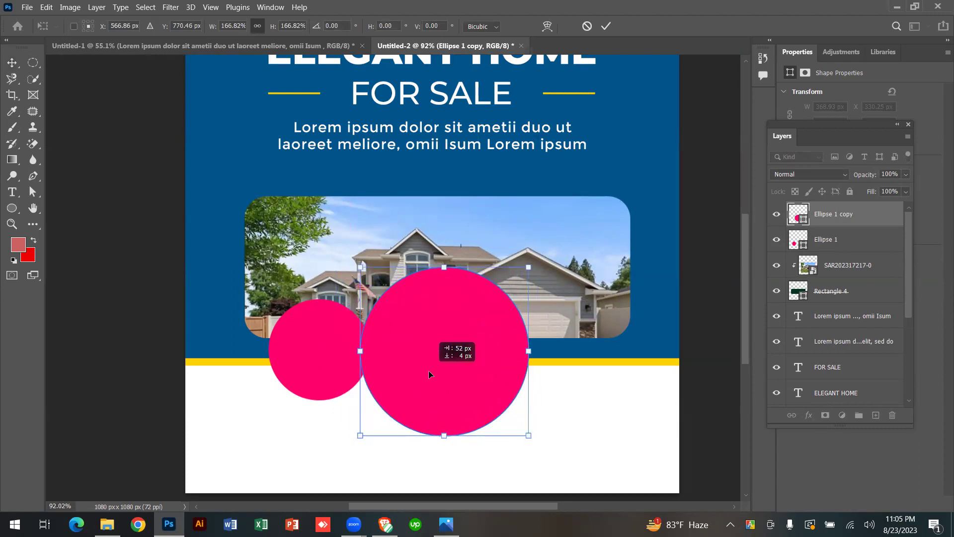
left_click_drag(528, 436, 508, 415)
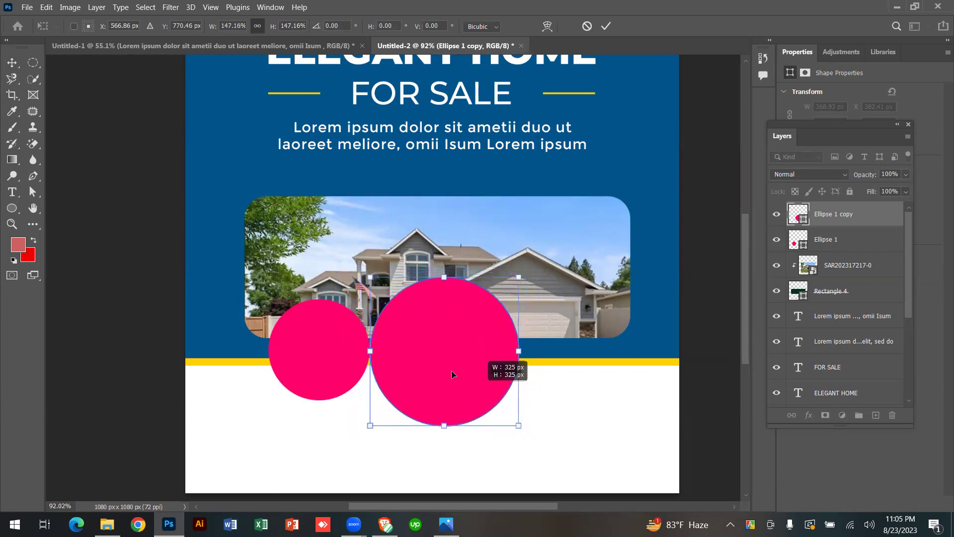
left_click_drag(435, 371, 429, 371)
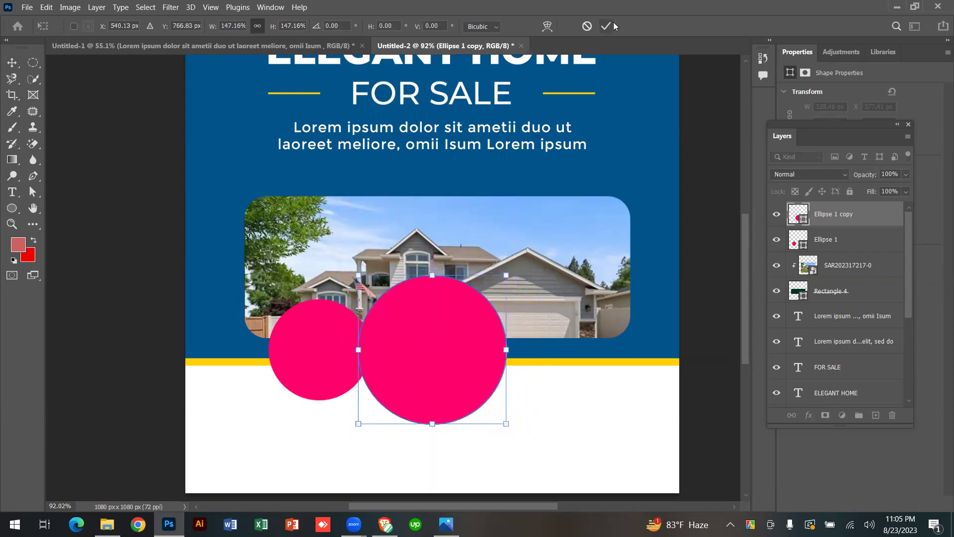
key("Return")
left_click_drag(332, 347, 528, 370)
Nudge all three pink circles two arrow-key steps right, then select the left circle, Ellipse 1.
left_click(555, 457)
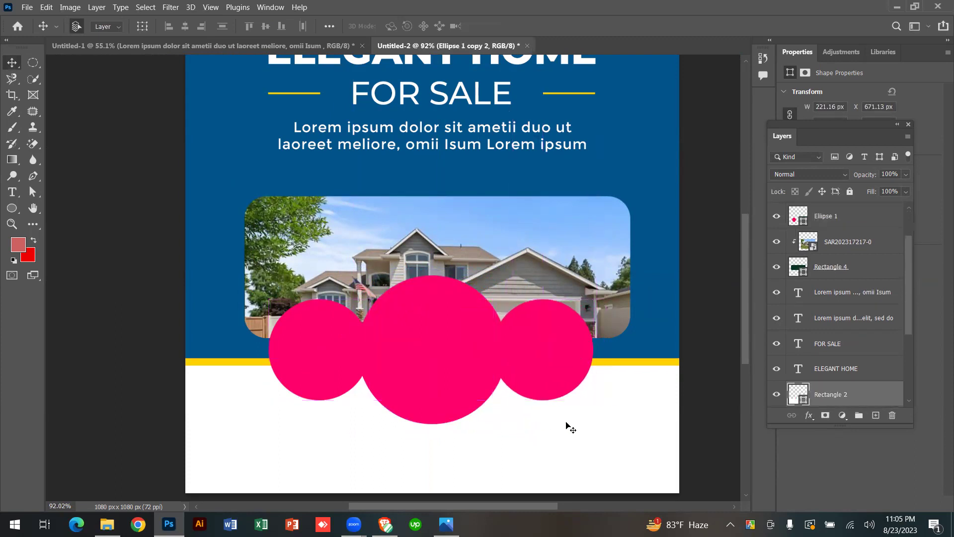
left_click(573, 362)
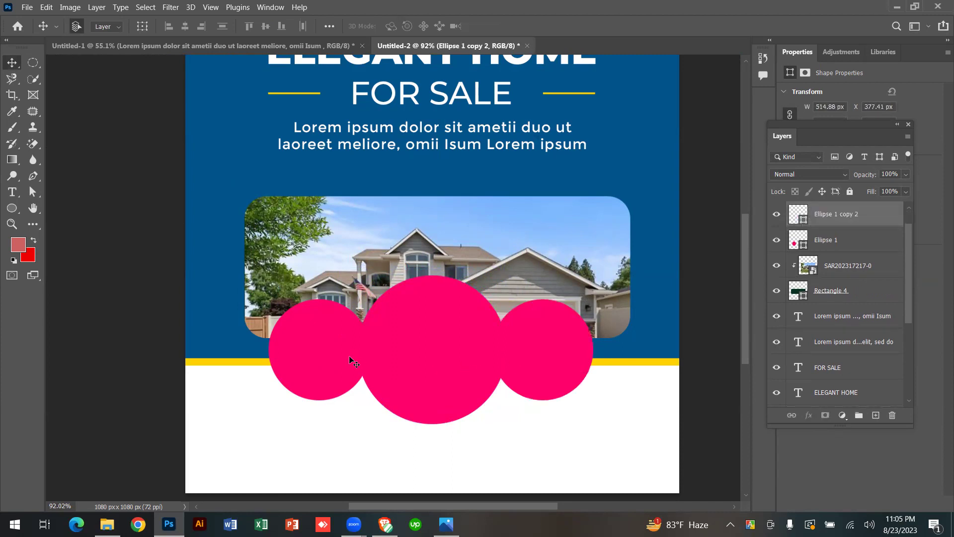
left_click(352, 362, "shift")
left_click(456, 377, "shift")
key("Right")
key("Right")
key("Right")
key("Right")
key("Right")
key("Right")
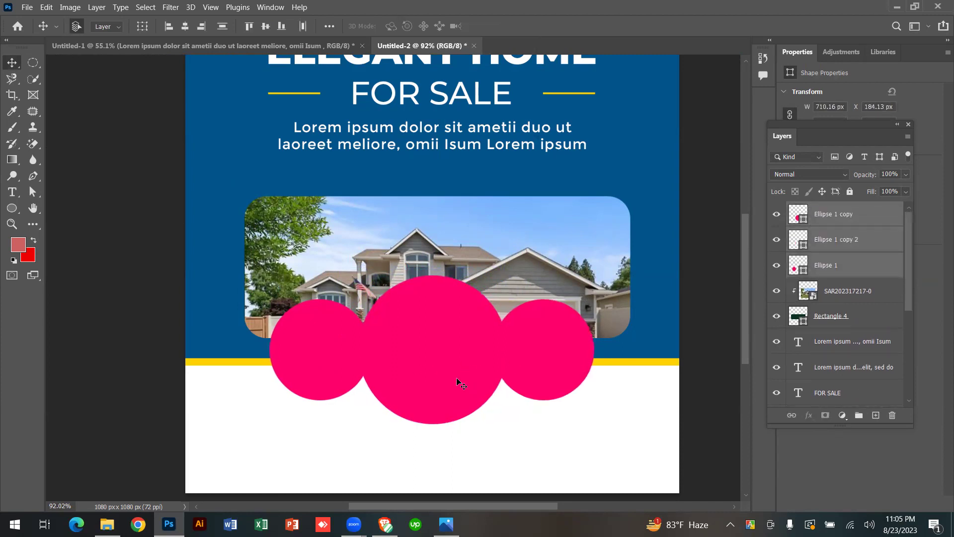
key("Right")
key("Right")
key("Right")
key("Right")
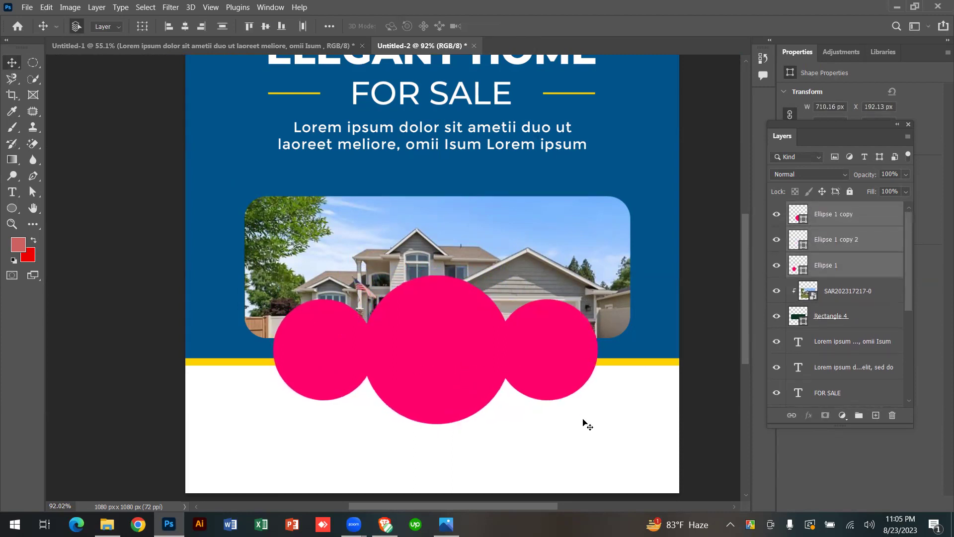
left_click(586, 426)
left_click(333, 344)
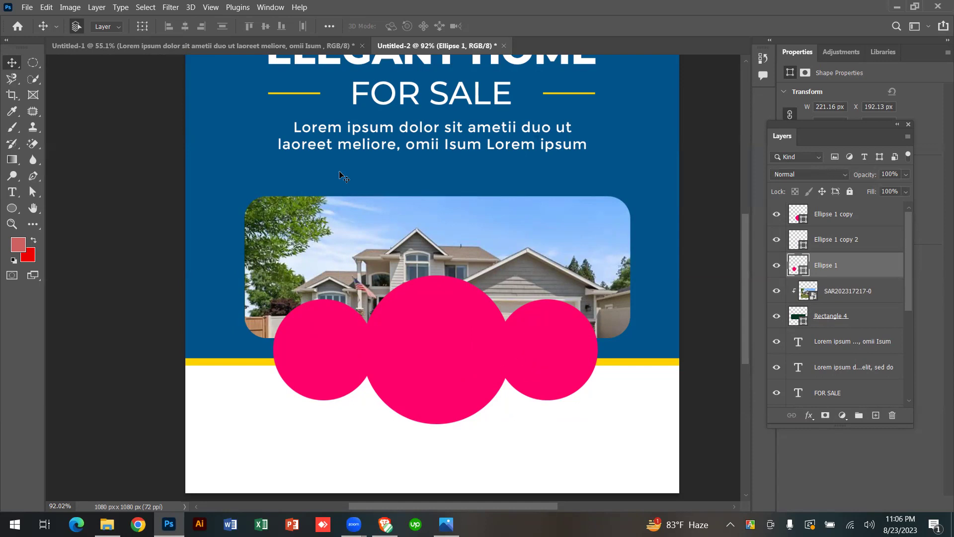
Place the 5-bedroom interior photo as an embedded image in the post.
left_click(26, 6)
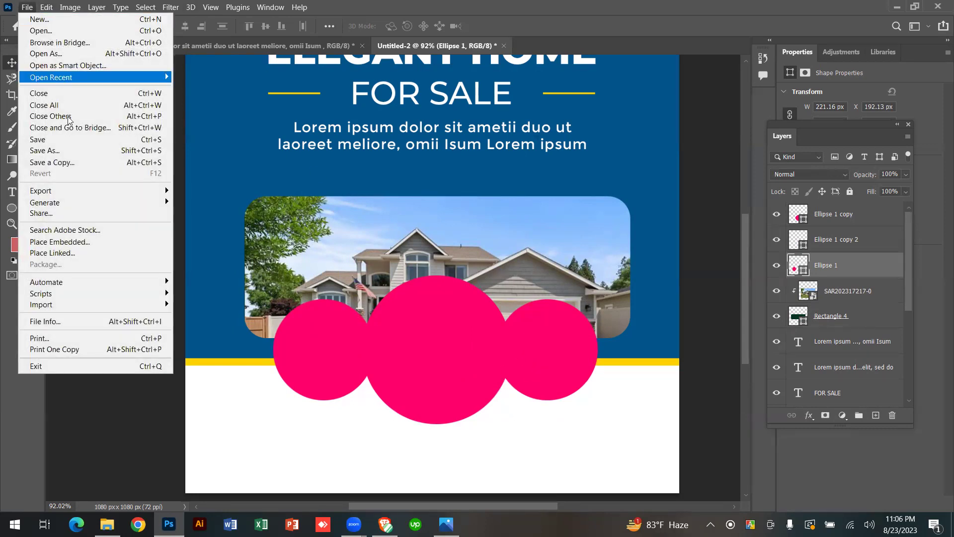
left_click(70, 243)
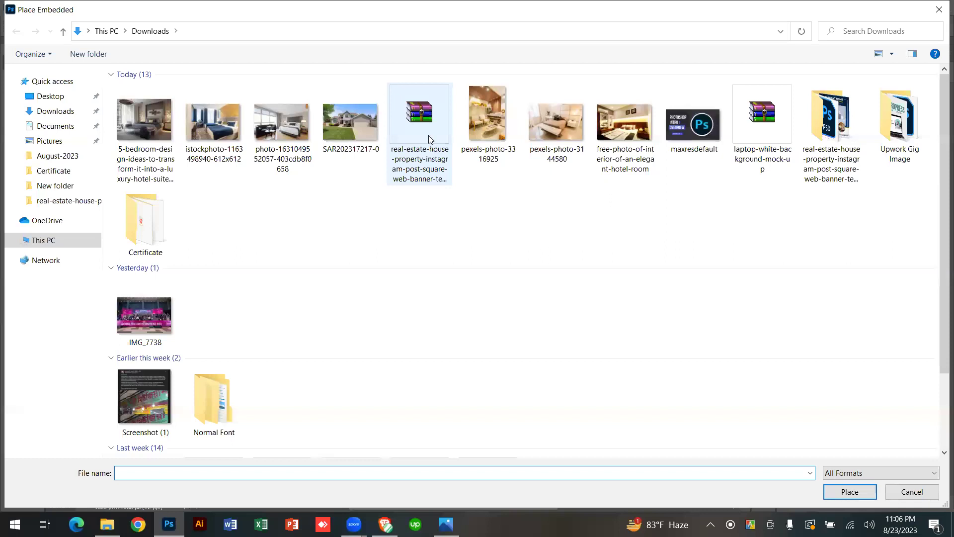
double_click(158, 137)
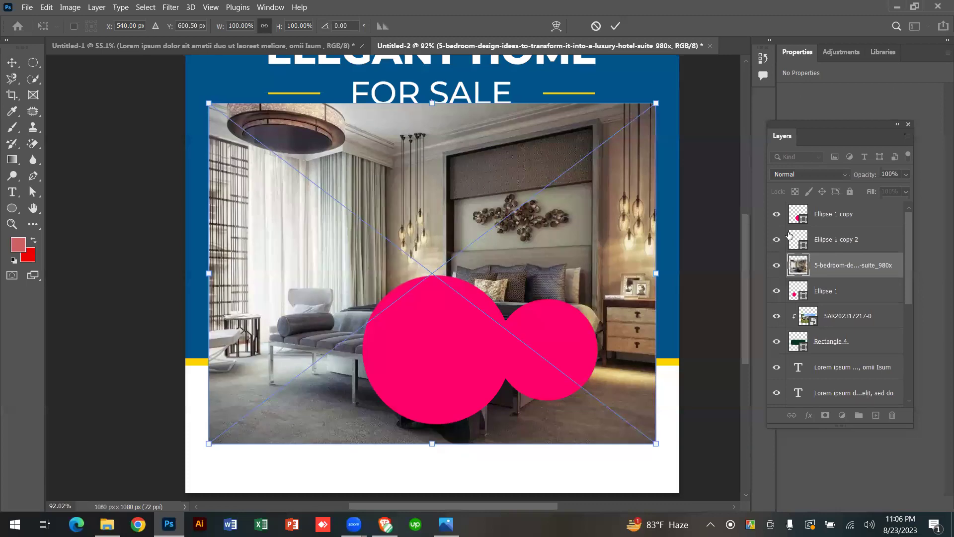
left_click(616, 27)
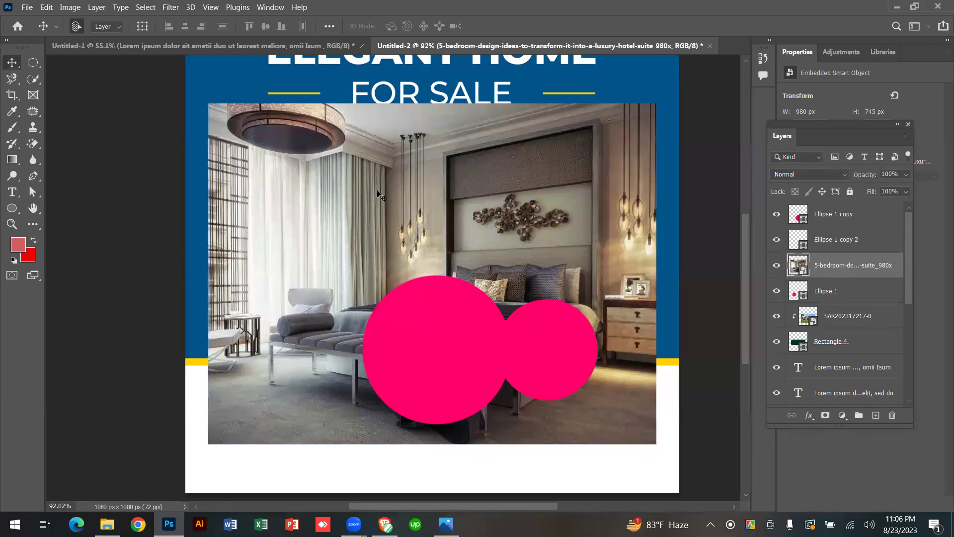
left_click_drag(475, 205, 142, 237)
left_click_drag(214, 311, 525, 304)
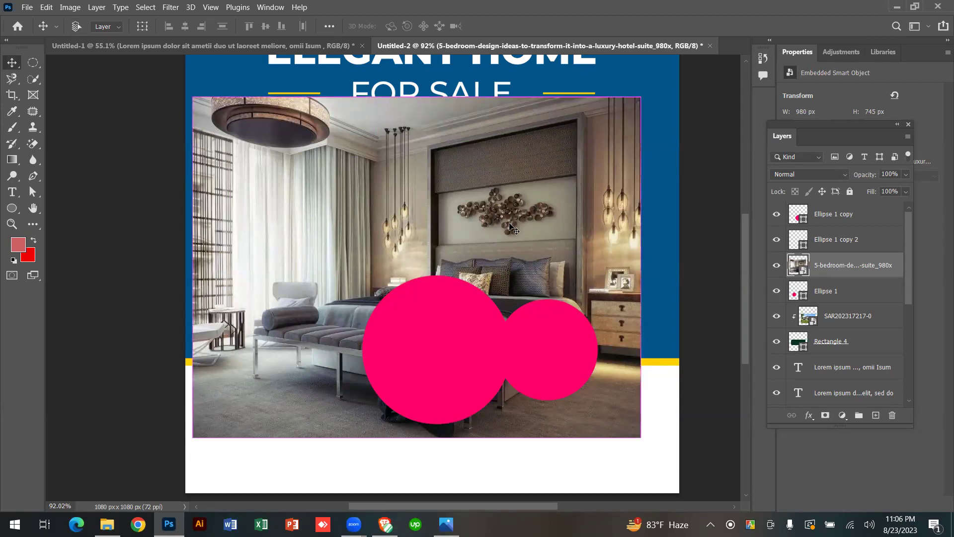
Scale the bedroom photo down over the left pink circle and clip it into the circle.
key("ctrl+t")
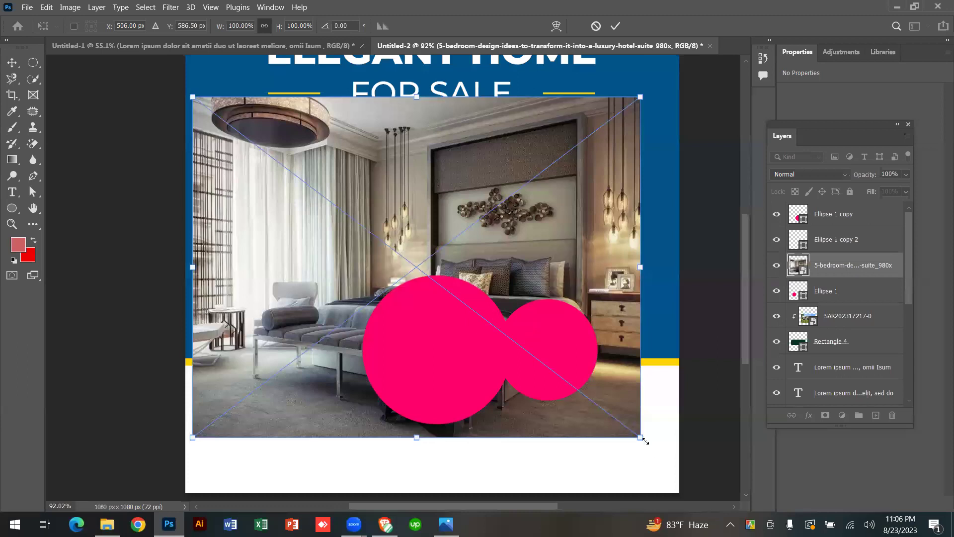
left_click_drag(640, 439, 550, 373)
left_click_drag(481, 243, 379, 311)
left_click_drag(448, 439, 403, 395)
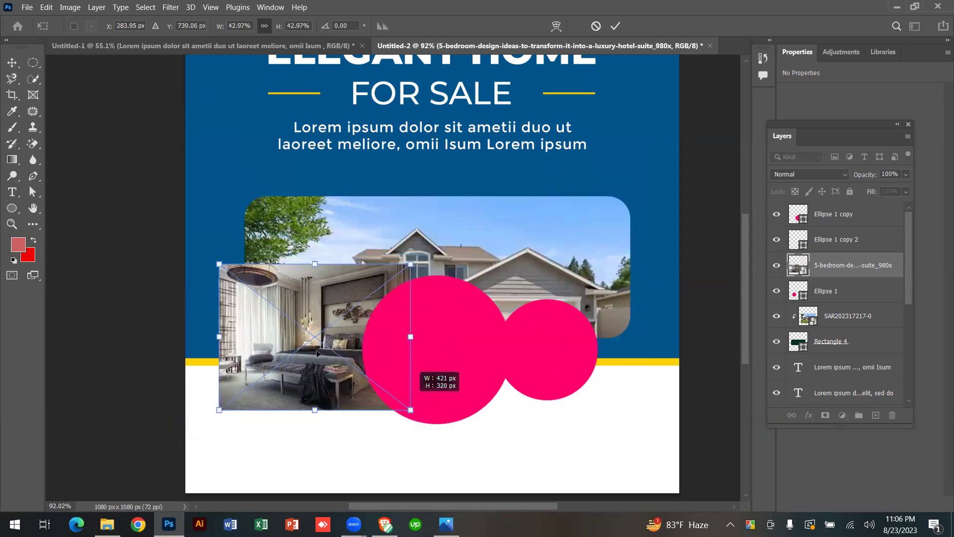
left_click_drag(317, 353, 325, 373)
left_click(615, 26)
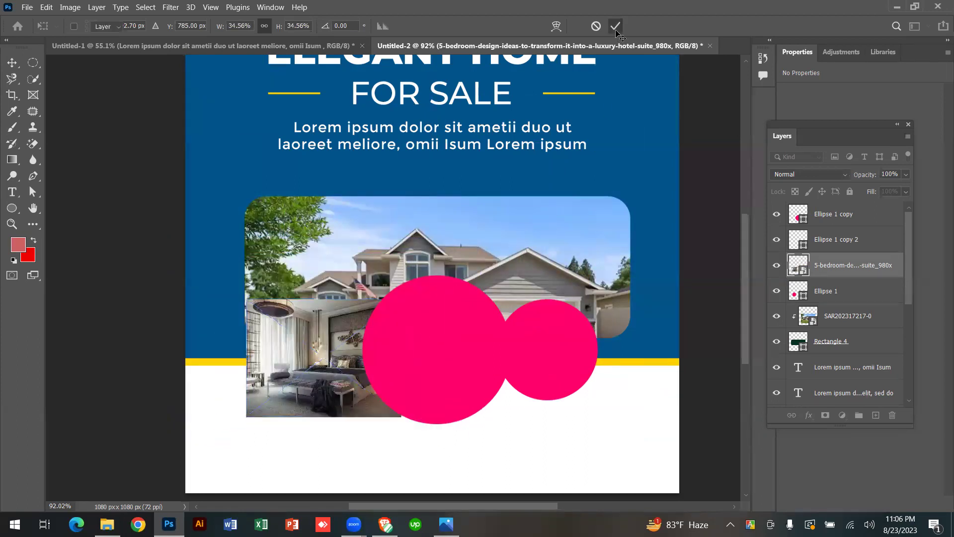
right_click(858, 263)
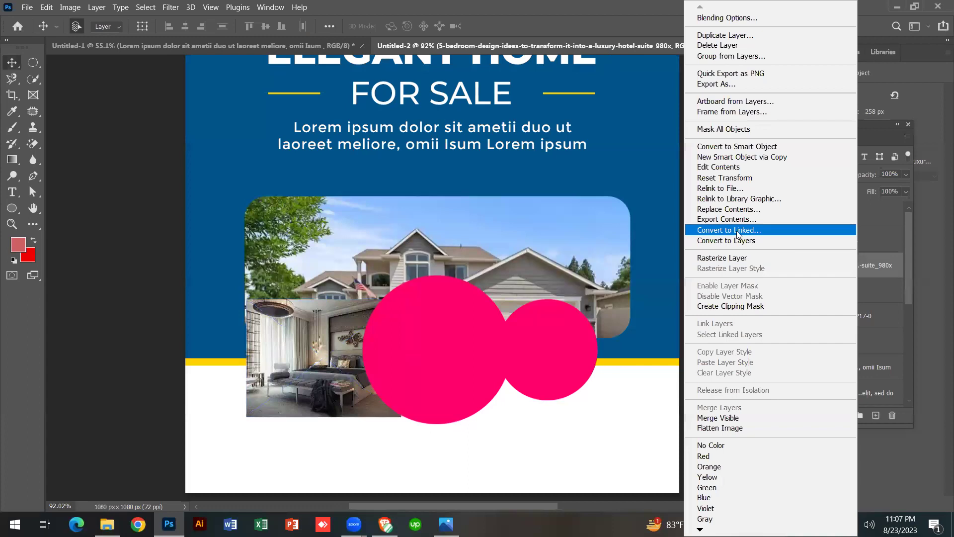
left_click(744, 307)
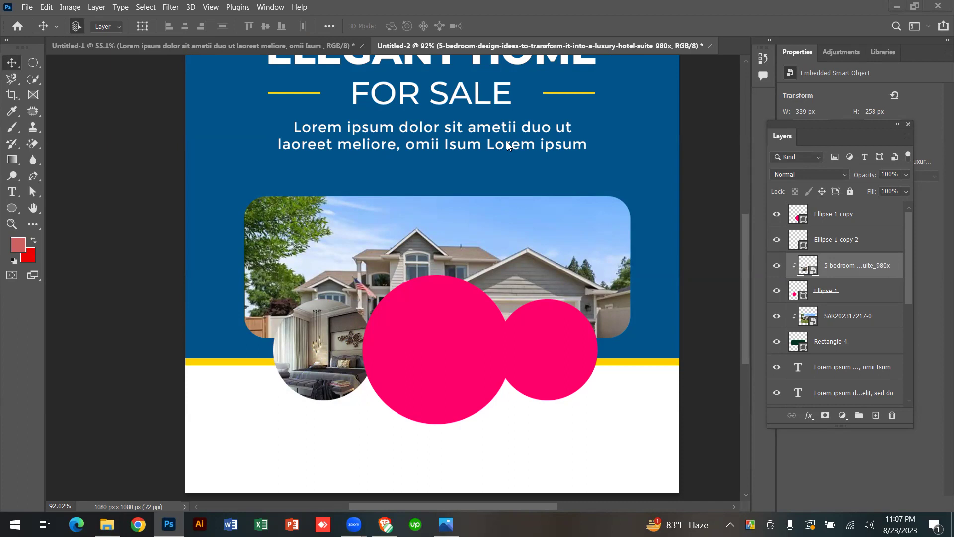
Cancel placing another image, select Ellipse 1 copy, and lengthen the Layers panel downward.
left_click(25, 7)
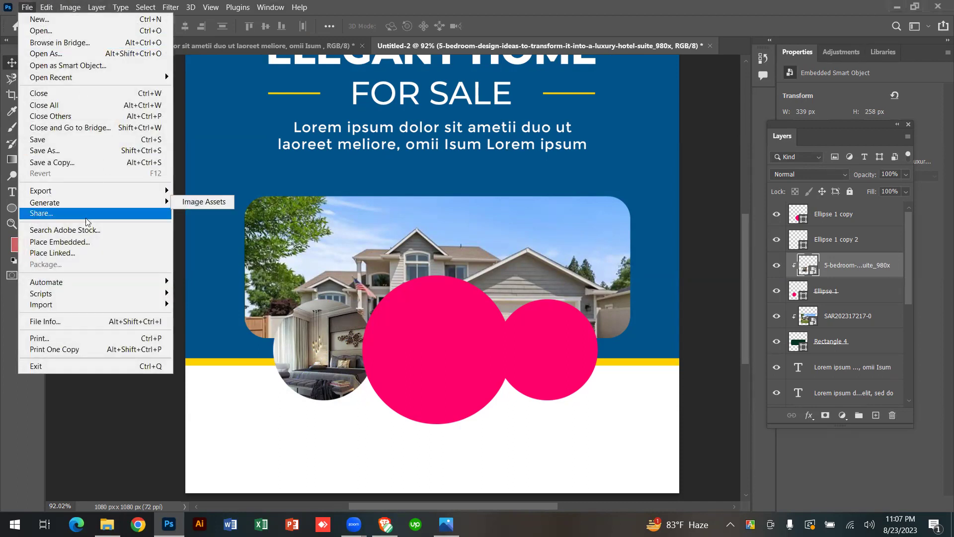
left_click(84, 245)
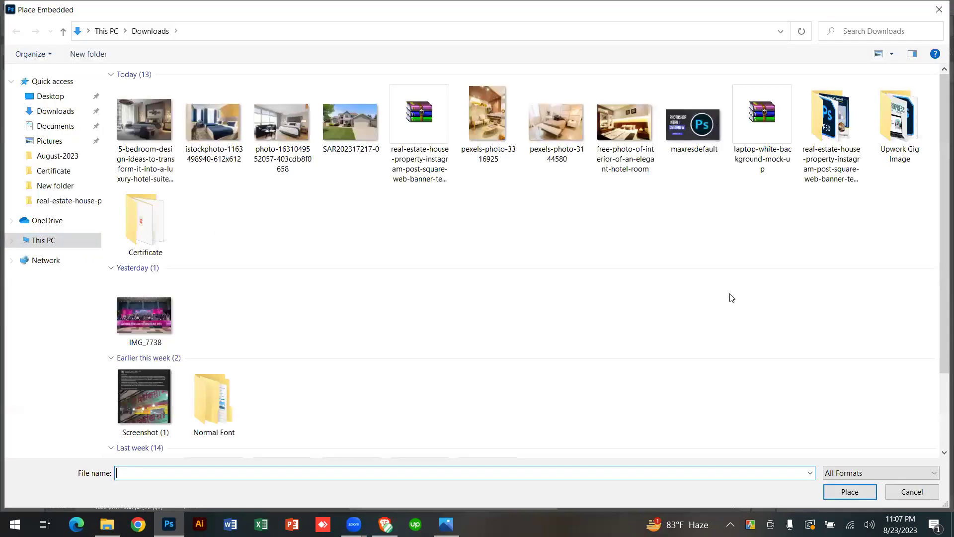
left_click(912, 494)
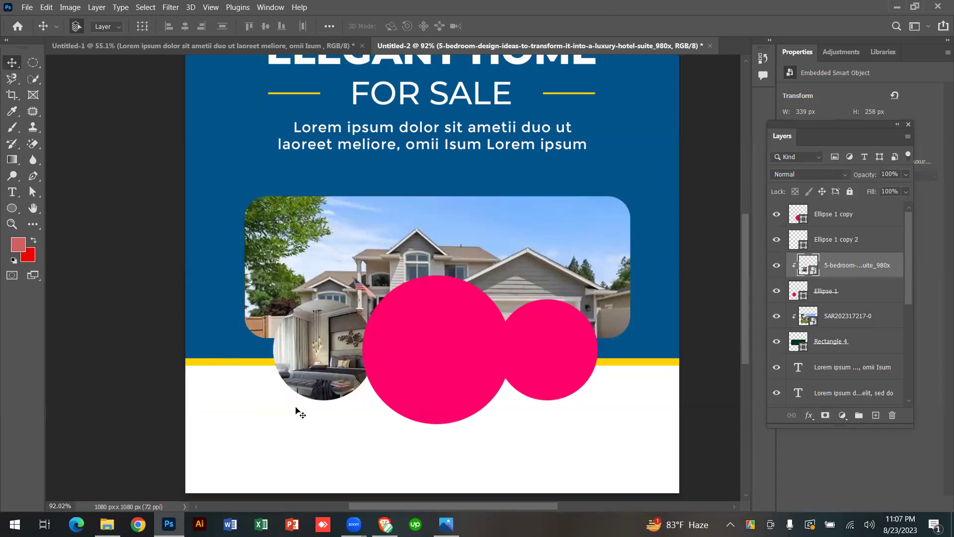
left_click(411, 372)
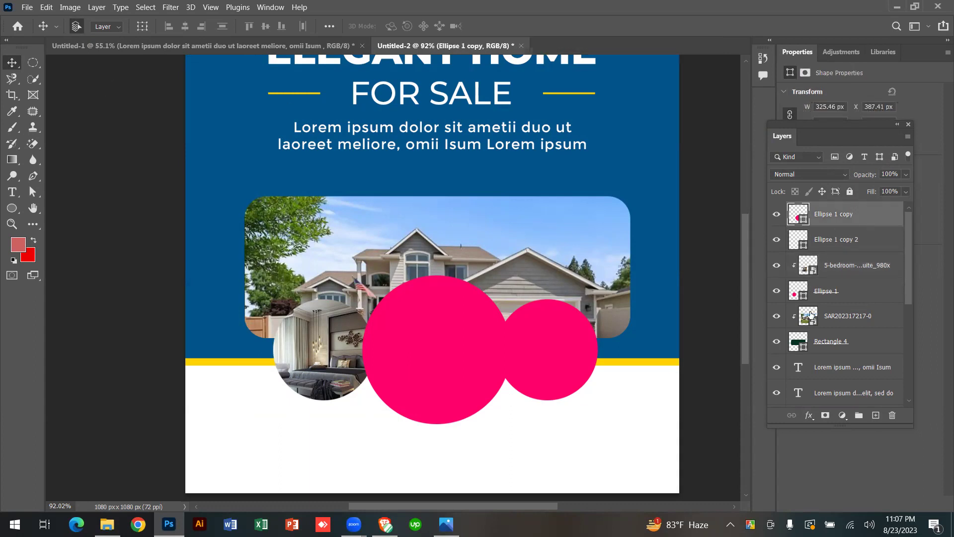
left_click(292, 336)
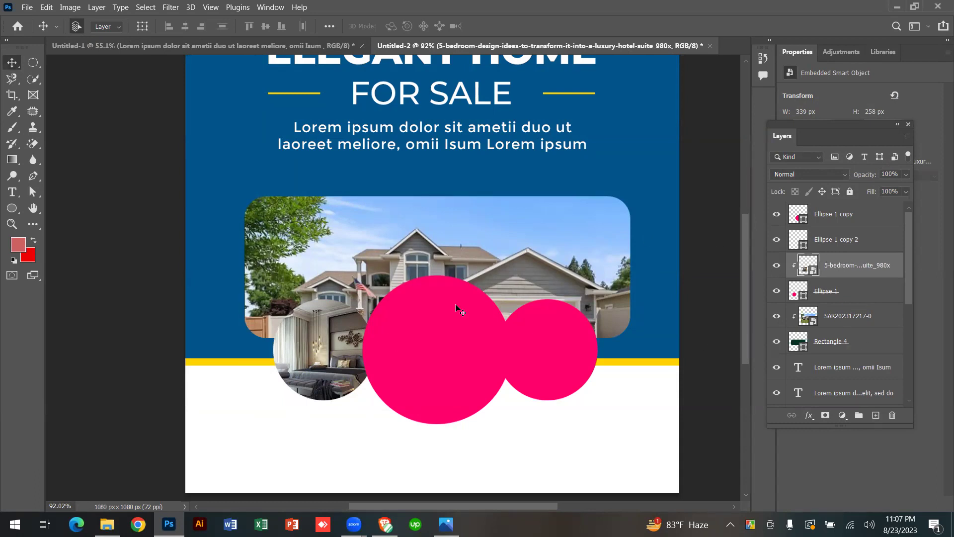
left_click(438, 339)
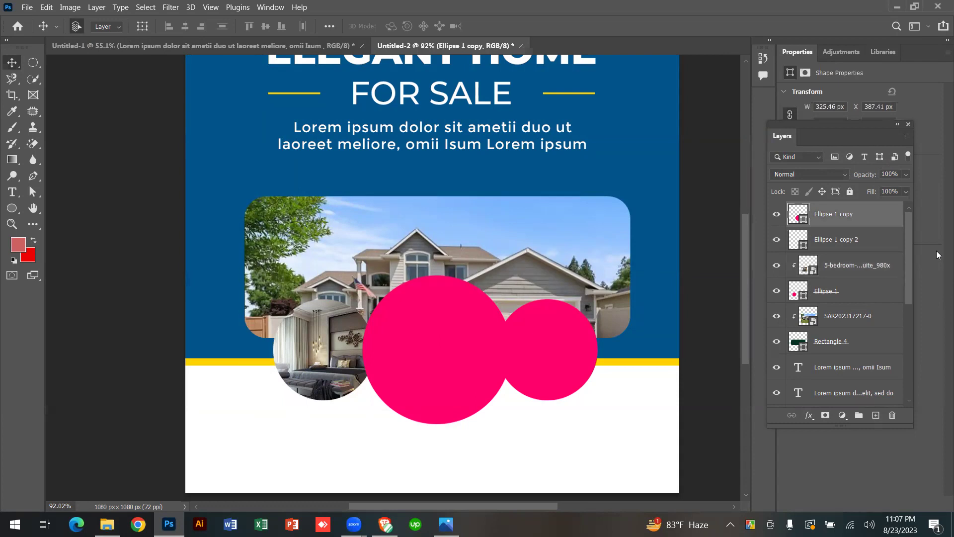
left_click_drag(893, 427, 881, 474)
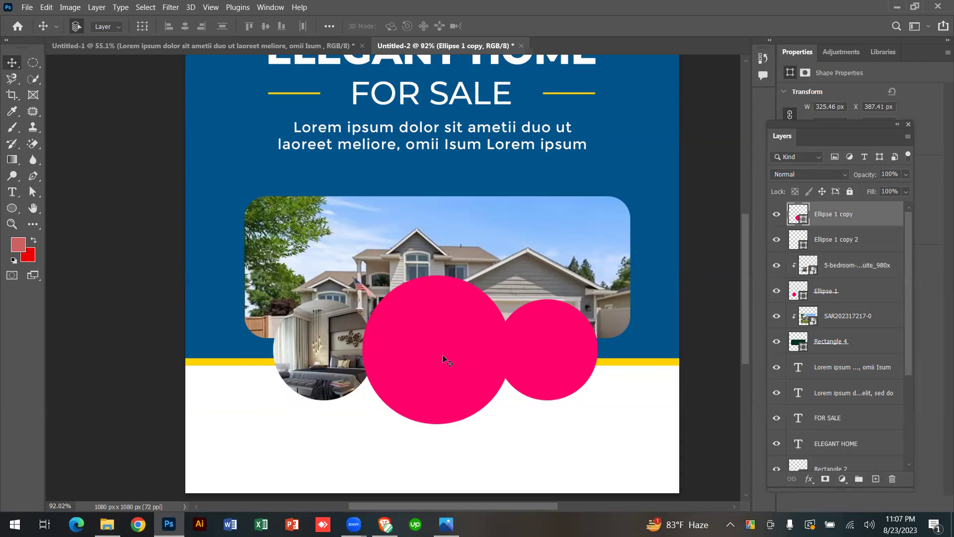
left_click(35, 7)
left_click(83, 239)
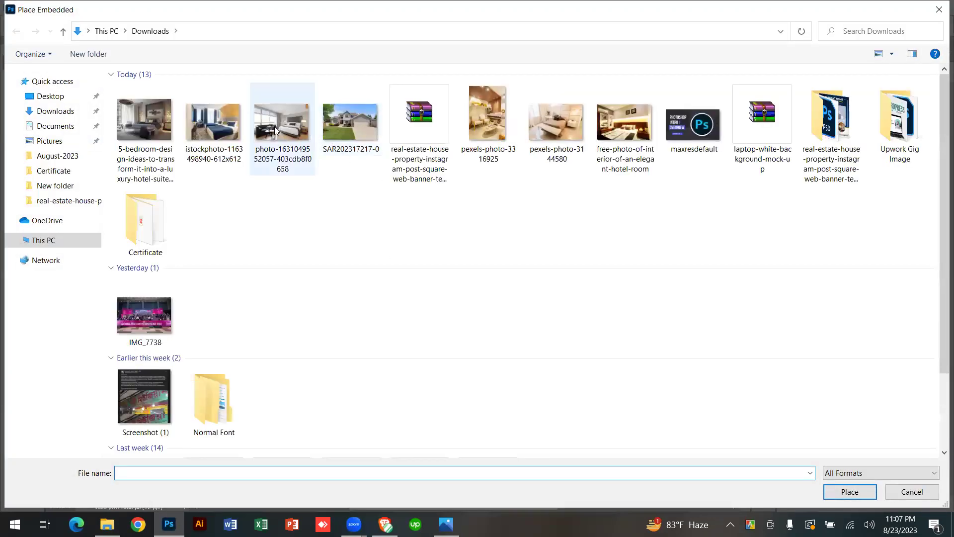
double_click(230, 130)
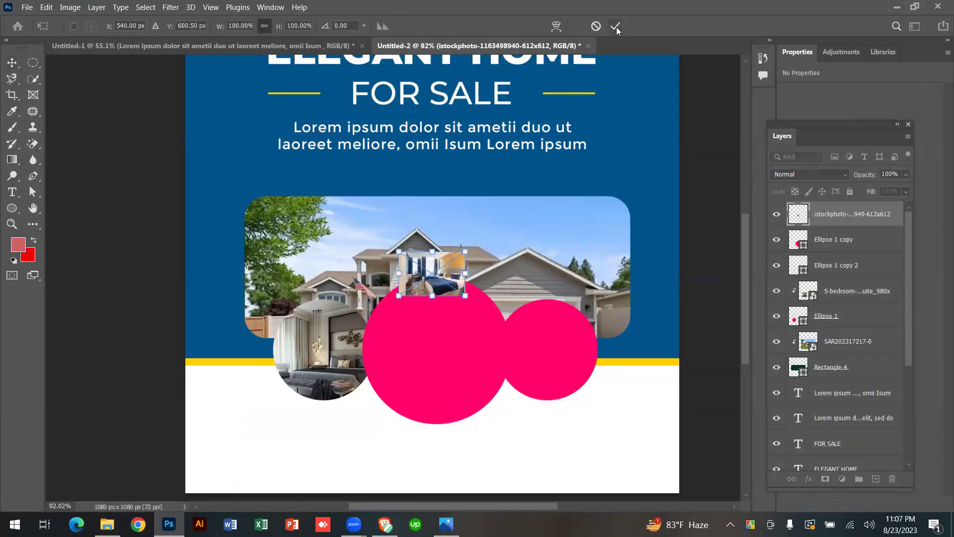
left_click(617, 28)
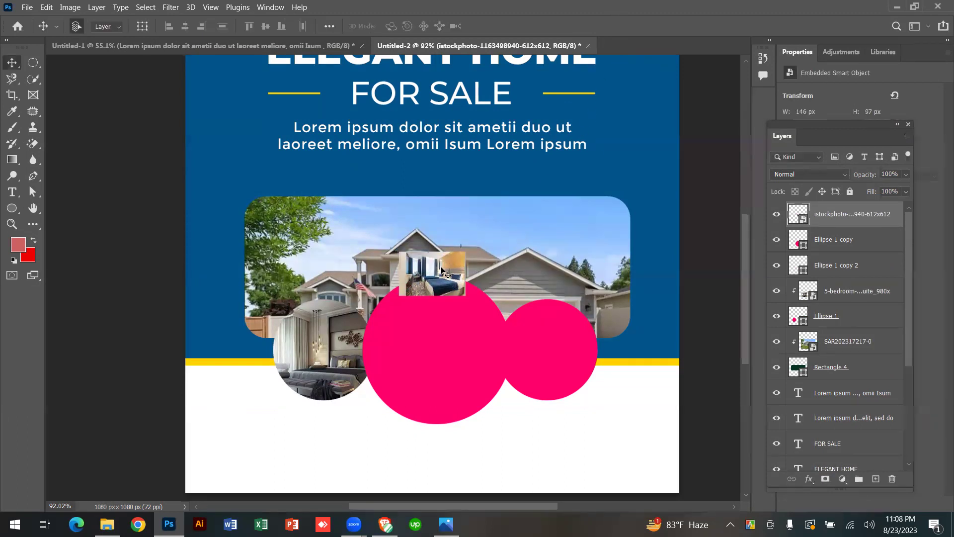
Scale the istockphoto bedroom photo to 552 × 368 px over the middle pink circle.
key("ctrl+t")
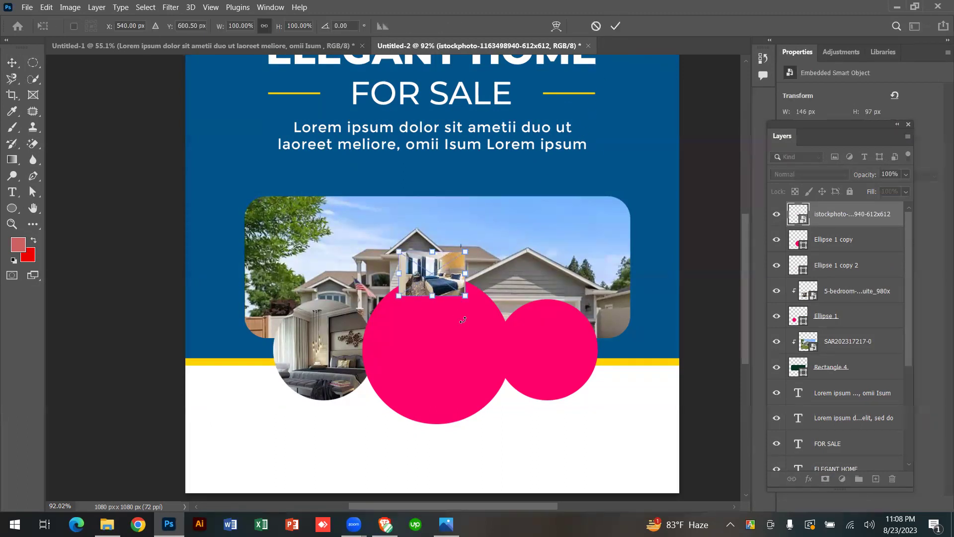
left_click_drag(466, 298, 589, 449)
left_click_drag(436, 322, 442, 354)
left_click_drag(662, 452, 598, 412)
left_click_drag(513, 370, 534, 392)
left_click_drag(600, 431, 551, 380)
left_click_drag(444, 348, 445, 373)
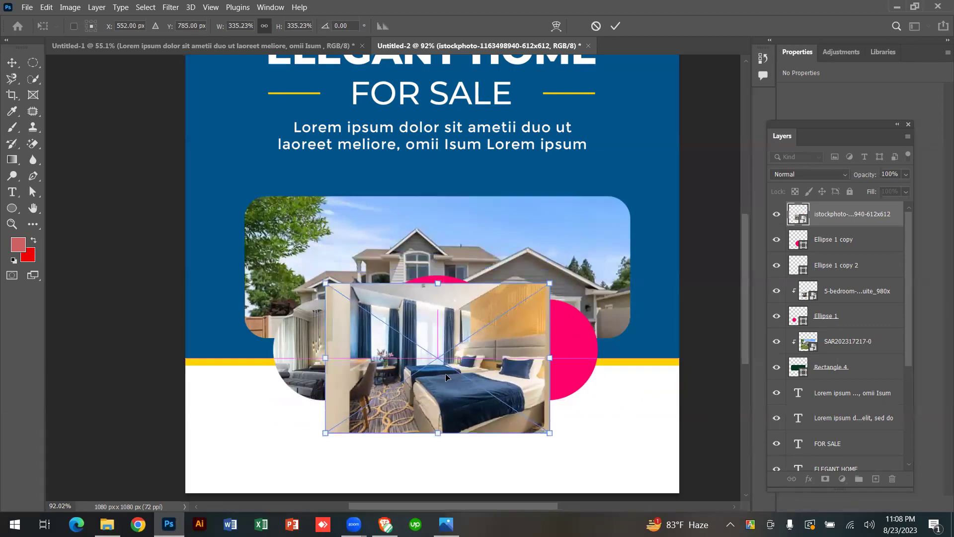
left_click_drag(326, 281, 315, 264)
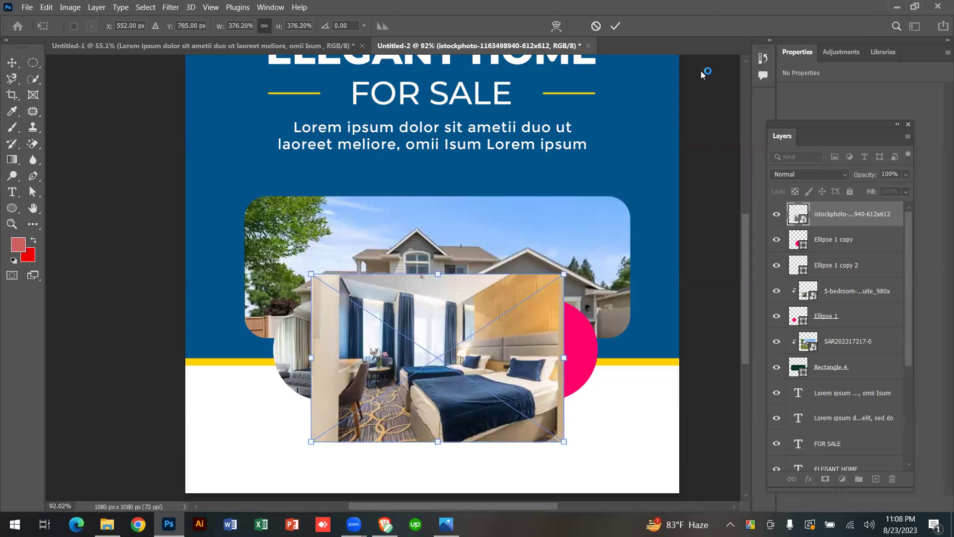
left_click(616, 25)
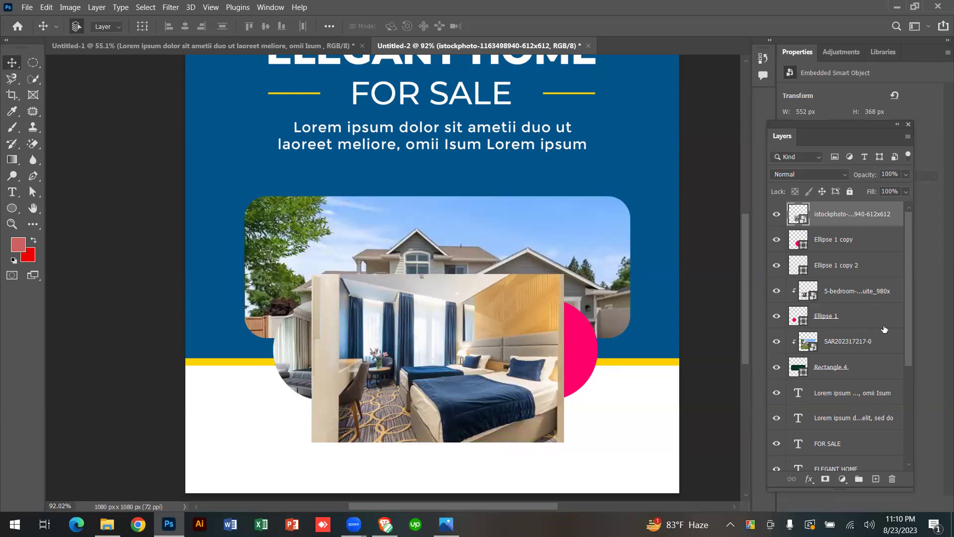
Clip the istockphoto blue bedroom layer into the middle circle with Create Clipping Mask.
left_click_drag(911, 359, 910, 320)
right_click(839, 219)
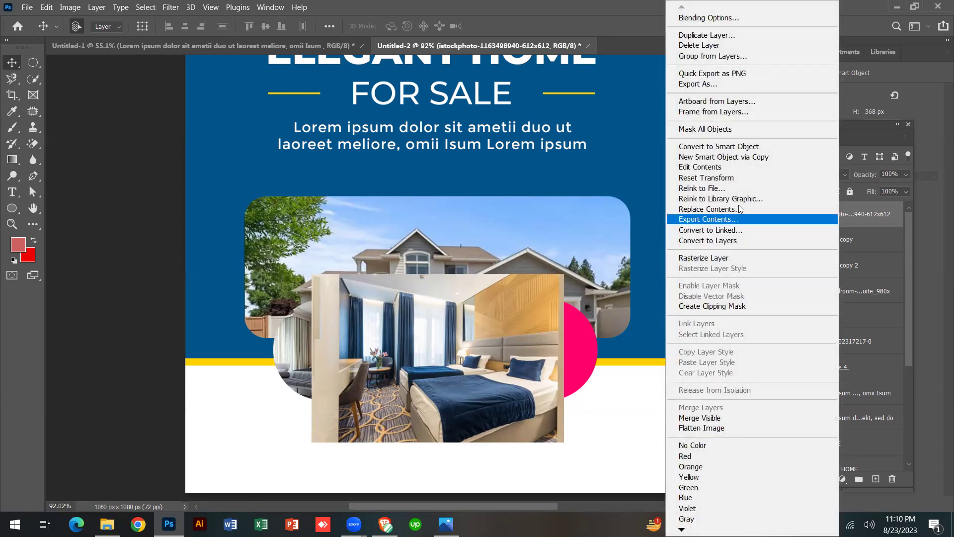
left_click(725, 306)
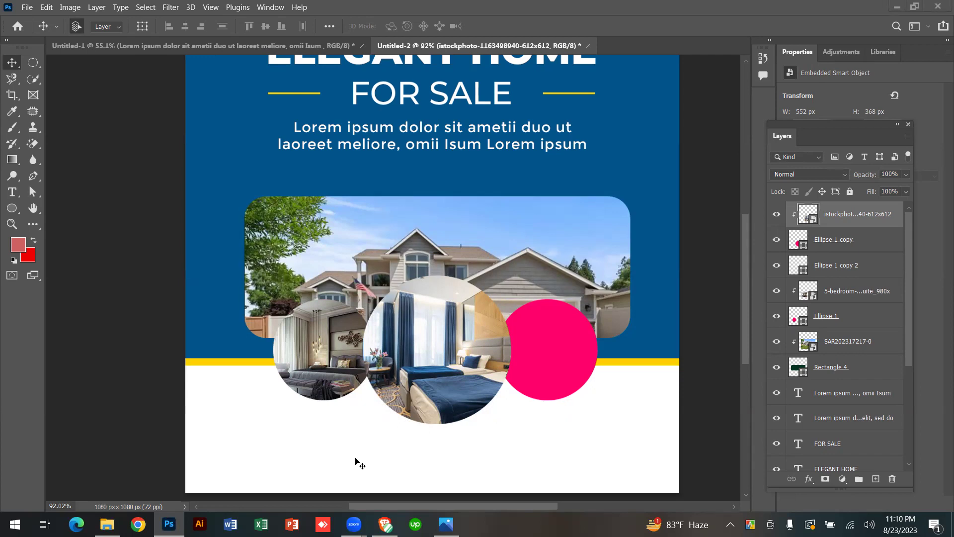
left_click(25, 7)
left_click(24, 7)
Move the pink circle layer, Ellipse 1 copy 2, above the blue bedroom photo.
left_click(46, 6)
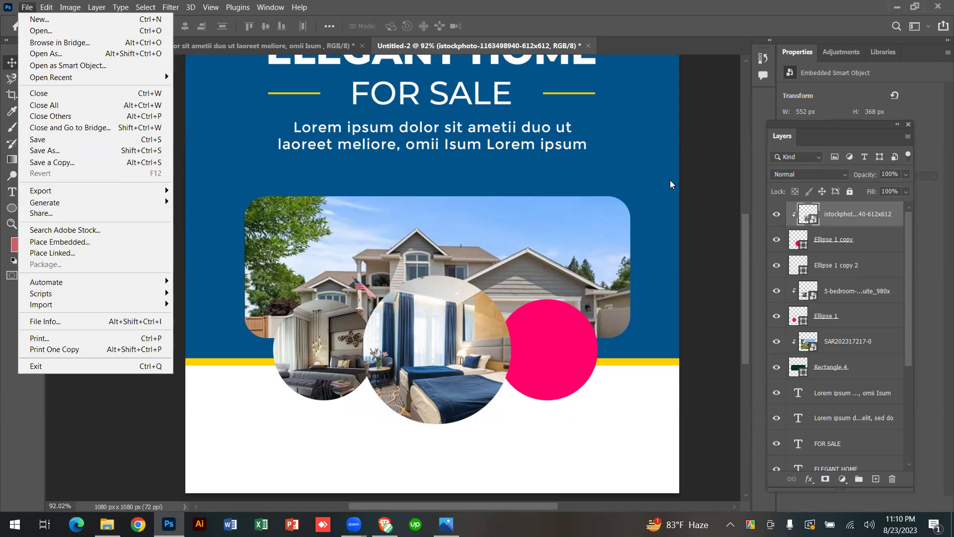
left_click(591, 159)
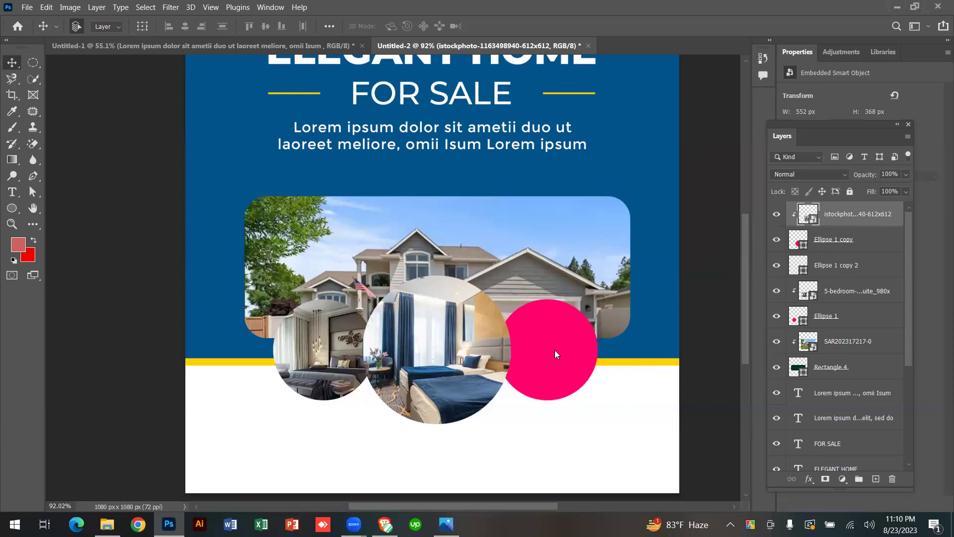
left_click(574, 328)
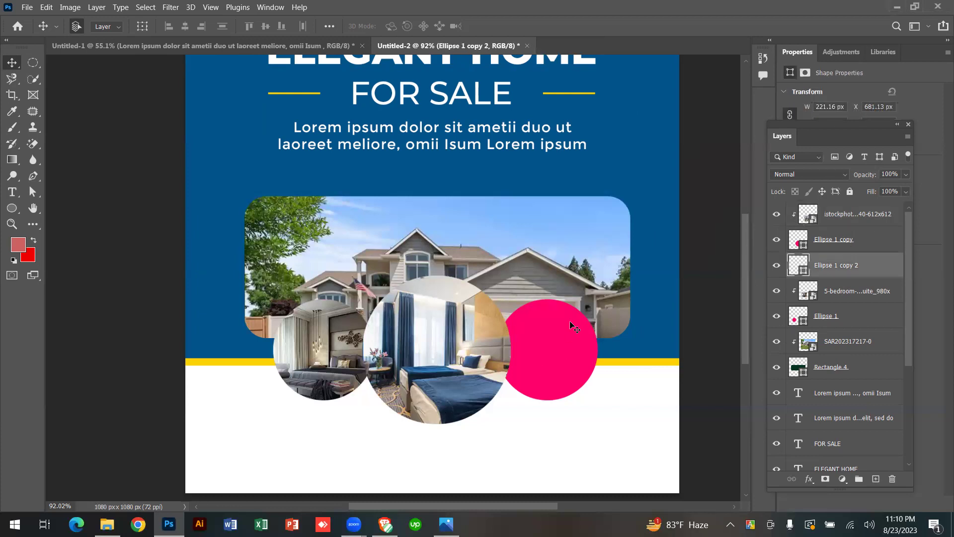
left_click_drag(848, 269, 867, 212)
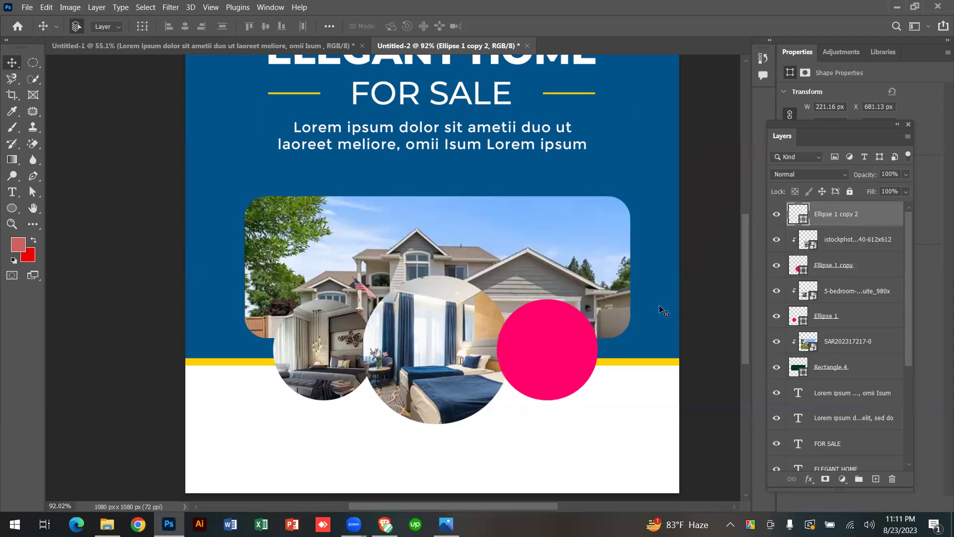
key("ctrl+z")
key("shift+ctrl+z")
Place pexels-photo-3144580 into the flyer as an embedded image.
left_click(27, 7)
left_click(92, 241)
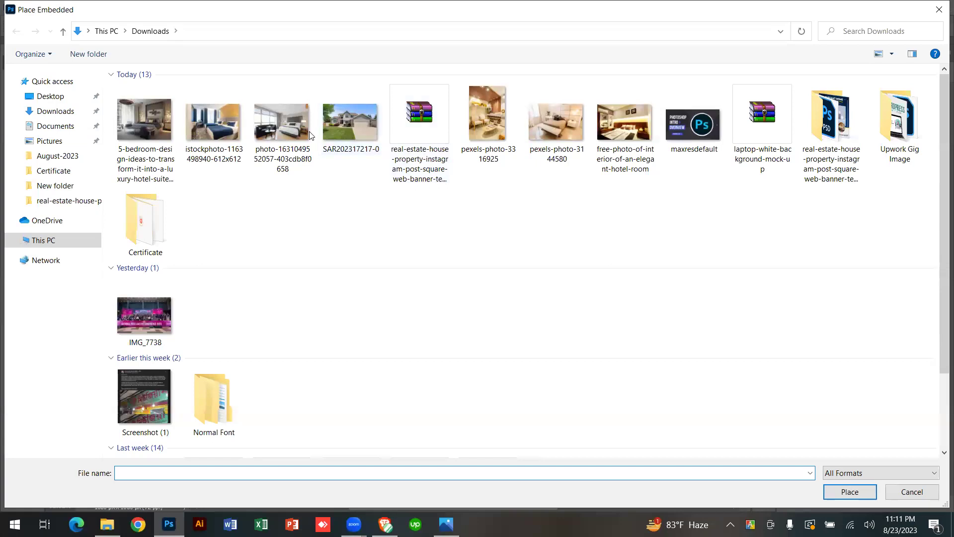
double_click(546, 134)
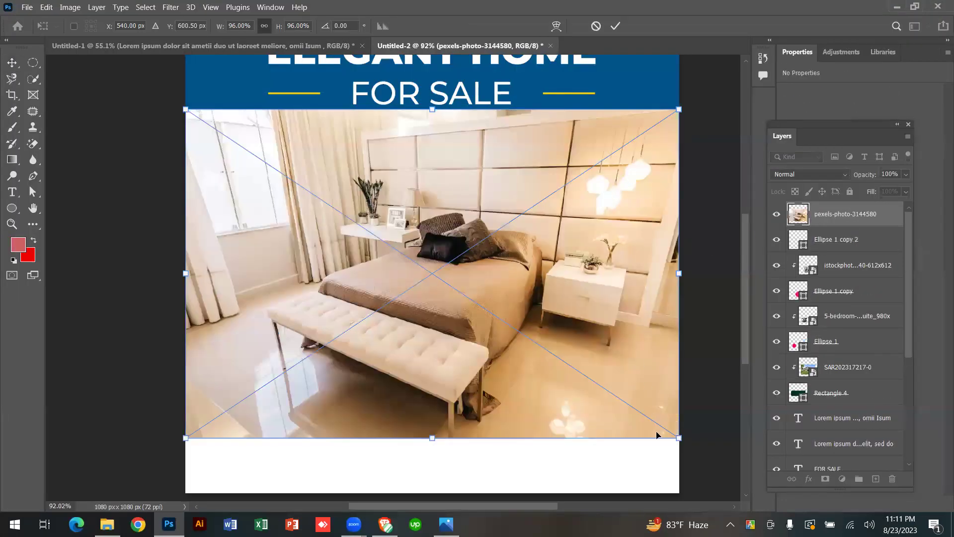
Scale the beige bedroom photo to about 33% and position it over the pink circle.
left_click(616, 25)
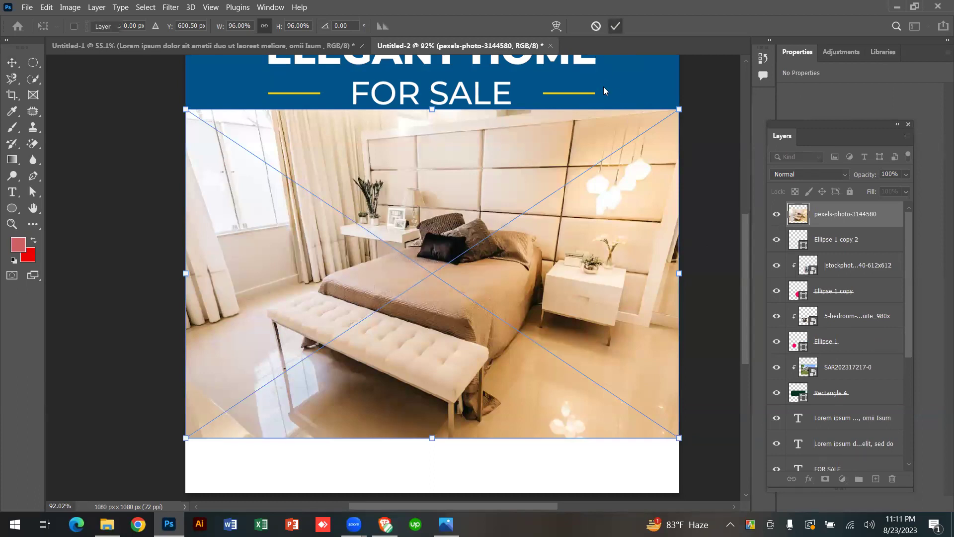
key("ctrl+t")
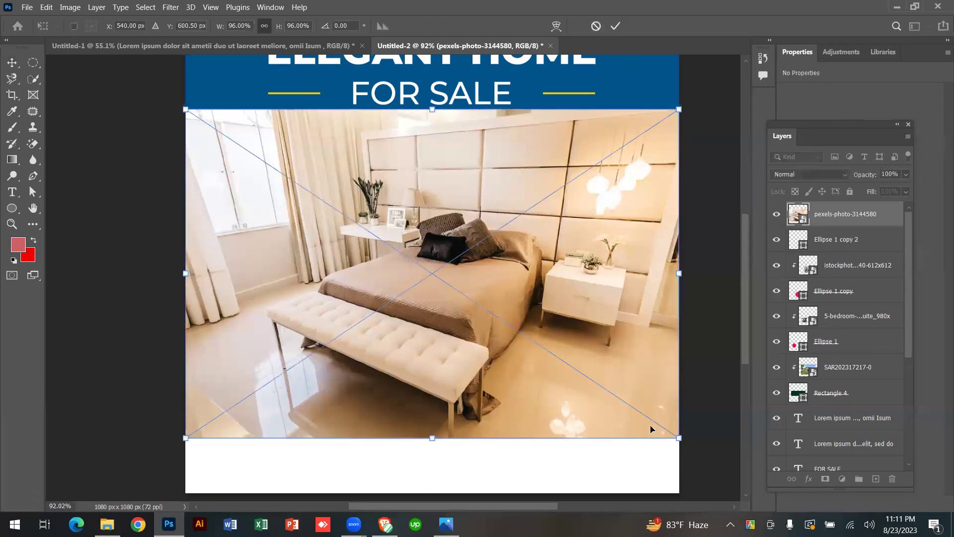
left_click_drag(684, 438, 536, 343)
left_click_drag(487, 313, 611, 383)
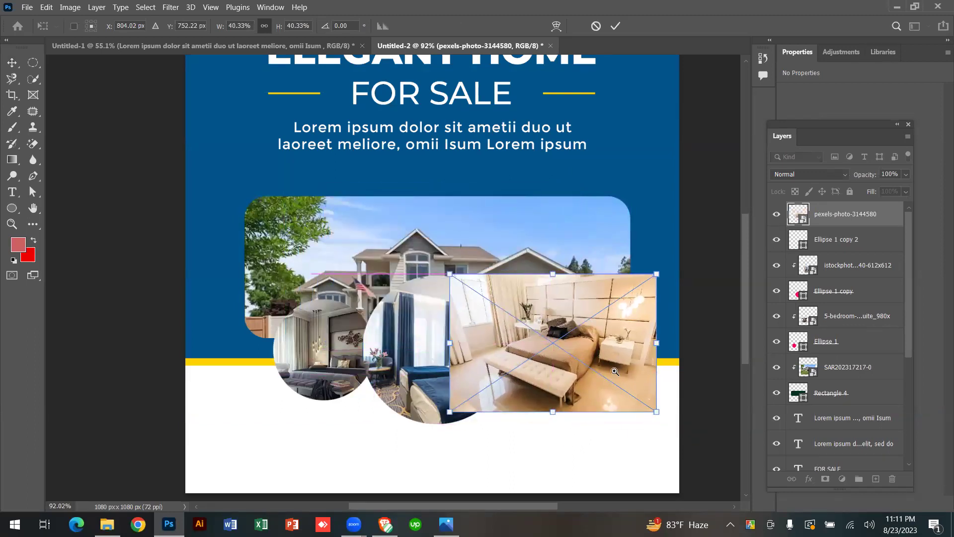
scroll(611, 383, "up", 6)
scroll(611, 383, "down", 6)
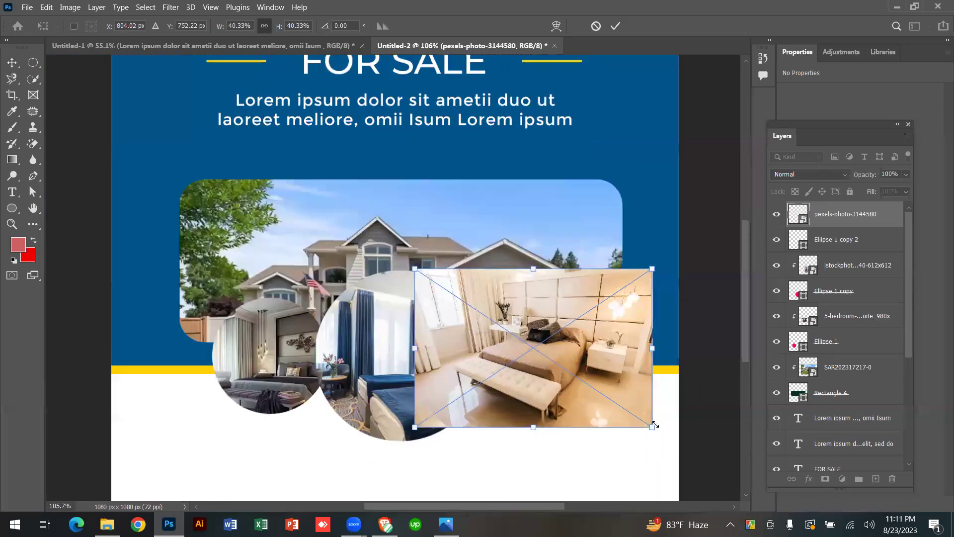
left_click_drag(654, 429, 615, 402)
left_click_drag(535, 360, 532, 369)
left_click_drag(615, 415, 631, 424)
left_click_drag(590, 394, 587, 390)
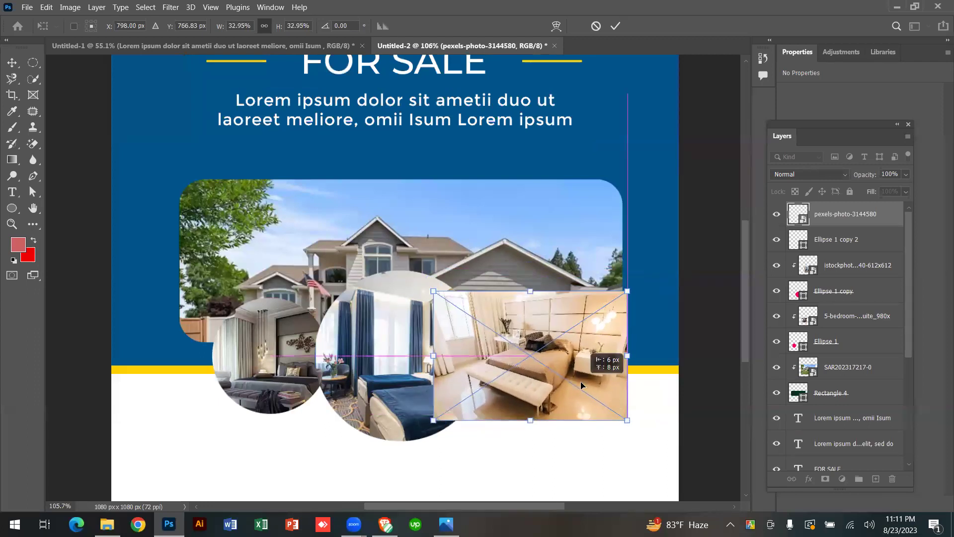
left_click(615, 26)
Clip the beige bedroom photo into the right-hand pink circle.
right_click(833, 214)
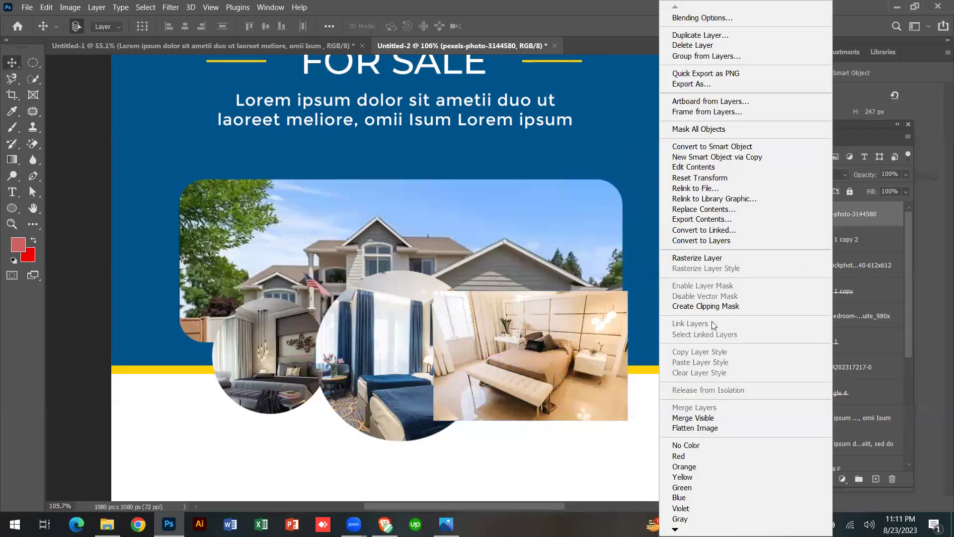
left_click(744, 306)
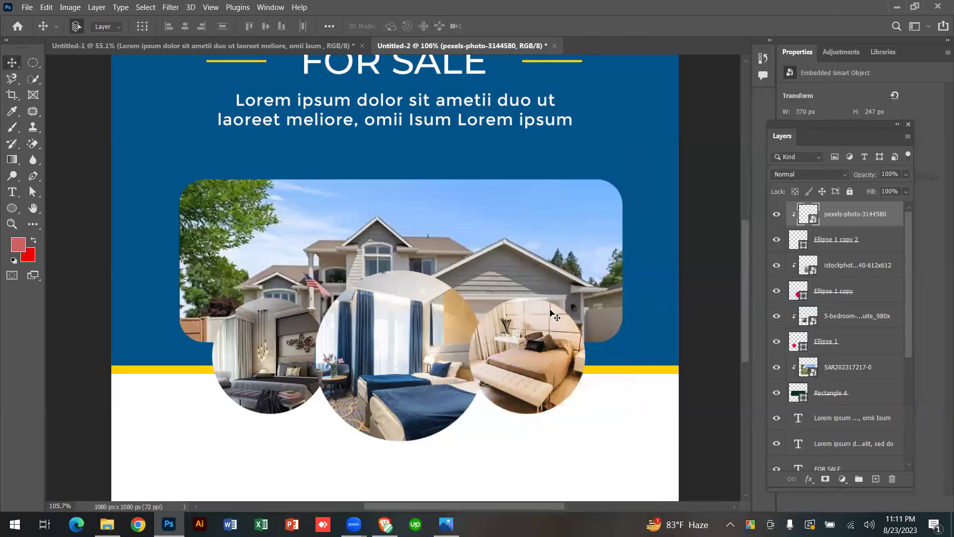
left_click(581, 456)
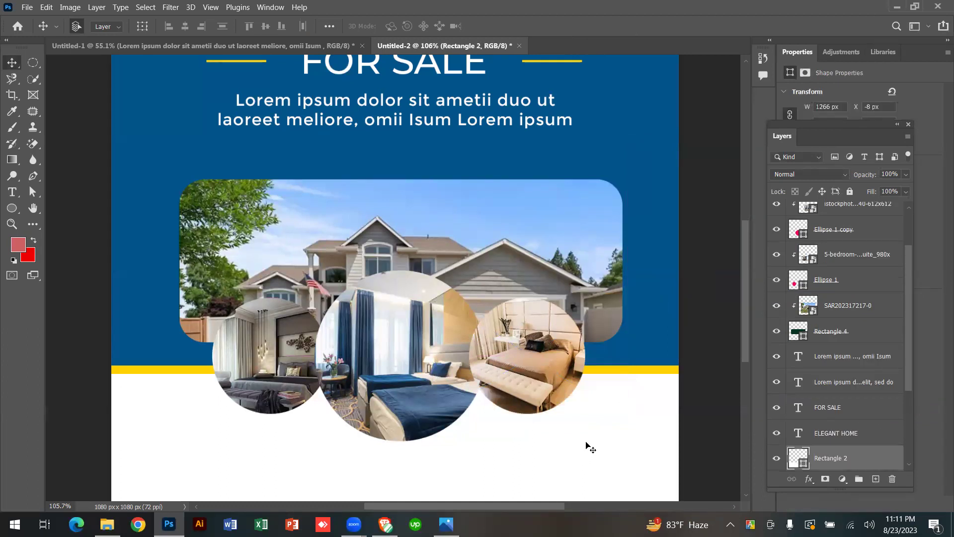
Raise Ellipse 1 copy and its blue bedroom photo above the pexels-photo group.
left_click(401, 394)
scroll(851, 256, "up", 2)
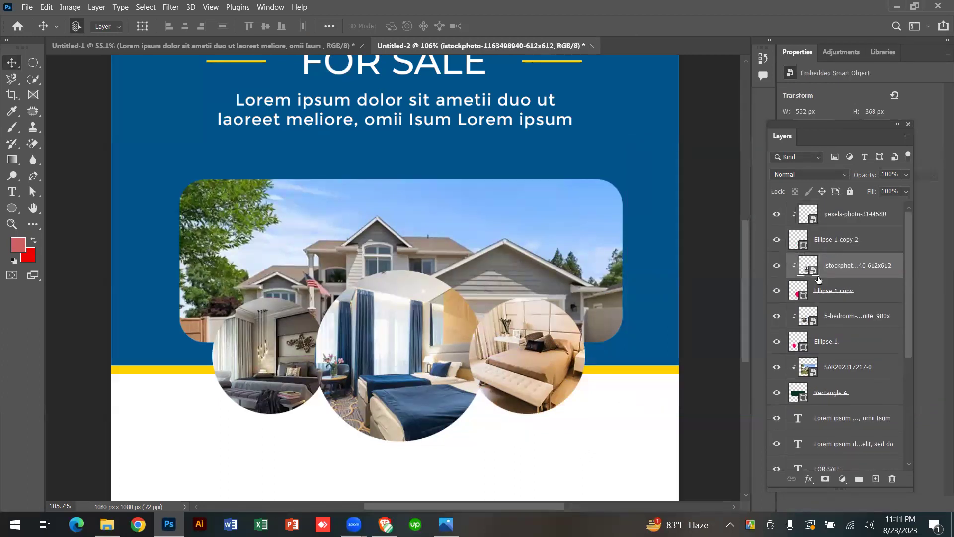
left_click_drag(838, 292, 862, 210)
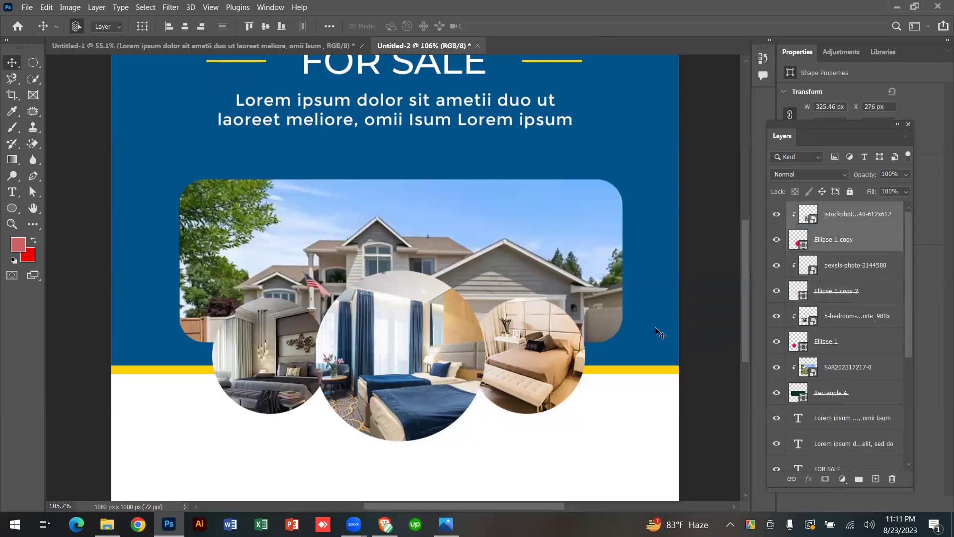
scroll(626, 340, "down", 2)
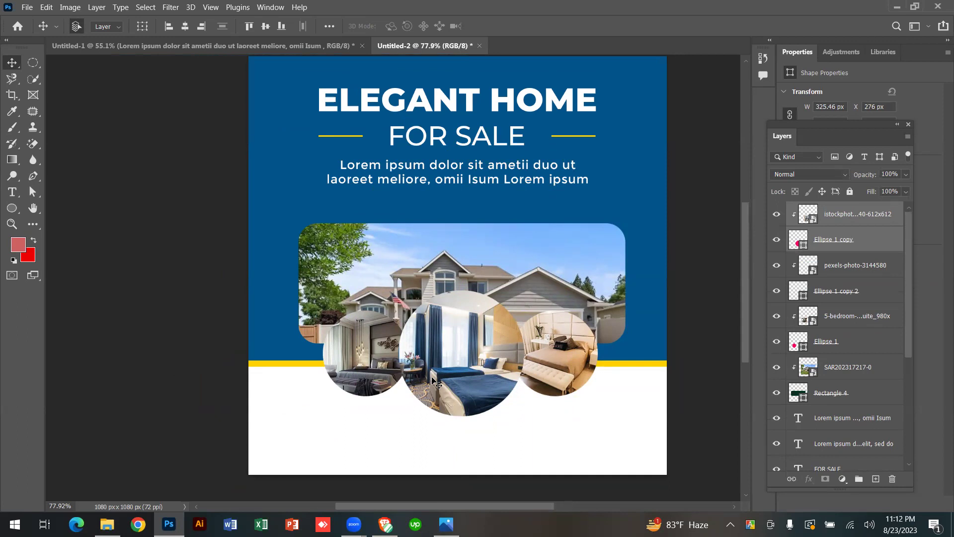
left_click(594, 256)
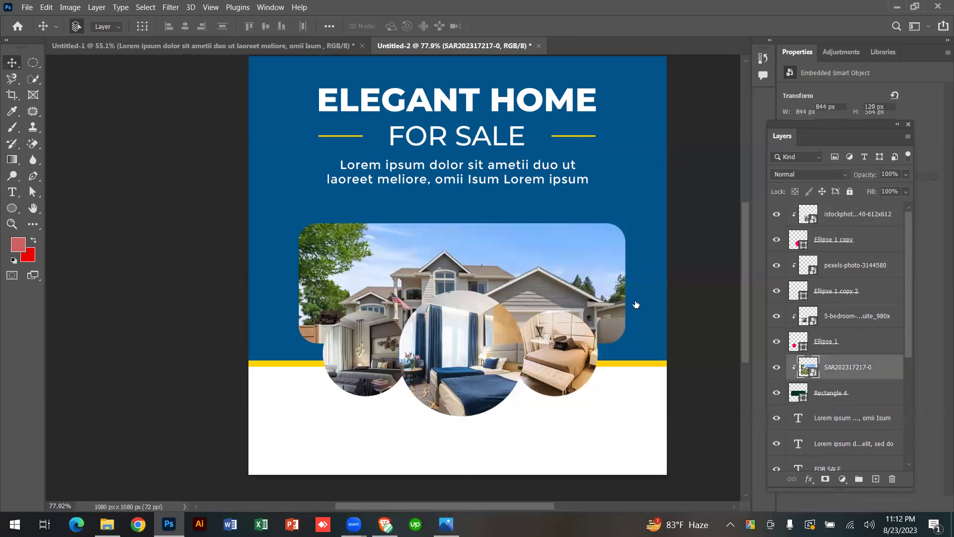
left_click(608, 290, "shift")
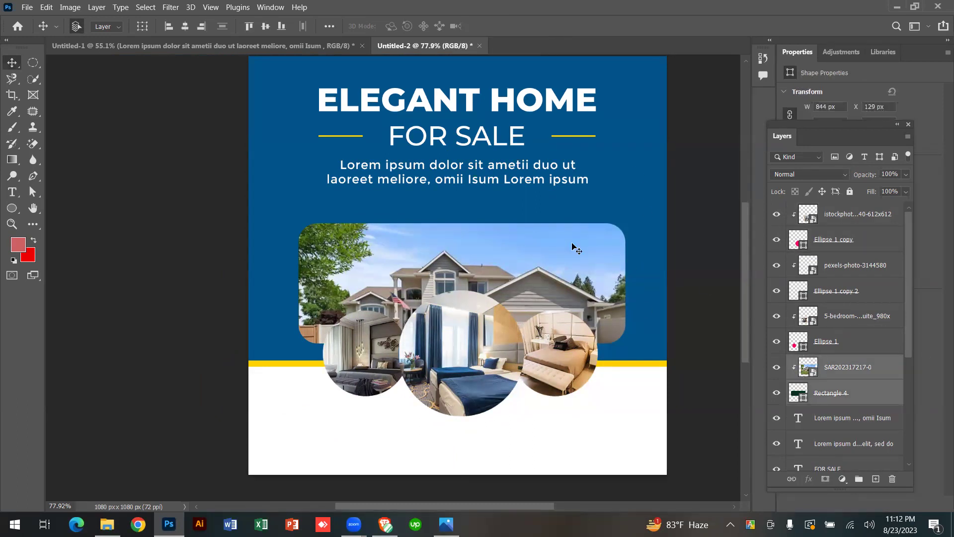
key("Up")
key("Up")
key("Up")
key("Up")
key("Up")
key("Up")
key("Up")
key("Up")
key("Up")
key("Up")
key("Up")
key("Up")
key("Up")
key("Up")
key("Up")
key("Up")
key("Up")
key("Up")
key("Up")
key("Up")
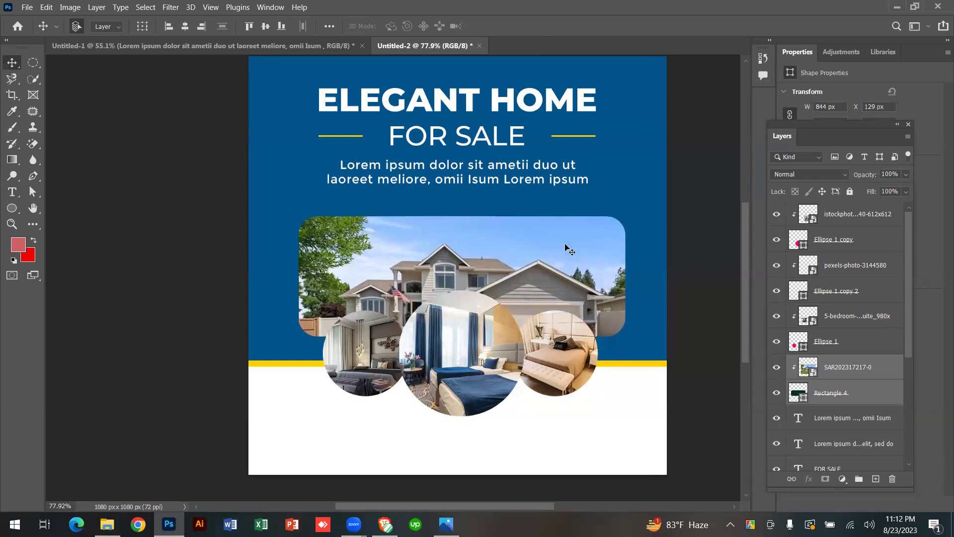
key("Up")
key("Up")
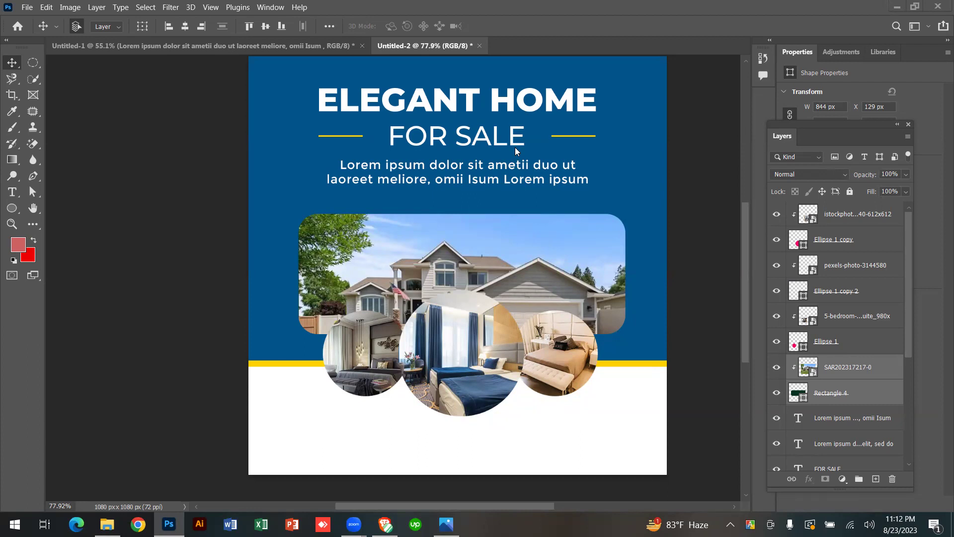
scroll(370, 218, "down", 2)
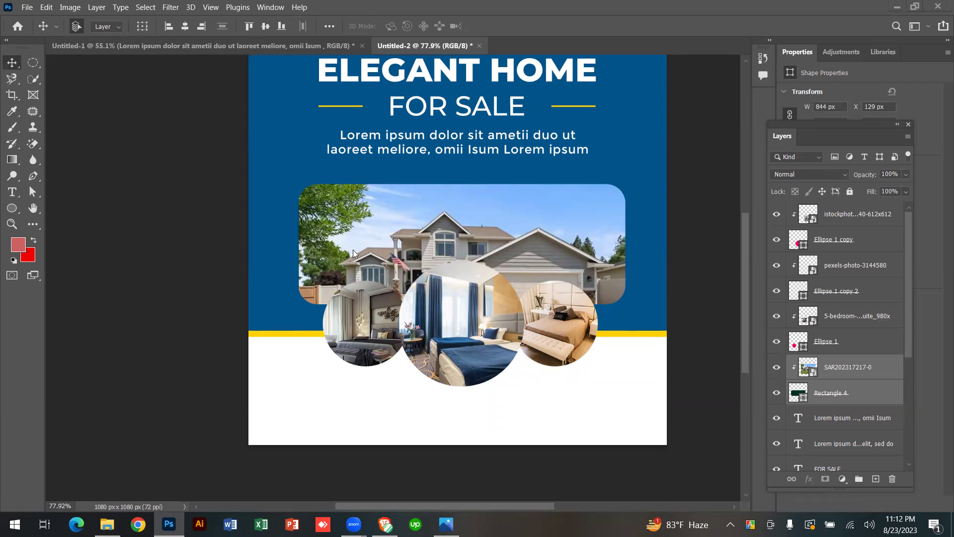
scroll(370, 217, "up", 2)
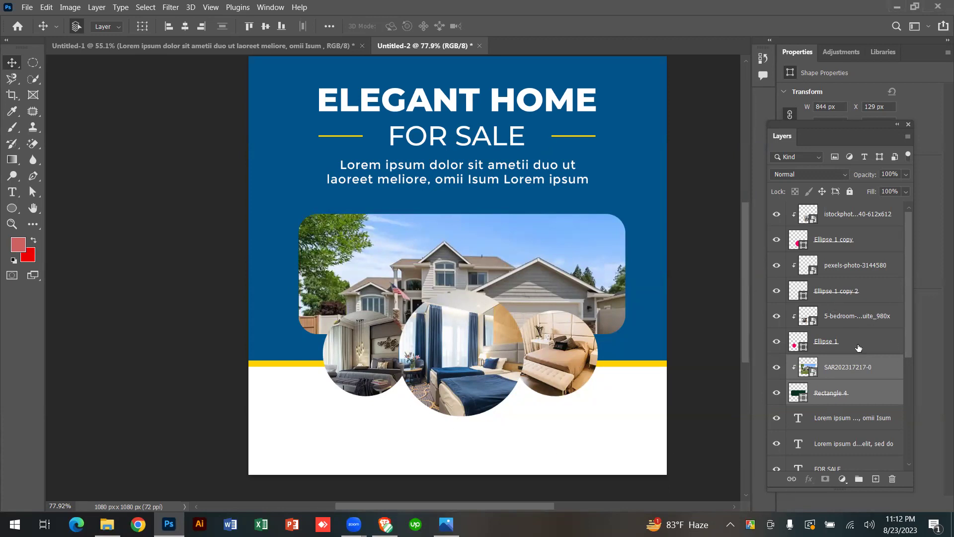
left_click(711, 317)
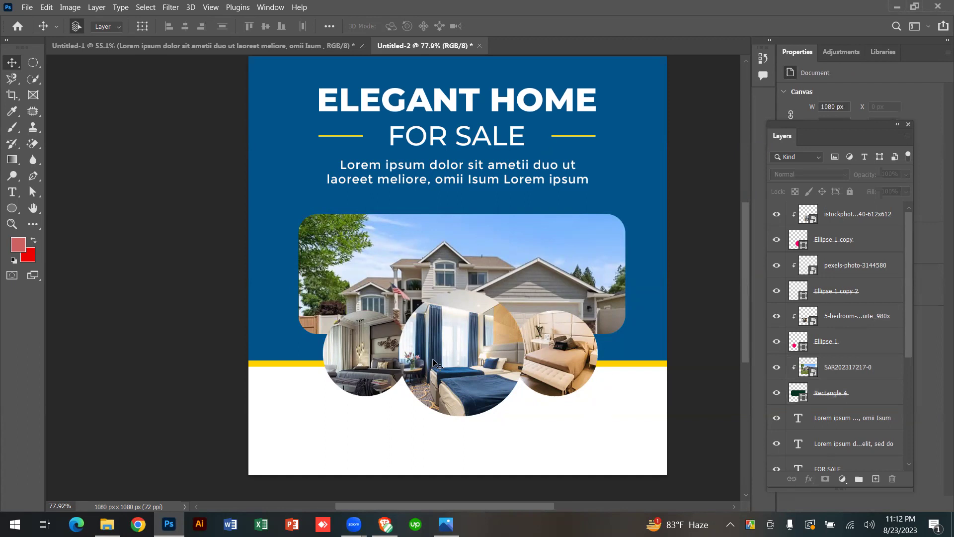
scroll(462, 283, "up", 2)
scroll(505, 279, "down", 3)
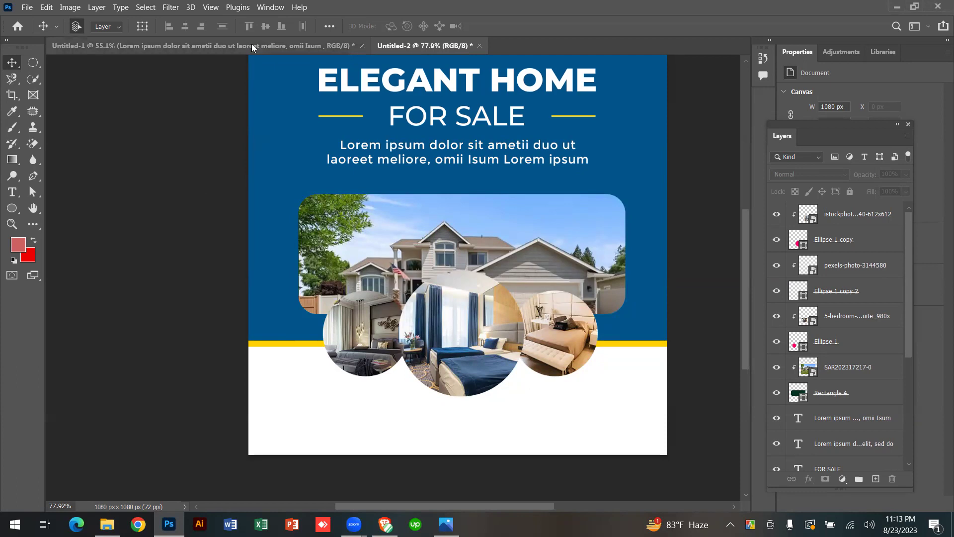
In Untitled-1, zoom in on the footer's globe and phone icons, then zoom back out.
left_click(239, 45)
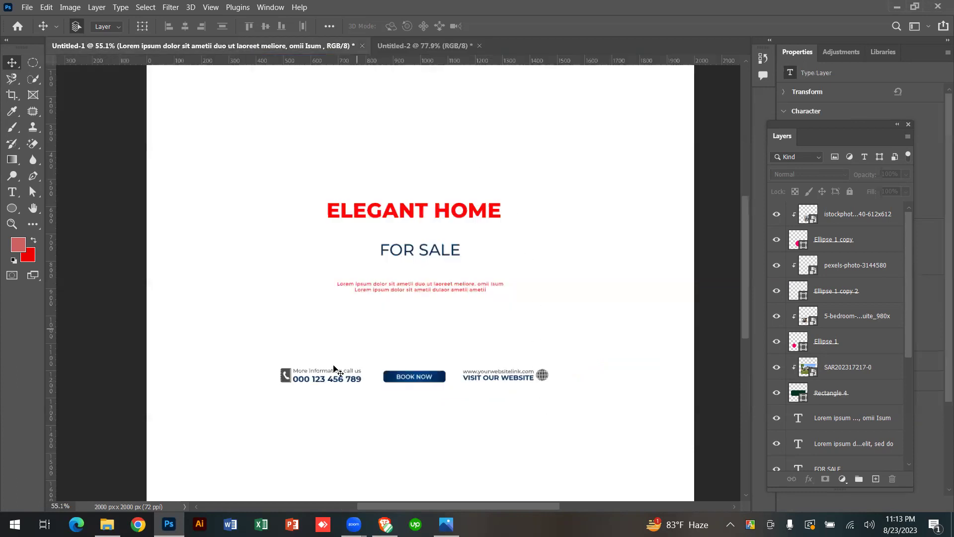
left_click_drag(329, 380, 505, 348)
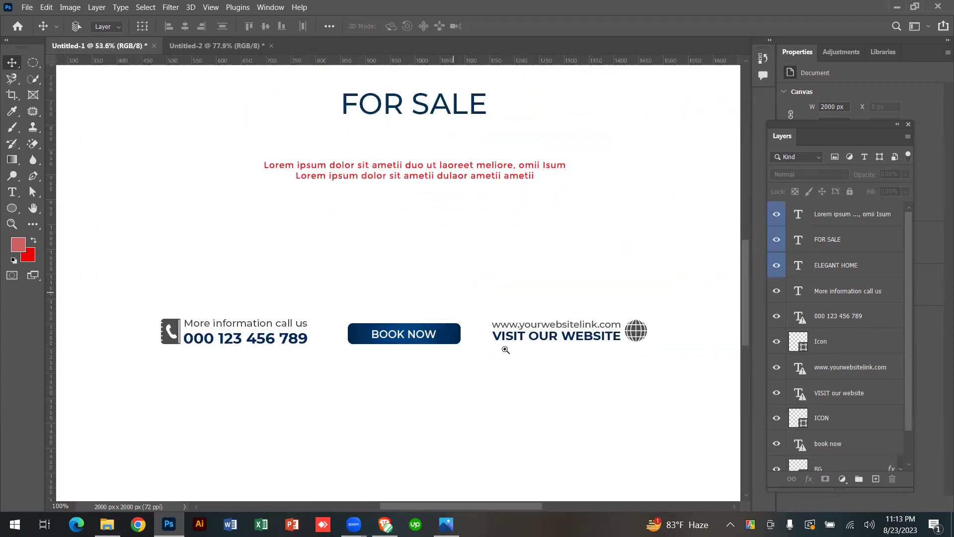
left_click_drag(620, 337, 442, 316)
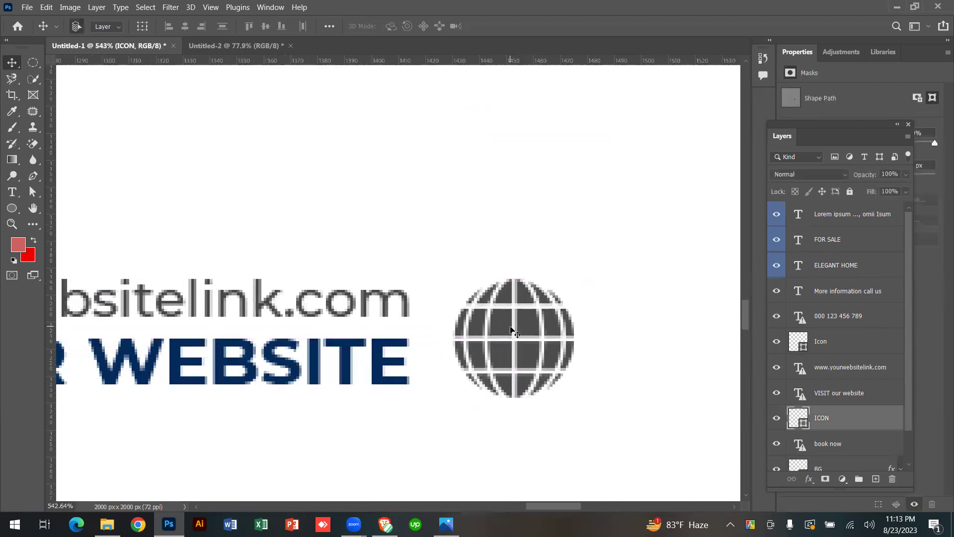
left_click(528, 339)
left_click_drag(520, 333, 572, 329)
left_click_drag(286, 329, 239, 328)
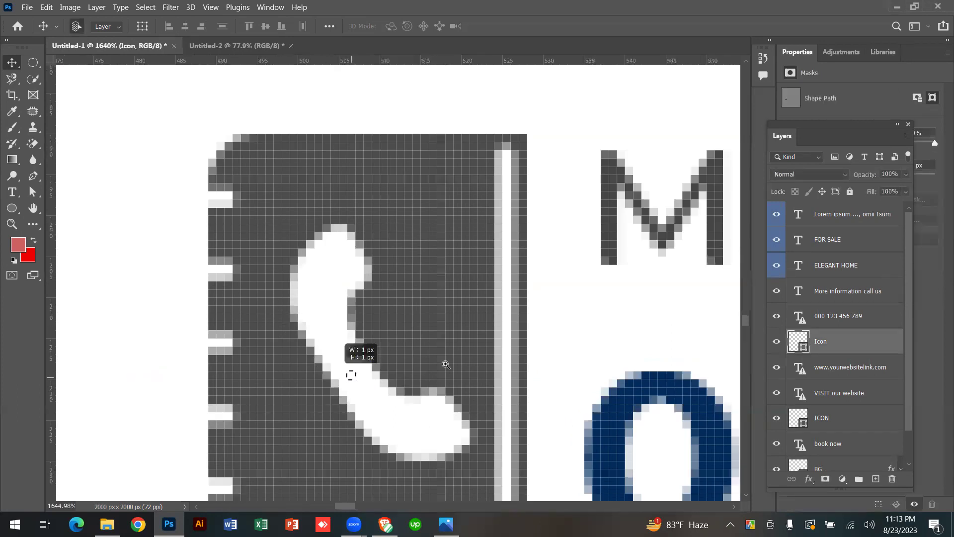
scroll(352, 373, "down", 10)
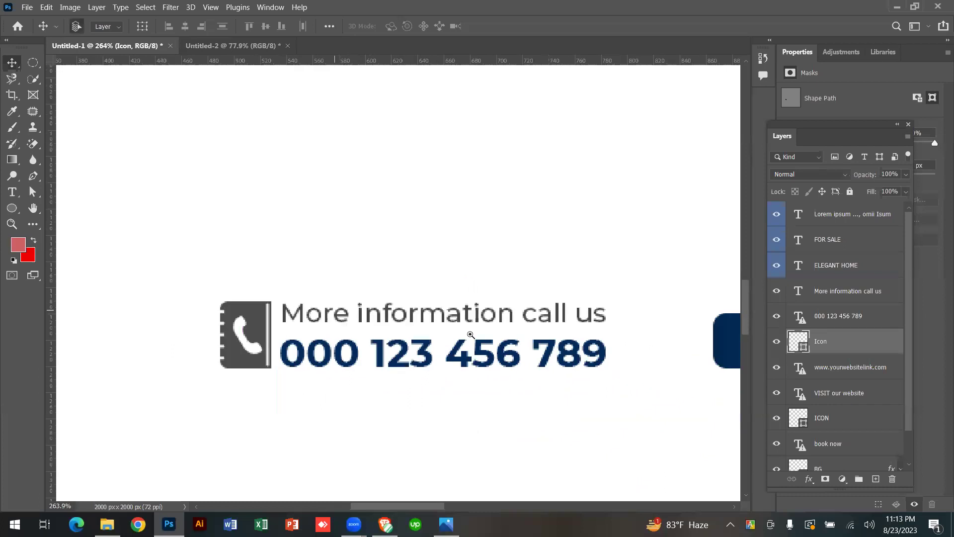
scroll(469, 330, "down", 4)
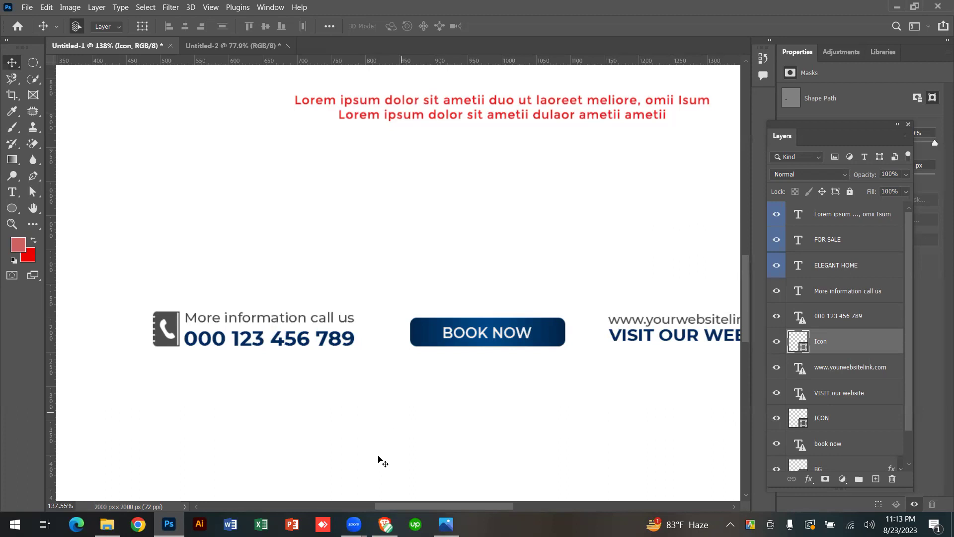
Search freepik.com for 'contact icon' in a new browser tab.
key("alt+Tab")
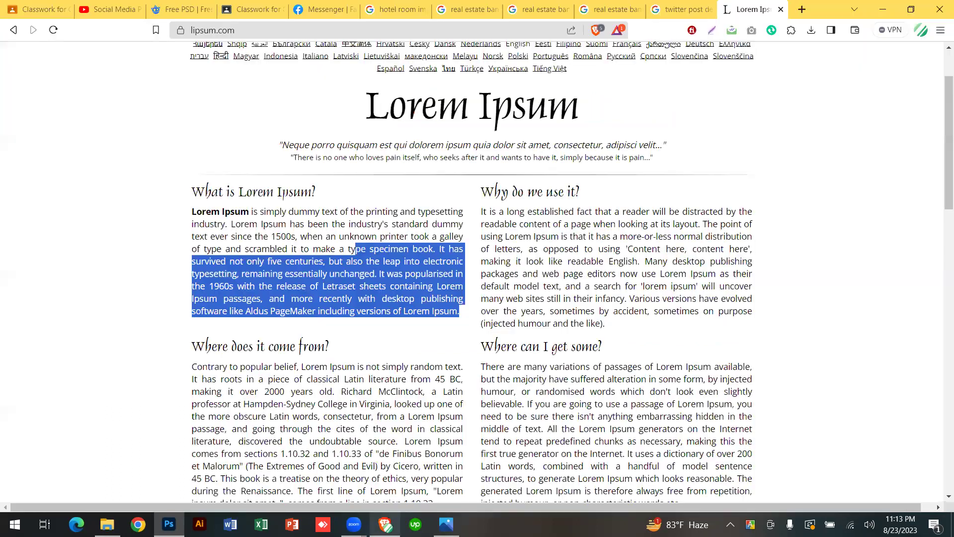
left_click(803, 10)
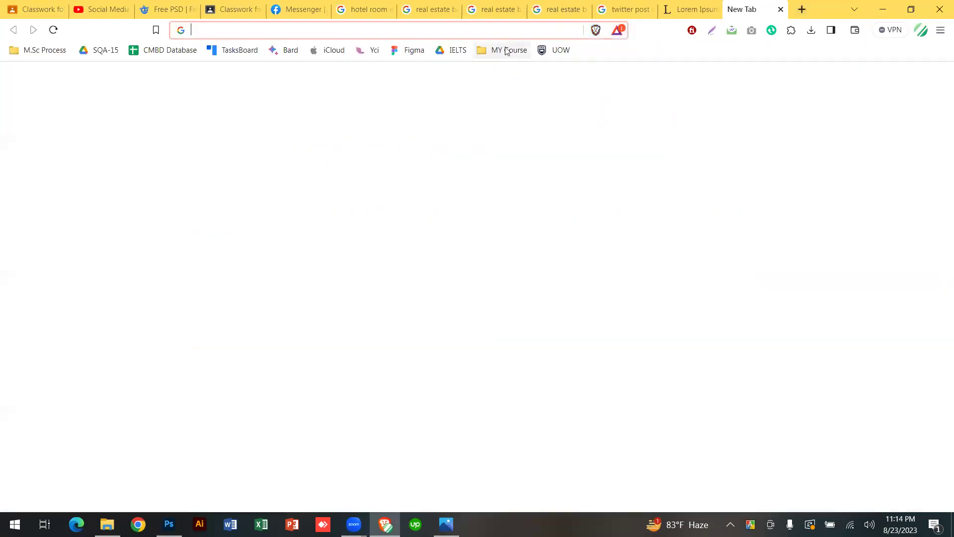
type("freepik.com")
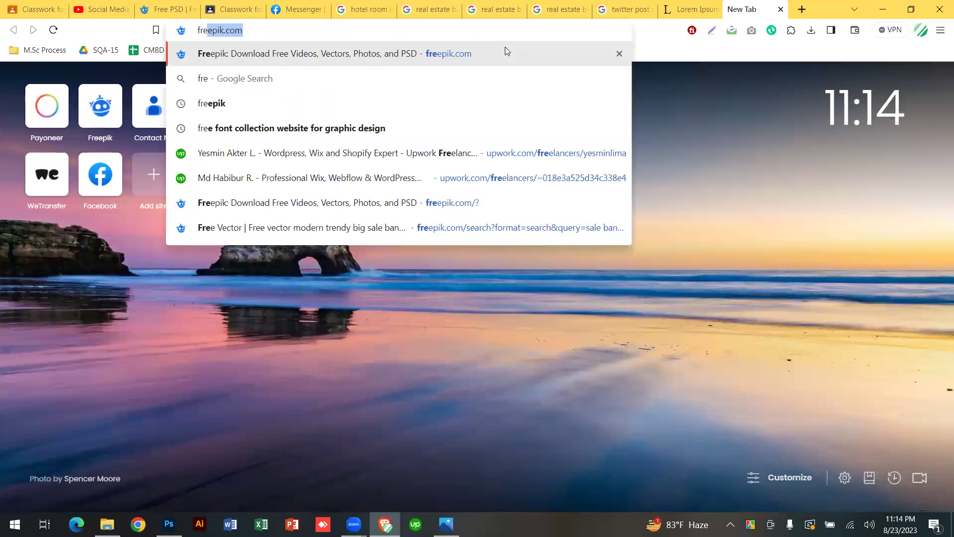
key("Return")
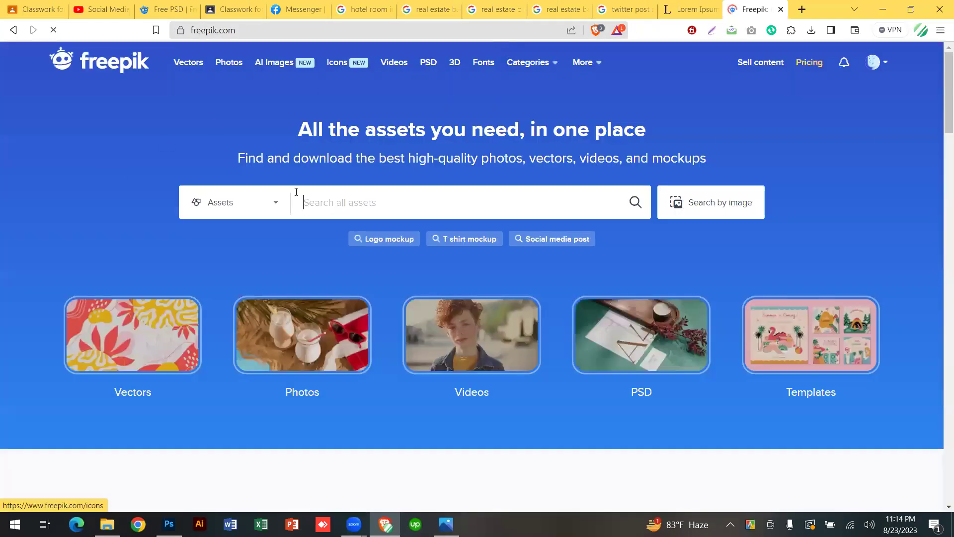
type("corta")
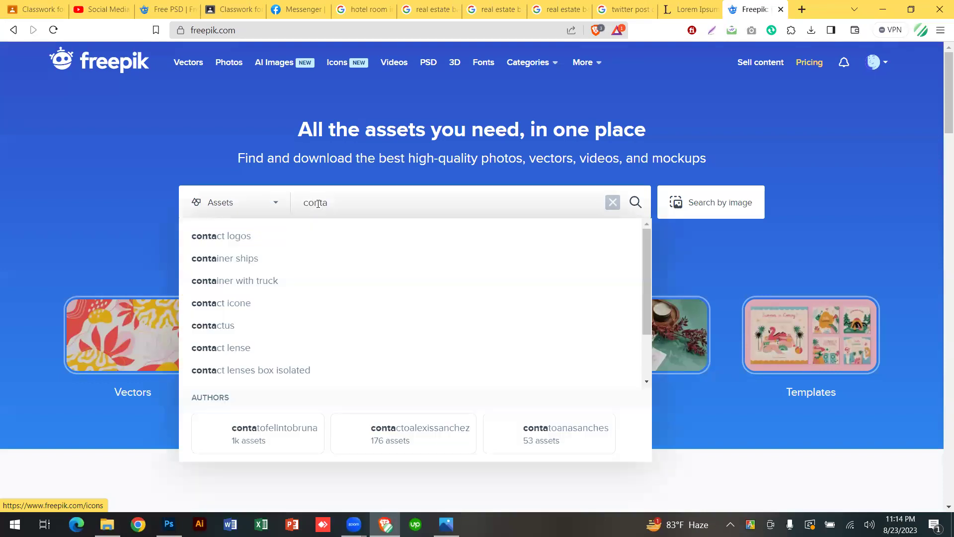
type("ct icon")
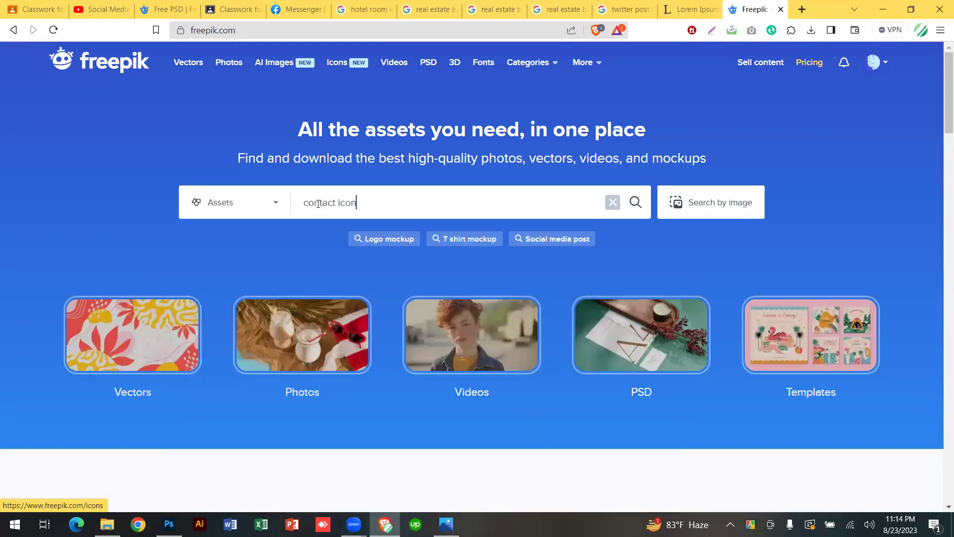
key("Return")
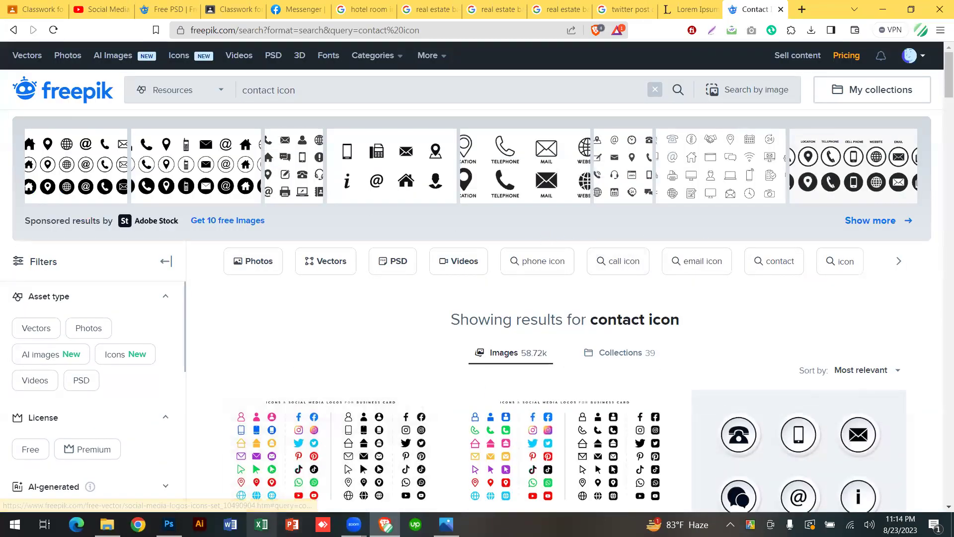
left_click(182, 523)
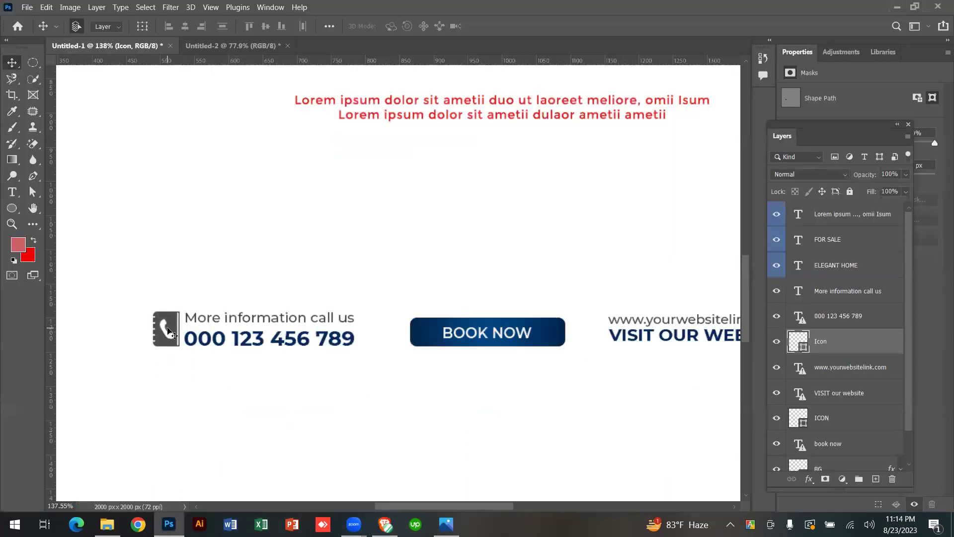
Pan across the poster footer to the phone number, then return to the Freepik results.
scroll(330, 400, "right", 5)
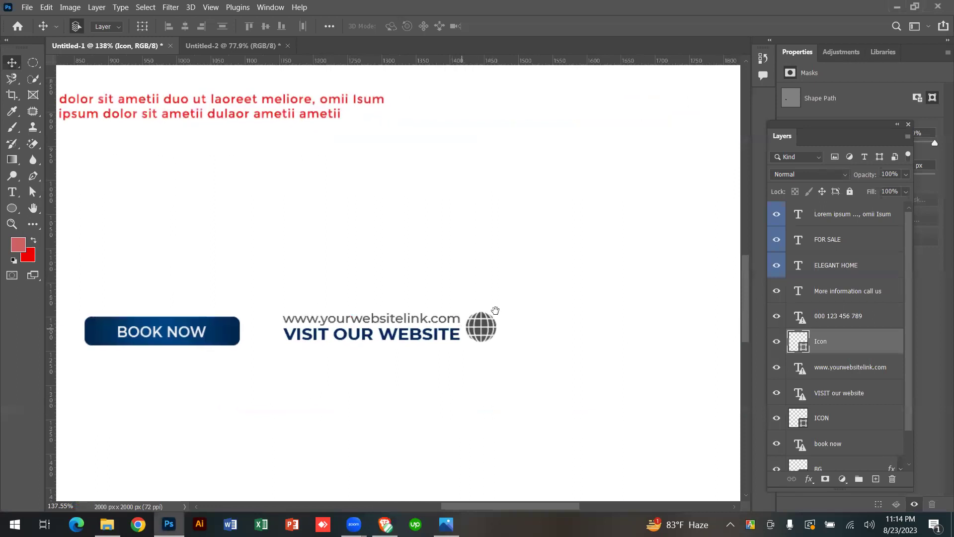
left_click_drag(445, 344, 609, 358)
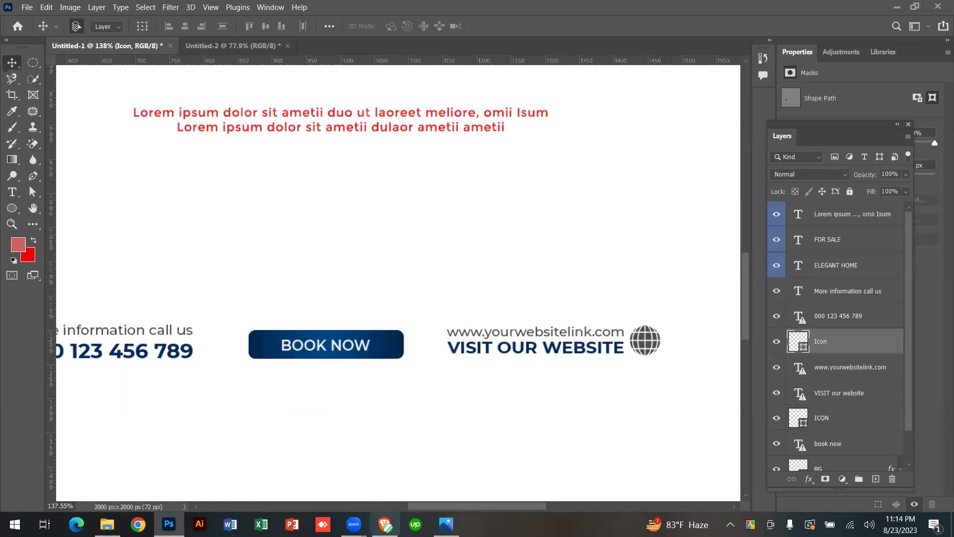
left_click(385, 524)
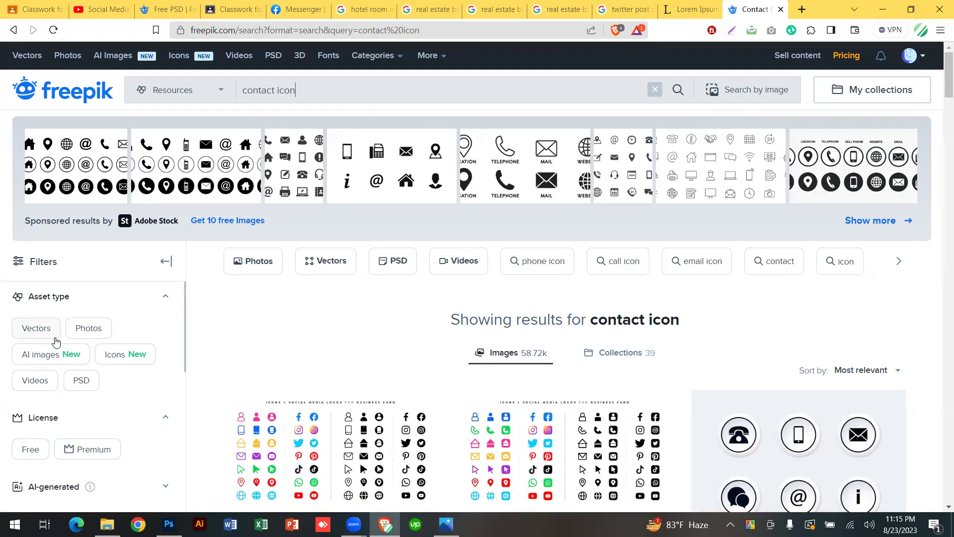
Filter the contact icon results to PSD assets (10.15k) and browse them.
left_click(92, 389)
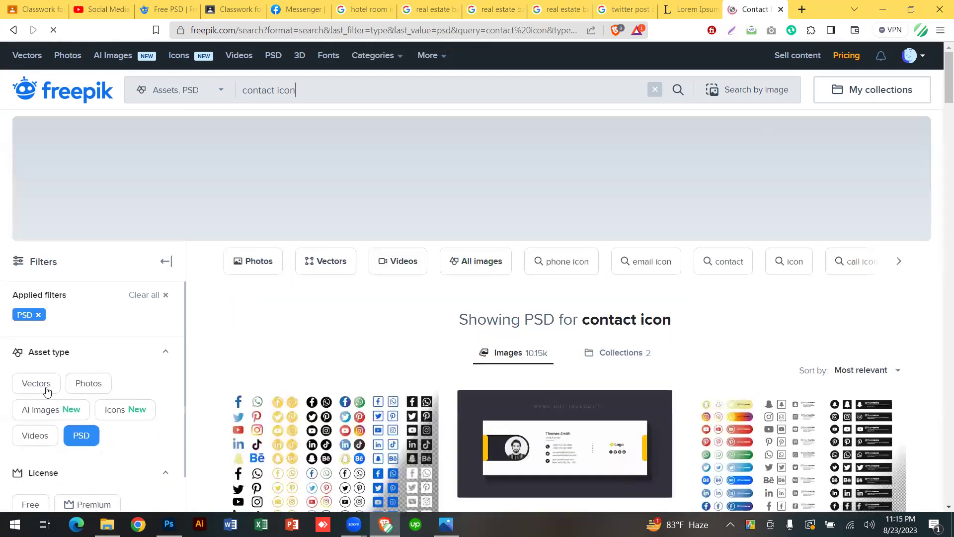
scroll(276, 273, "down", 1)
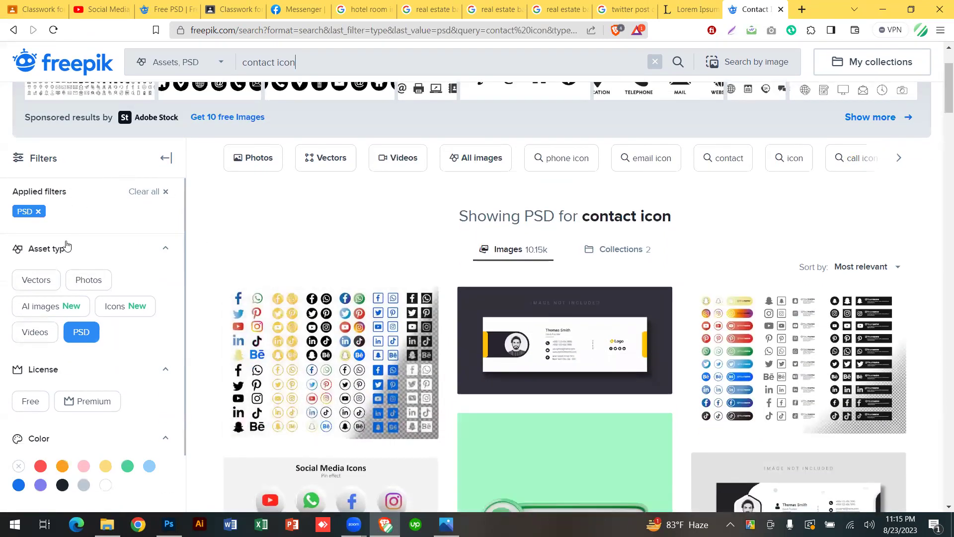
scroll(106, 195, "up", 1)
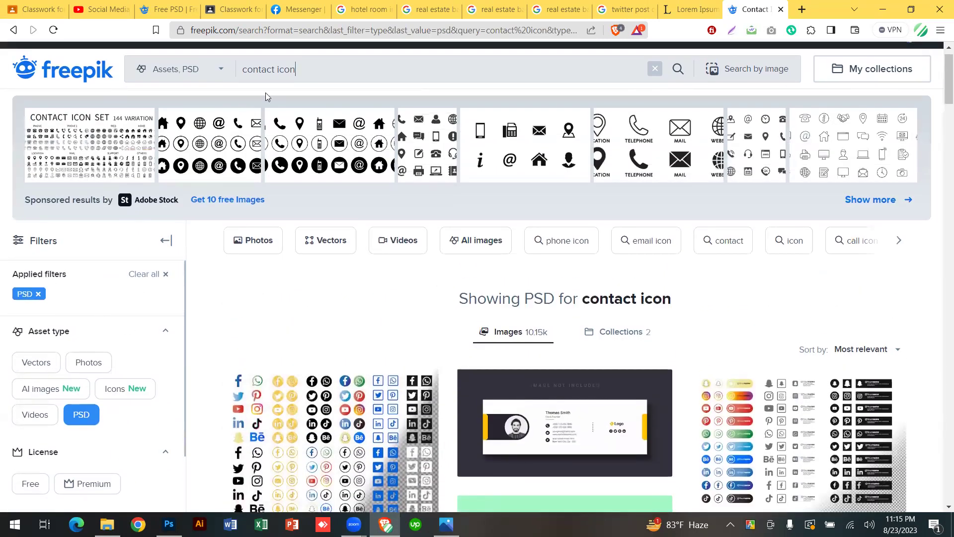
scroll(71, 199, "down", 2)
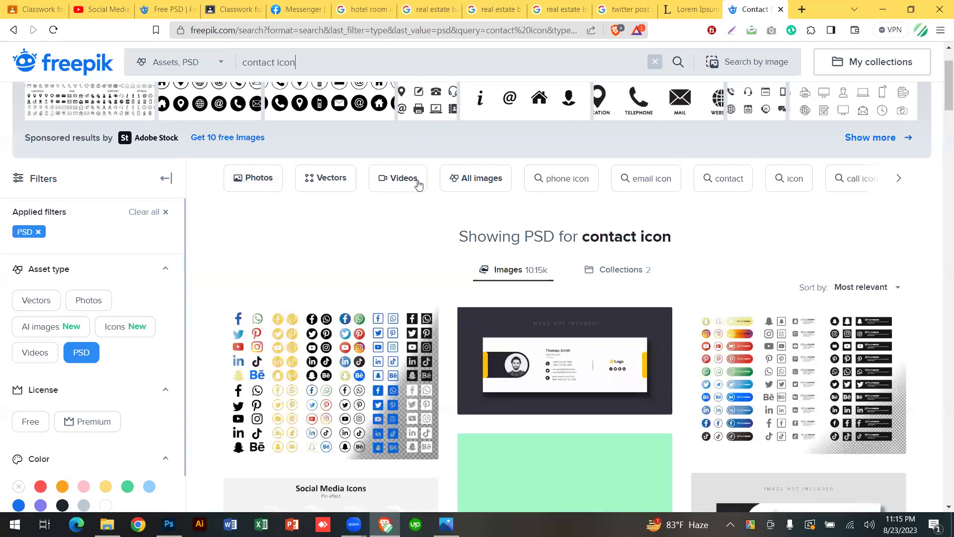
scroll(410, 214, "up", 2)
scroll(315, 80, "down", 2)
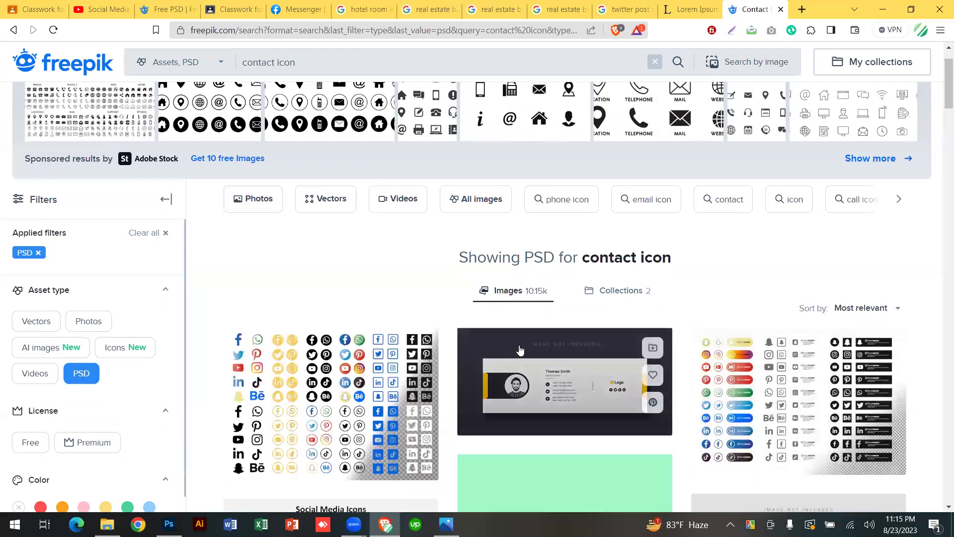
scroll(127, 354, "down", 1)
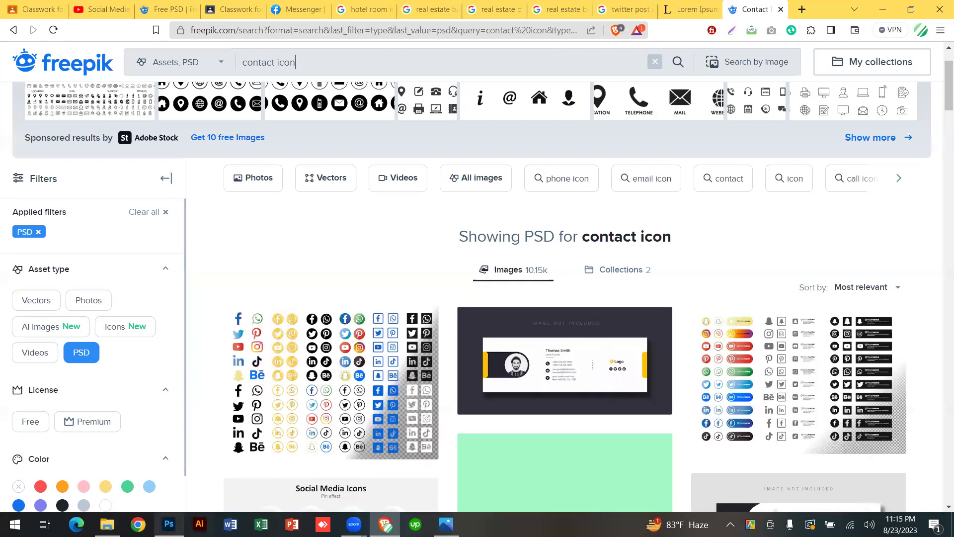
left_click(169, 525)
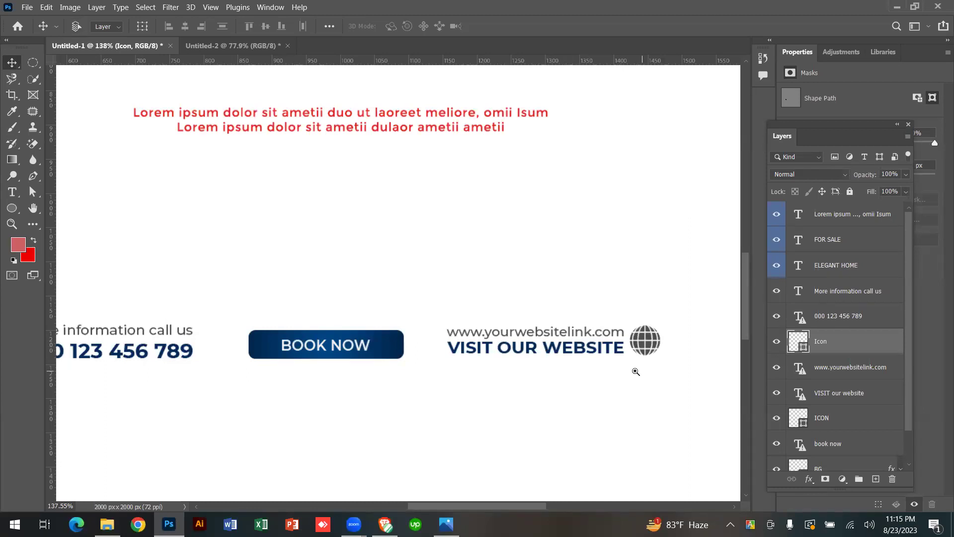
Select the footer contact row and move it up about 65 px.
scroll(626, 370, "down", 3)
scroll(611, 371, "up", 3)
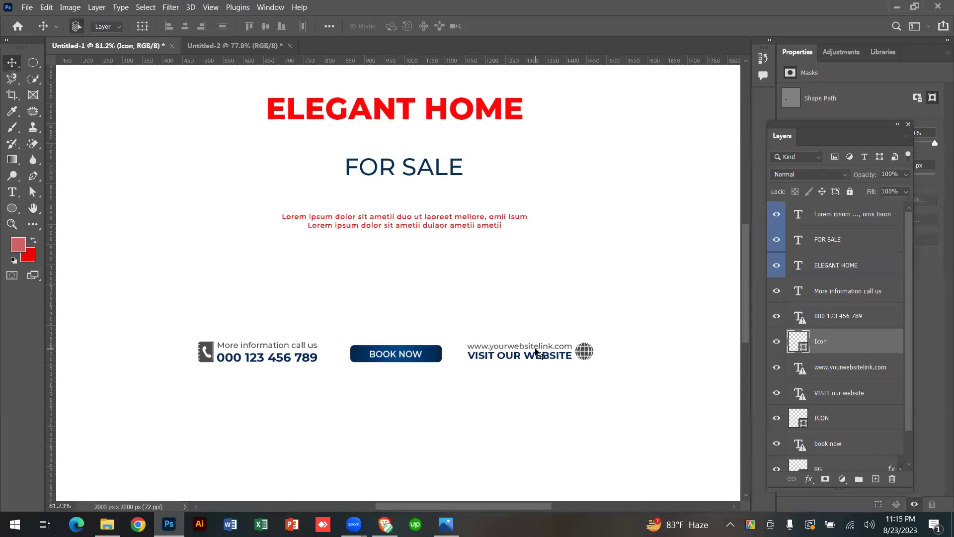
left_click_drag(616, 393, 200, 328)
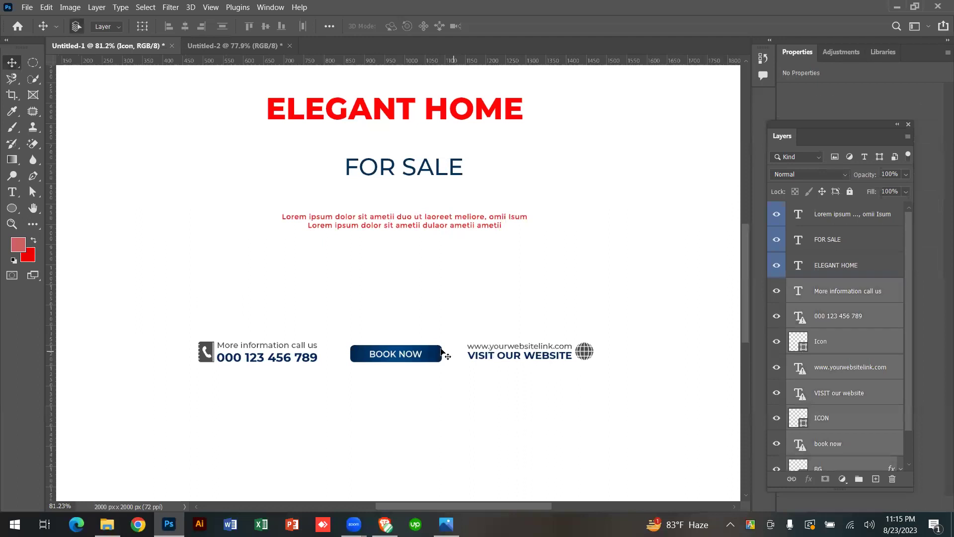
left_click_drag(401, 355, 400, 332)
In Untitled-2, delete the white shape layer from the flyer's lower area.
left_click(217, 45)
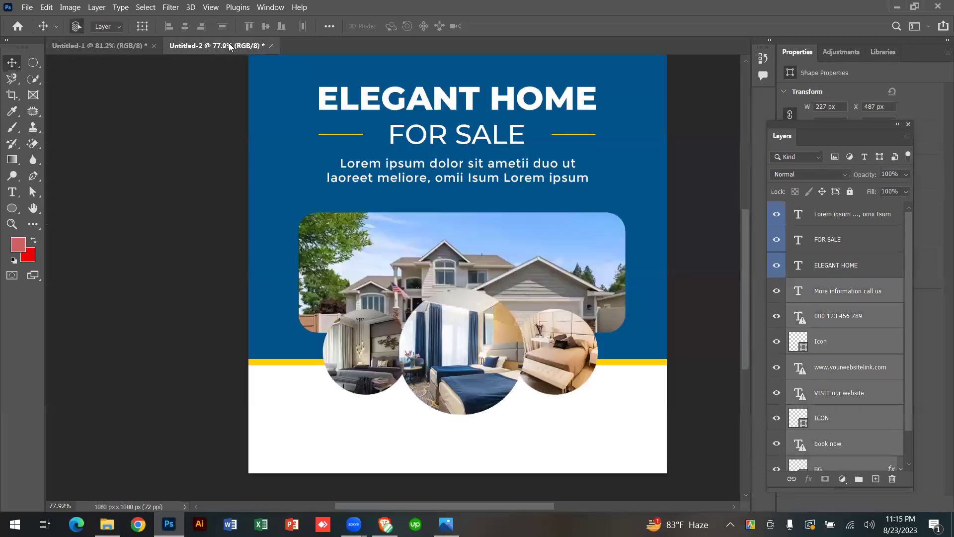
scroll(522, 368, "down", 3)
scroll(572, 392, "down", 1)
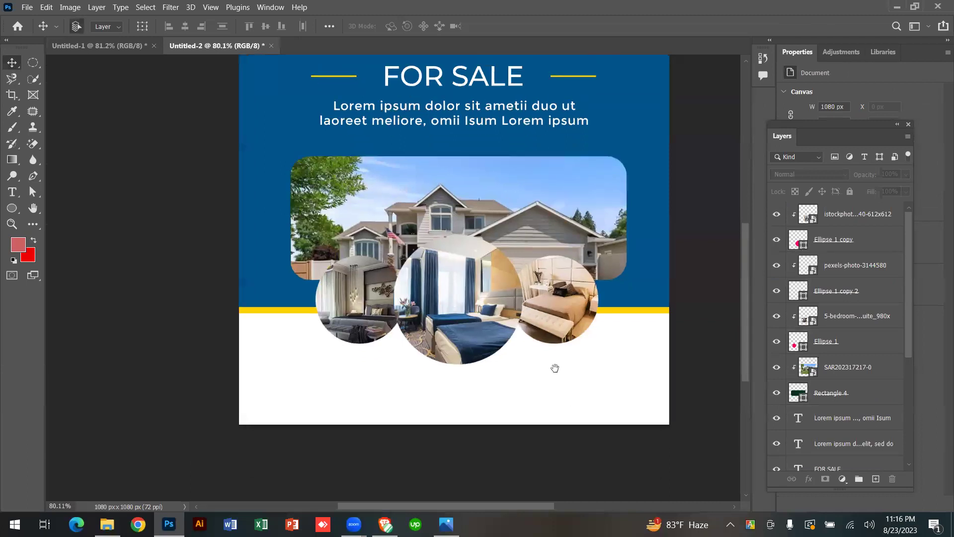
scroll(551, 366, "down", 2)
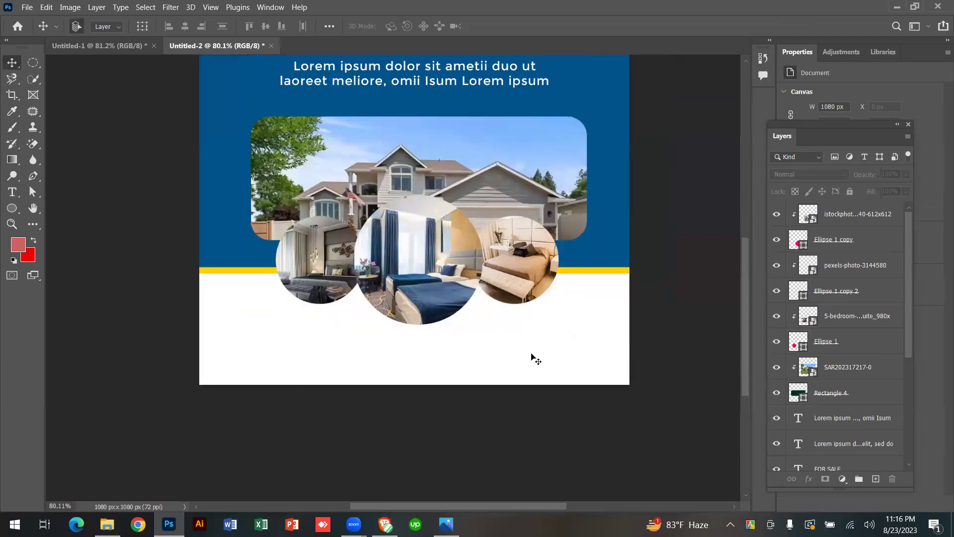
left_click(515, 372)
key("Delete")
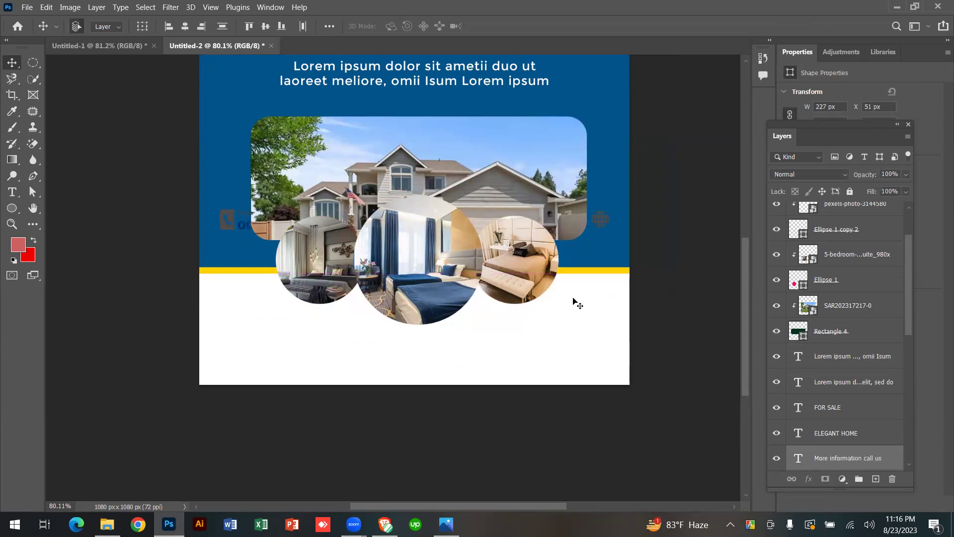
Move Untitled-2's contact-row layers lower in the layer stack.
scroll(550, 239, "up", 2)
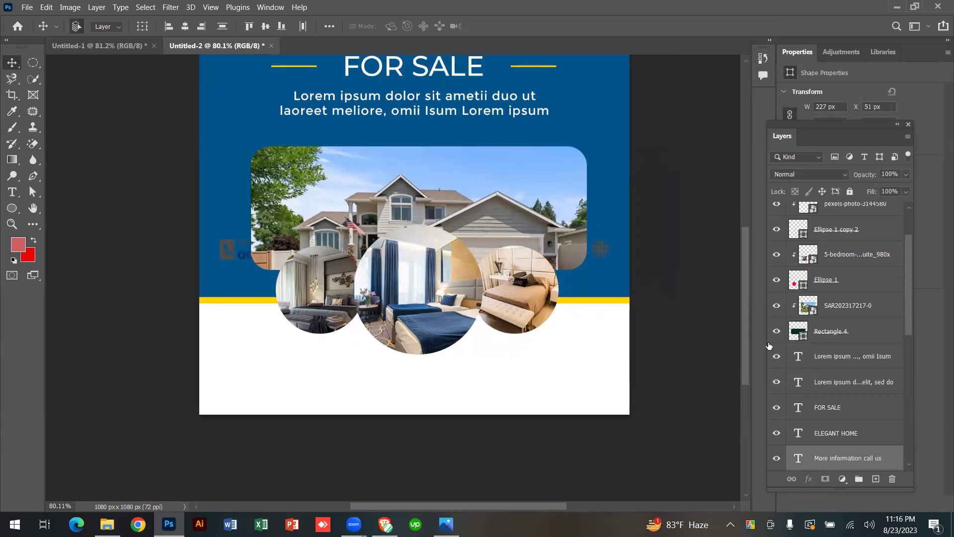
scroll(850, 330, "down", 5)
left_click_drag(873, 237, 854, 424)
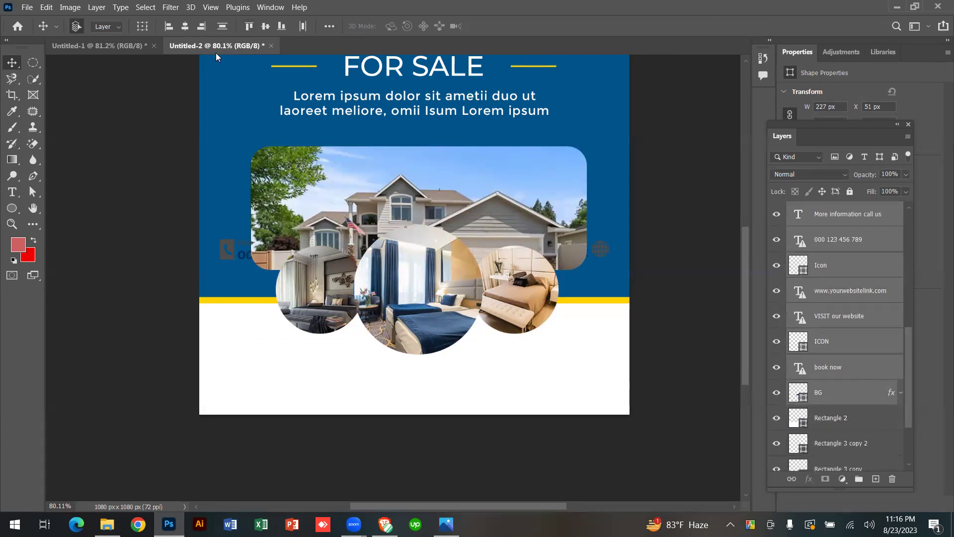
left_click(132, 47)
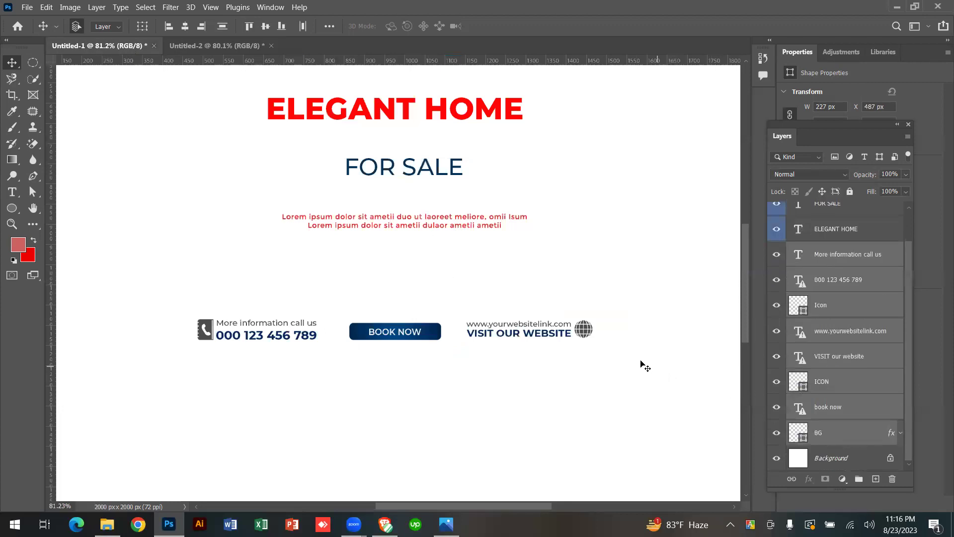
Drag the contact row from Untitled-1 into the Untitled-2 flyer and position it in the footer.
left_click_drag(639, 362, 174, 294)
left_click_drag(238, 339, 206, 48)
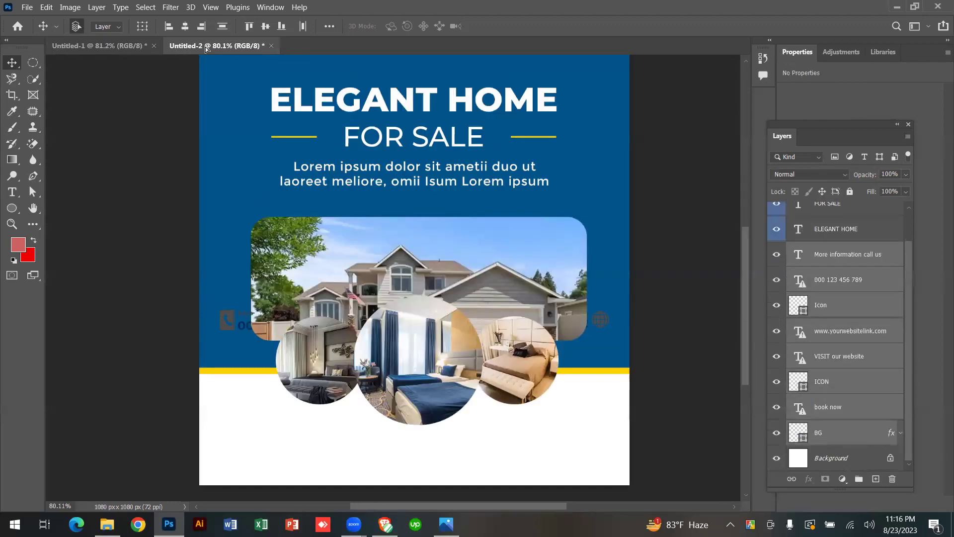
left_click_drag(318, 362, 333, 462)
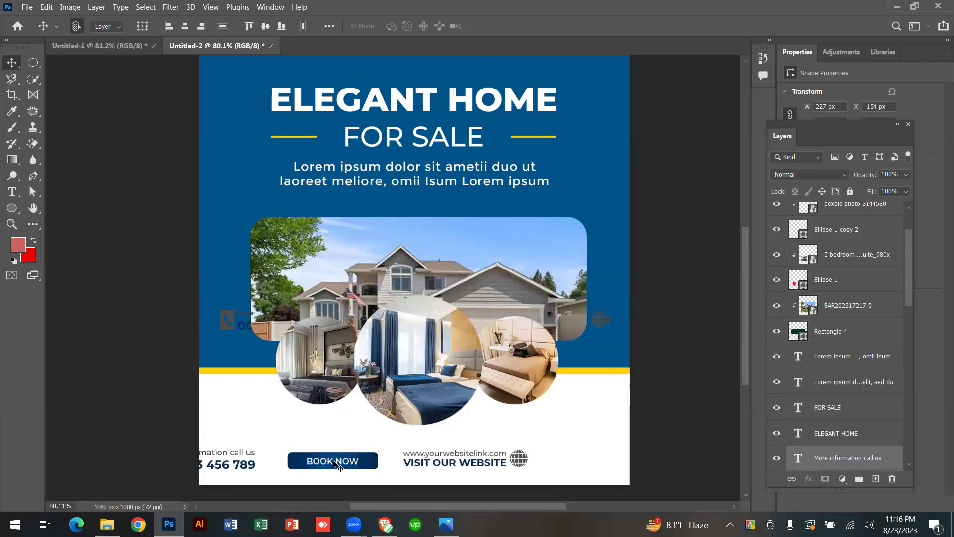
scroll(451, 431, "down", 3)
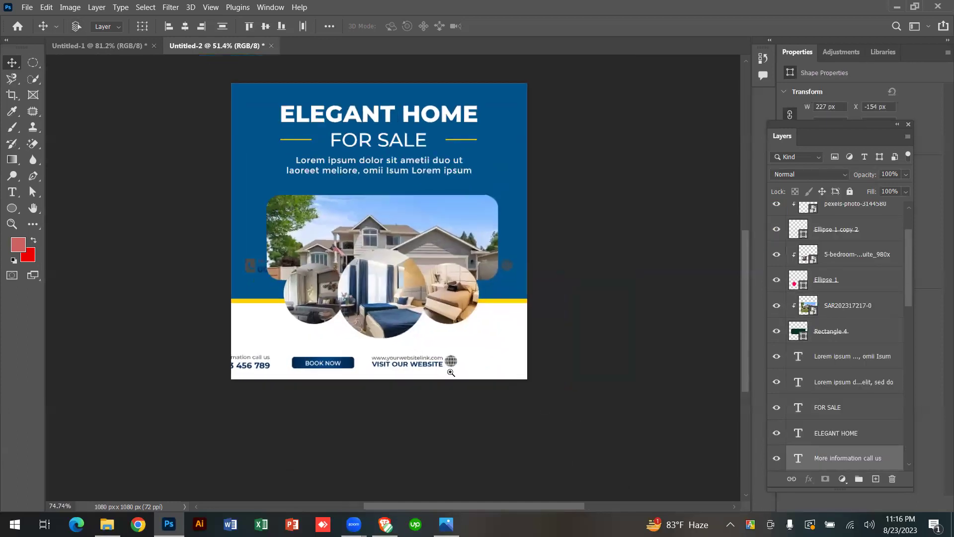
scroll(411, 341, "up", 3)
left_click_drag(423, 375, 512, 374)
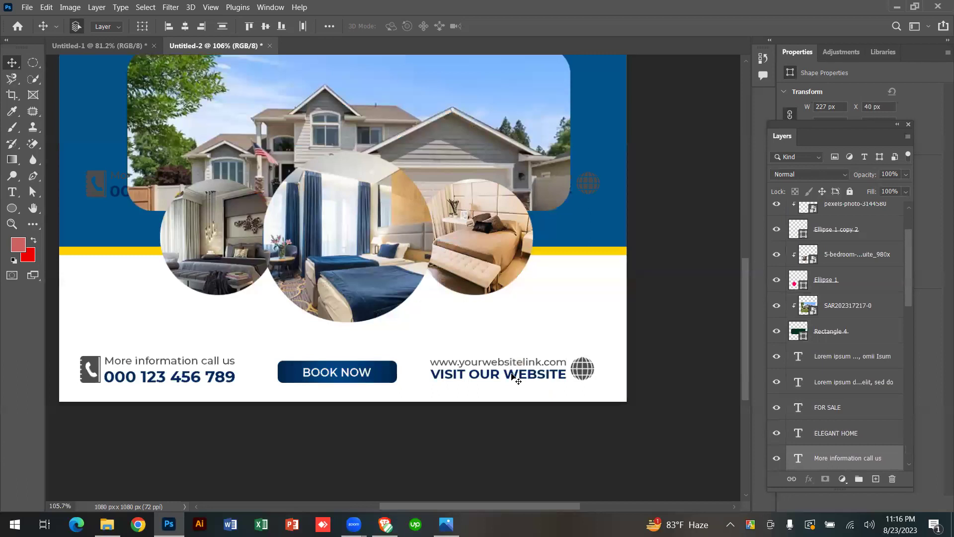
scroll(512, 377, "down", 2)
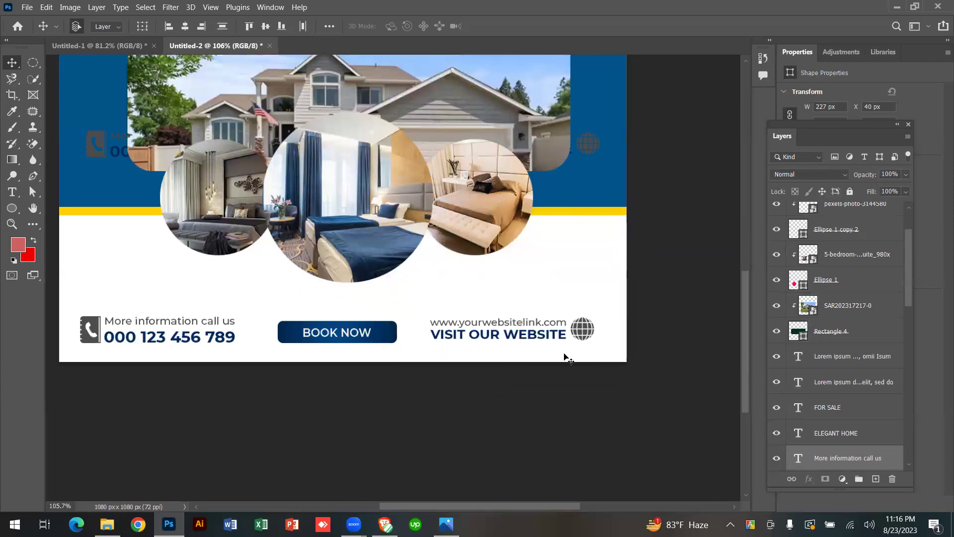
Compare against Untitled-1, then lock the Rectangle 2 and yellow Rectangle 3 stripe layers.
left_click(99, 46)
left_click(199, 46)
scroll(519, 476, "down", 4)
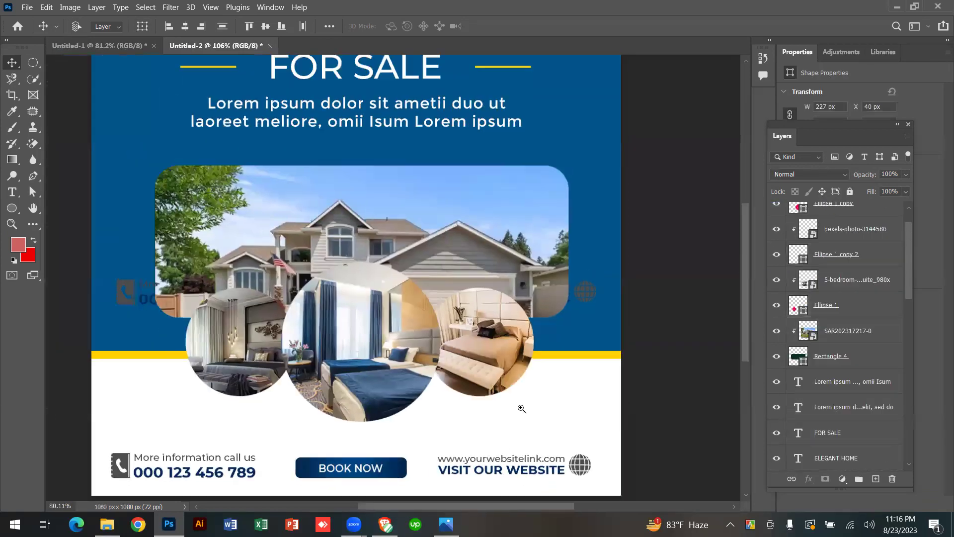
scroll(571, 417, "down", 1)
scroll(578, 370, "up", 5)
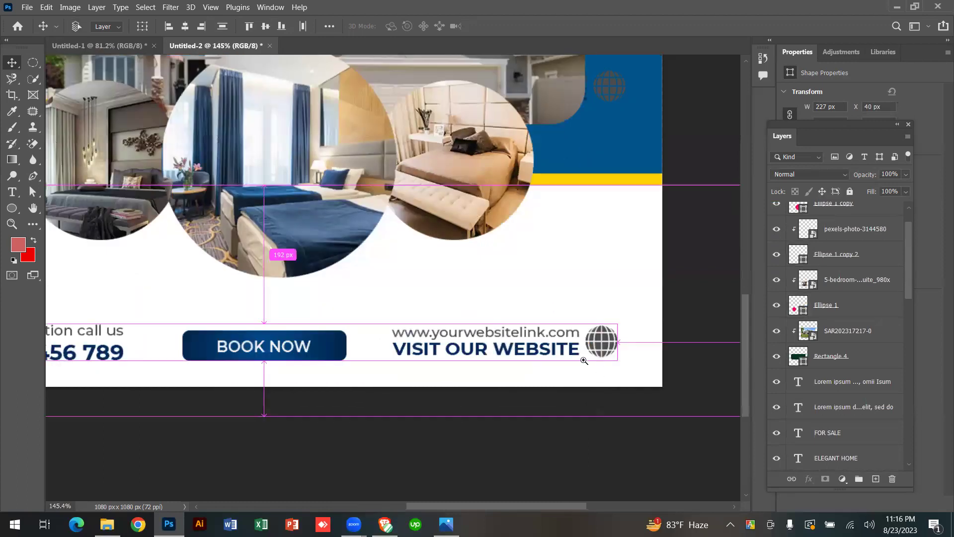
scroll(585, 366, "down", 1)
left_click(617, 284)
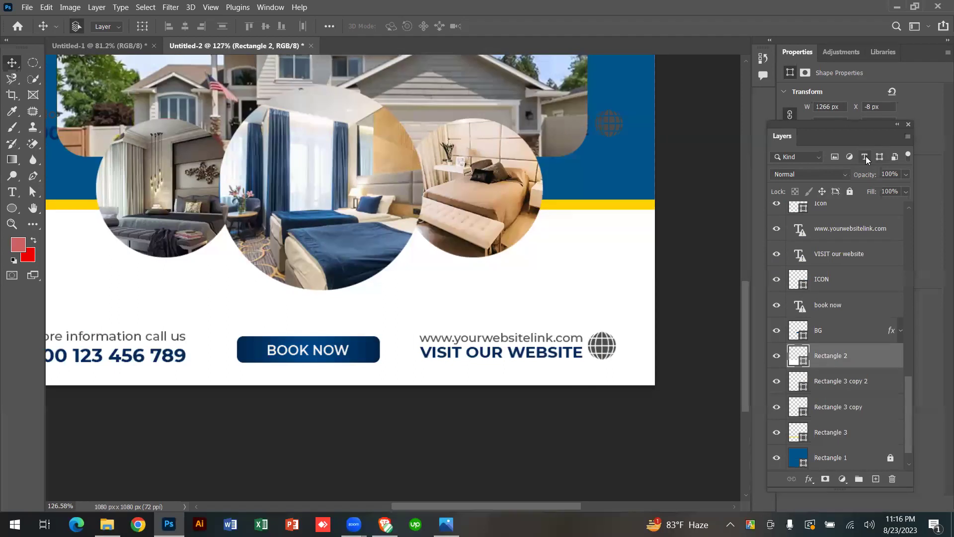
left_click(851, 193)
left_click(640, 205)
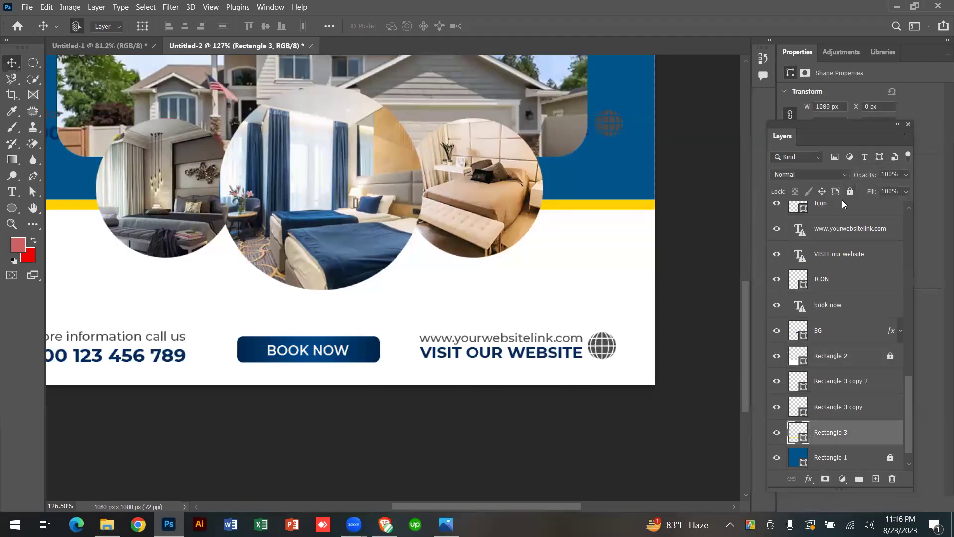
left_click(850, 192)
Select the items across the flyer's bottom area and shift them to the right.
scroll(725, 364, "down", 7)
scroll(662, 365, "up", 3)
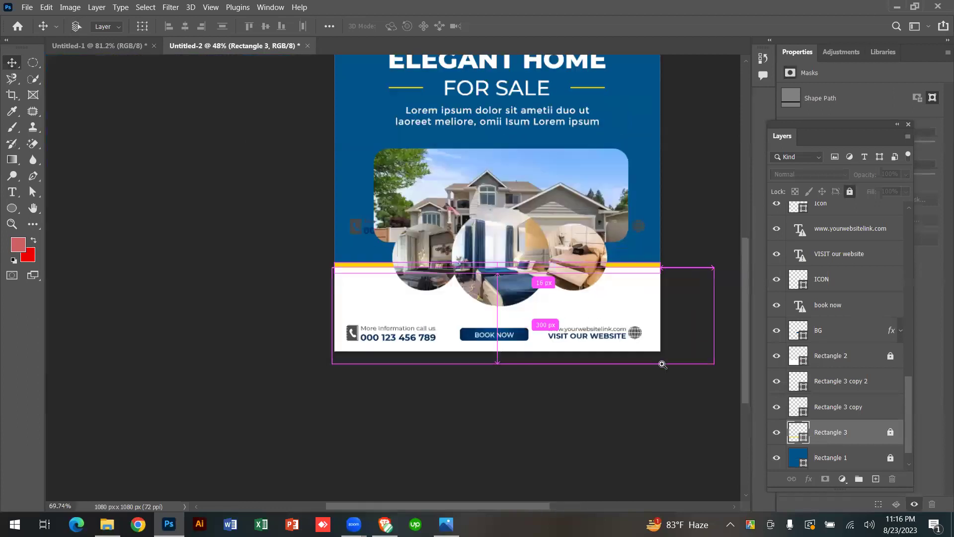
scroll(663, 364, "up", 2)
left_click_drag(682, 349, 162, 304)
left_click_drag(580, 334, 601, 337)
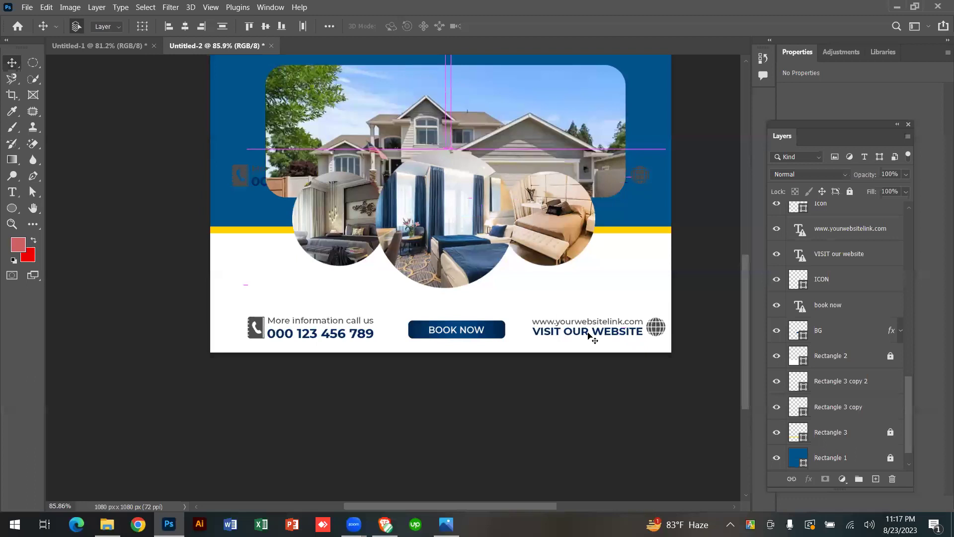
Undo the stray move, then nudge the contact row one step down and two right to X 52 px.
key("ctrl+z")
left_click_drag(643, 365, 528, 353)
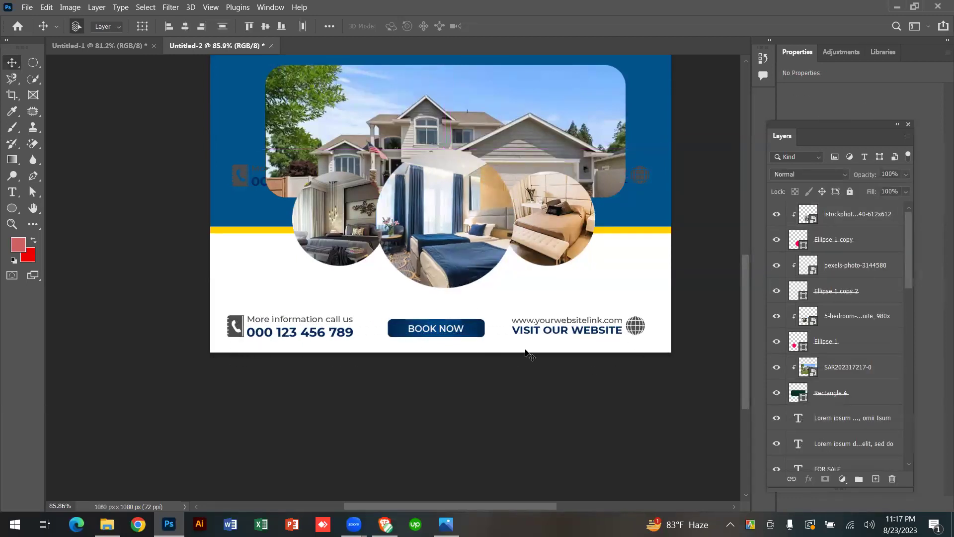
key("Down")
key("Down")
key("Down")
key("Down")
key("Down")
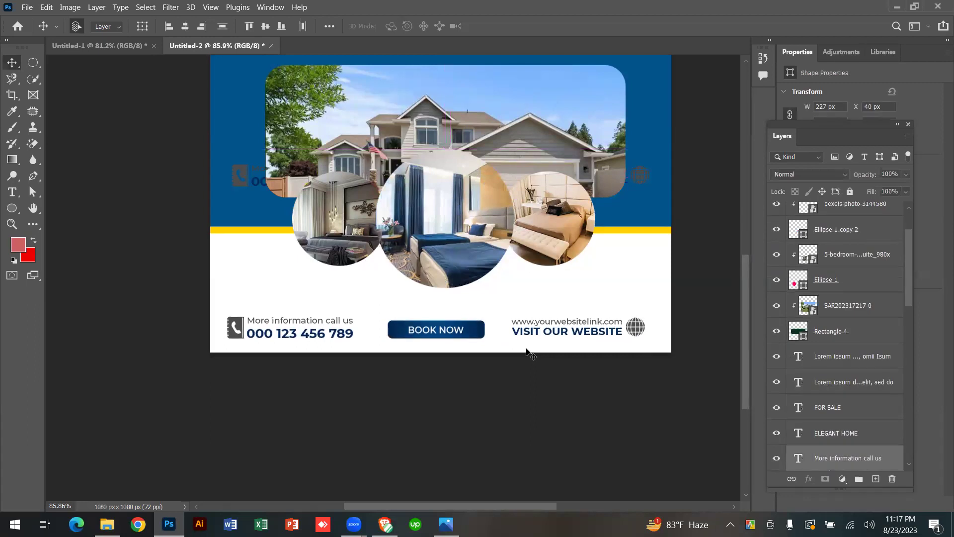
key("Right")
key("Right")
key("Right")
key("Right")
key("Right")
key("Right")
key("Right")
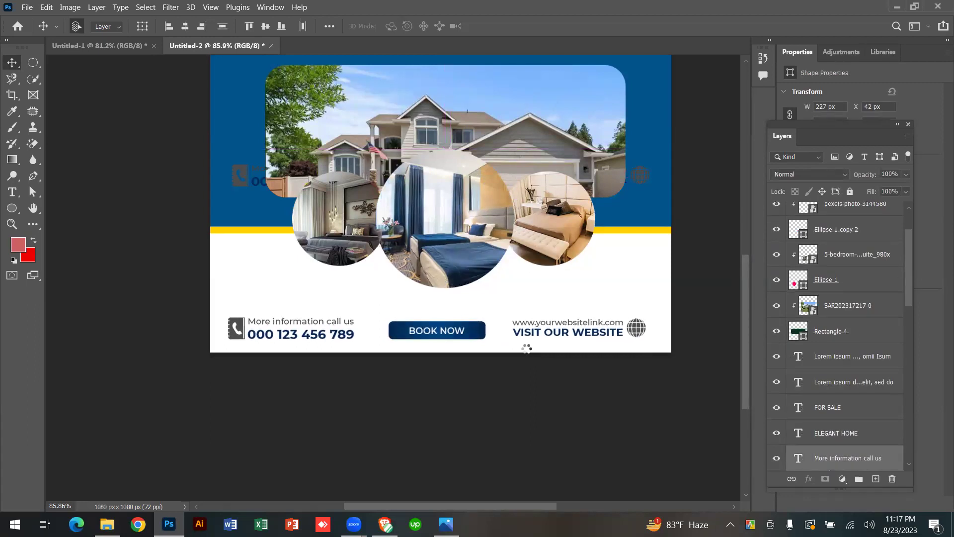
key("Right")
key("Right")
key("Right")
key("Right")
key("Right")
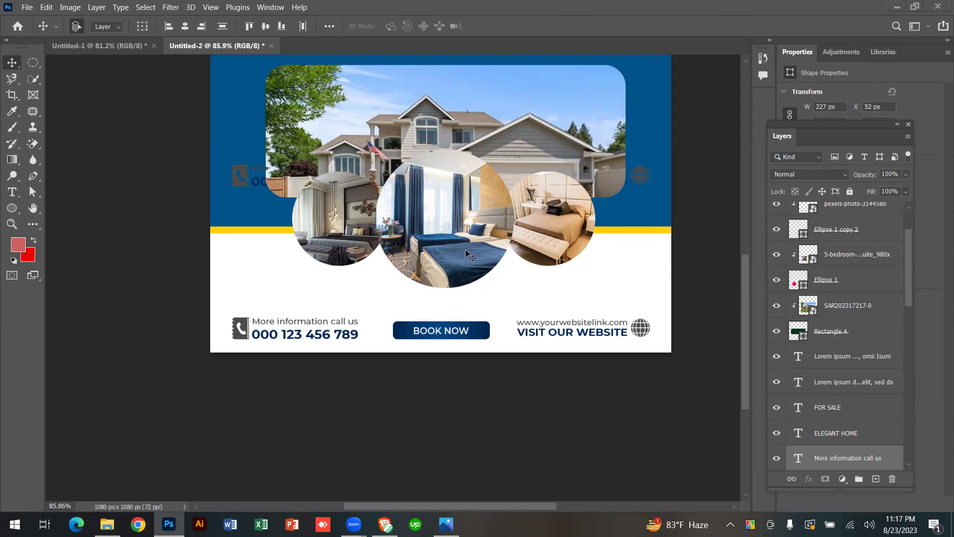
scroll(821, 385, "down", 5)
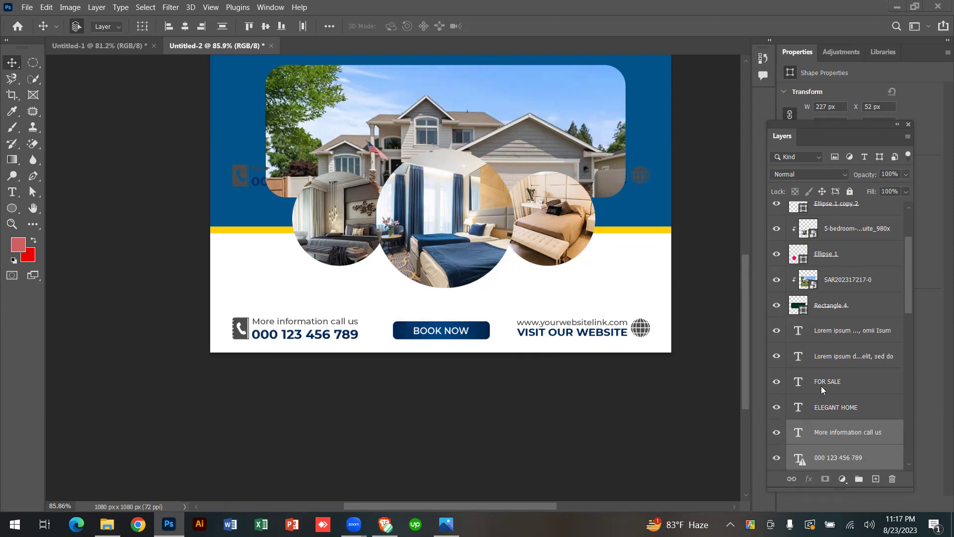
scroll(821, 376, "down", 2)
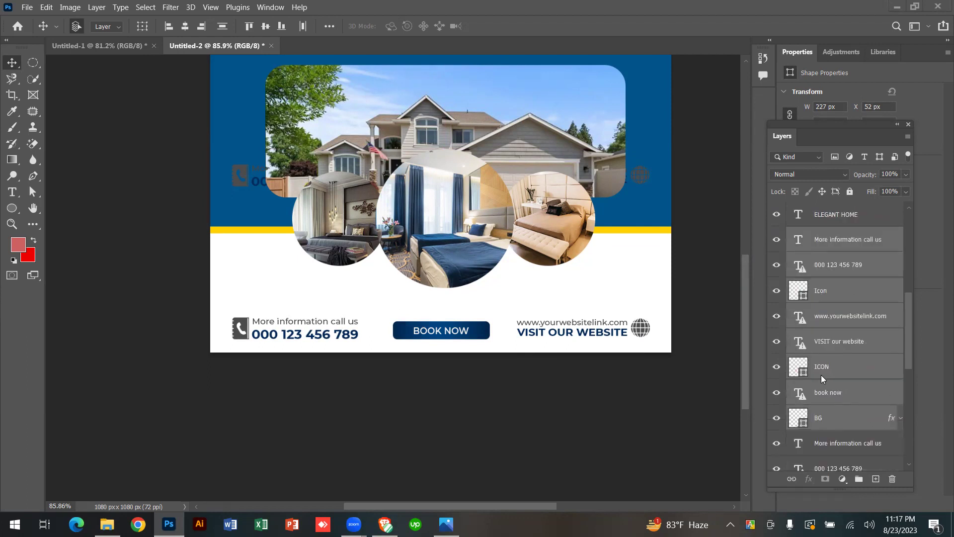
scroll(821, 376, "up", 3)
scroll(825, 365, "down", 5)
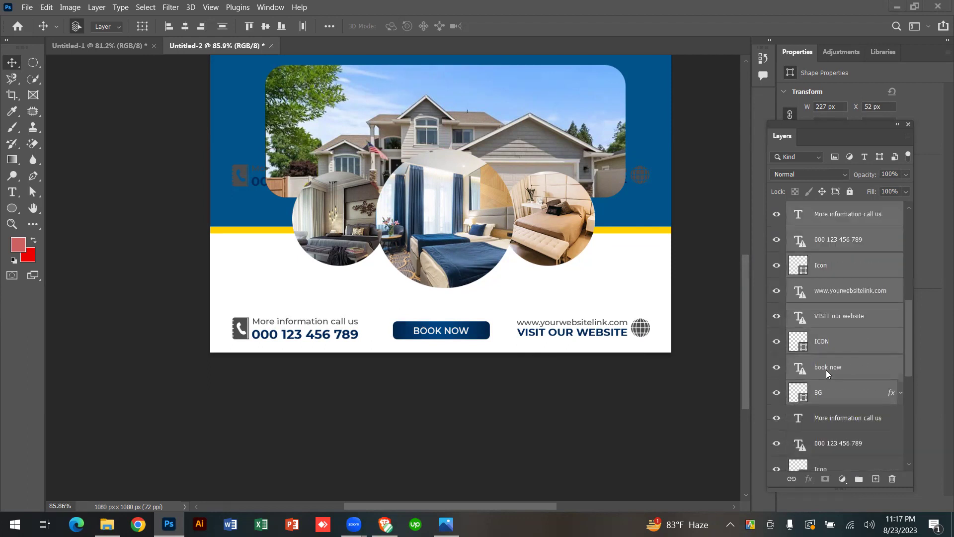
scroll(827, 373, "down", 3)
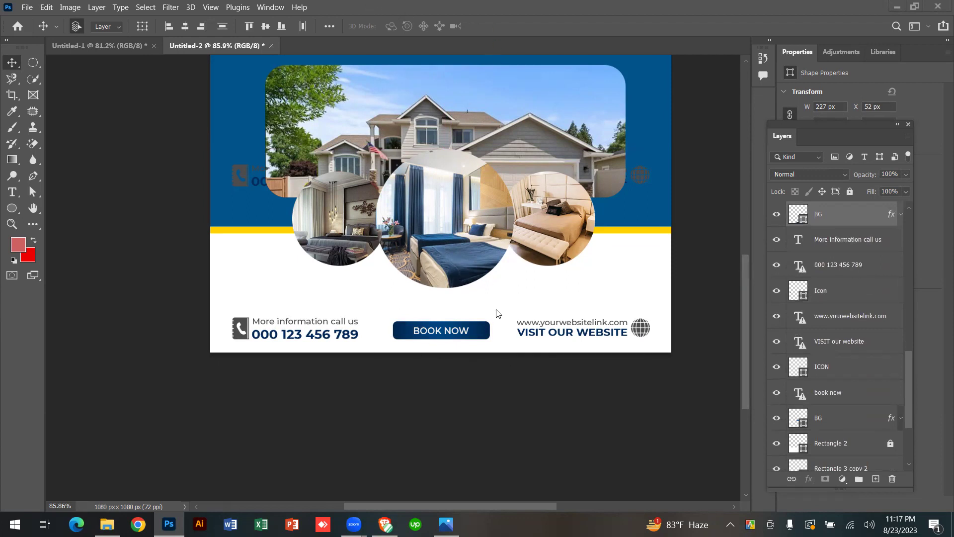
Check the Untitled-1 layout, then return to the Untitled-2 flyer and pan it into view.
left_click(119, 45)
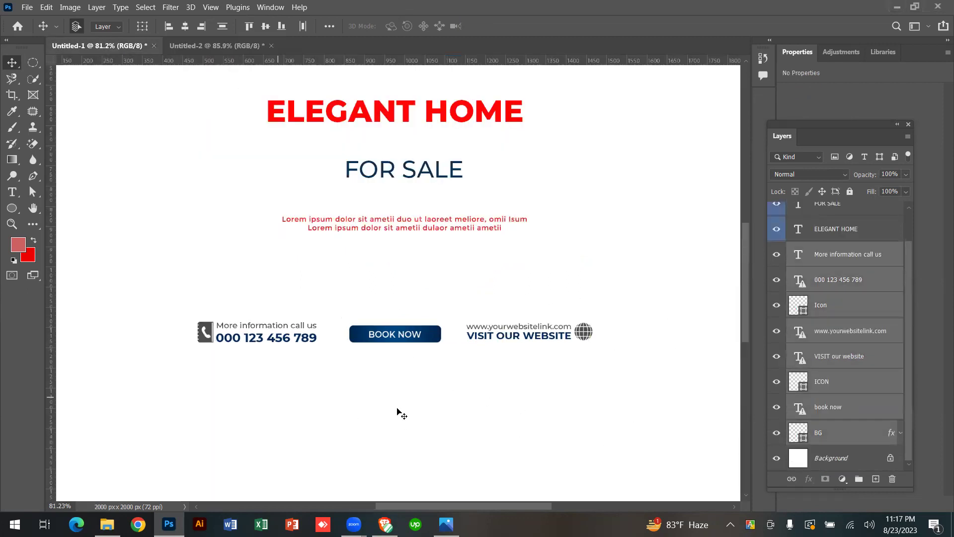
left_click_drag(217, 301, 665, 383)
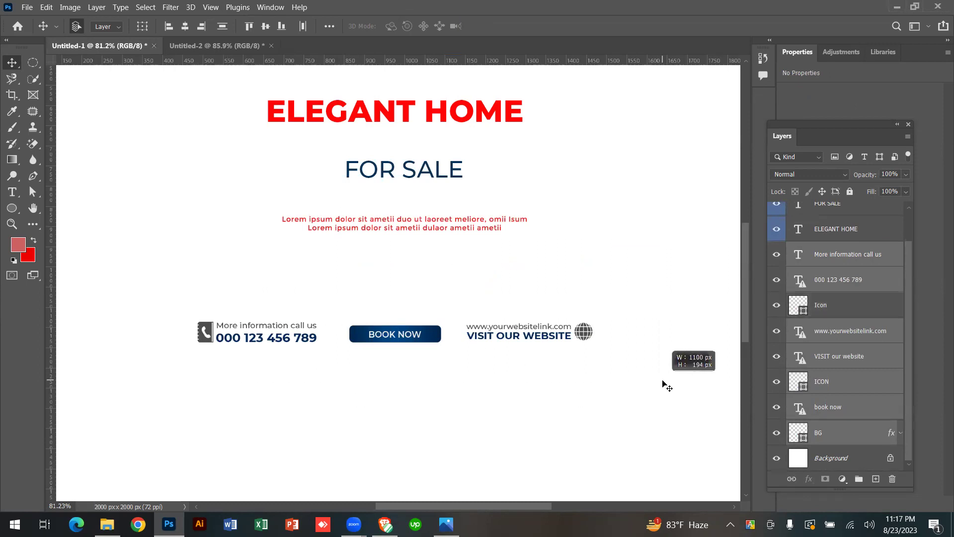
left_click(208, 47)
scroll(367, 228, "down", 3)
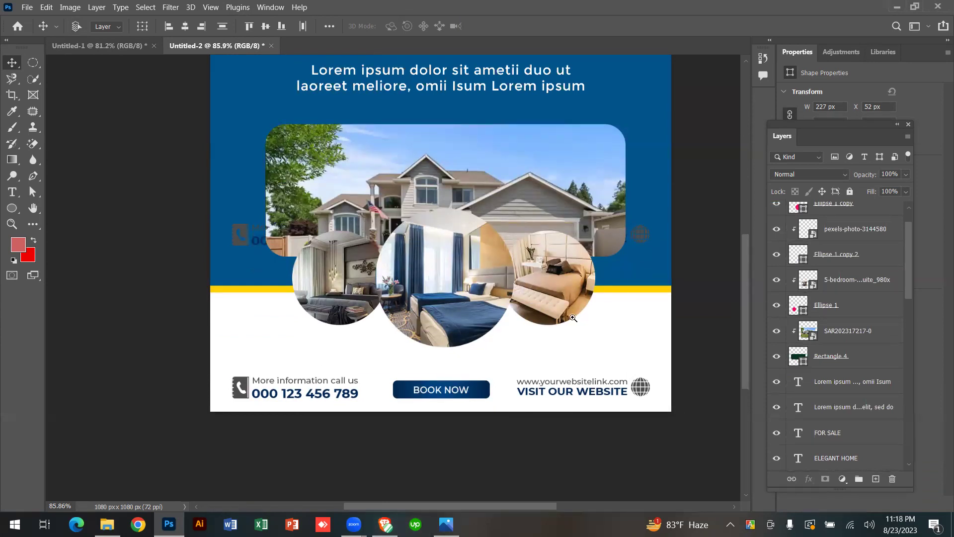
scroll(579, 317, "down", 3)
left_click_drag(508, 292, 503, 324)
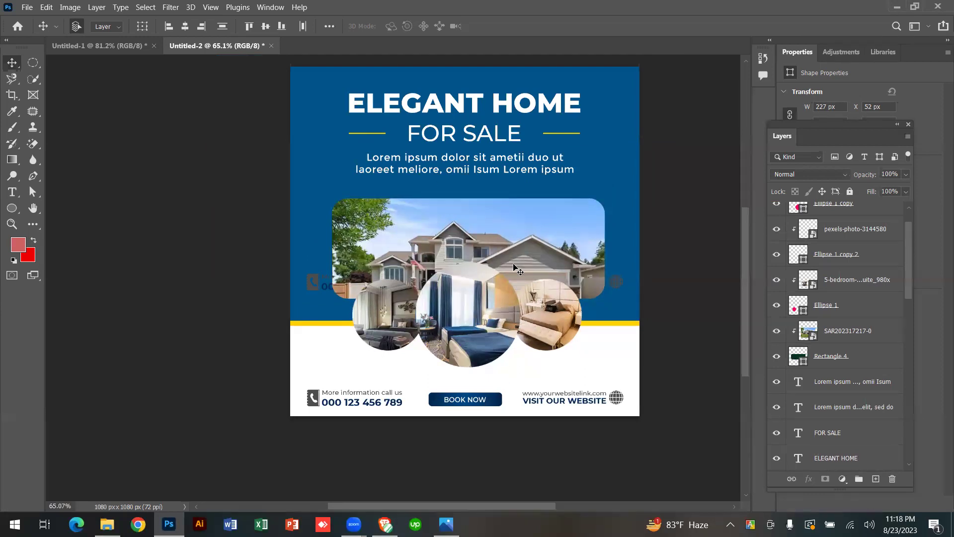
Select the footer's phone number, website and BOOK NOW layers in turn, then deselect.
left_click_drag(313, 291, 331, 323)
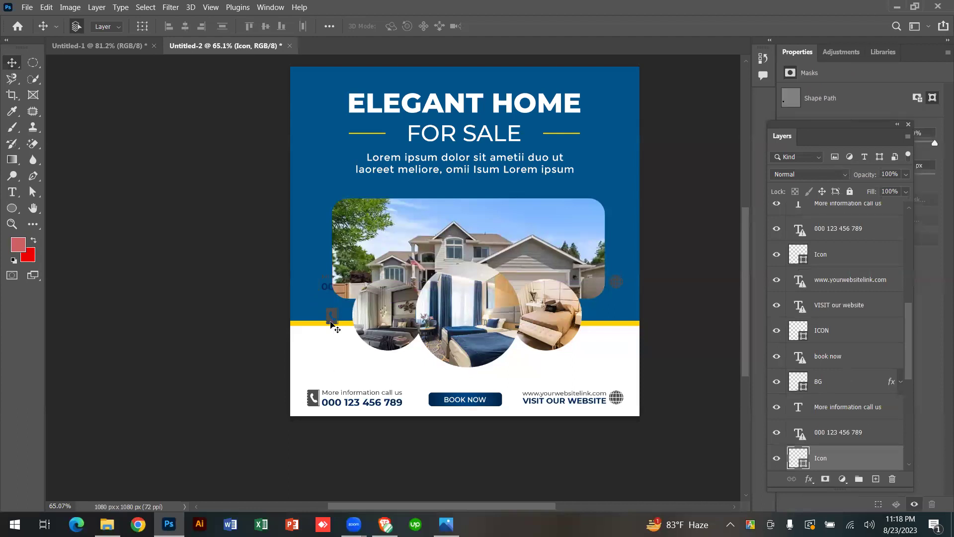
left_click(324, 291)
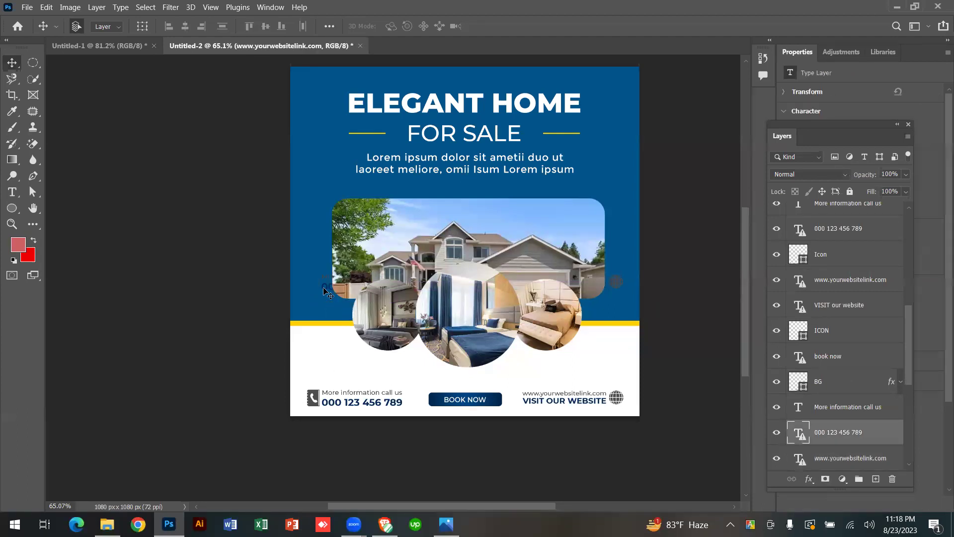
left_click(325, 290)
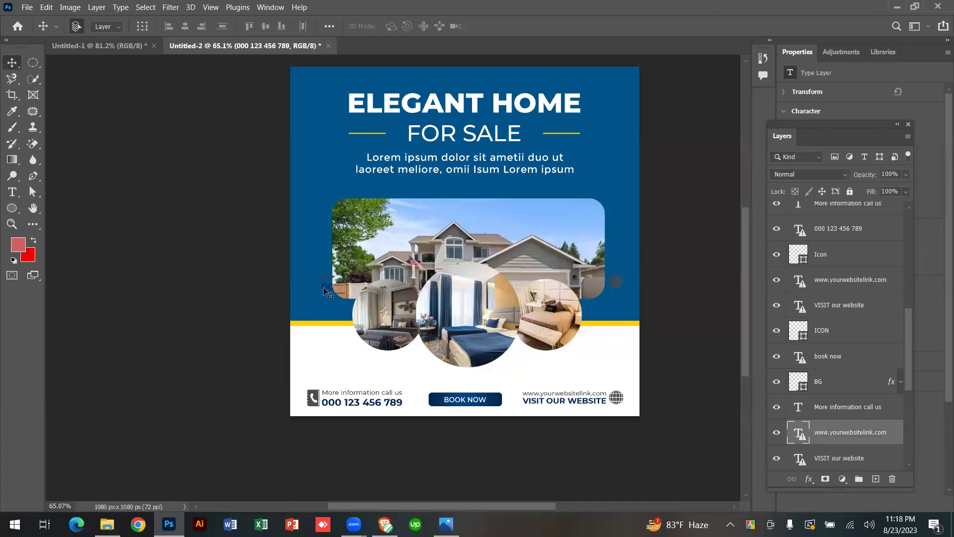
left_click(324, 291)
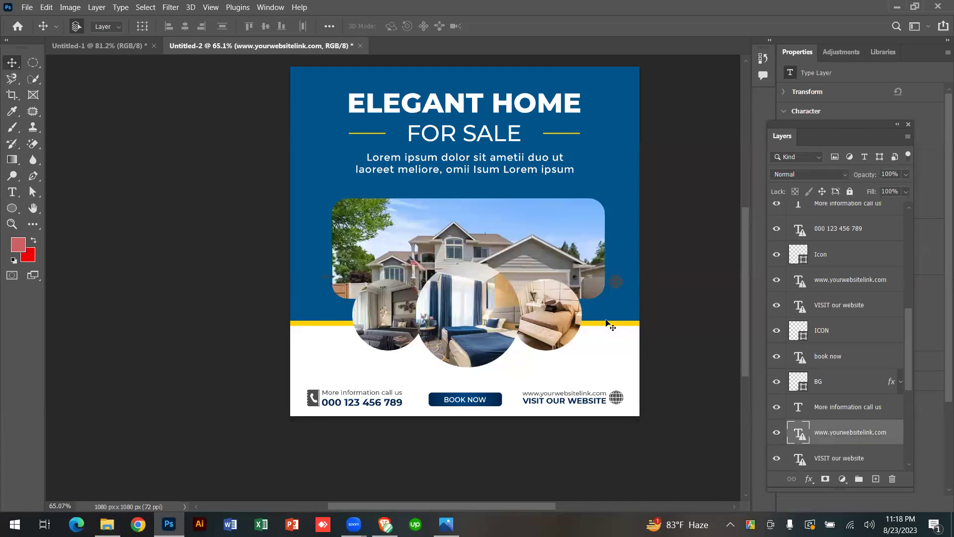
left_click(617, 286)
left_click(617, 287)
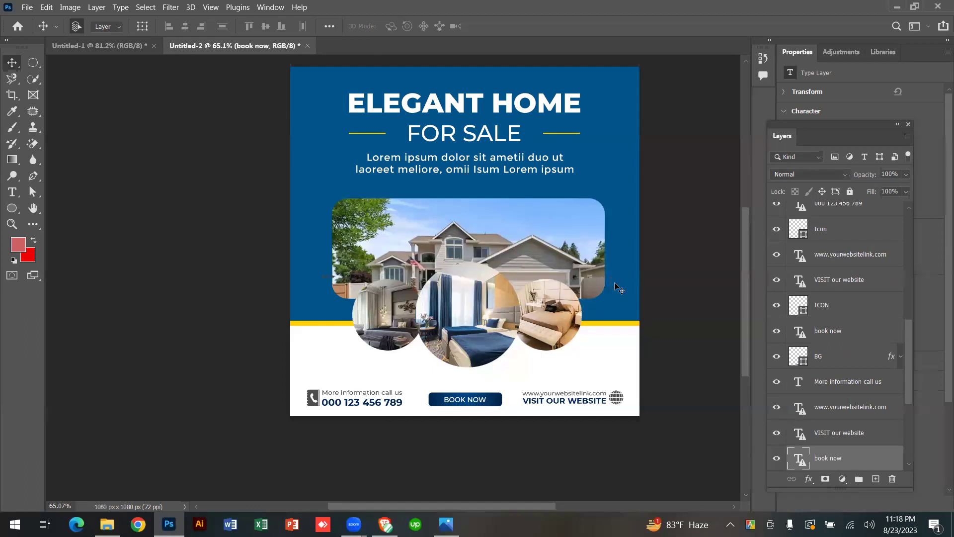
left_click(672, 304)
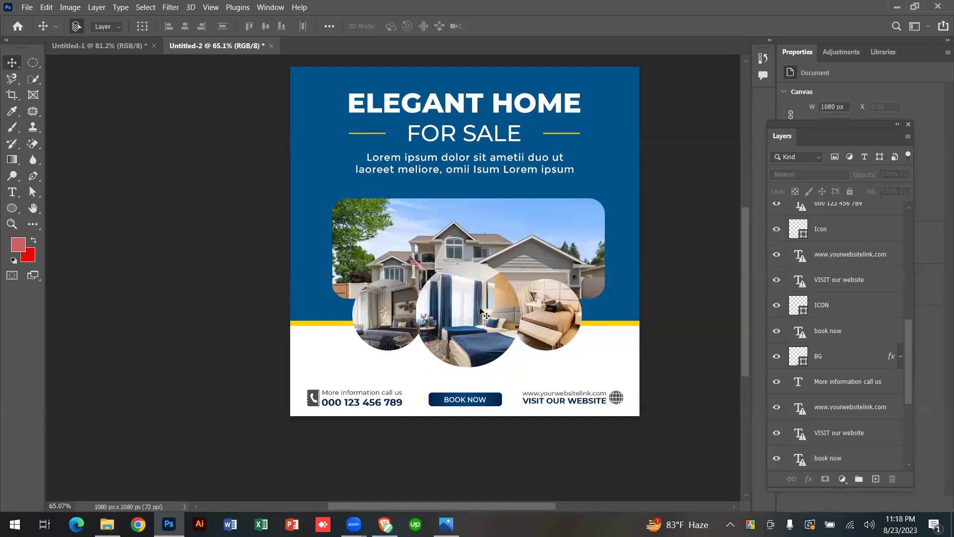
scroll(481, 312, "down", 1)
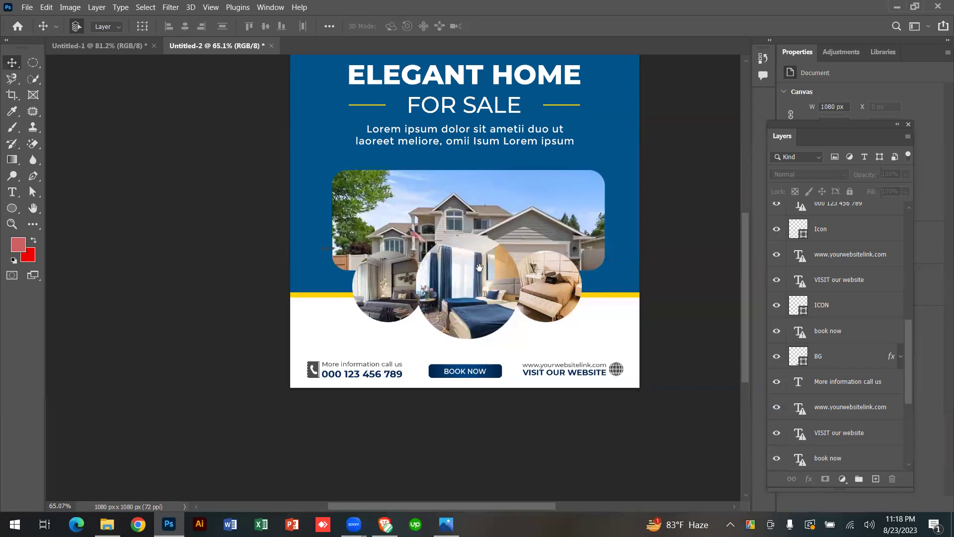
scroll(479, 267, "up", 1)
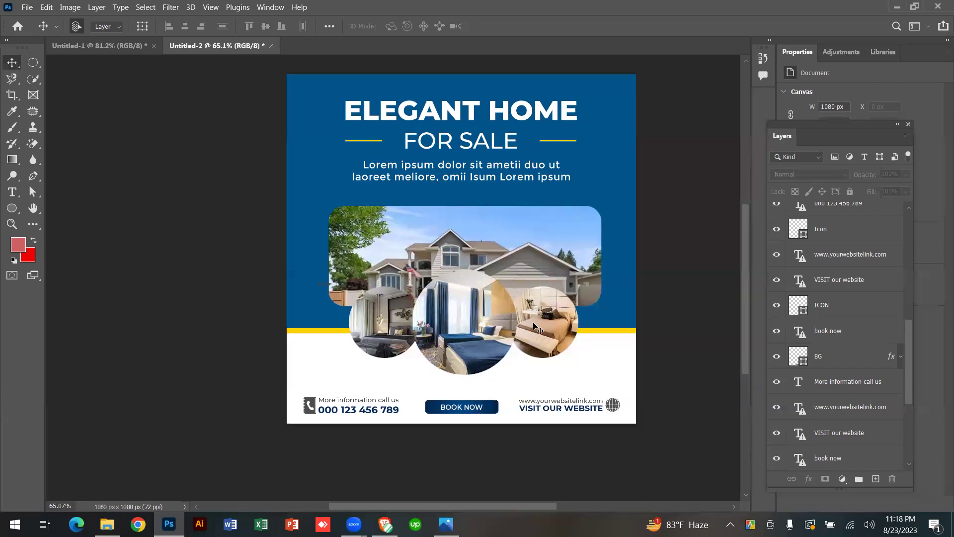
left_click_drag(354, 423, 378, 415)
scroll(433, 272, "down", 1)
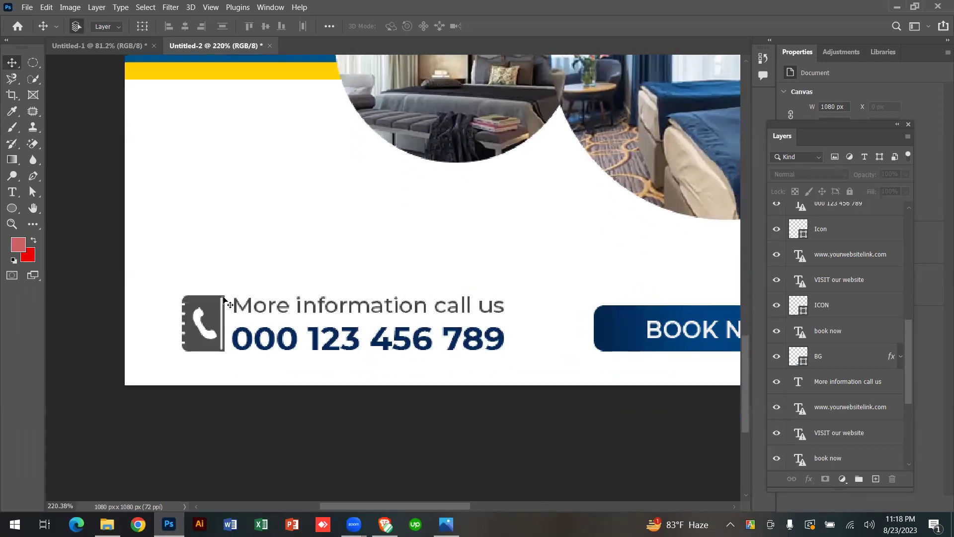
scroll(271, 323, "right", 10)
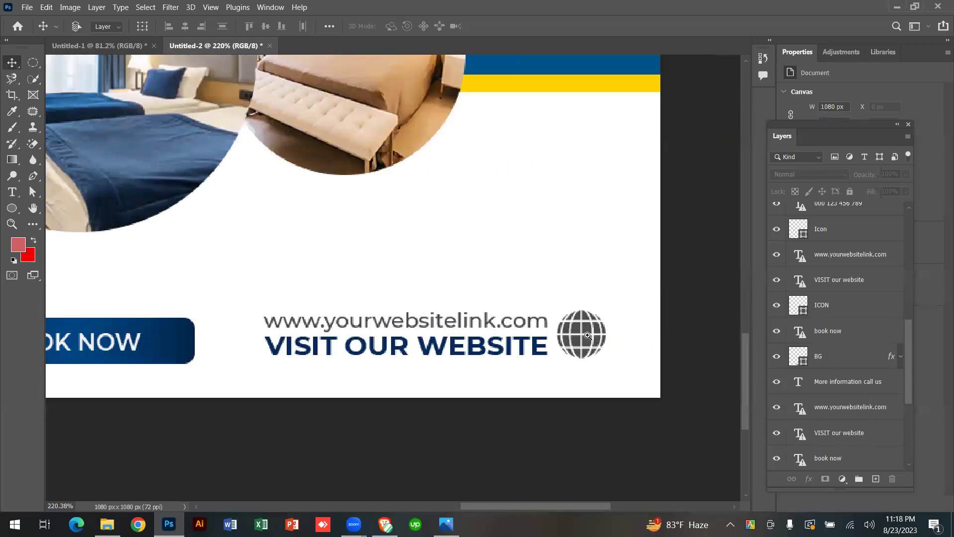
left_click_drag(589, 337, 544, 309)
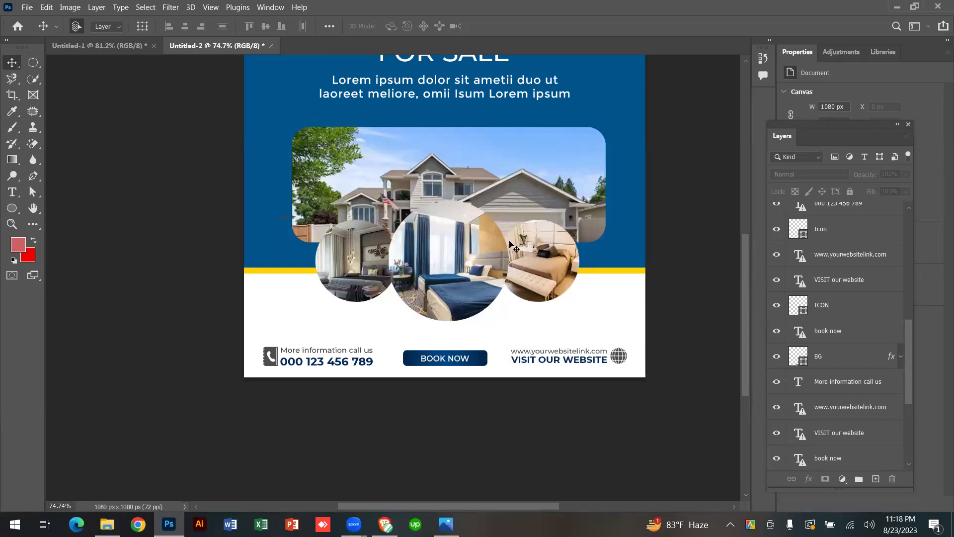
scroll(348, 211, "up", 1)
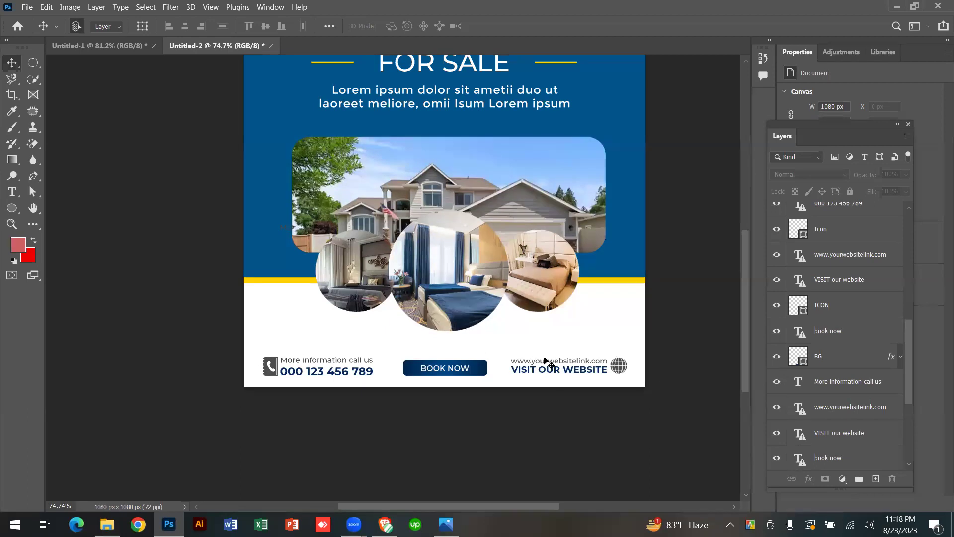
scroll(438, 188, "up", 2)
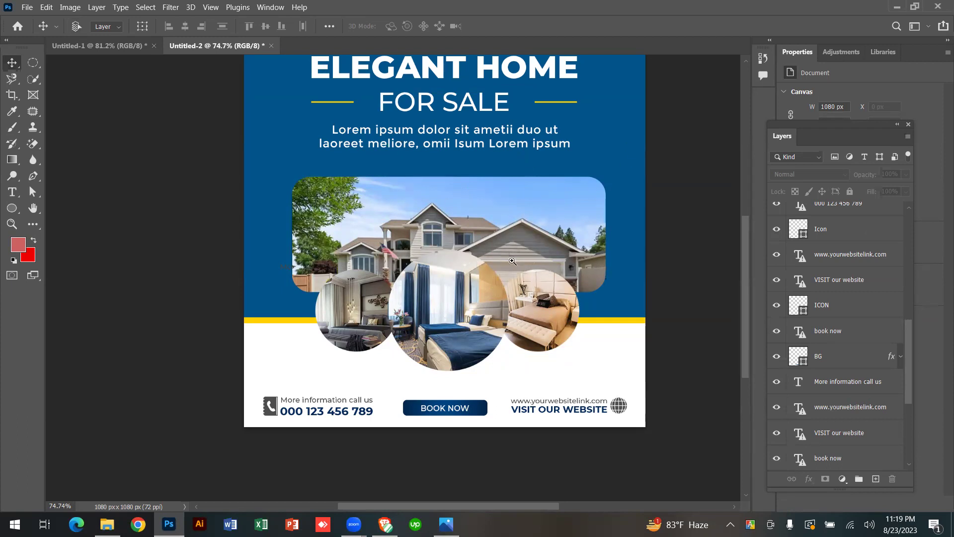
scroll(492, 241, "down", 2)
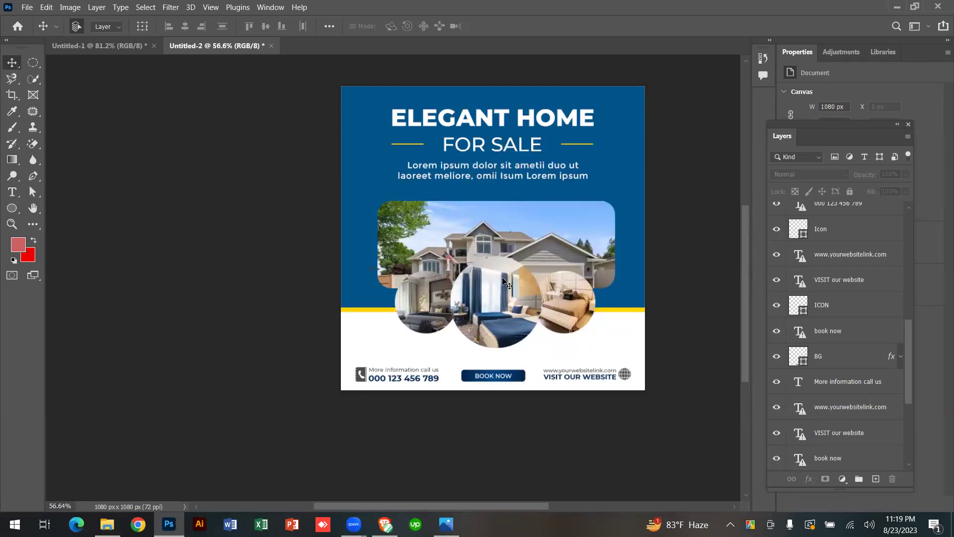
Zoom in, try moving the three circular room photos up slightly, then undo it.
left_click_drag(522, 248, 542, 254)
scroll(545, 177, "down", 1)
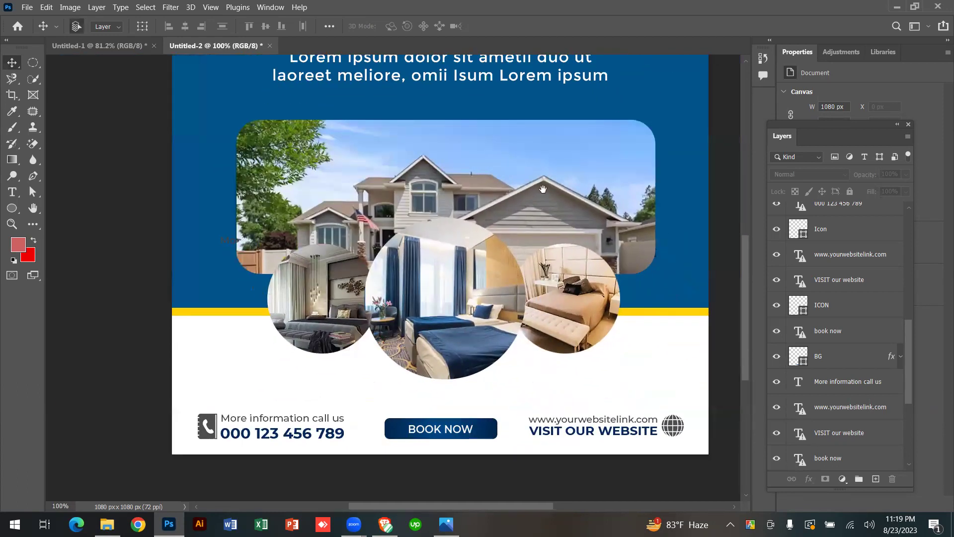
scroll(521, 295, "down", 2)
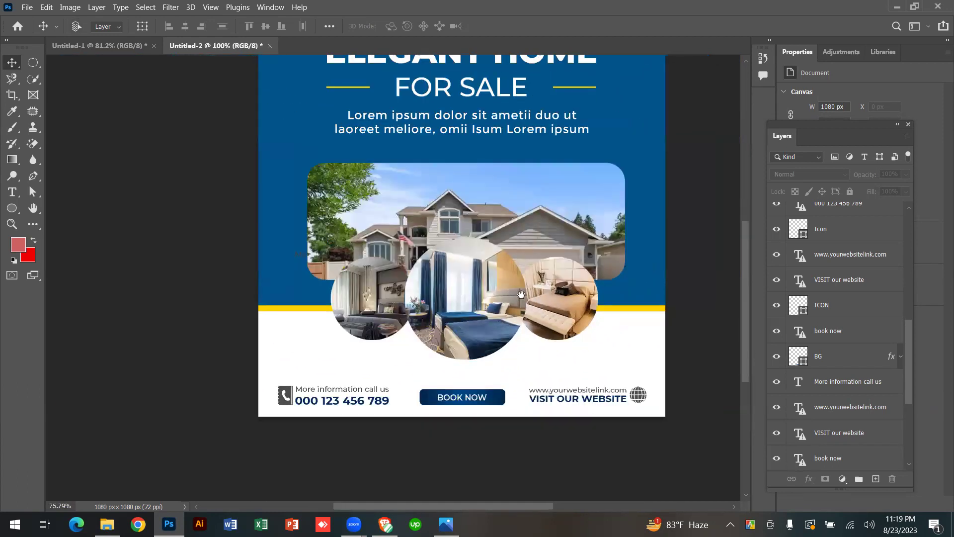
scroll(521, 294, "down", 1)
scroll(544, 237, "up", 2)
left_click_drag(617, 337, 313, 256)
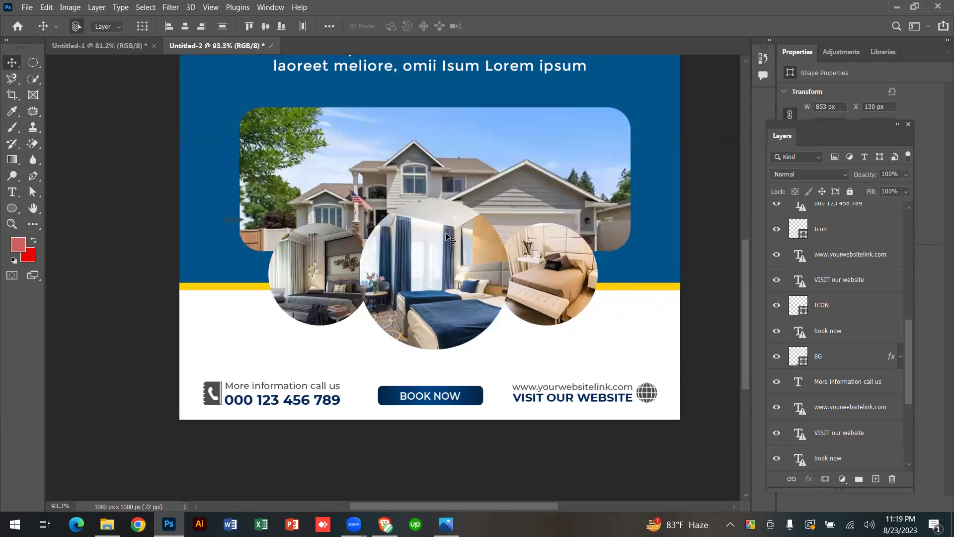
scroll(467, 206, "down", 3)
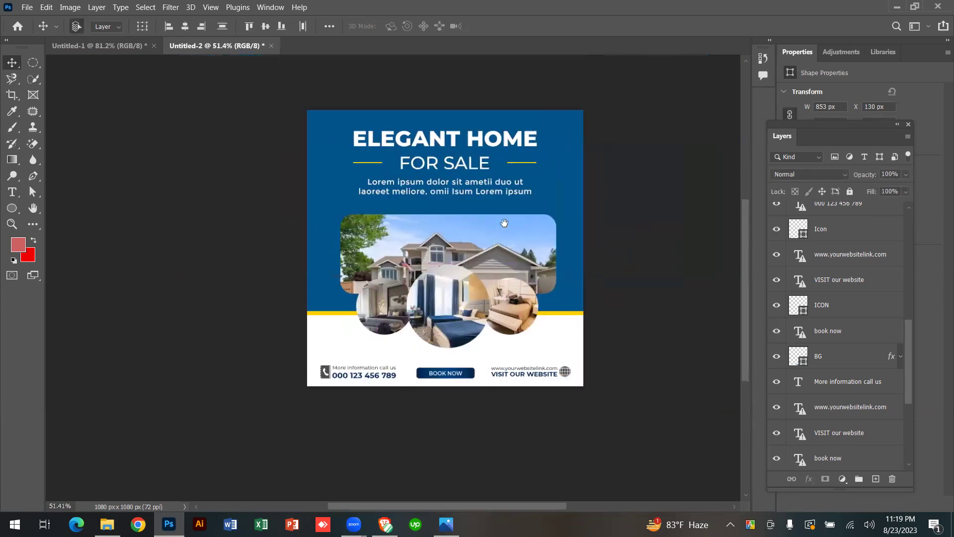
mouse_move(447, 247)
left_mouse_down()
mouse_move(446, 235)
mouse_move(444, 245)
left_mouse_up()
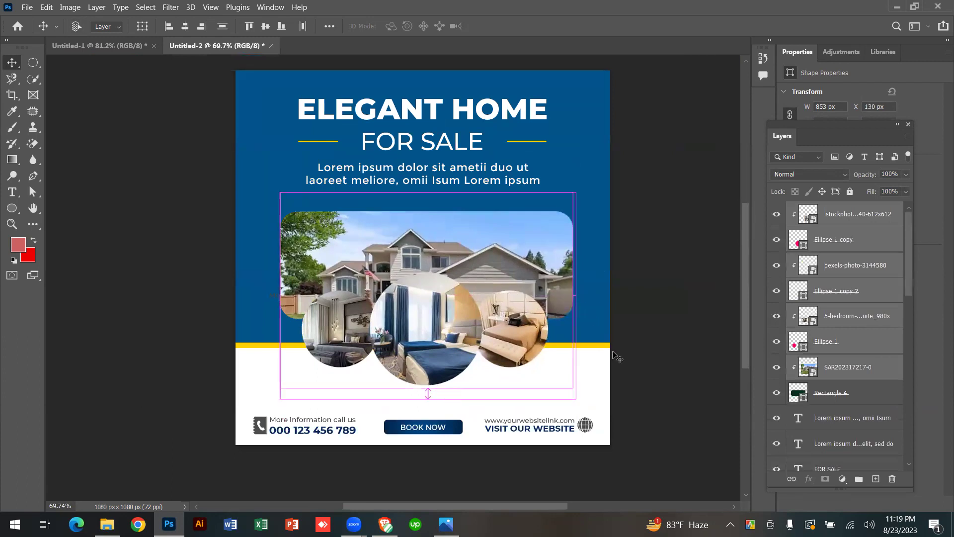
key("ctrl+z")
left_click(554, 387)
left_click(529, 345)
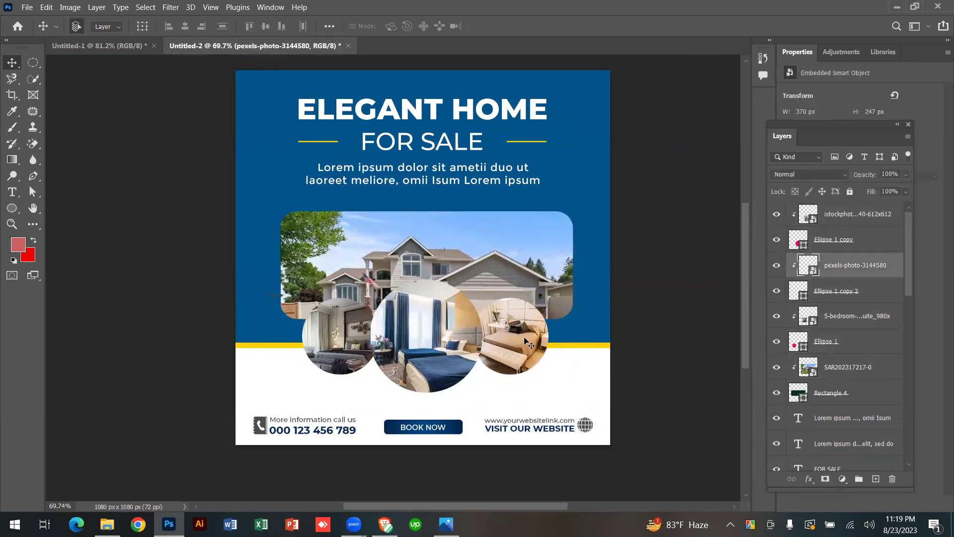
left_click(566, 337)
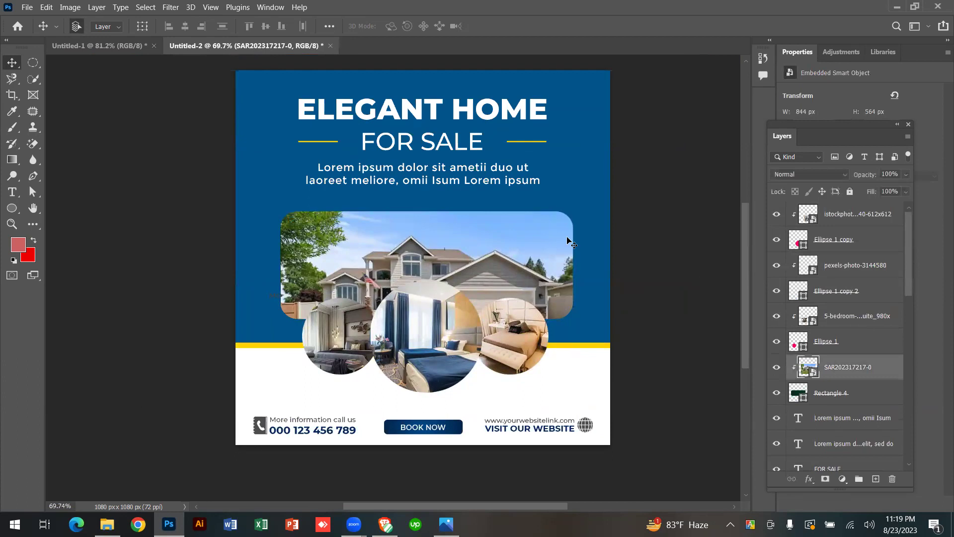
left_click(832, 395, "shift")
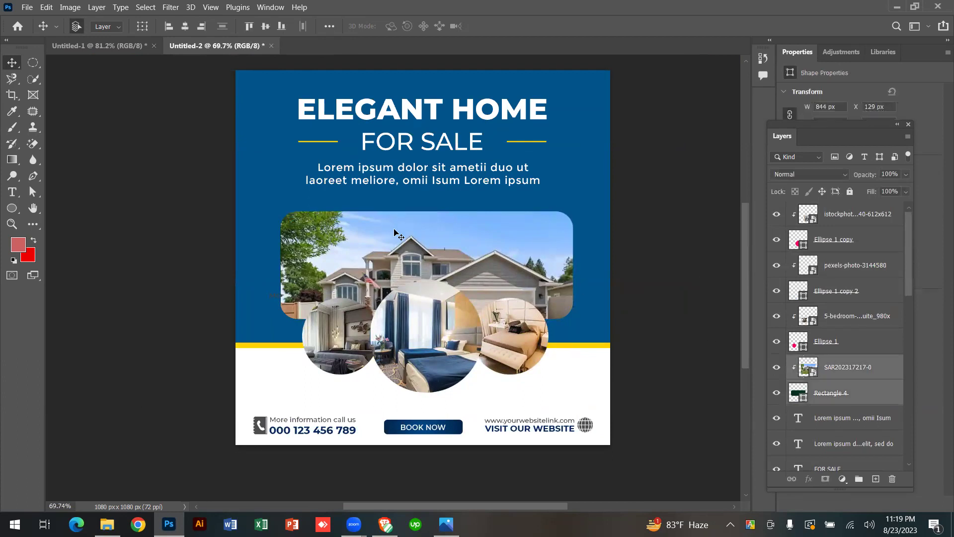
left_click_drag(434, 230, 434, 228)
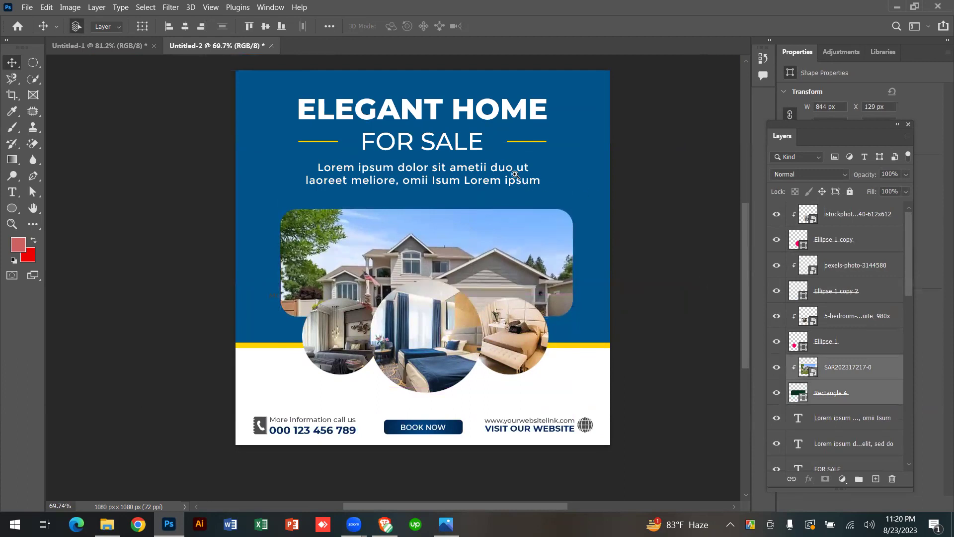
left_click(497, 167)
scroll(467, 155, "down", 2)
Edit the Lorem ipsum paragraph, select all its text and try the 18 pt preset.
left_click(489, 231)
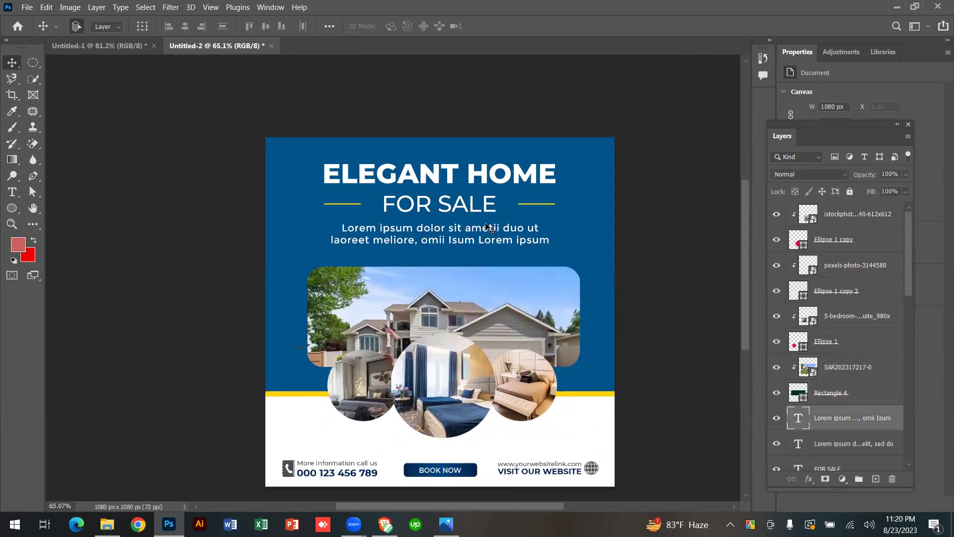
double_click(478, 229)
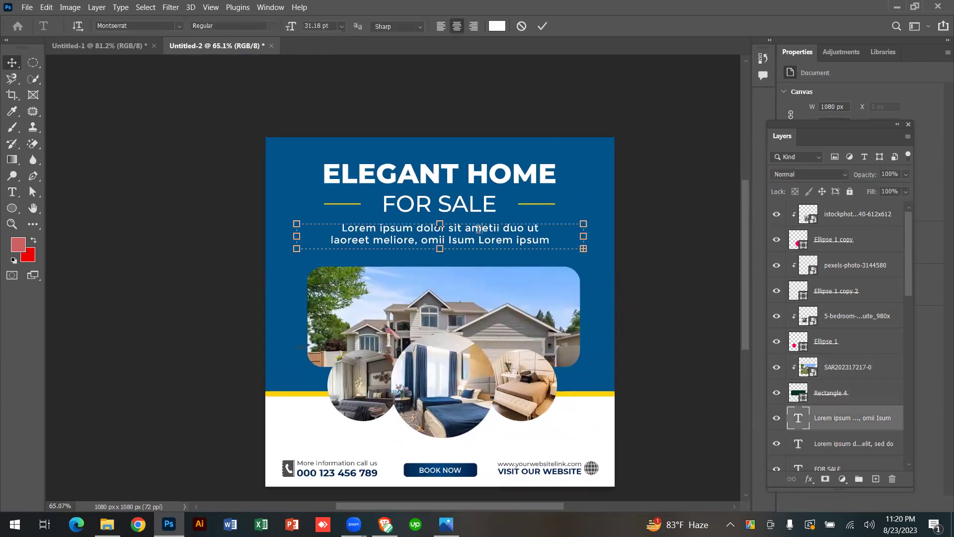
double_click(478, 230)
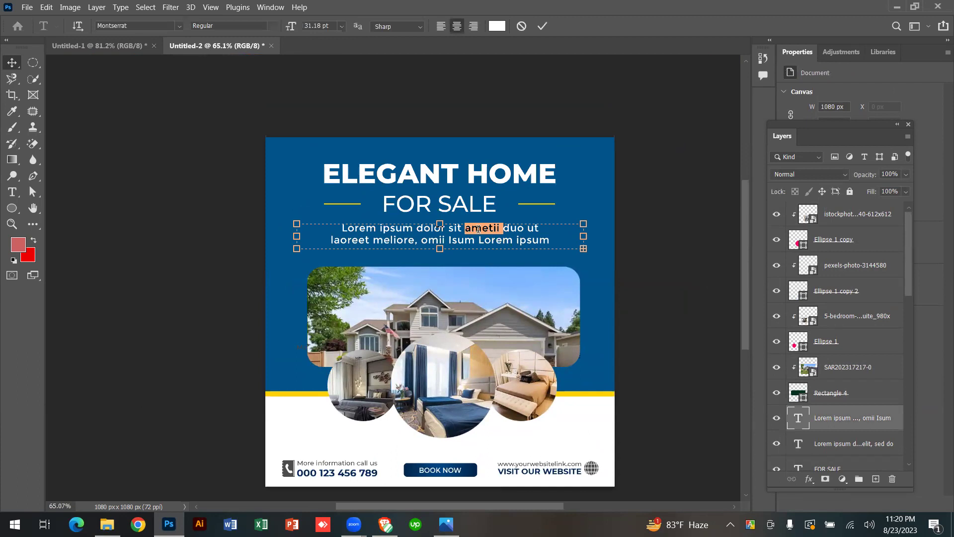
left_click(440, 228)
key("ctrl+a")
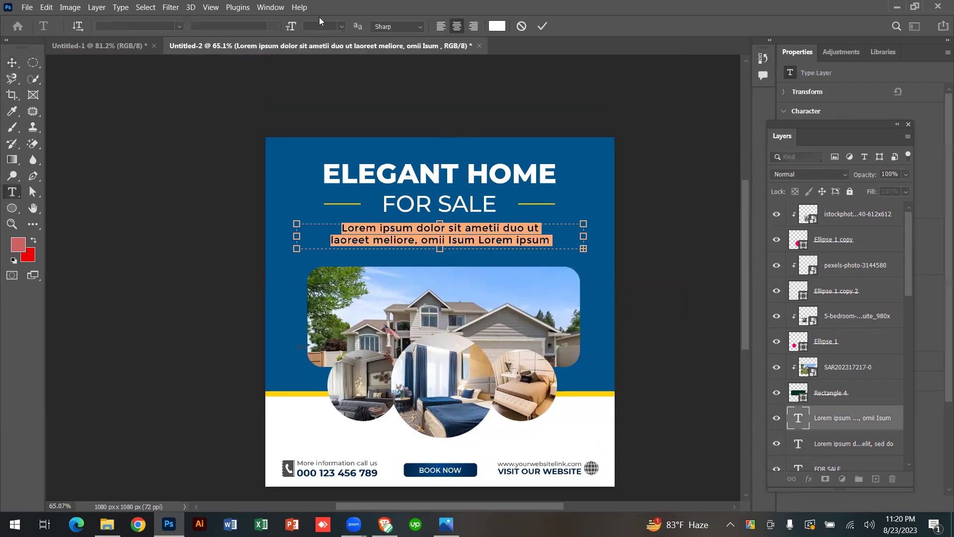
type("30")
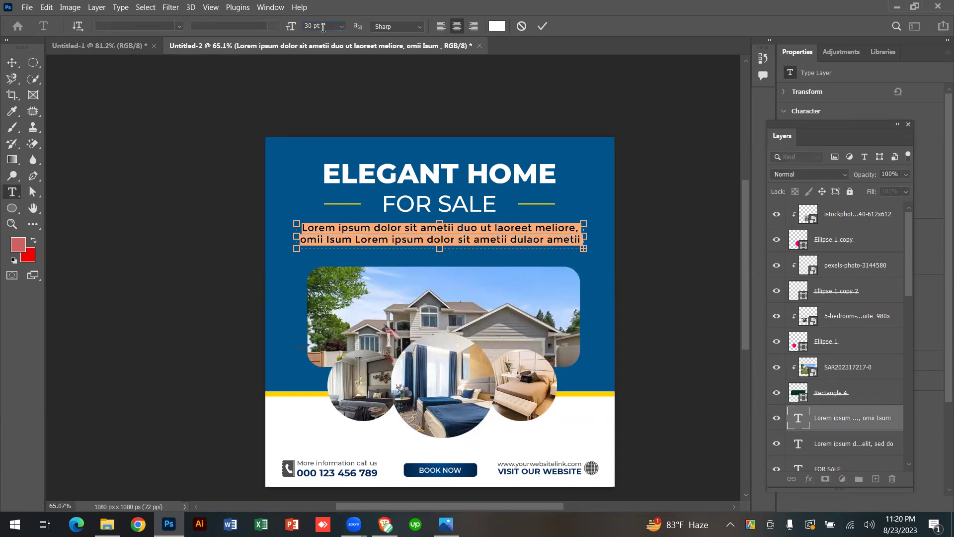
left_click(342, 26)
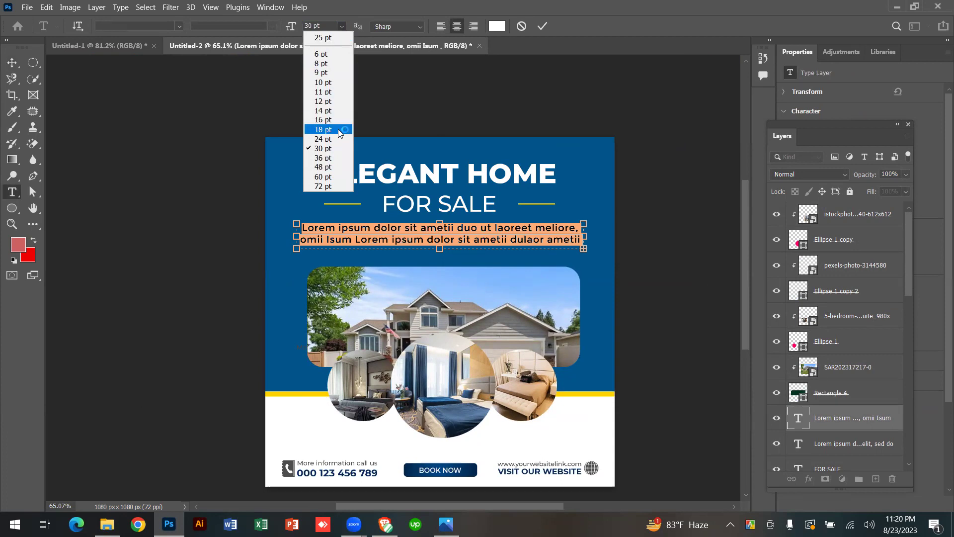
left_click(340, 130)
Set the paragraph's font size to 22 pt and commit the text edit.
left_click(330, 29)
left_click(328, 28)
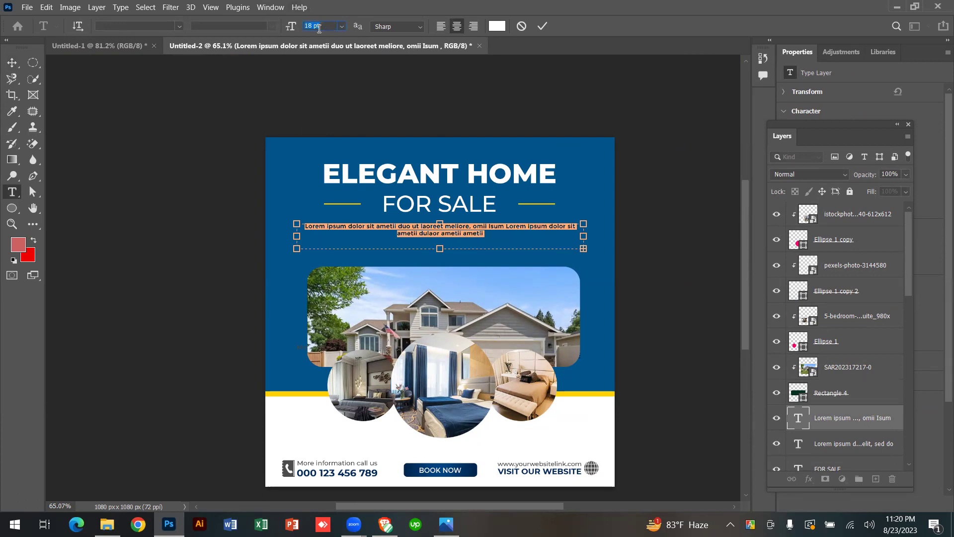
type("22")
key("Return")
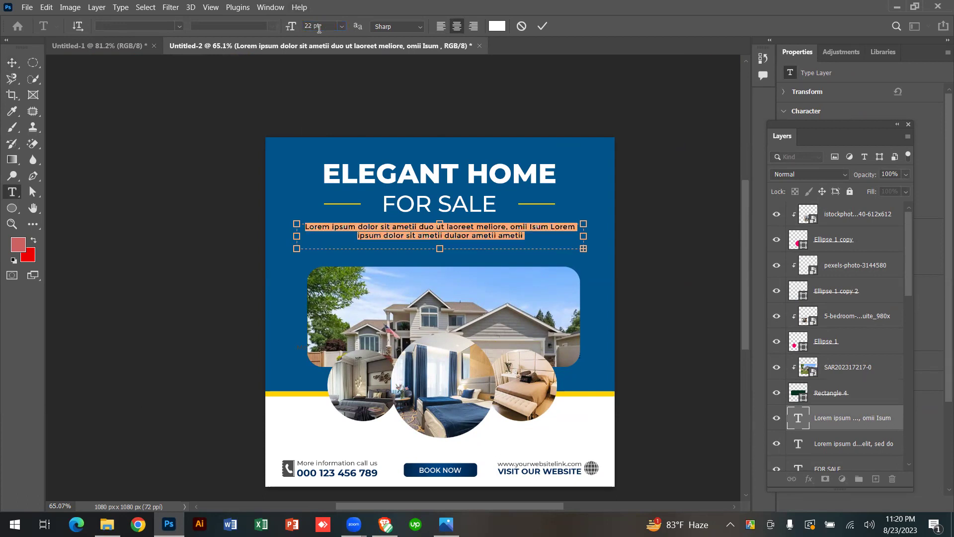
left_click(541, 28)
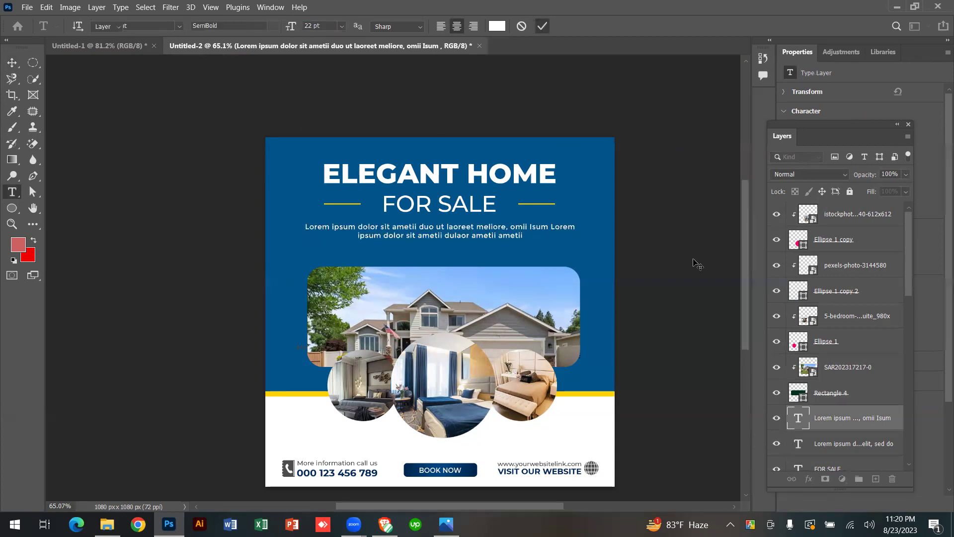
key("v")
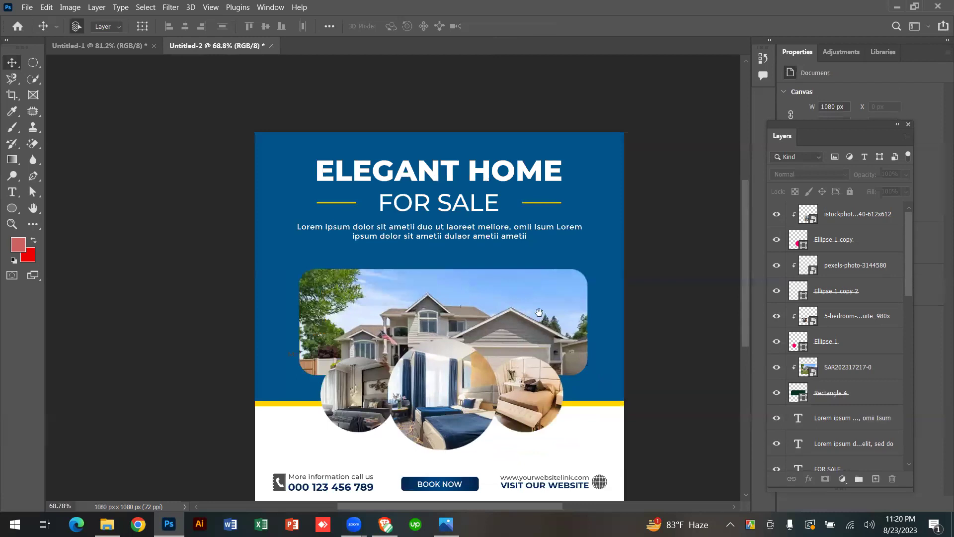
Select the footer elements, nudge them up, then undo back to the original position and size.
scroll(512, 251, "up", 1)
scroll(512, 251, "down", 2)
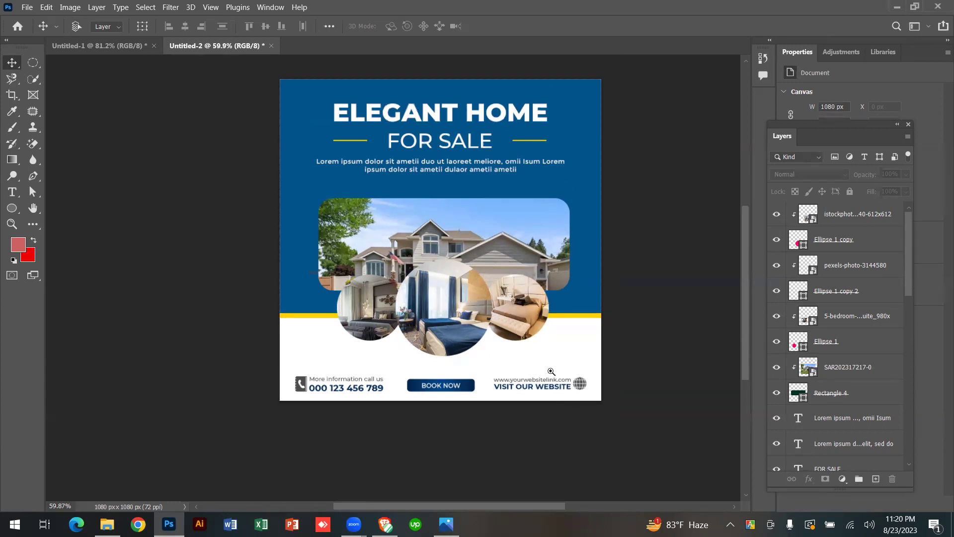
scroll(553, 383, "down", 1)
left_click_drag(305, 339, 611, 383)
key("Up")
key("Up")
key("Up")
key("Up")
key("Up")
key("Up")
key("Up")
key("Up")
key("Up")
key("Up")
key("Up")
key("Up")
key("Up")
key("Up")
key("Up")
key("Up")
key("Up")
key("Up")
key("Up")
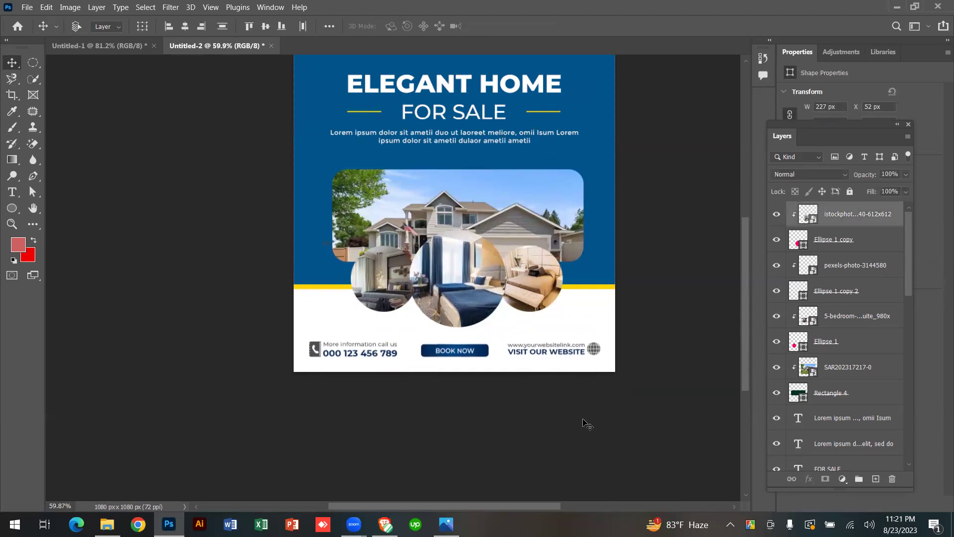
key("ctrl+z")
key("ctrl+z")
key("ctrl+z")
key("ctrl+z")
key("ctrl+z")
key("ctrl+z")
key("ctrl+z")
key("ctrl+z")
key("ctrl+z")
key("ctrl+z")
key("ctrl+z")
key("ctrl+z")
key("ctrl+z")
key("ctrl+z")
key("ctrl+z")
key("ctrl+z")
key("ctrl+z")
key("ctrl+z")
key("ctrl+z")
key("ctrl+z")
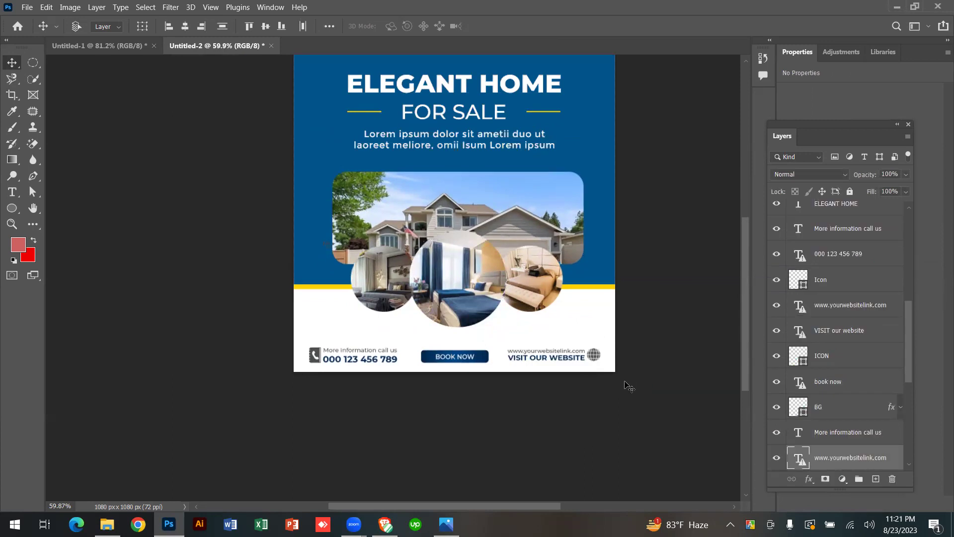
key("ctrl+z")
key("ctrl+z")
Check the globe icon and BOOK NOW layers in the footer, then deselect them.
scroll(629, 350, "up", 1)
scroll(630, 351, "up", 1)
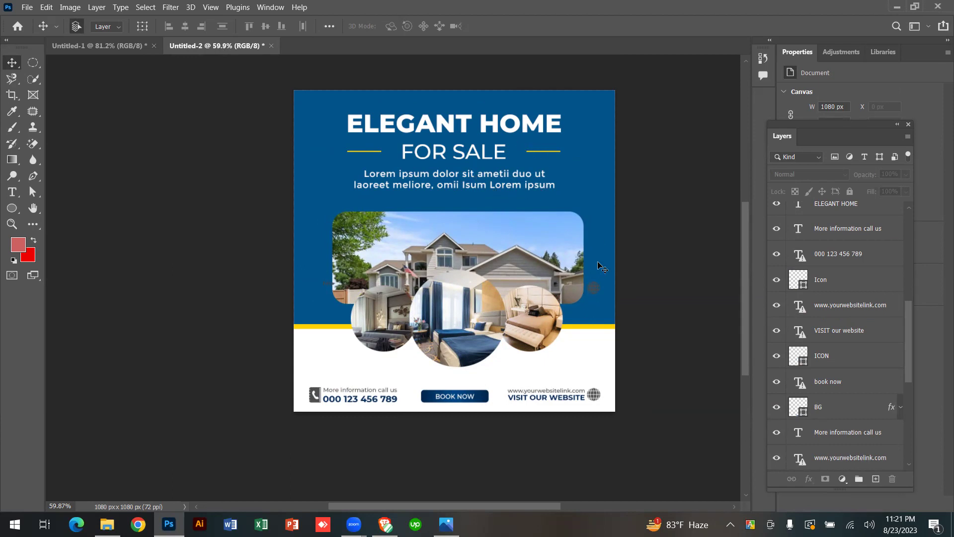
left_click(596, 290)
left_click(596, 291)
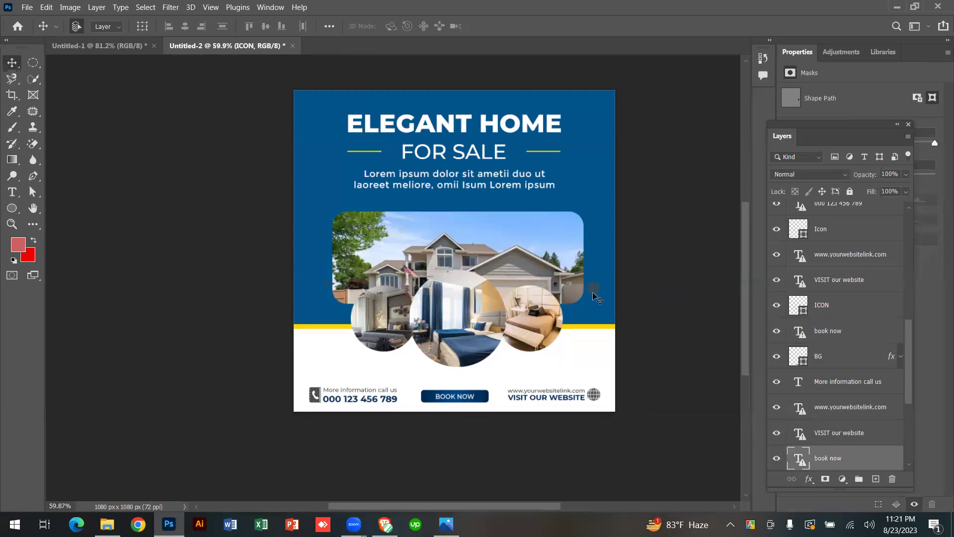
left_click(676, 328)
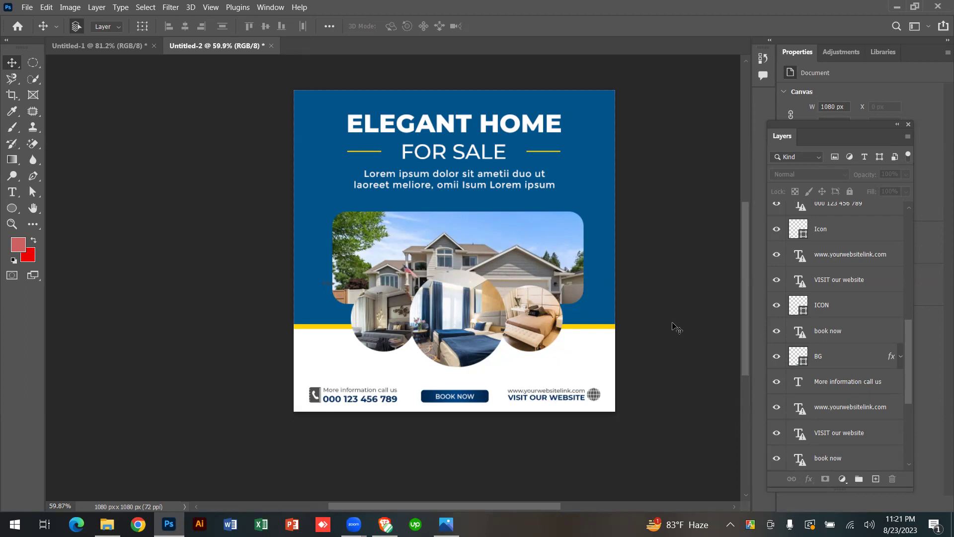
key("alt+i")
Open Image Size and confirm the flyer is 1080 × 1080 px at 72 ppi.
key("i")
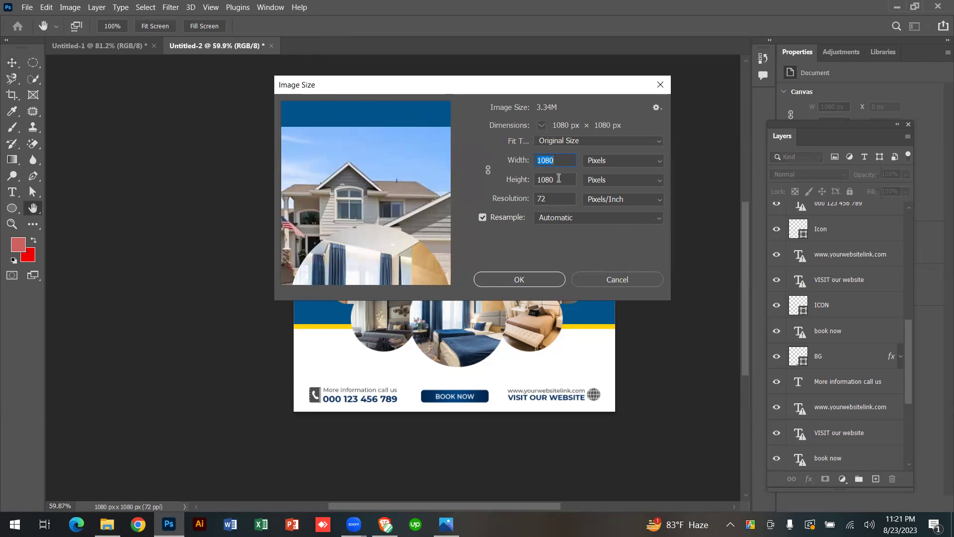
left_click(574, 180)
Cancel the Image Size dialog unchanged and pan the poster back into view.
left_click(611, 283)
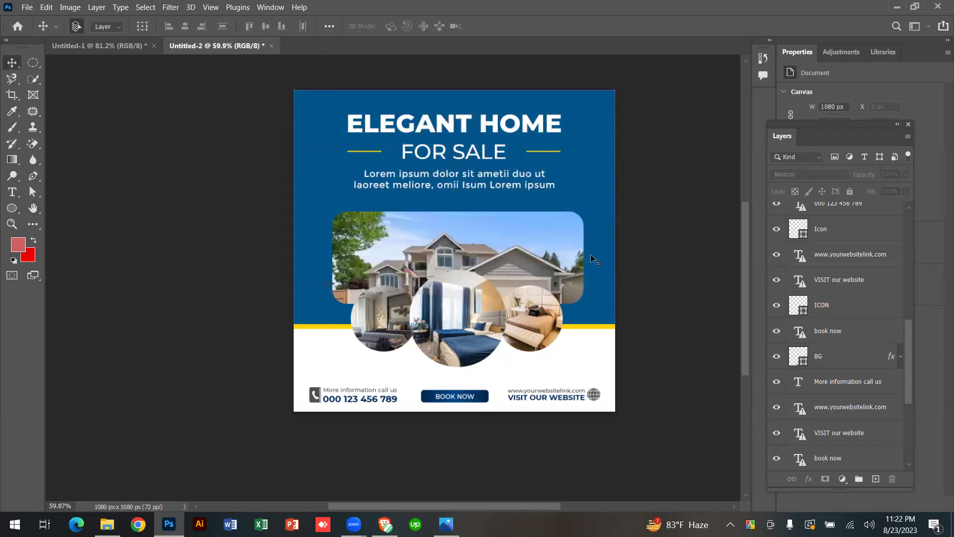
scroll(547, 224, "right", 5)
left_click_drag(239, 240, 577, 301)
scroll(565, 286, "down", 3)
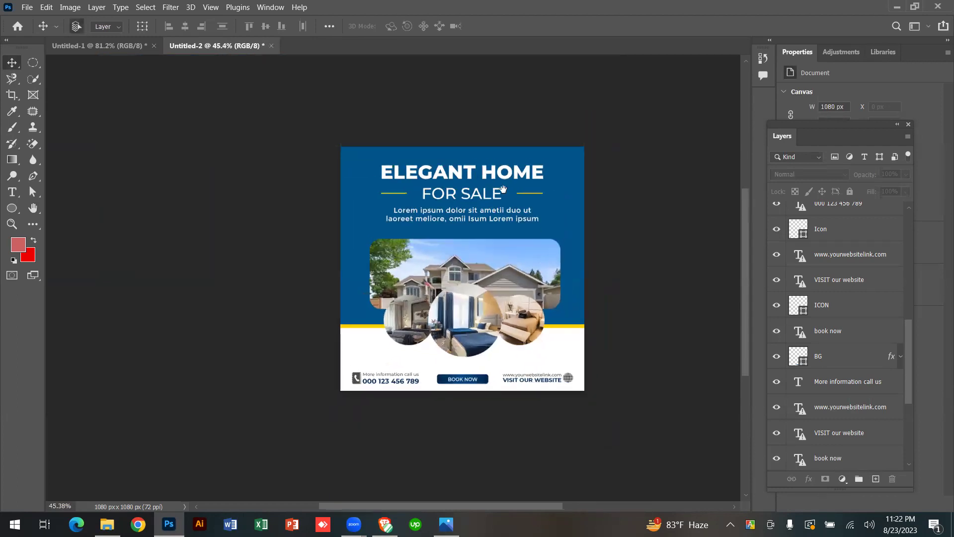
scroll(565, 285, "up", 3)
scroll(564, 249, "down", 2)
scroll(561, 196, "up", 1)
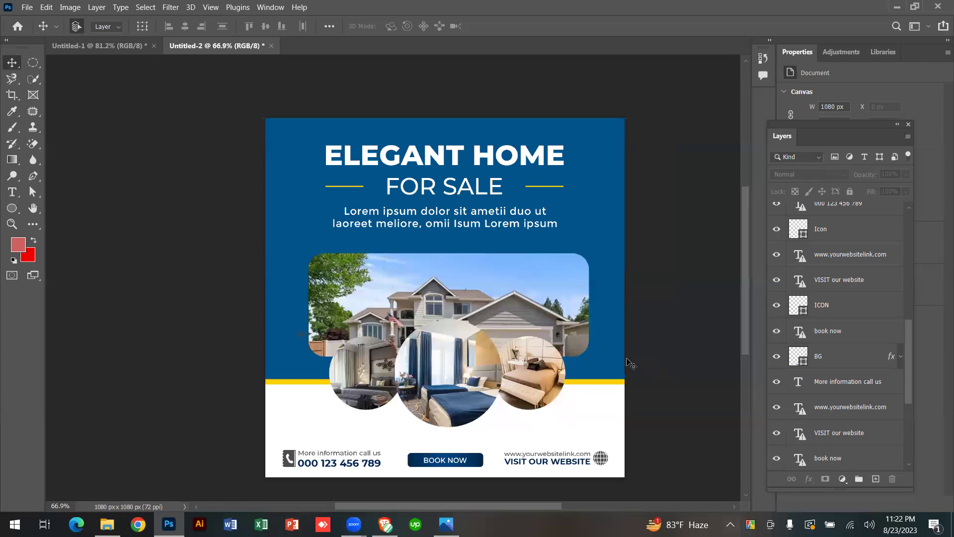
scroll(492, 293, "down", 2)
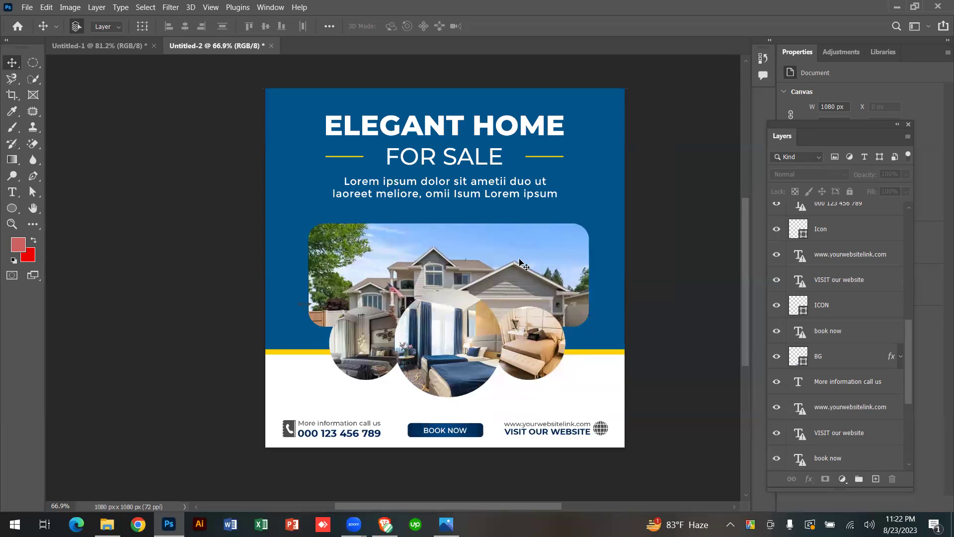
scroll(519, 262, "down", 2)
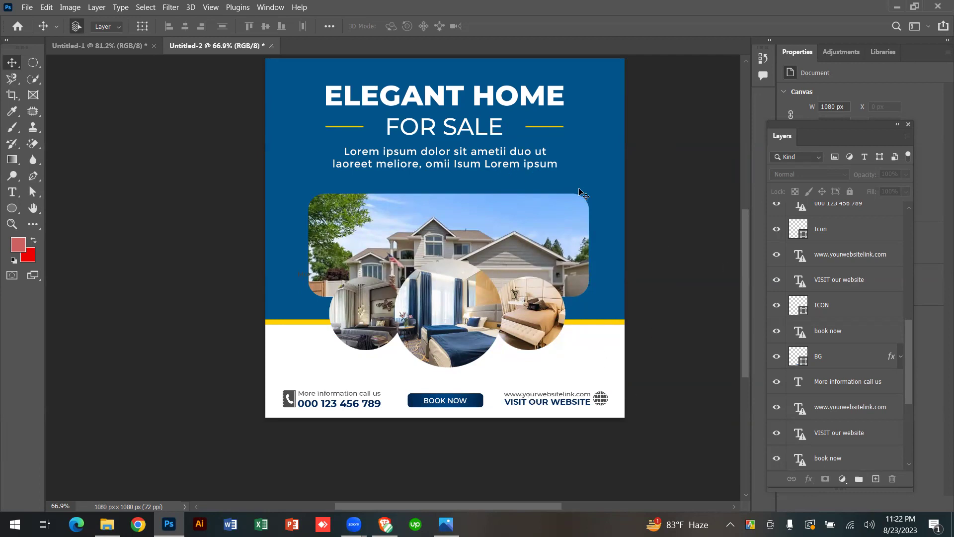
scroll(580, 193, "down", 1)
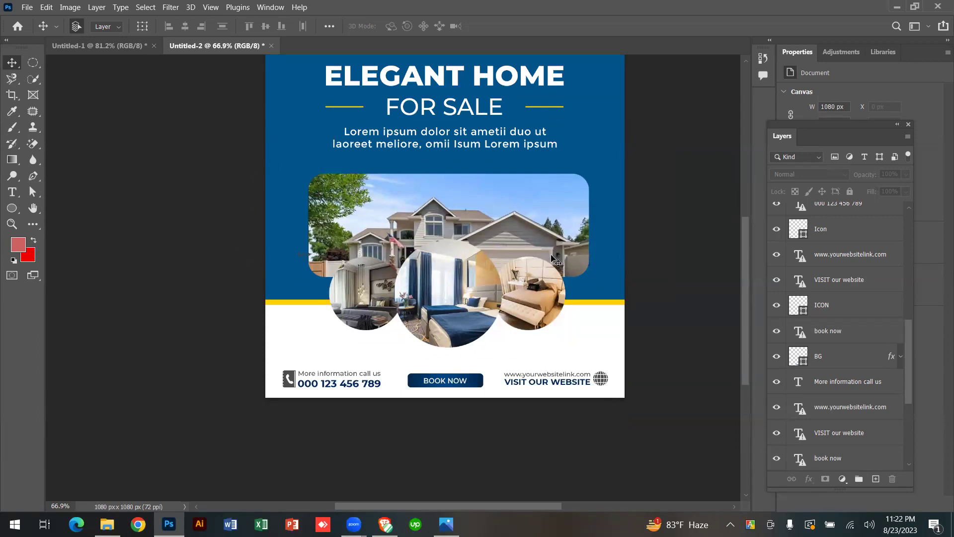
scroll(684, 360, "down", 2)
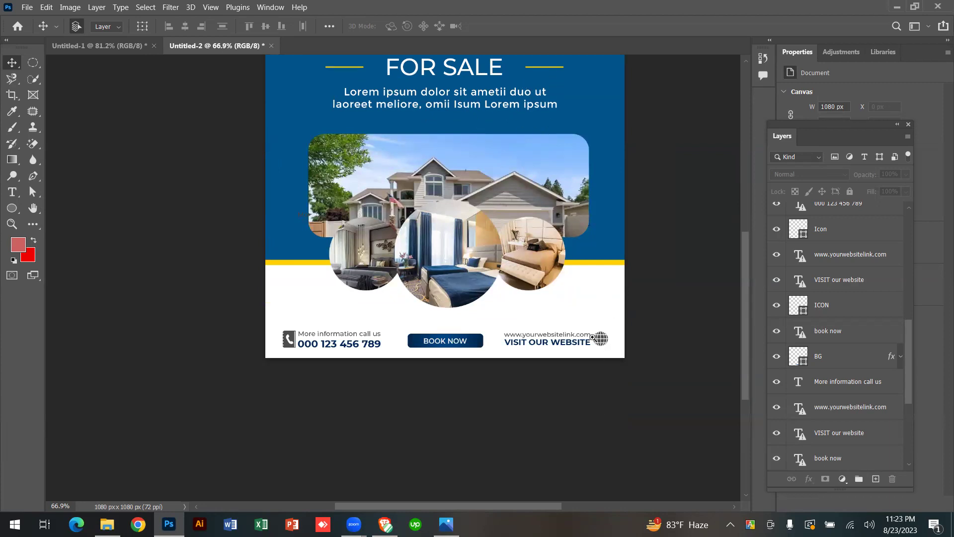
Zoom in on the globe icon and website text, then fit the whole poster in the window.
left_click_drag(597, 345, 514, 313)
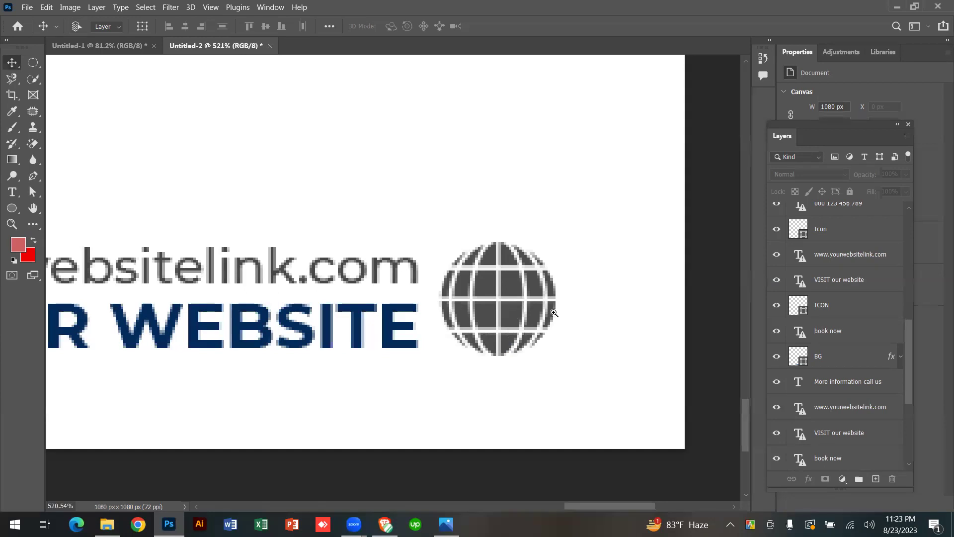
key("ctrl+0")
left_click_drag(486, 294, 598, 333)
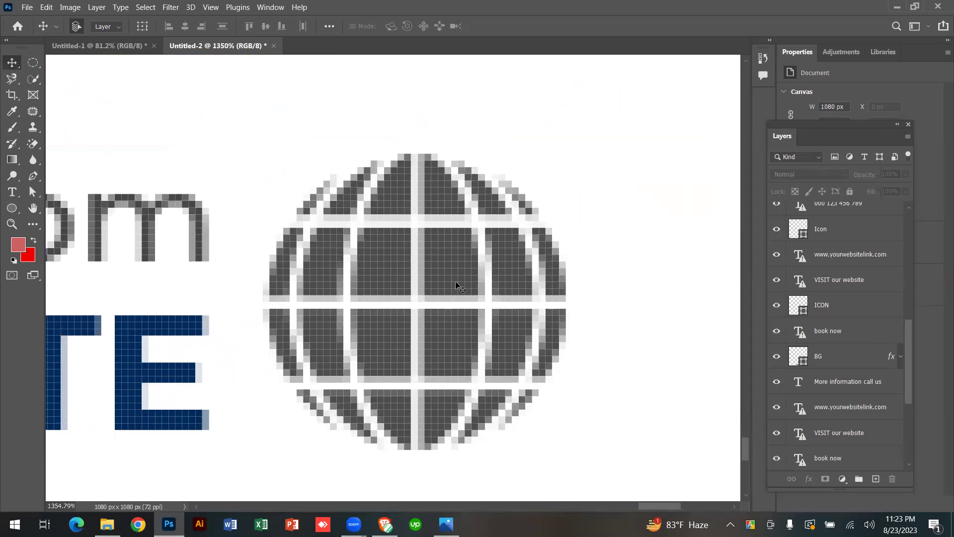
left_click_drag(576, 317, 449, 311)
scroll(449, 311, "down", 3)
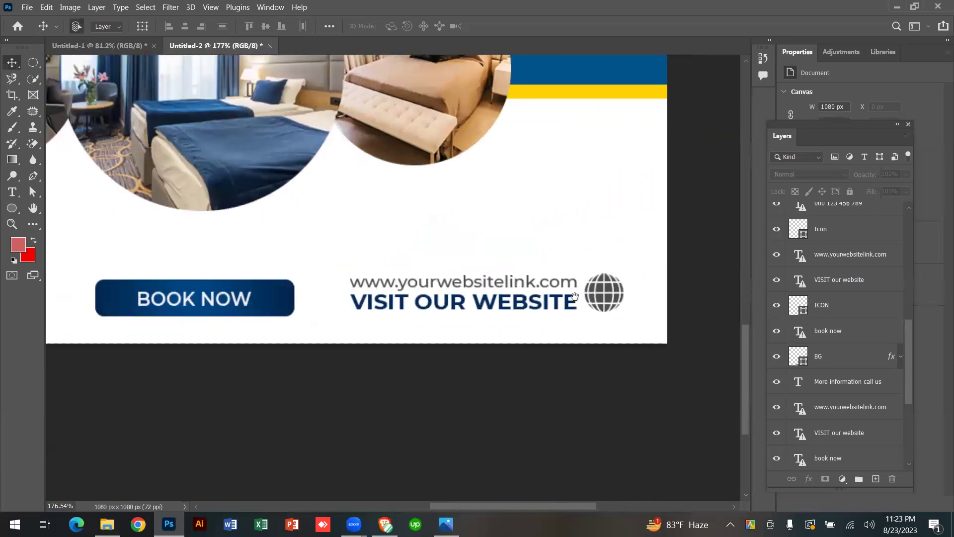
scroll(443, 286, "down", 3)
scroll(539, 293, "up", 3)
scroll(539, 298, "down", 1)
scroll(540, 302, "down", 2)
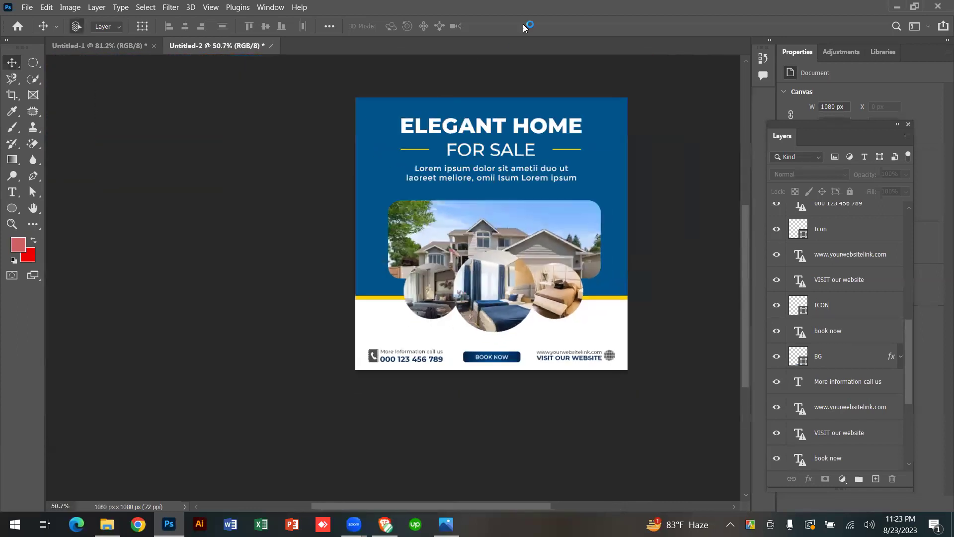